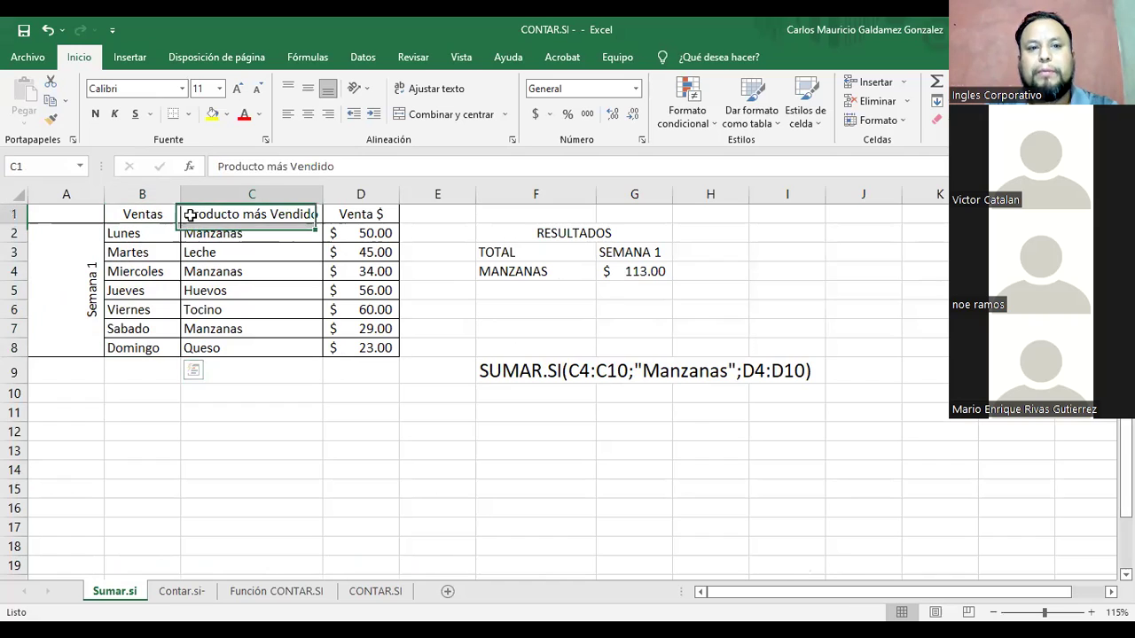
Examine the sales table's column headings and the day, product and amount entries for Lunes and Martes
click(360, 213)
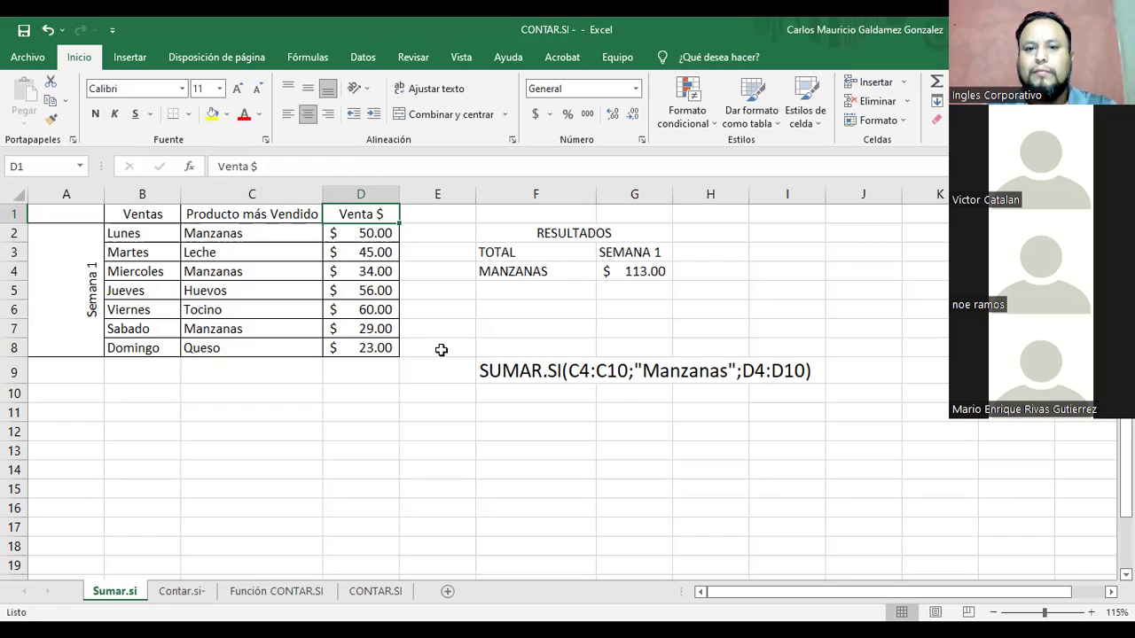
scroll(441, 349, up, 1)
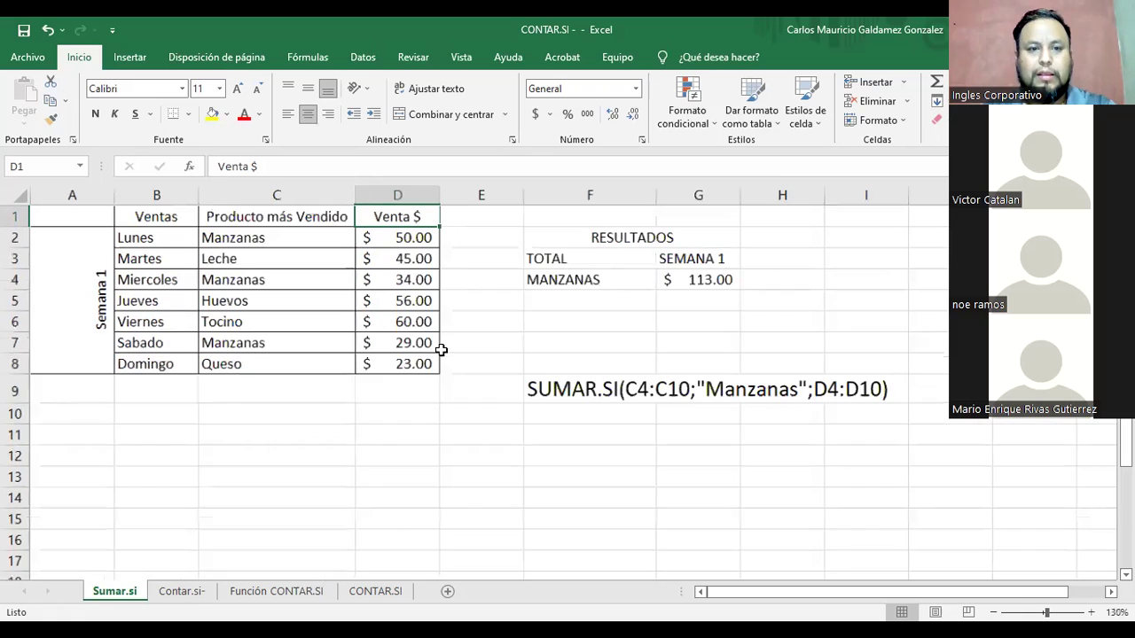
scroll(266, 258, up, 1)
click(167, 238)
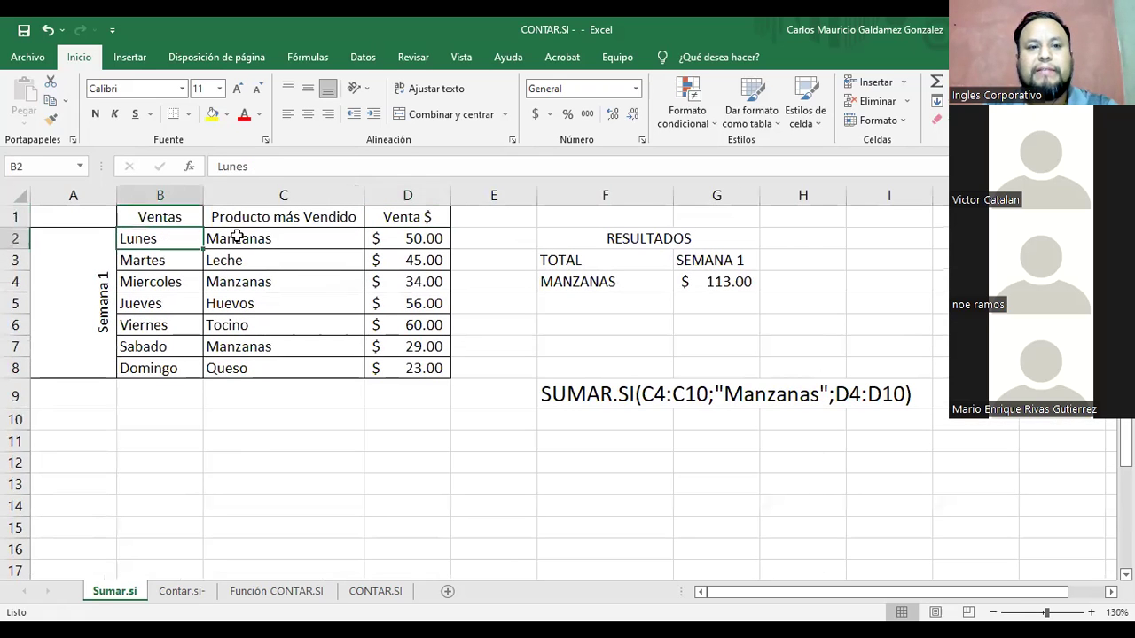
click(293, 241)
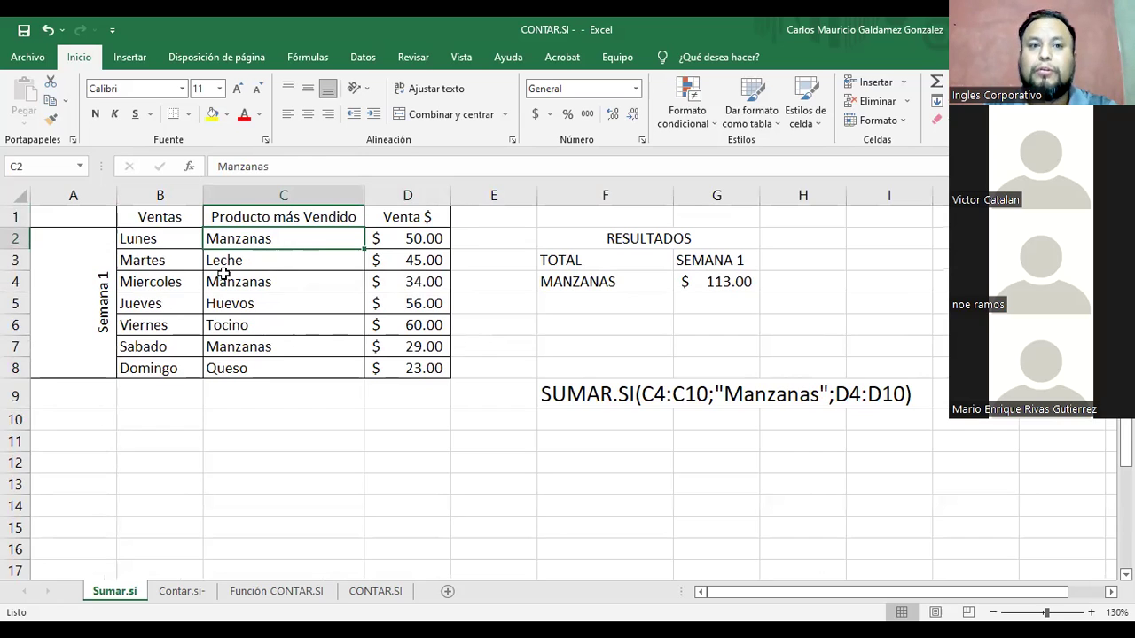
click(133, 266)
click(300, 265)
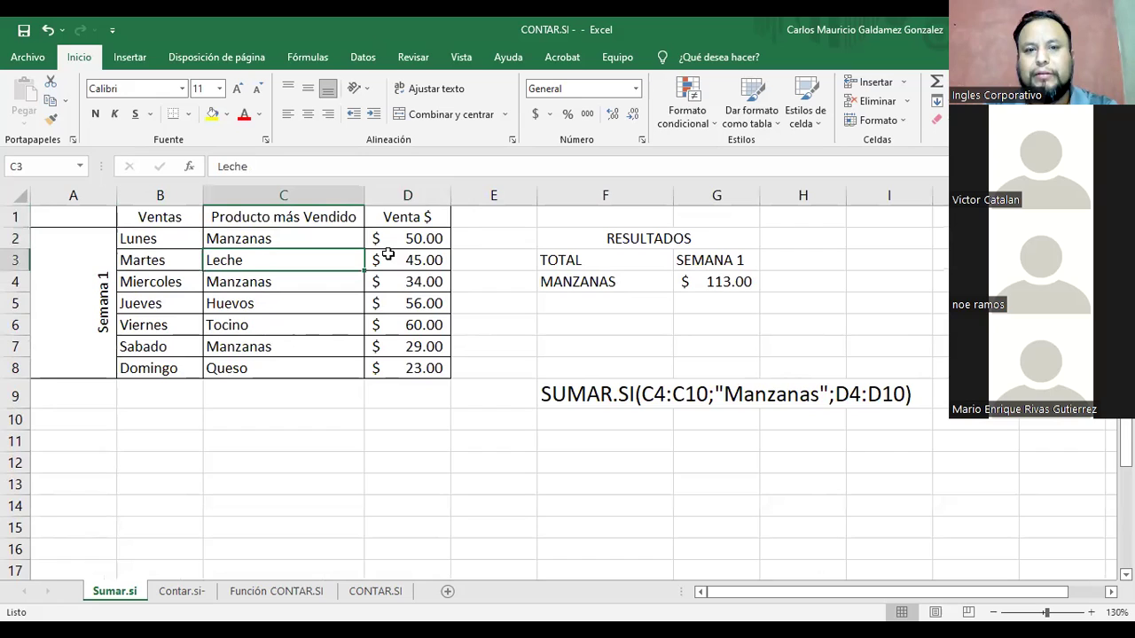
click(422, 269)
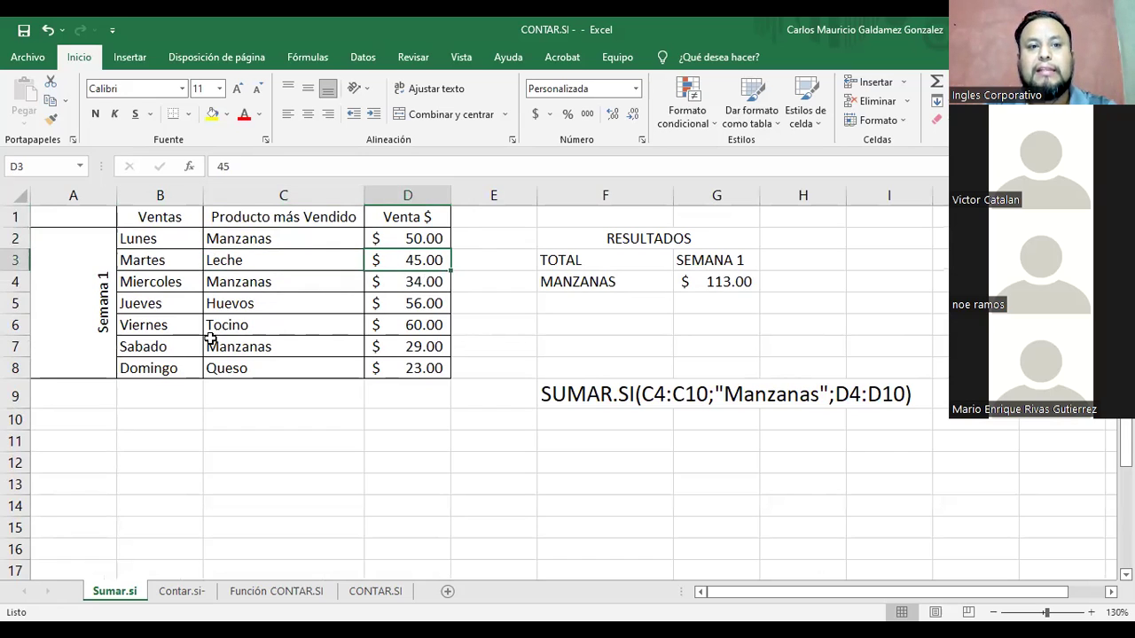
Examine the Manzanas entries for Semana 1 and the formula behind the MANZANAS total in the results area
click(268, 242)
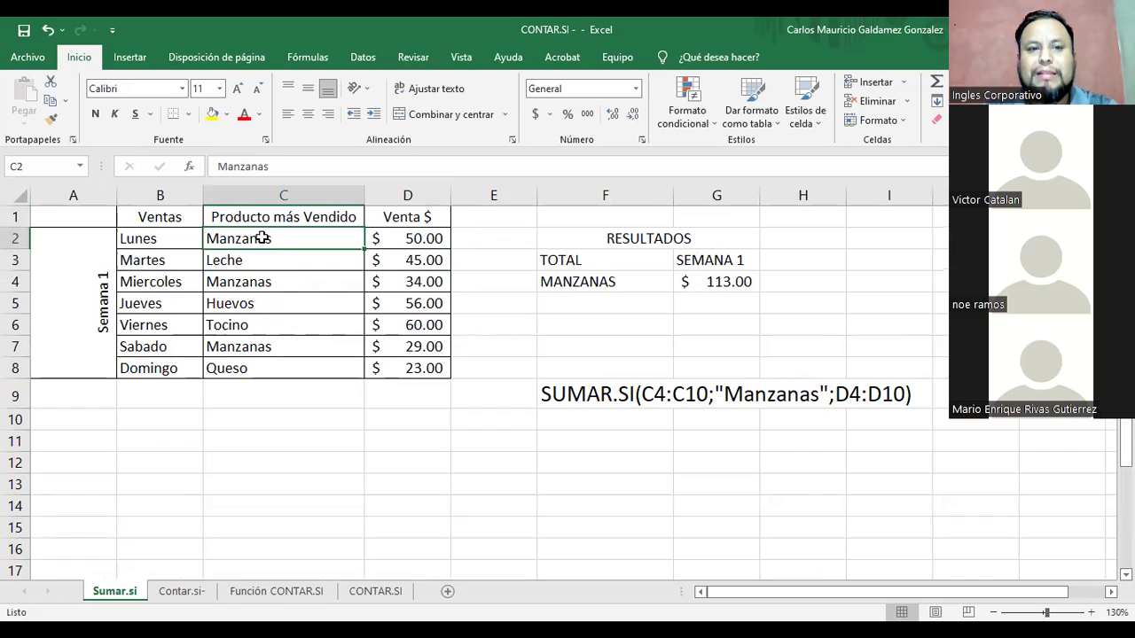
click(266, 282)
click(280, 346)
click(266, 284)
click(266, 243)
click(86, 277)
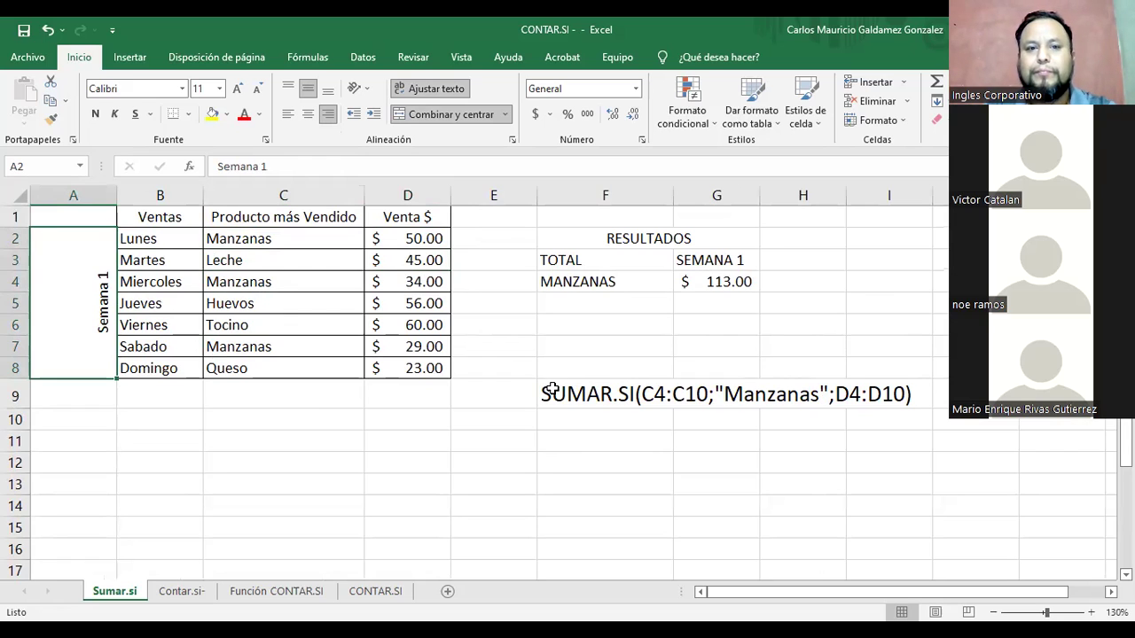
click(720, 282)
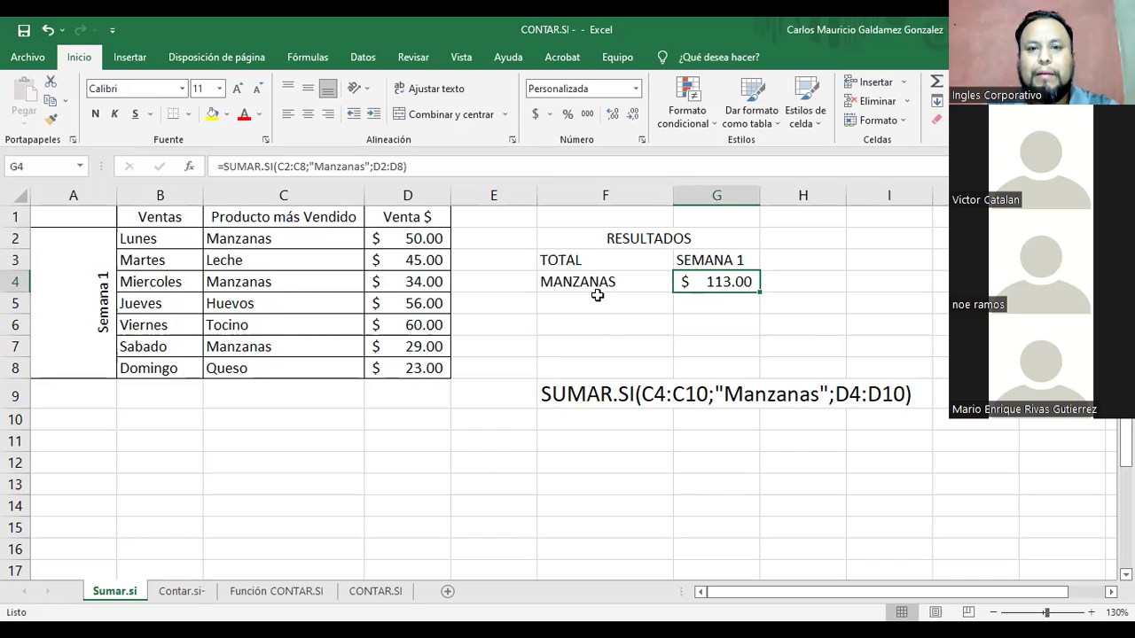
click(566, 290)
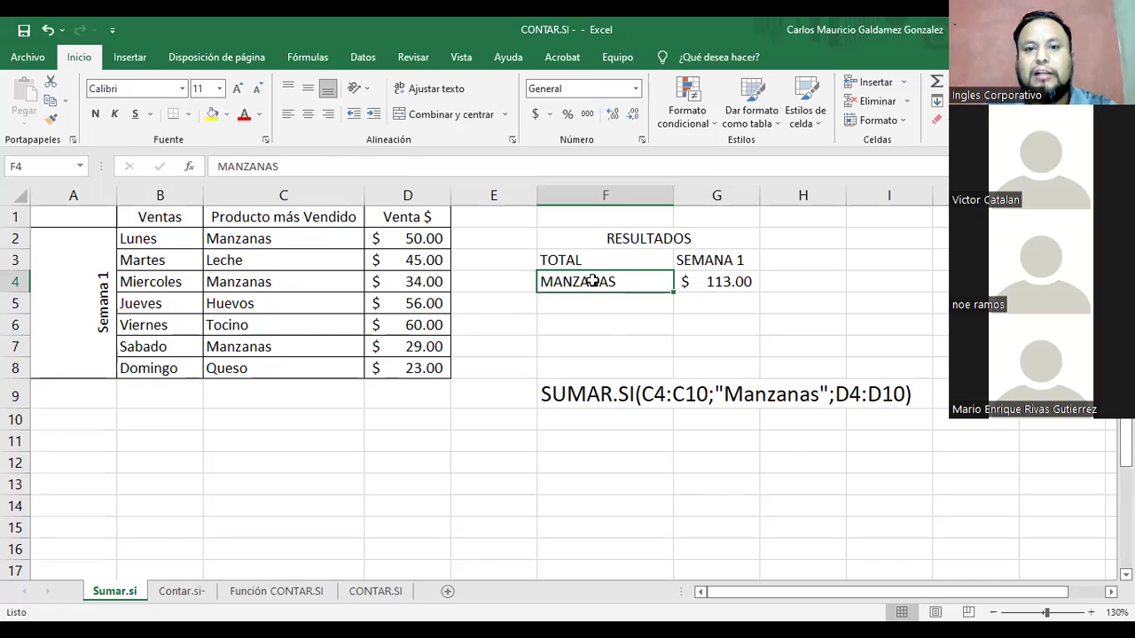
shift+click(683, 282)
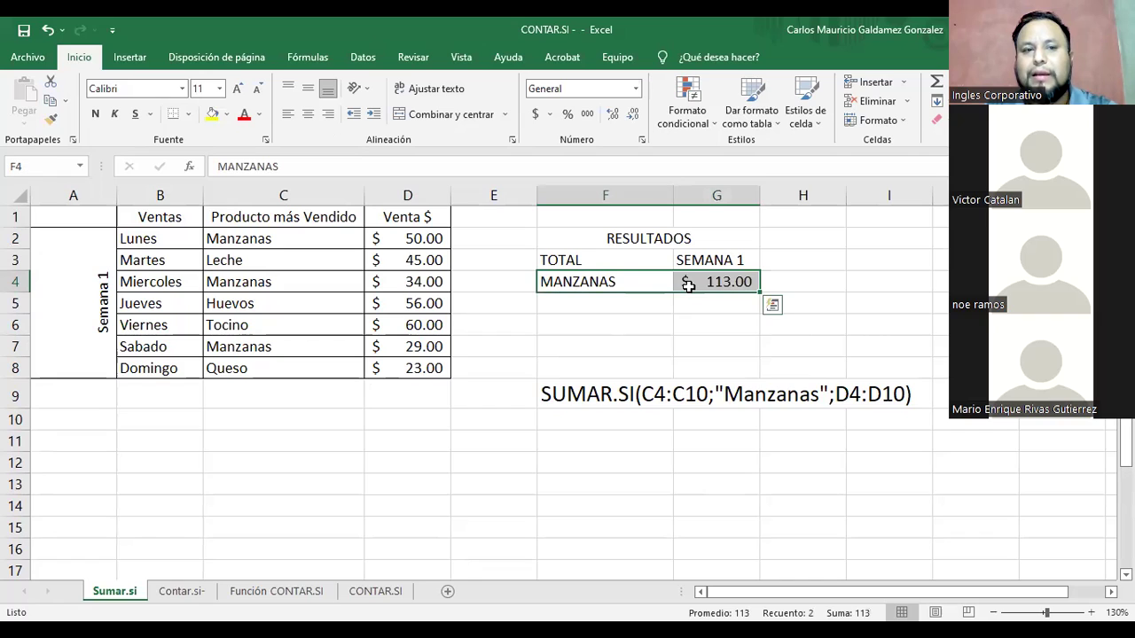
click(605, 284)
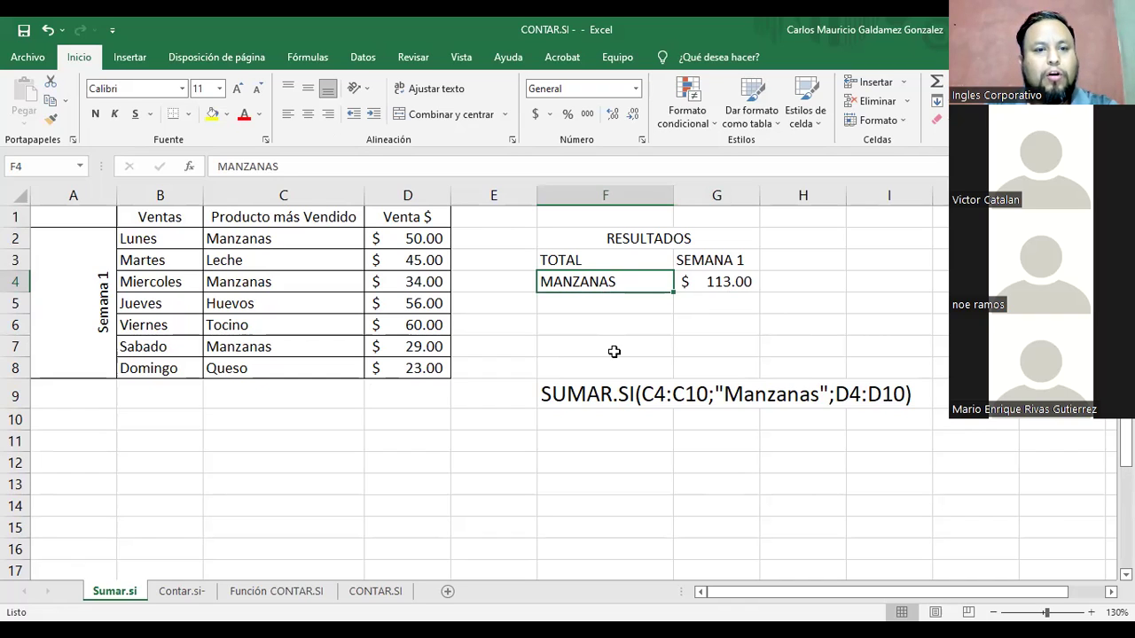
Clear the MANZANAS total in G4 and begin a SUMAR.SI formula there with C2:C8 as the criteria range
click(720, 279)
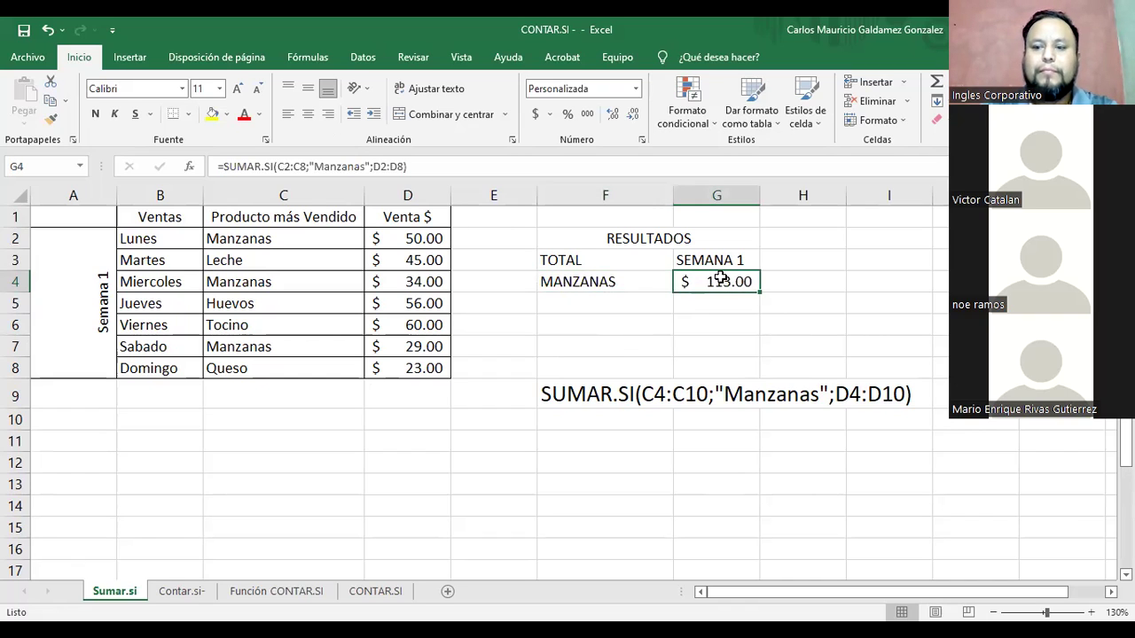
key(Delete)
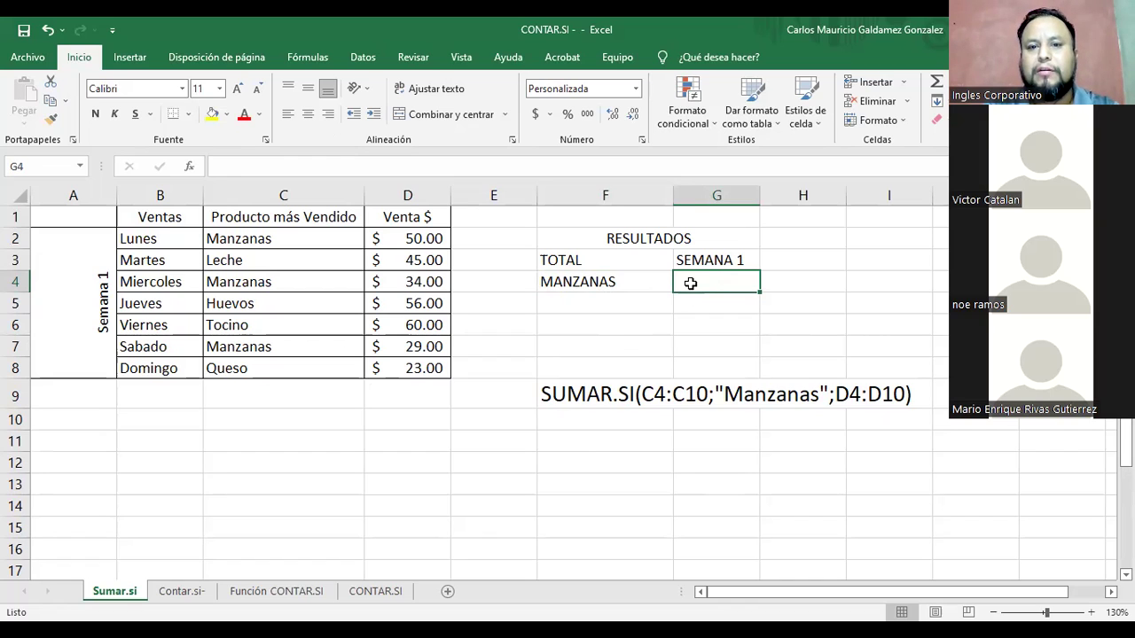
text(=)
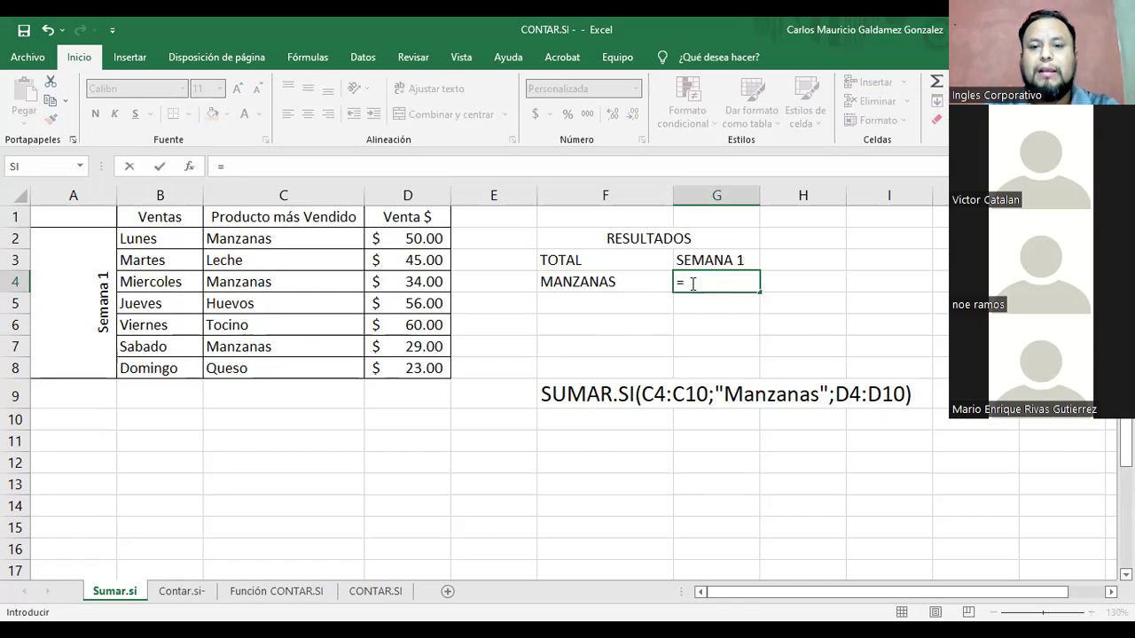
text(sumar.si)
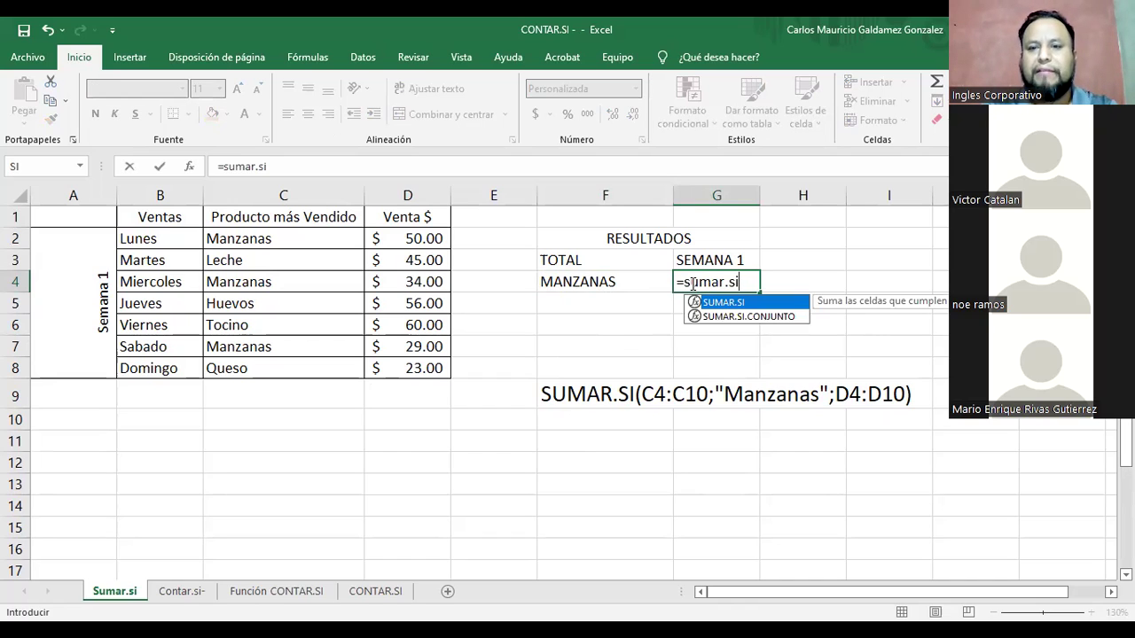
text(()
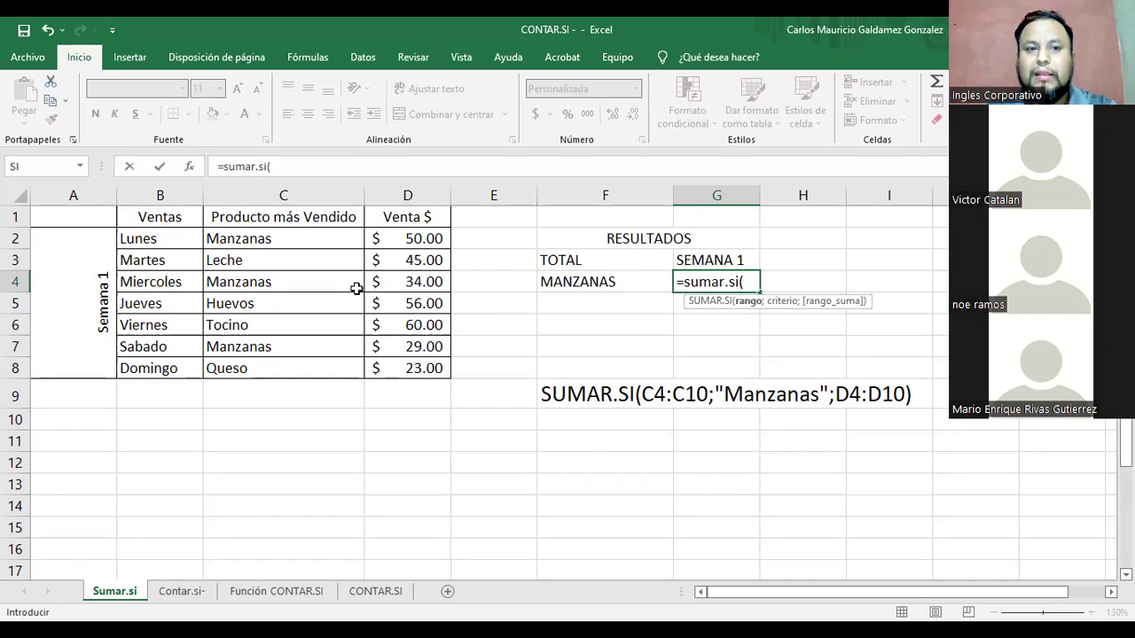
click(251, 238)
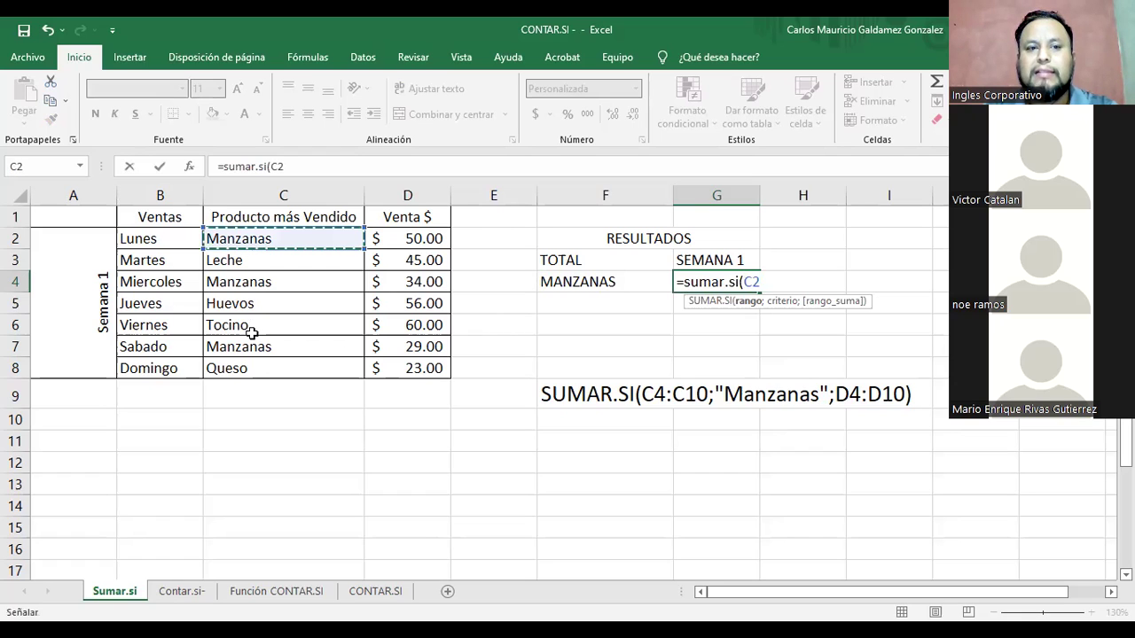
drag(237, 244, 243, 386)
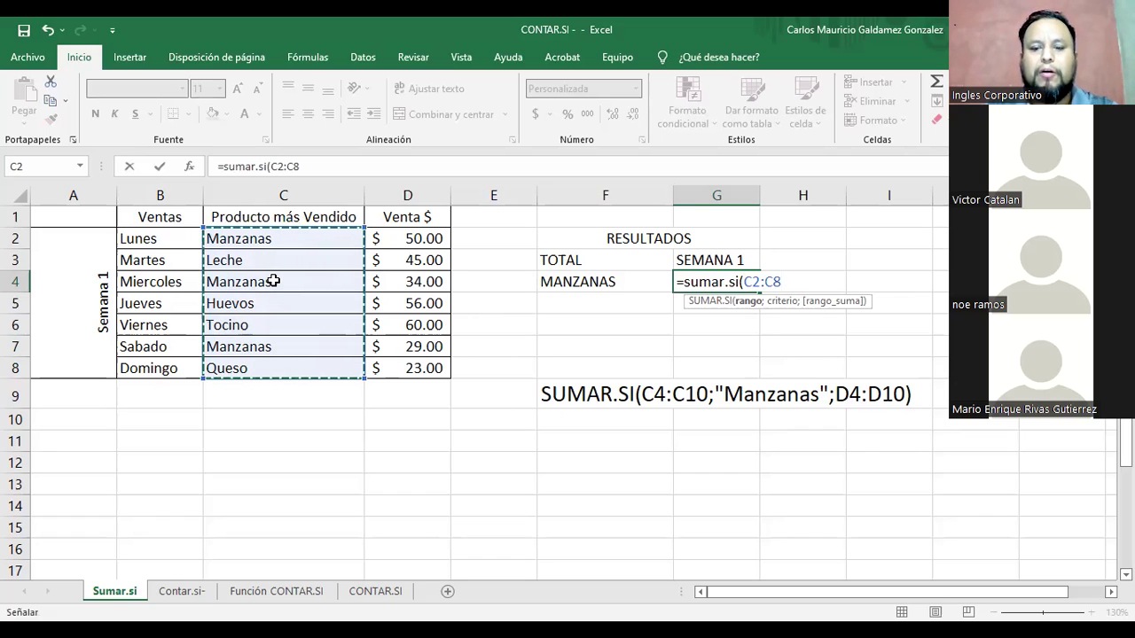
Complete the SUMAR.SI formula in G4 with the criterion "Manzanas" and the sum range D2:D8
text(;)
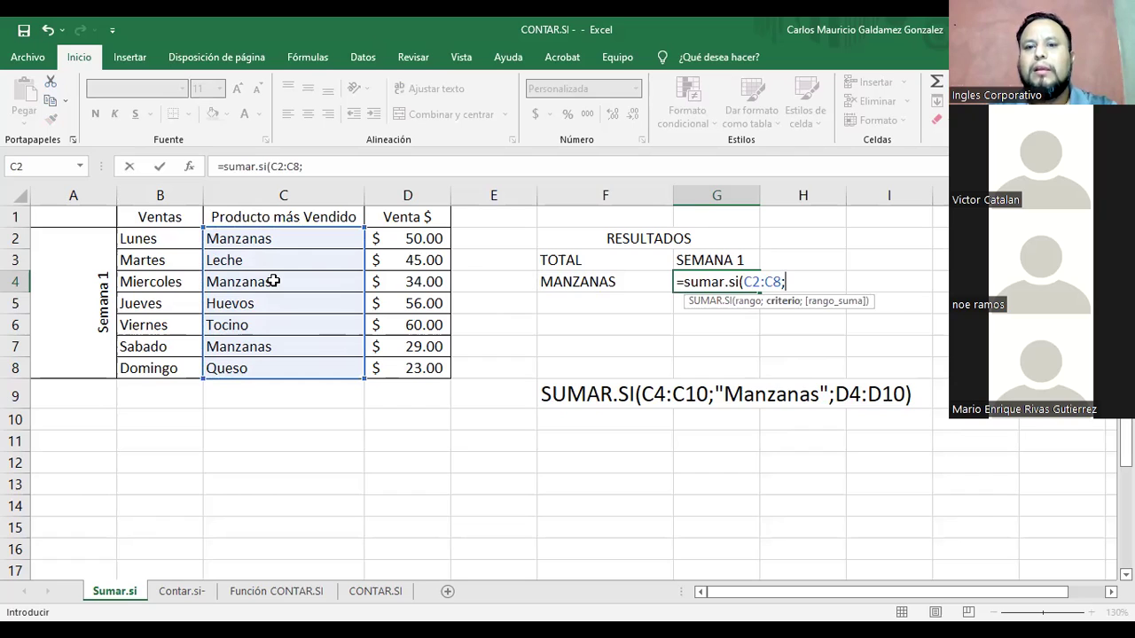
text(")
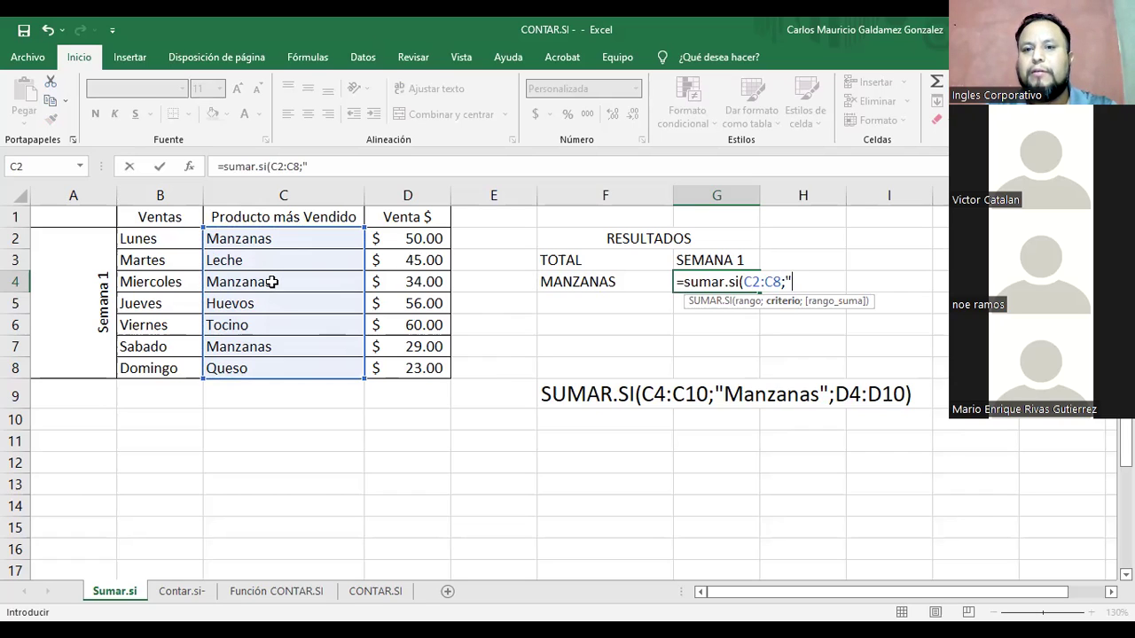
text(Manzanas")
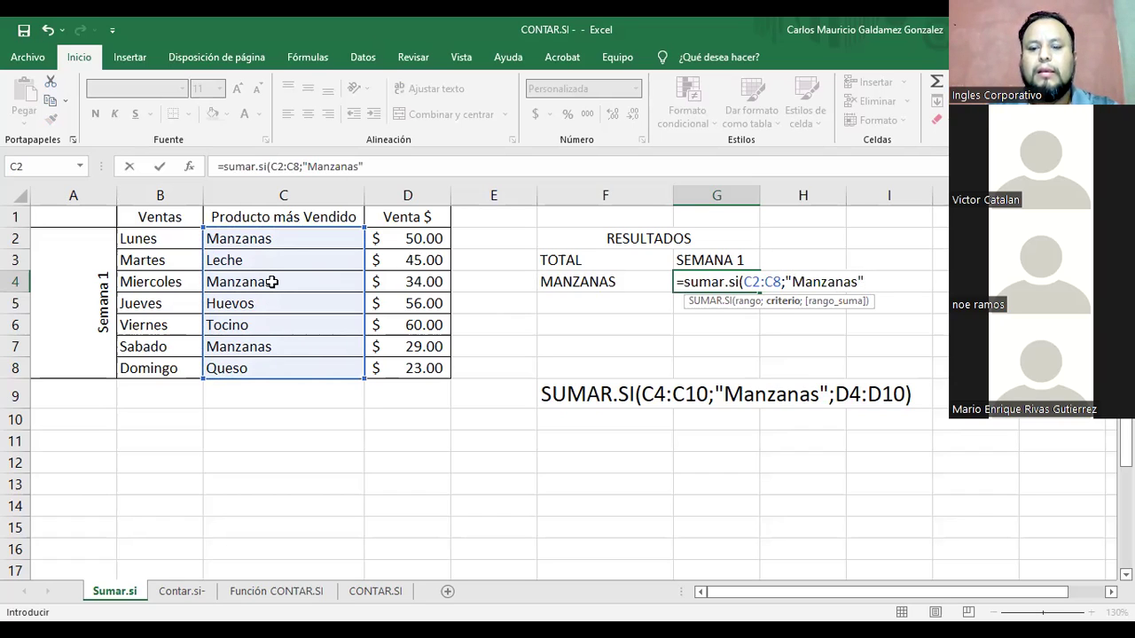
text(;)
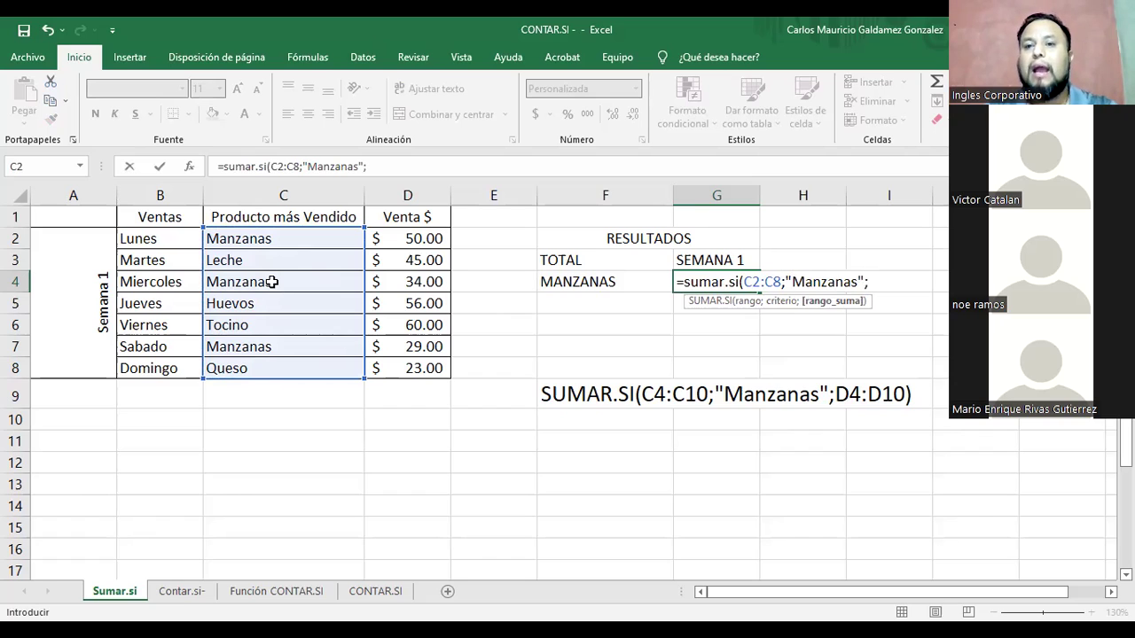
click(404, 243)
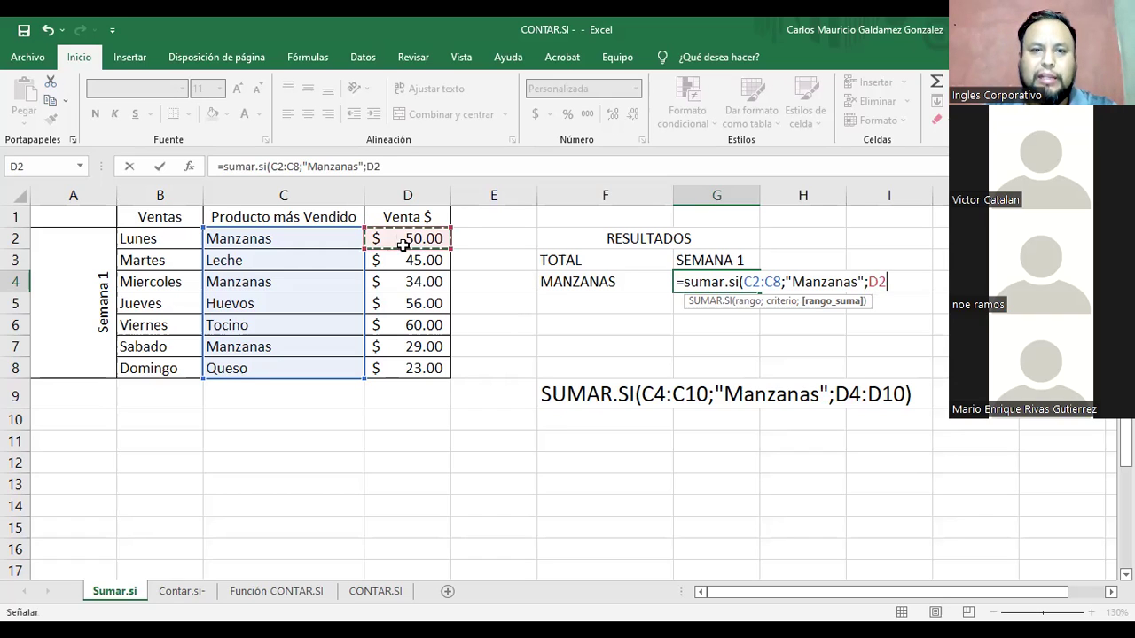
drag(405, 243, 416, 363)
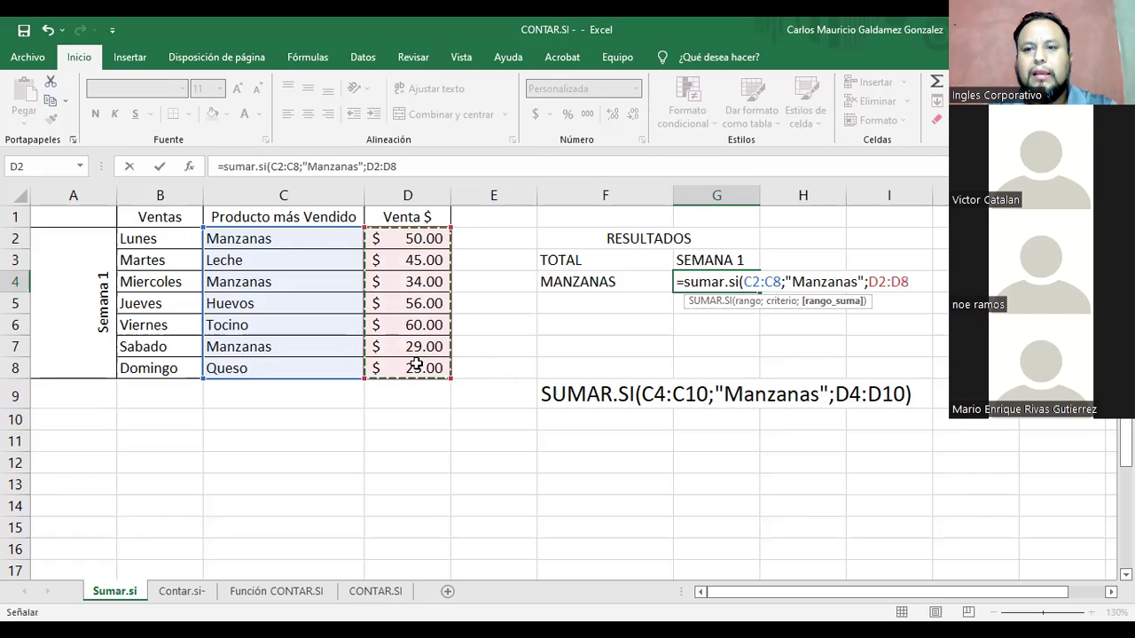
text())
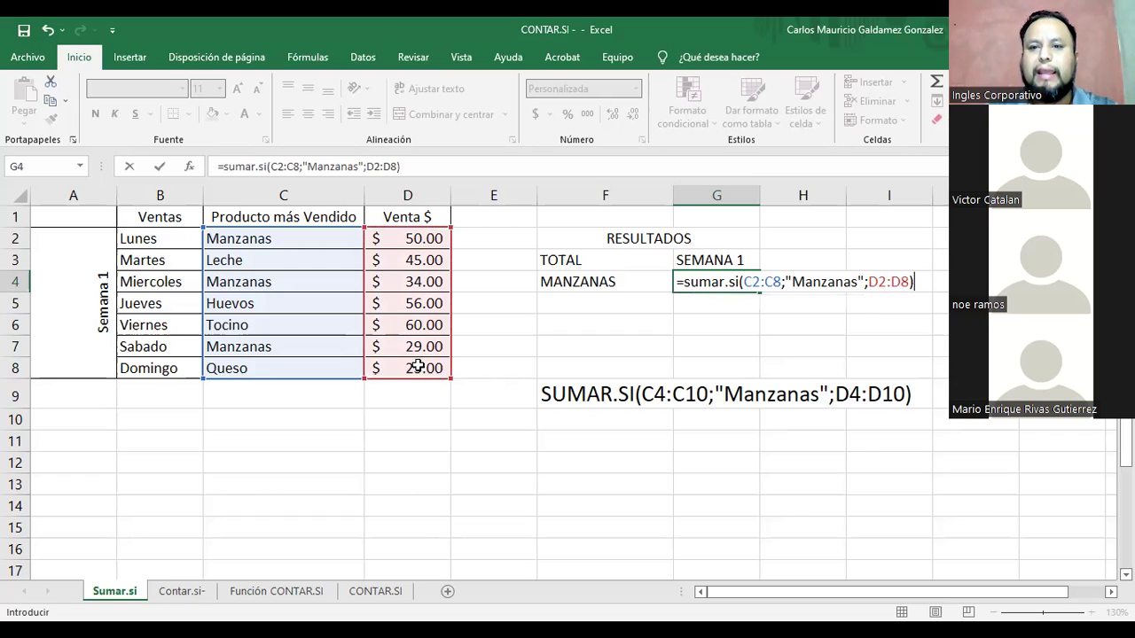
key(Return)
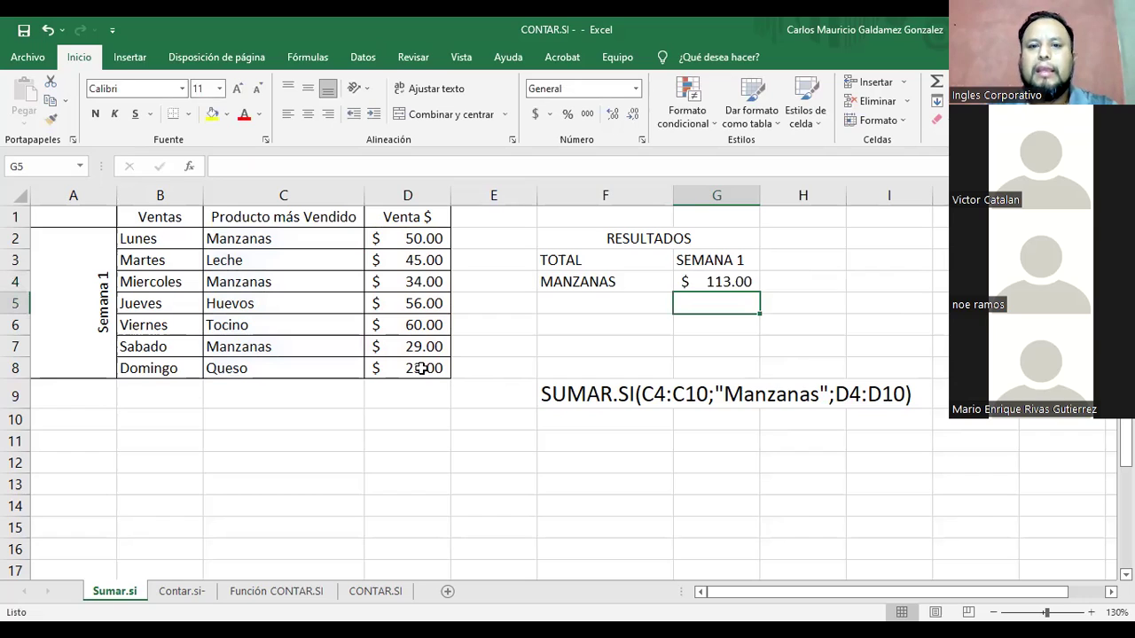
Check the G4 total by selecting the three Manzanas sale amounts in D2, D4 and D7 together
key(Up)
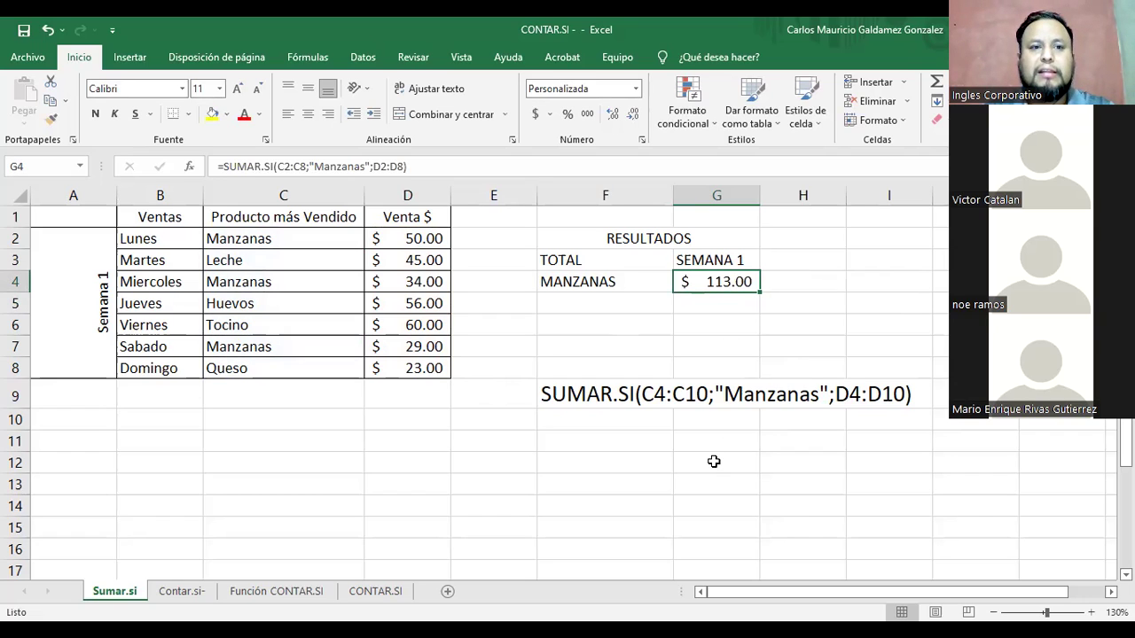
click(426, 238)
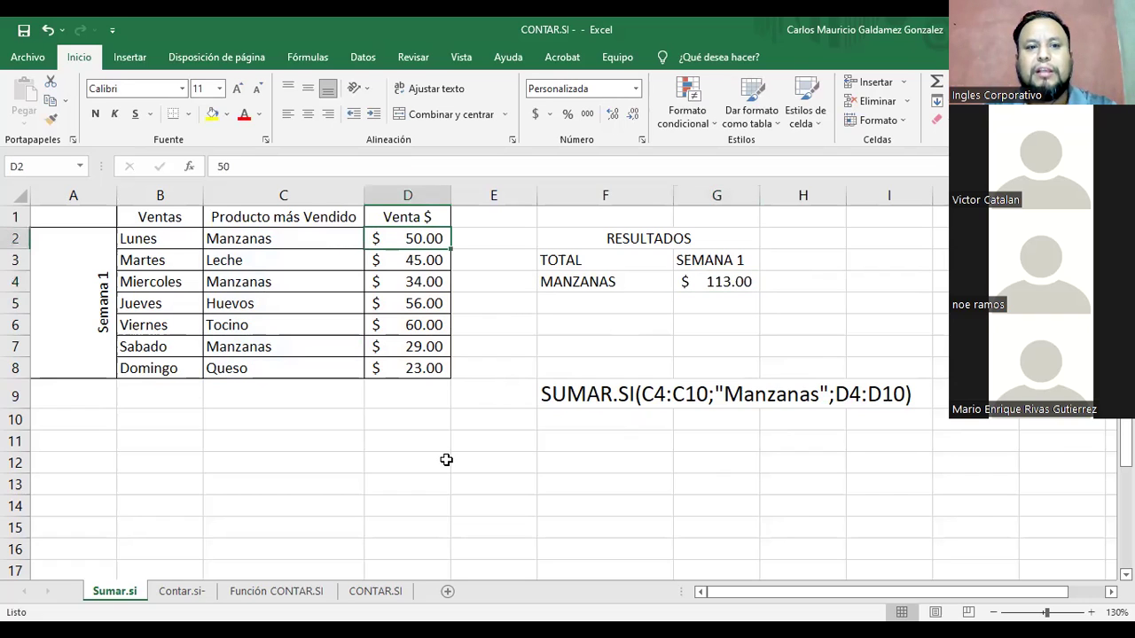
ctrl+click(412, 282)
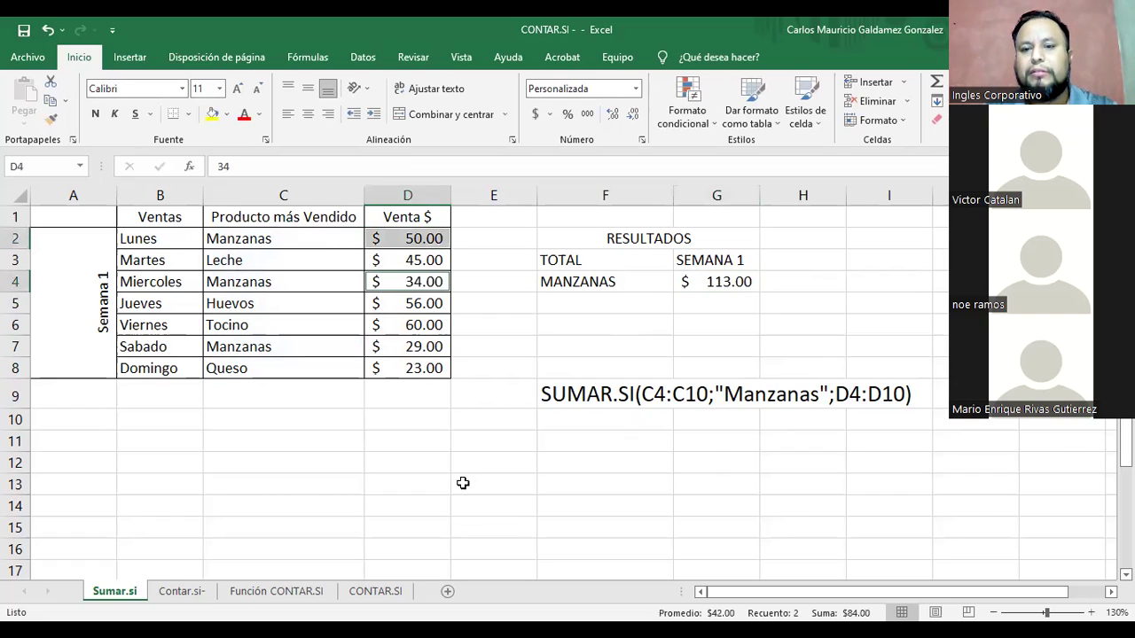
ctrl+click(414, 348)
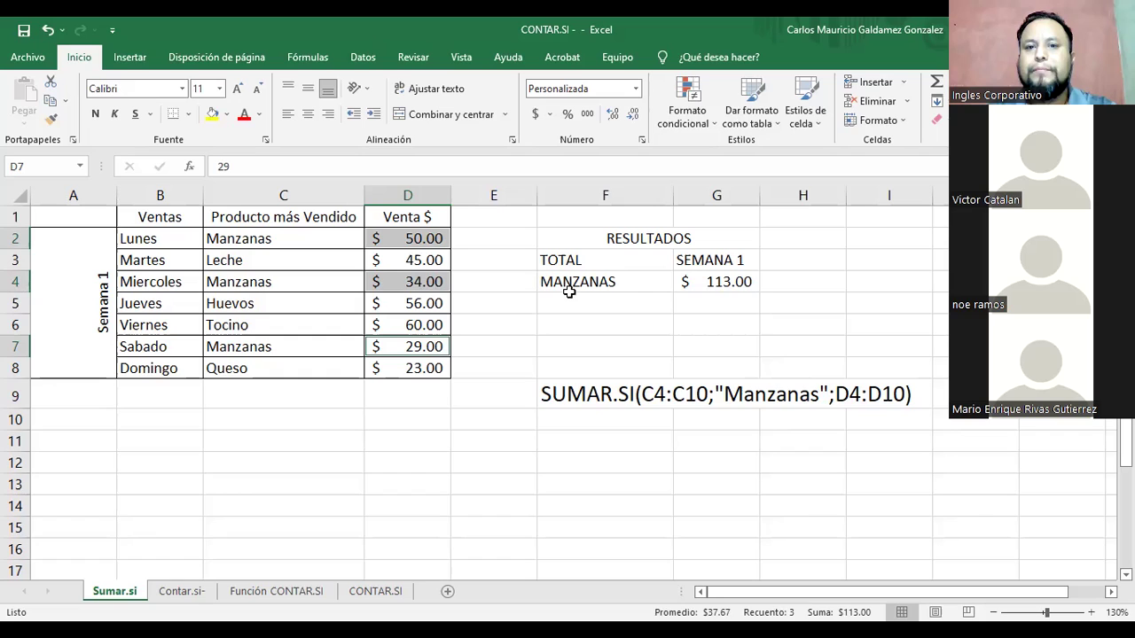
Replace the "Manzanas" text criterion in the G4 SUMAR.SI formula with a reference to cell C2
click(708, 281)
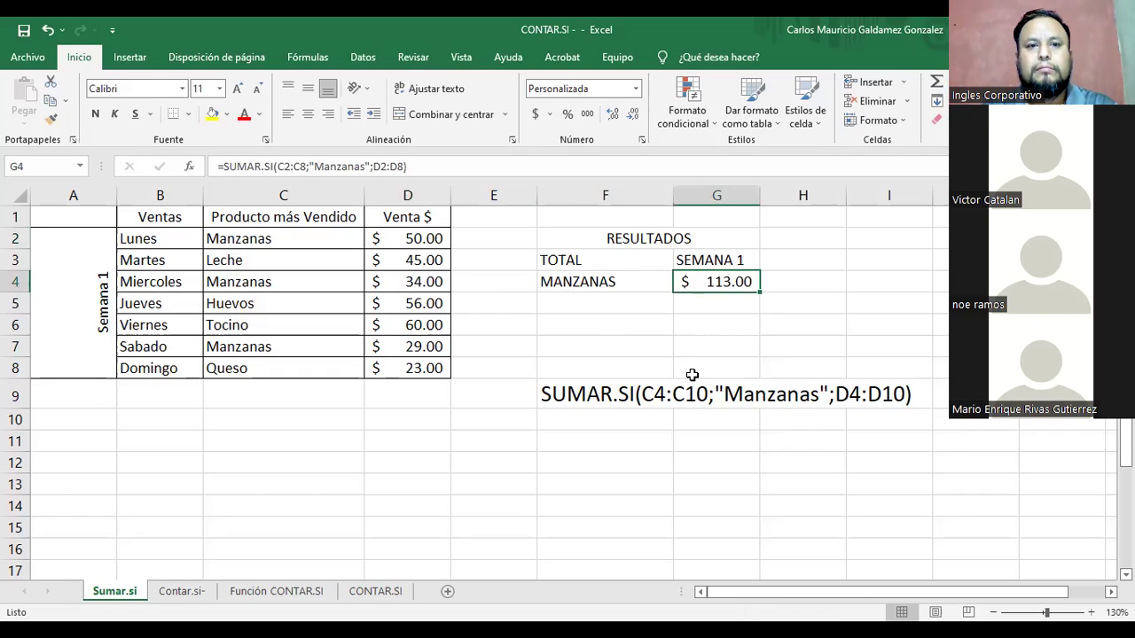
key(F2)
click(717, 284)
drag(819, 281, 868, 286)
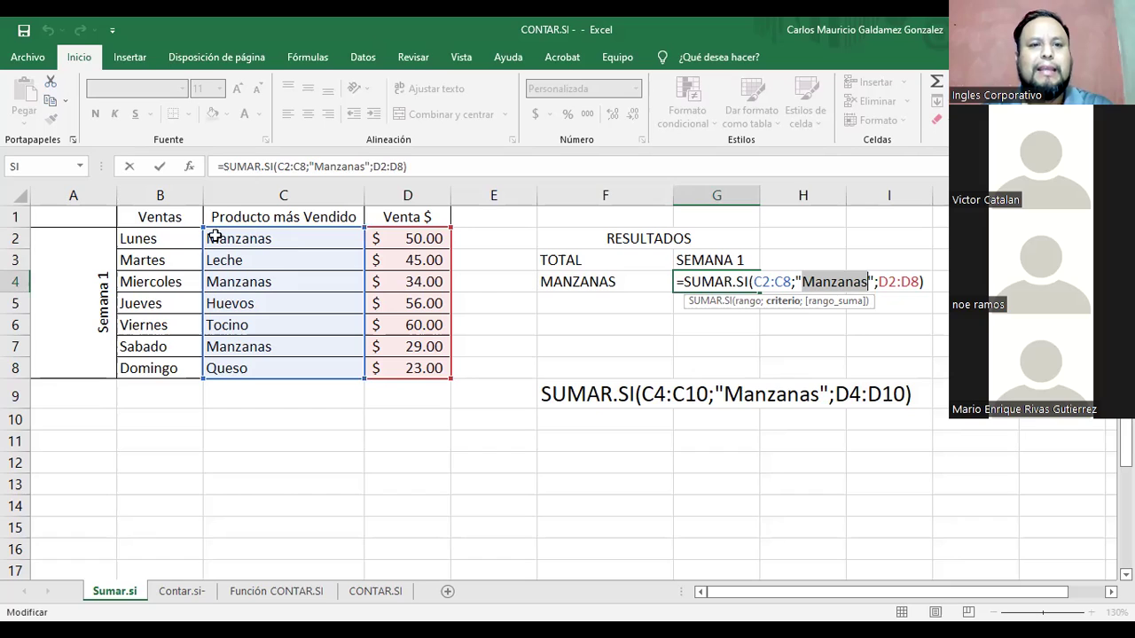
click(798, 282)
drag(795, 282, 876, 282)
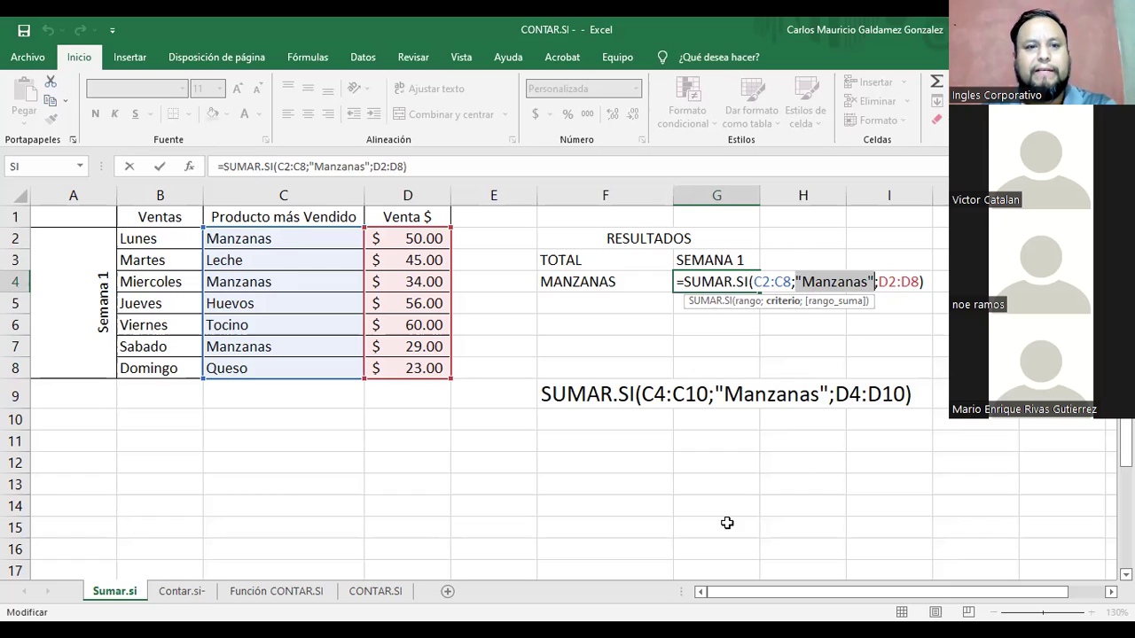
text(C2)
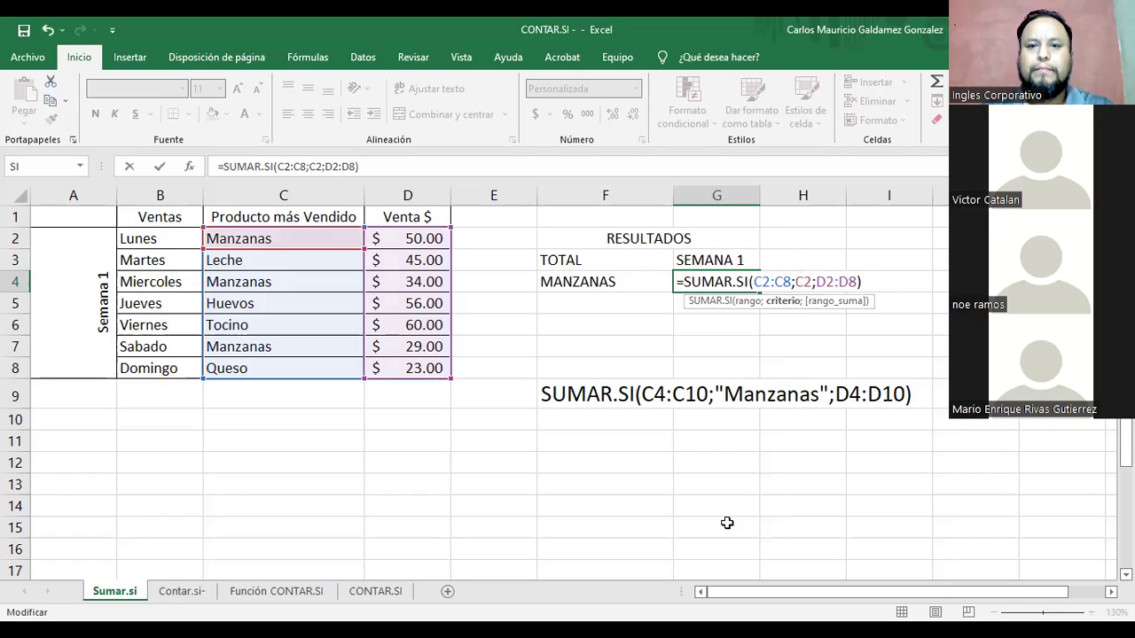
key(Return)
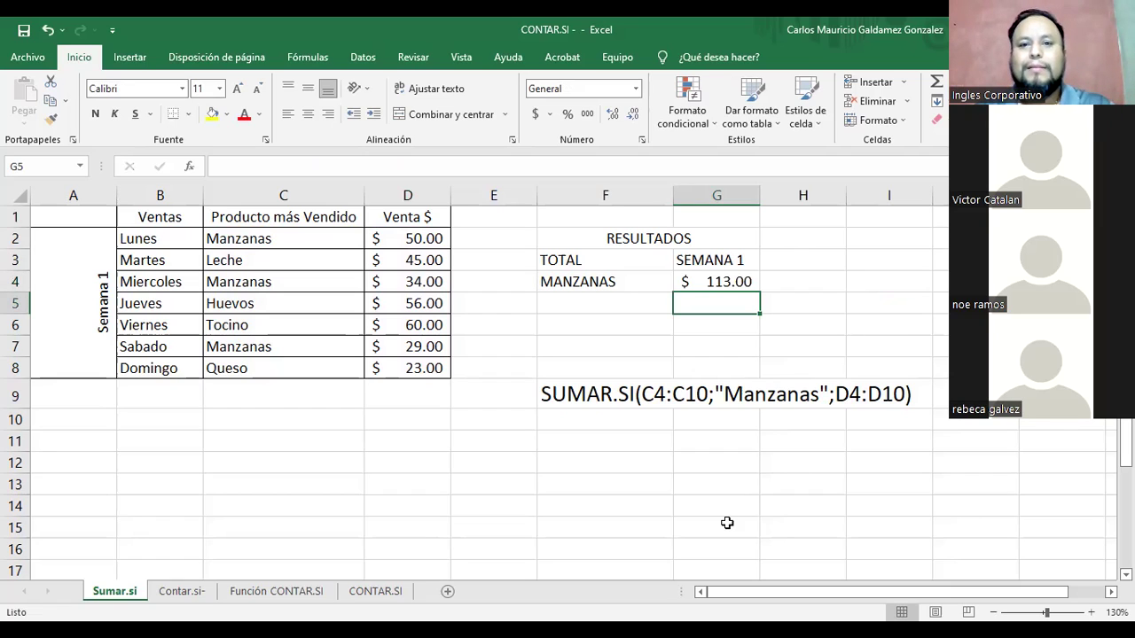
click(717, 286)
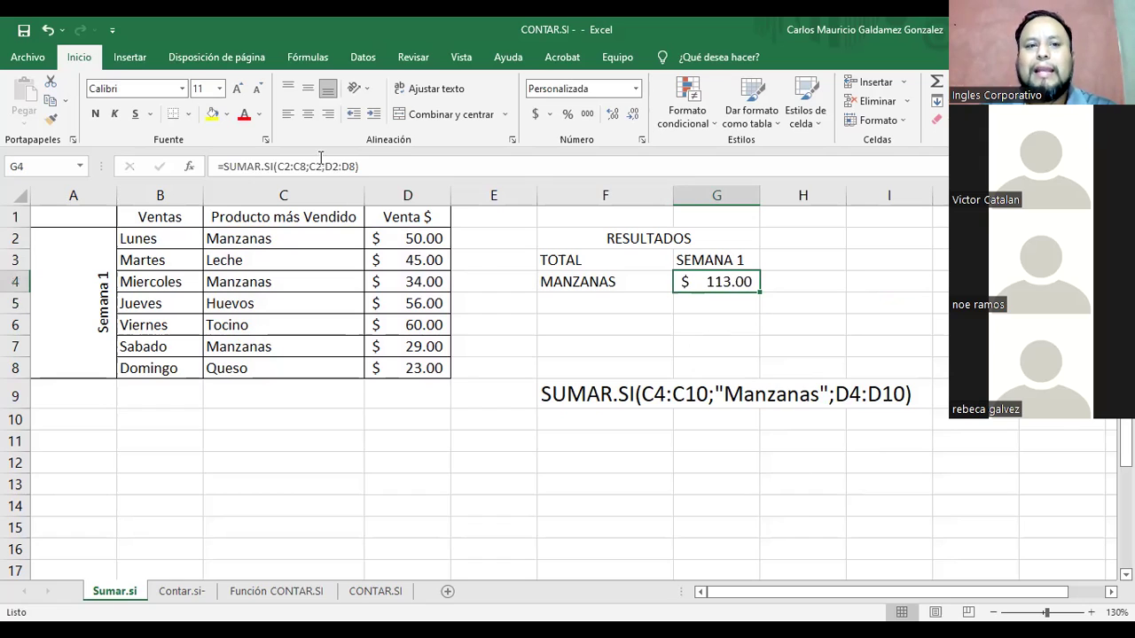
click(310, 166)
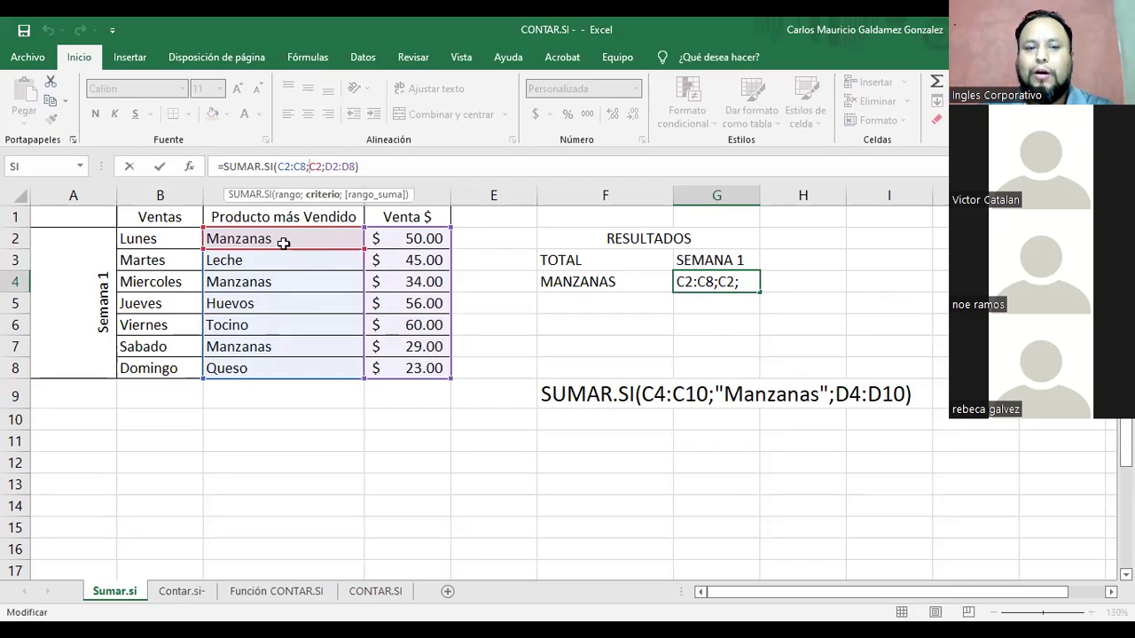
click(229, 241)
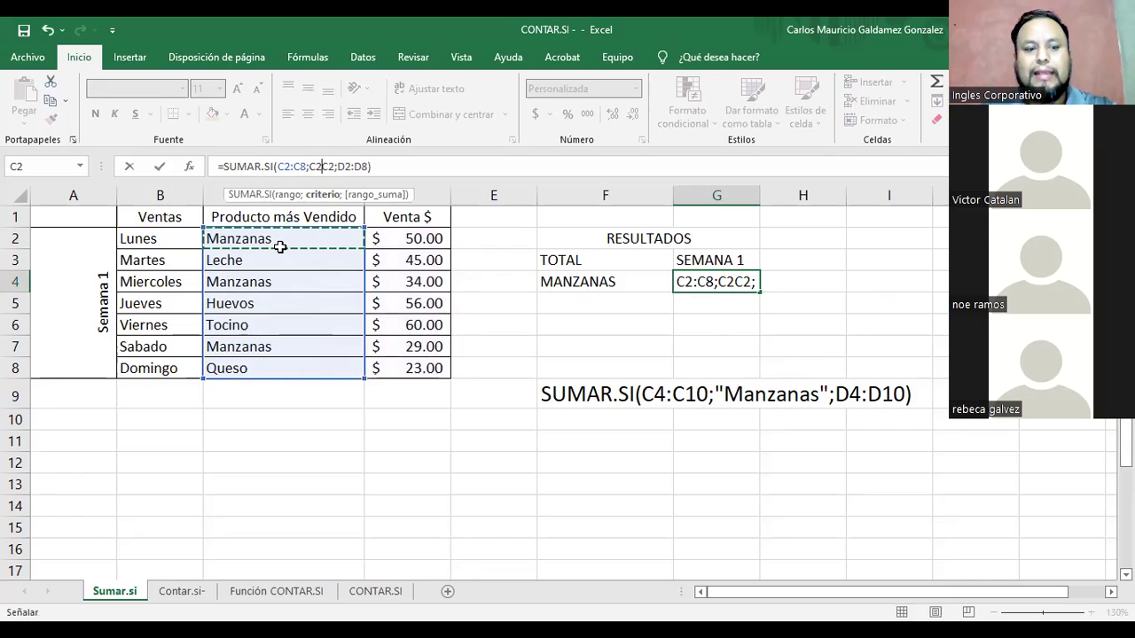
key(Return)
Misspell the Miercoles product in C4 as "Mansanas" to test how SUMAR.SI matches the criterion
click(253, 242)
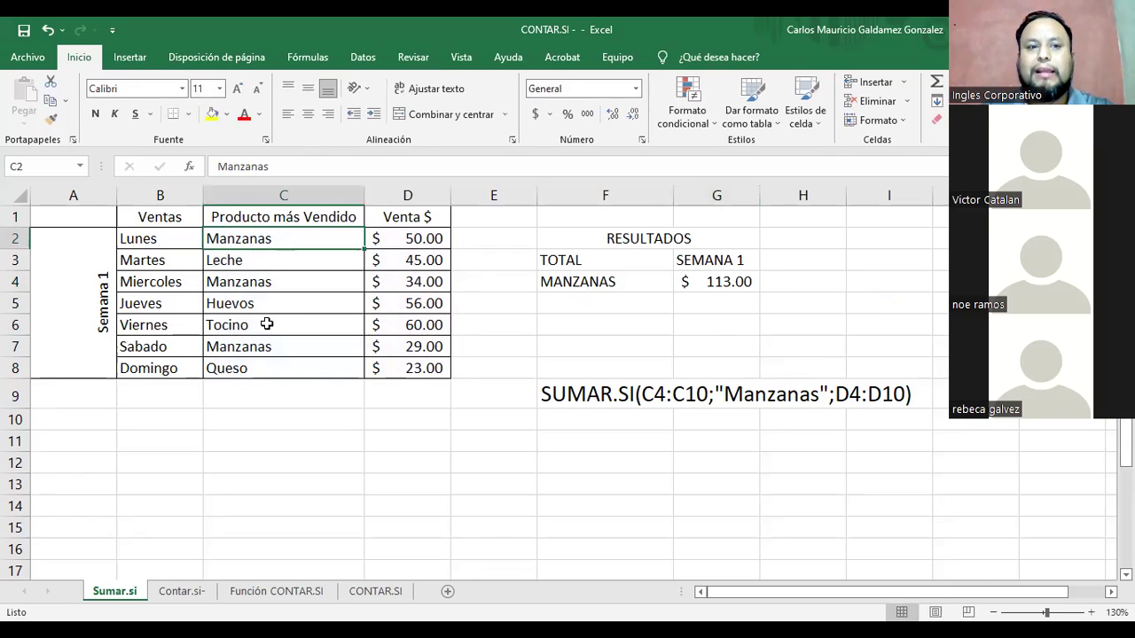
click(252, 348)
click(280, 284)
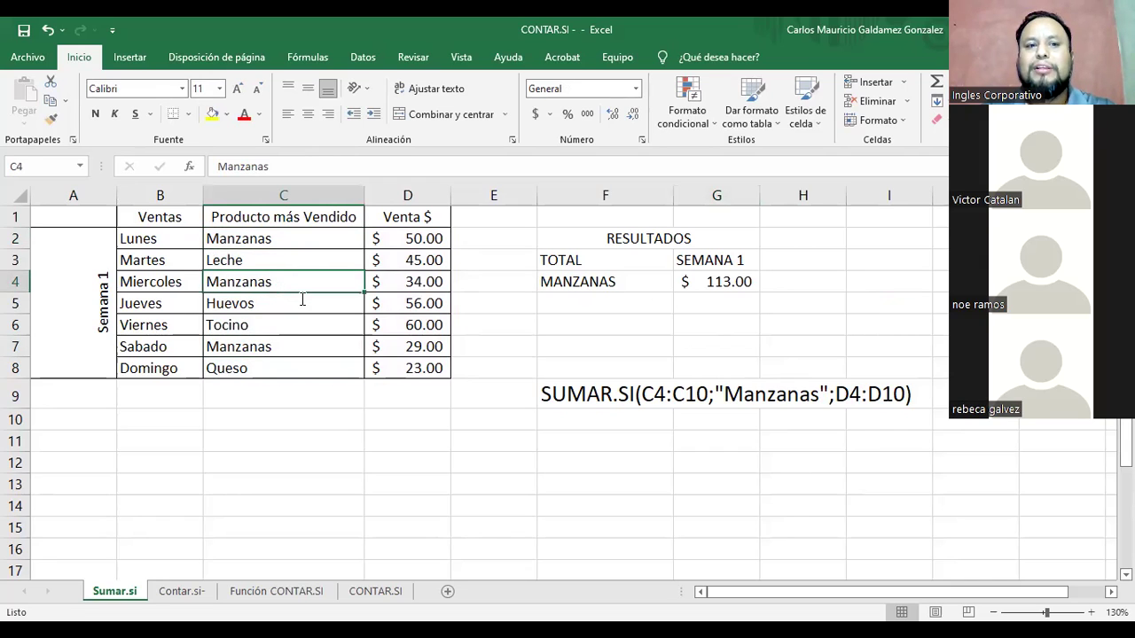
key(F2)
key(Left)
key(BackSpace)
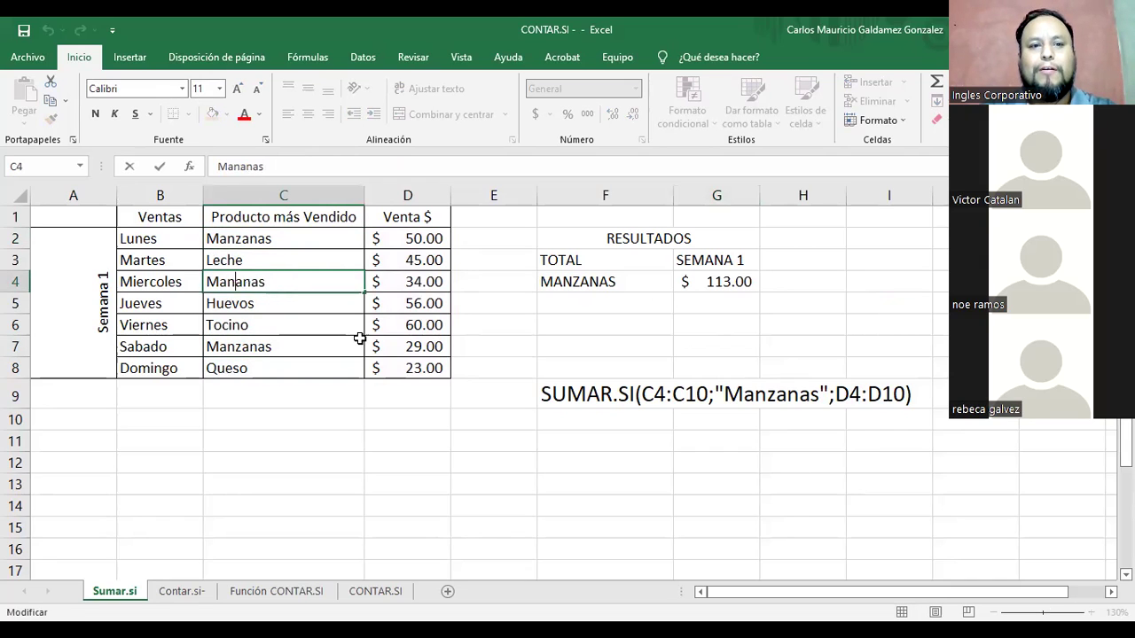
text(s)
key(Return)
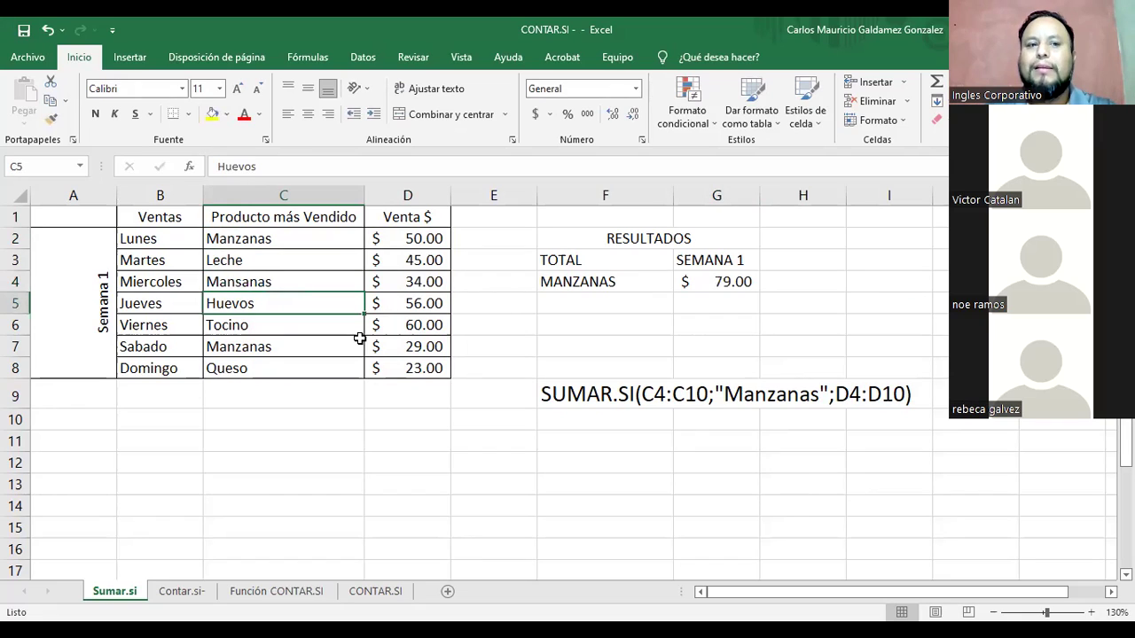
Compare the product entries in C2, C4 and C7 with the MANZANAS label in the results area
click(252, 240)
ctrl+click(253, 282)
ctrl+click(264, 349)
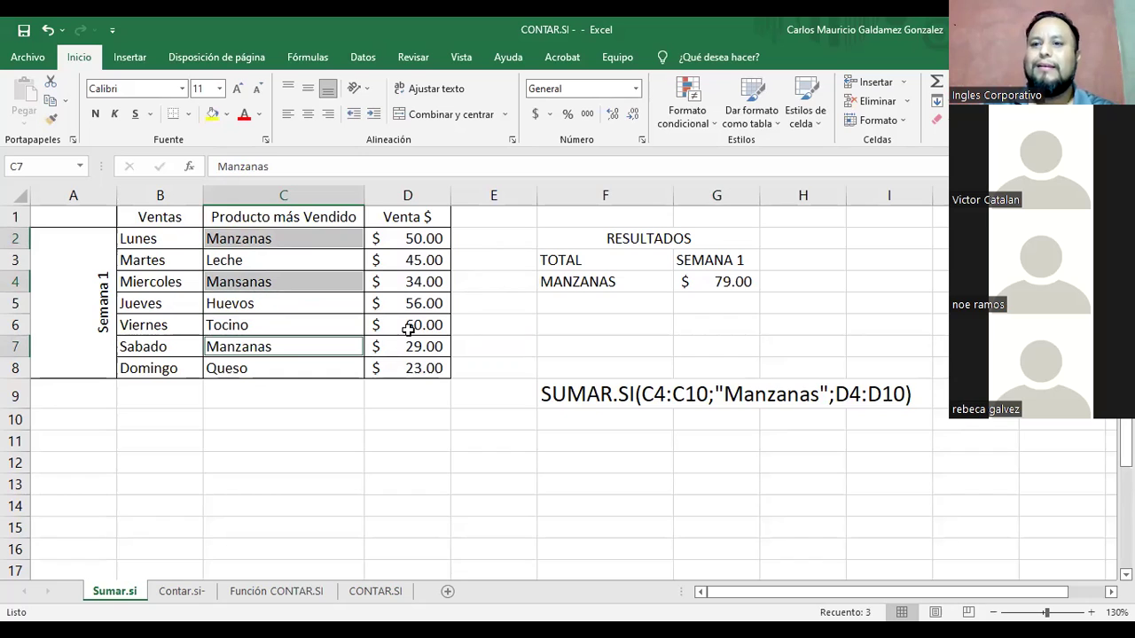
click(562, 285)
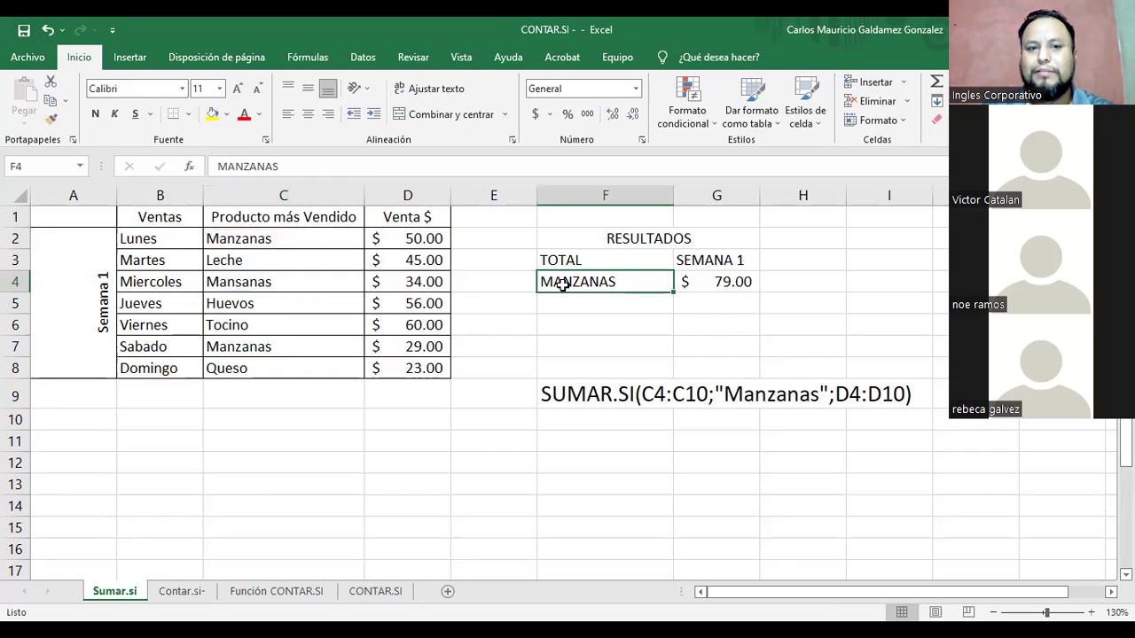
Correct the spelling of the Miercoles product in C4 to "Manzanas"
double_click(245, 281)
key(BackSpace)
text(z)
key(Return)
key(Up)
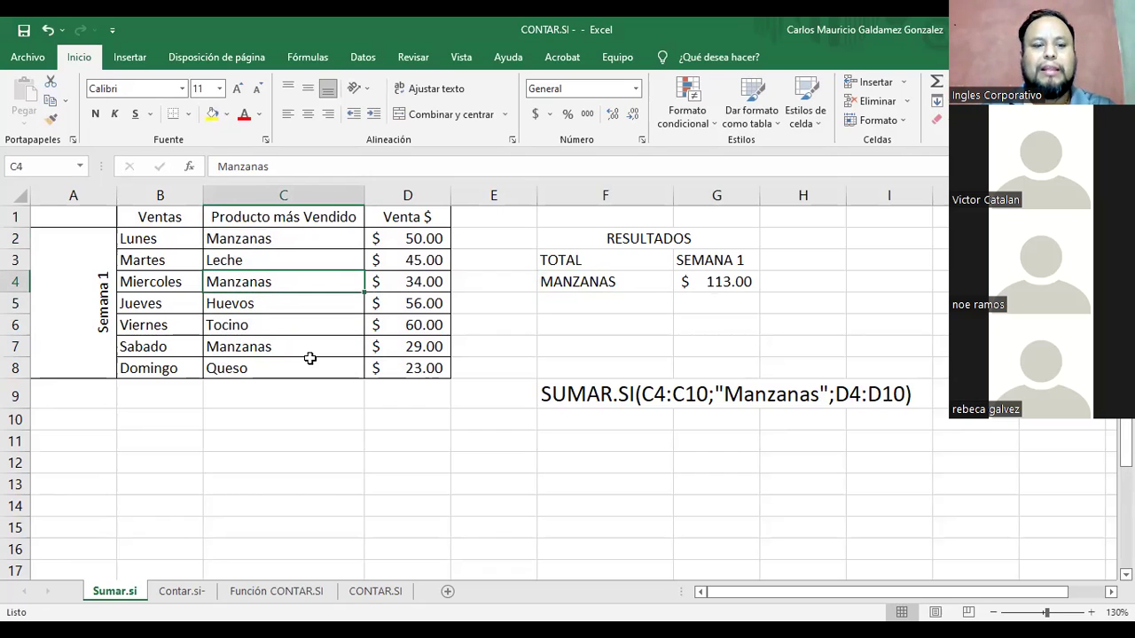
Test a trailing space after "Manzanas" in C4 against the G4 formula, and undo it
key(F2)
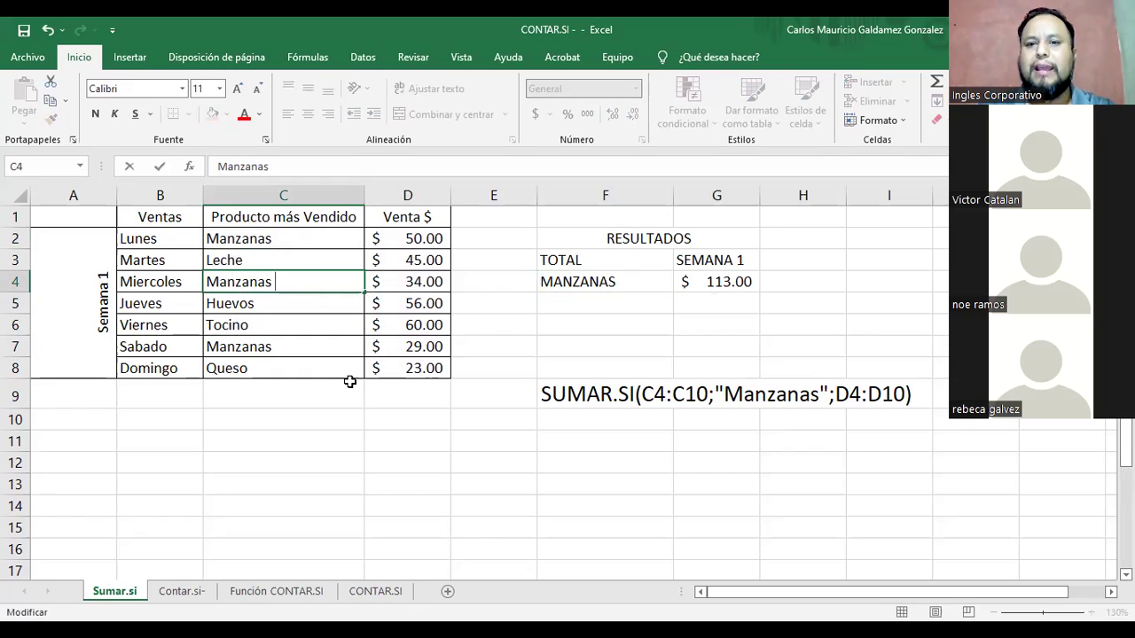
key(Return)
click(705, 286)
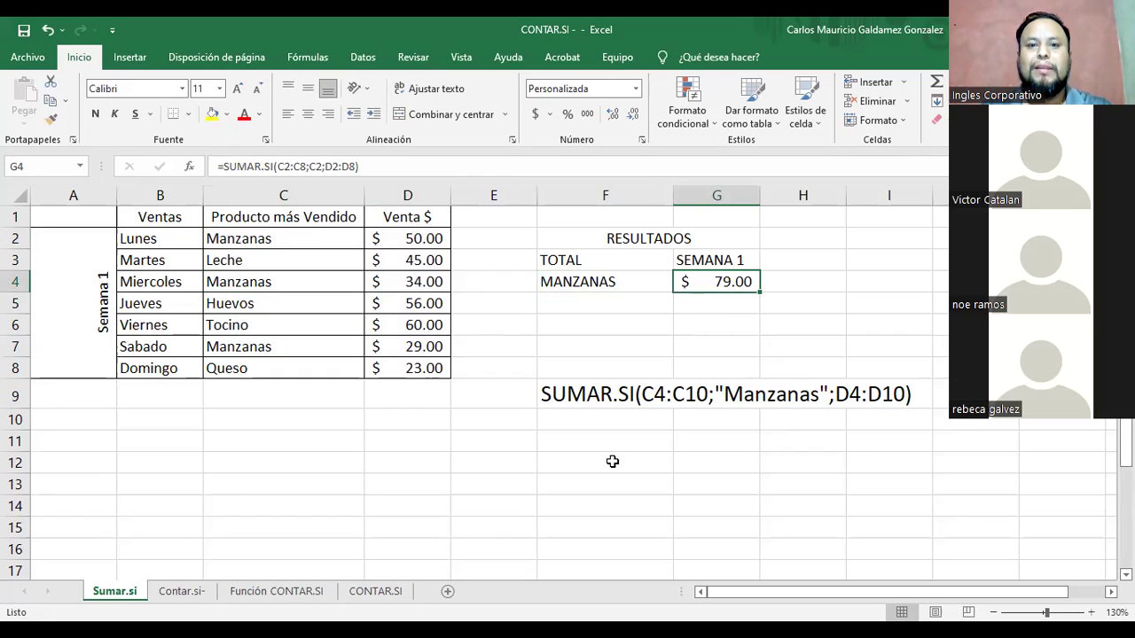
click(317, 166)
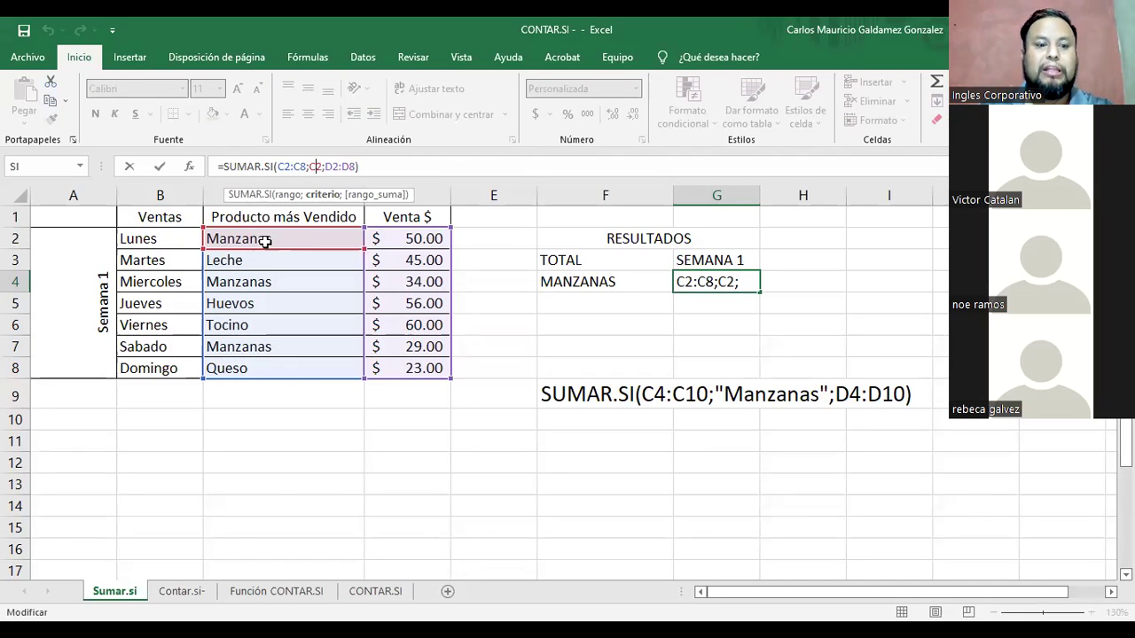
key(ctrl+Return)
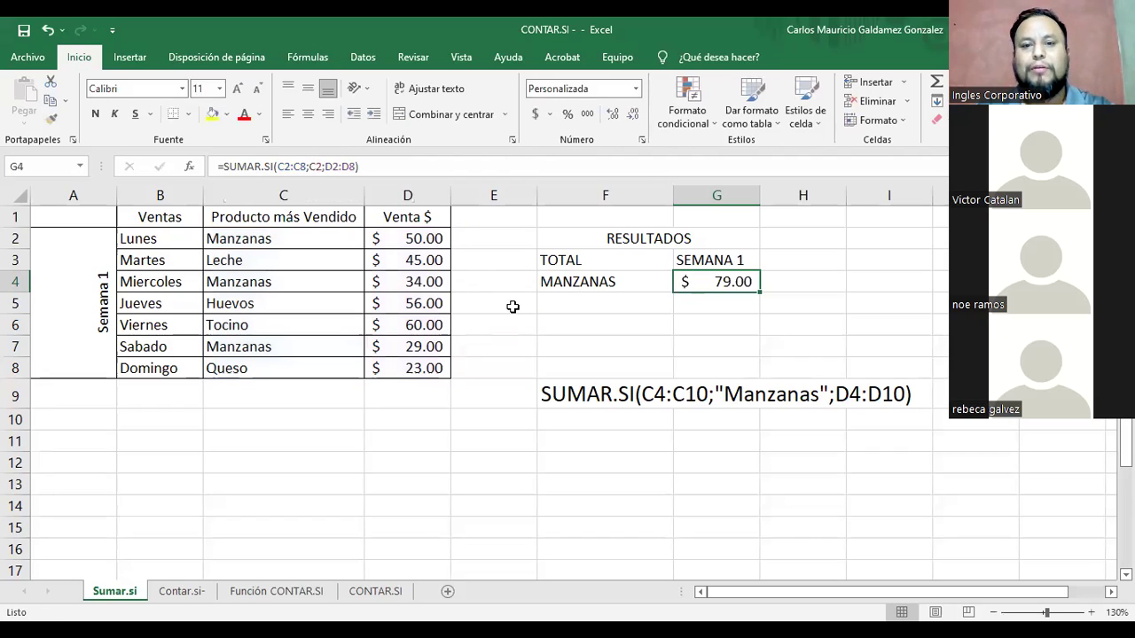
key(ctrl+z)
key(ctrl+z)
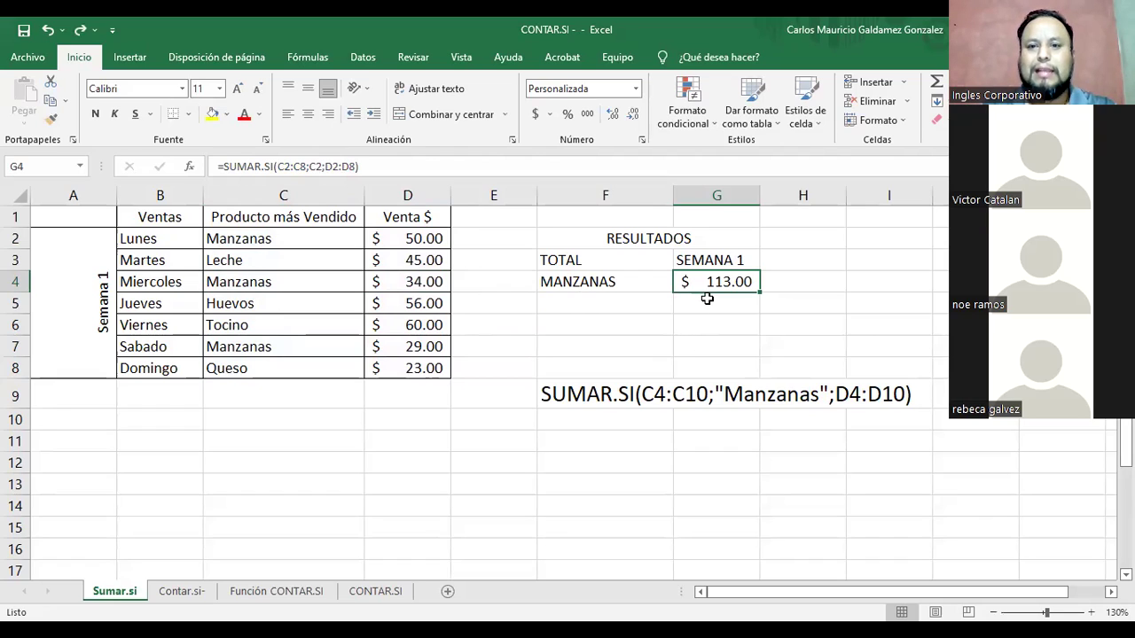
Replace the C2 criterion in the G4 SUMAR.SI formula with the text "Manzanas"
double_click(312, 164)
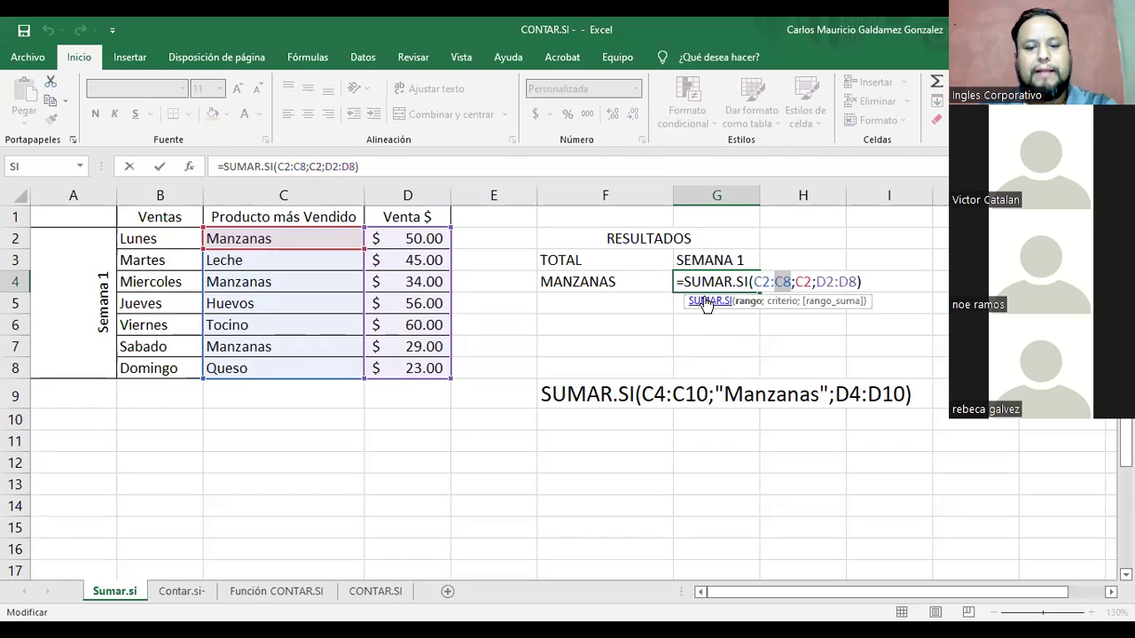
key(BackSpace)
key(BackSpace)
text("Manzanas")
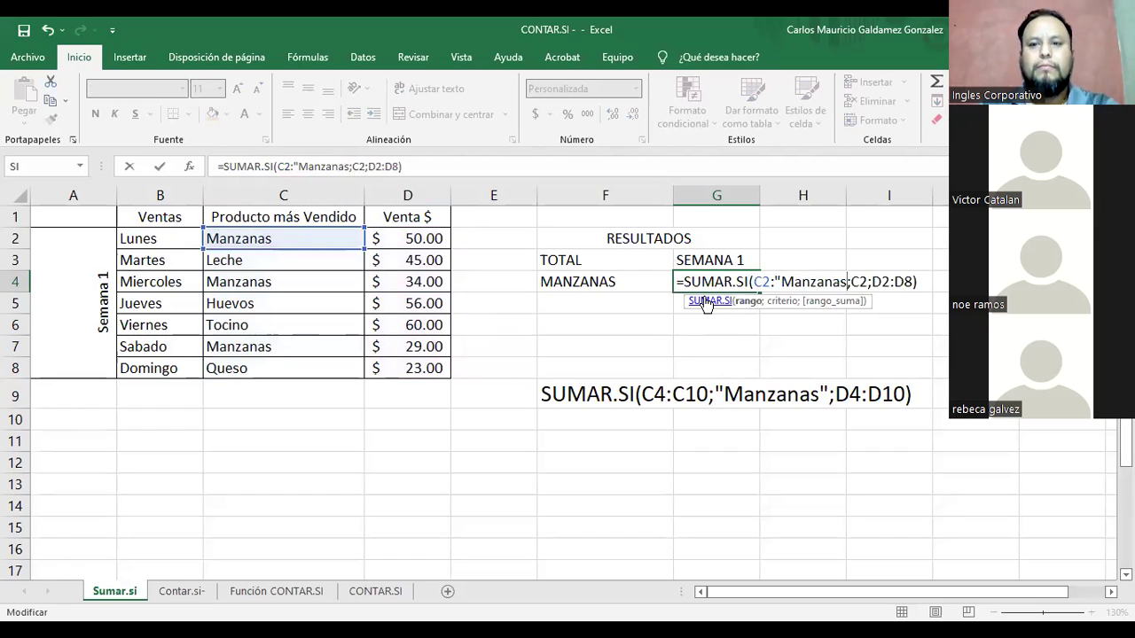
text(;)
key(Delete)
key(Delete)
key(Delete)
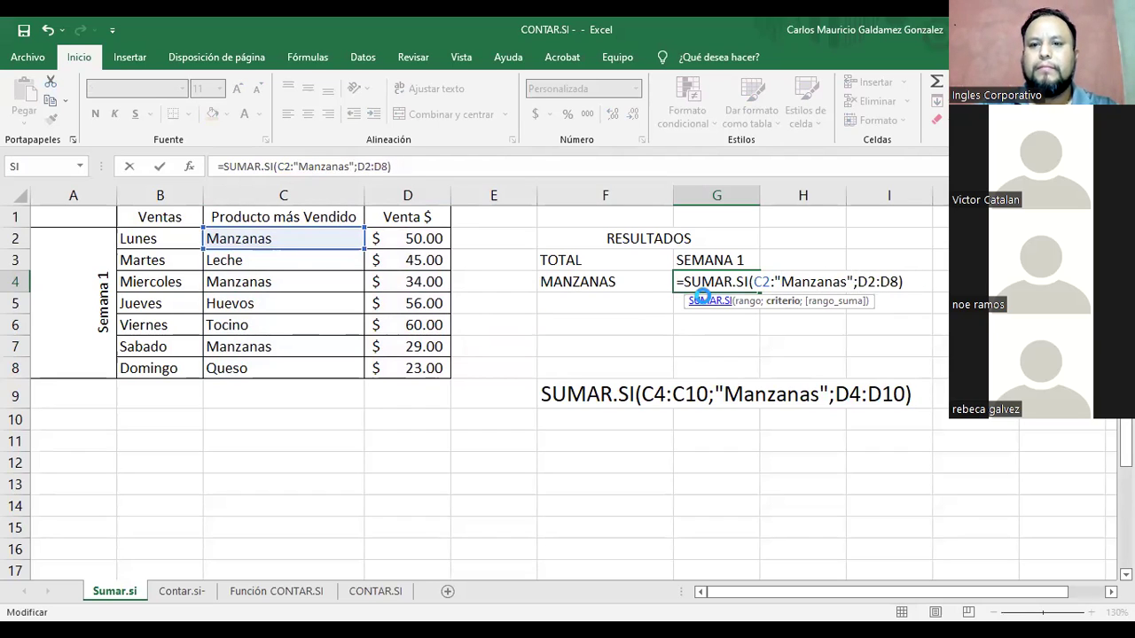
key(Return)
key(Return)
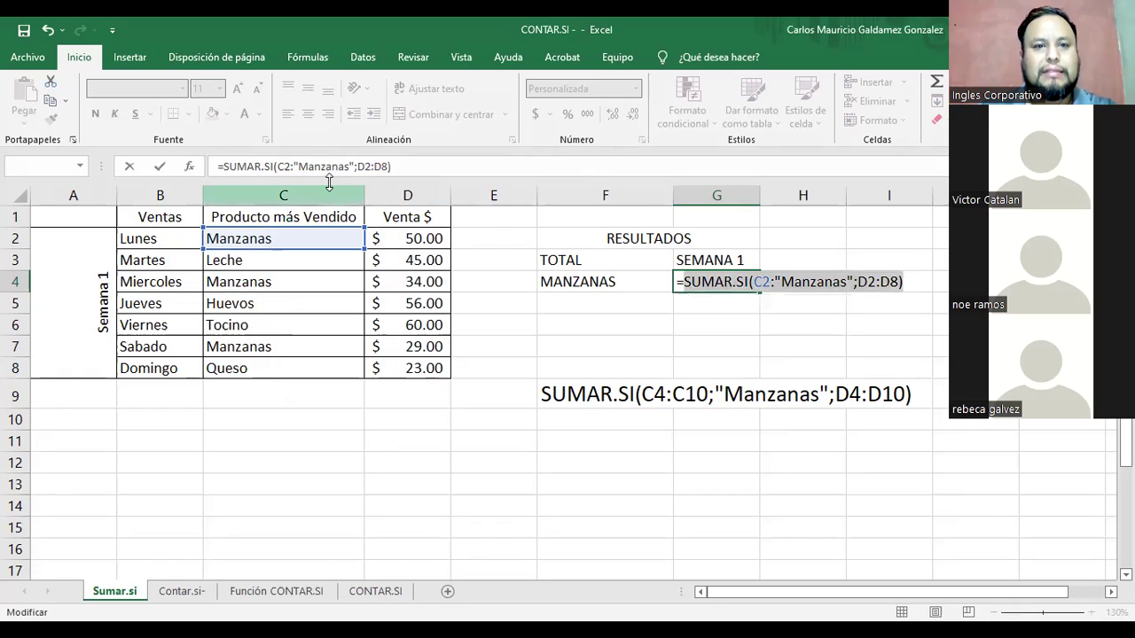
Repair the criteria range so that G4 contains =SUMAR.SI(C2:C8;"Manzanas";D2:D8)
click(361, 169)
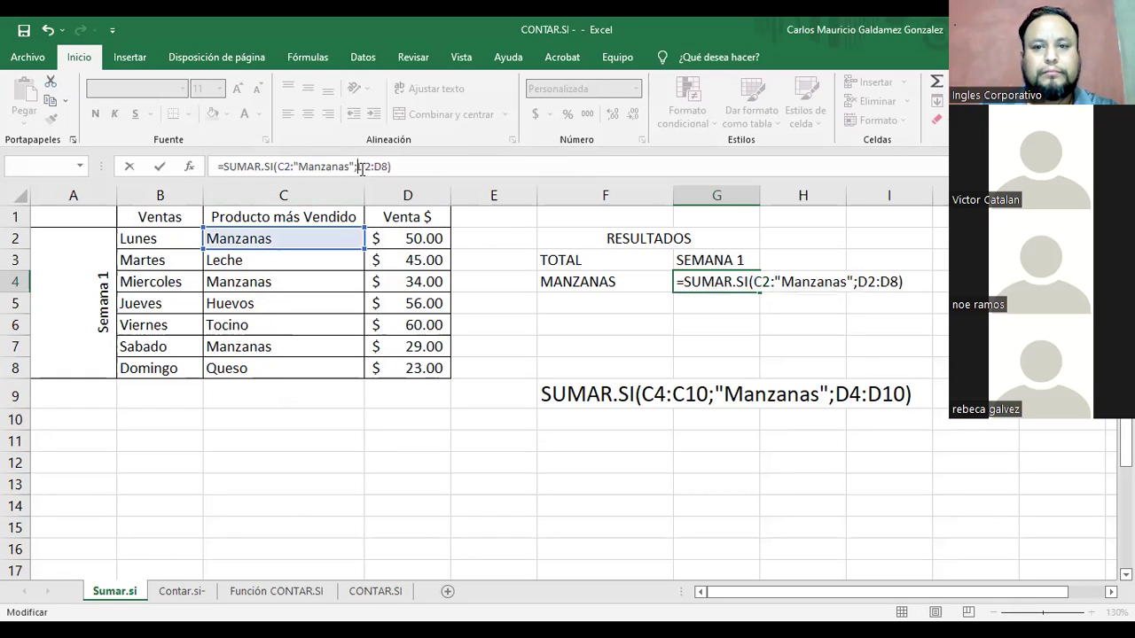
click(770, 283)
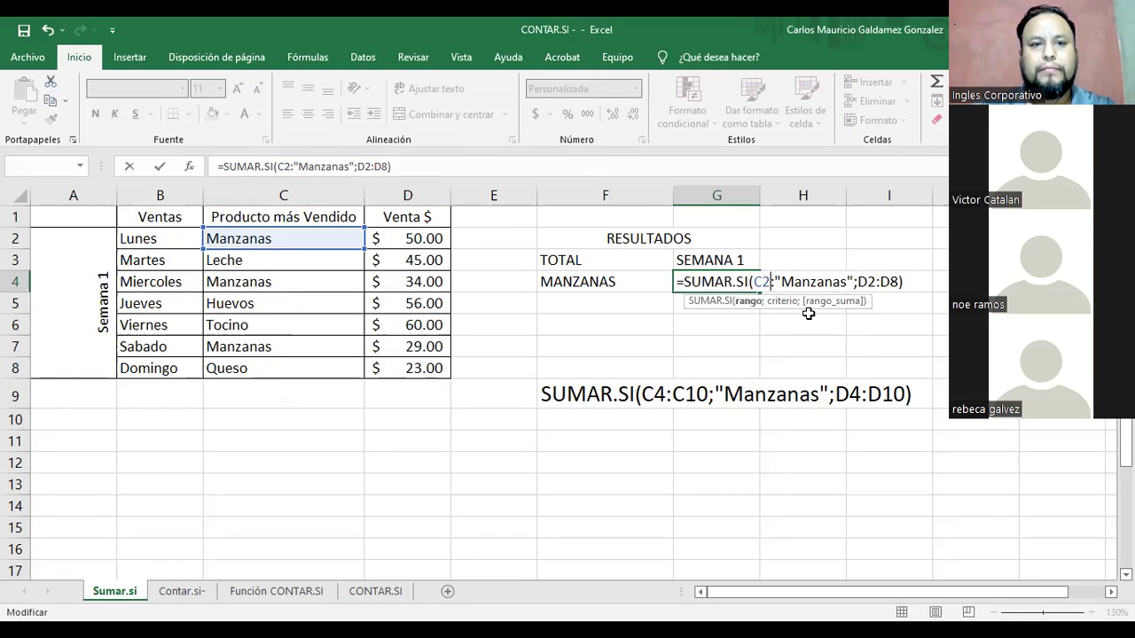
key(Delete)
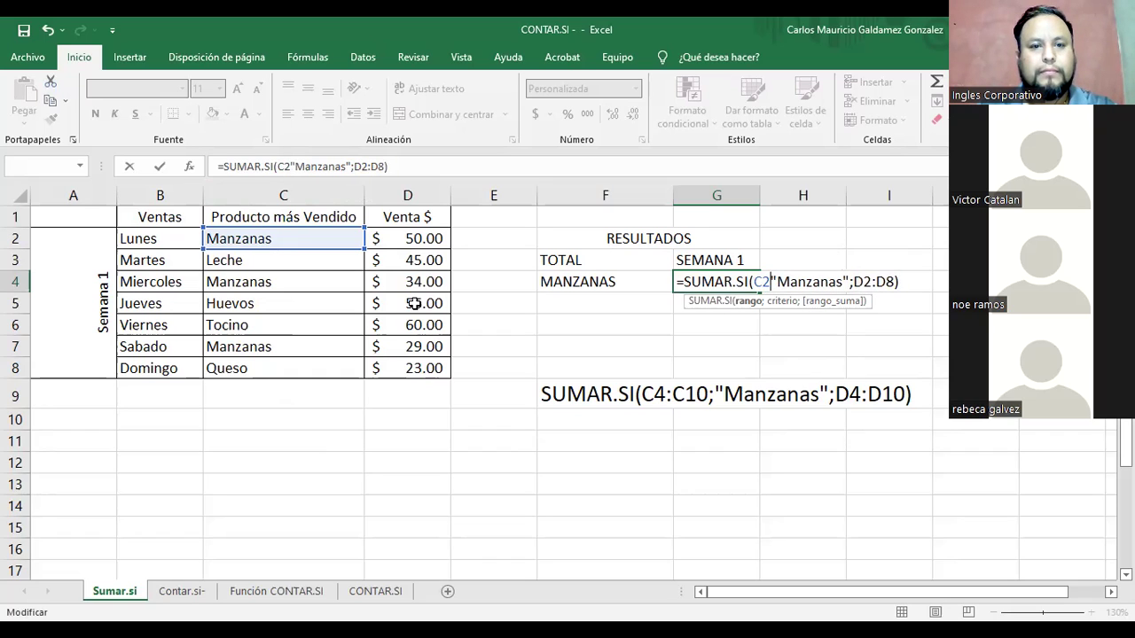
click(532, 436)
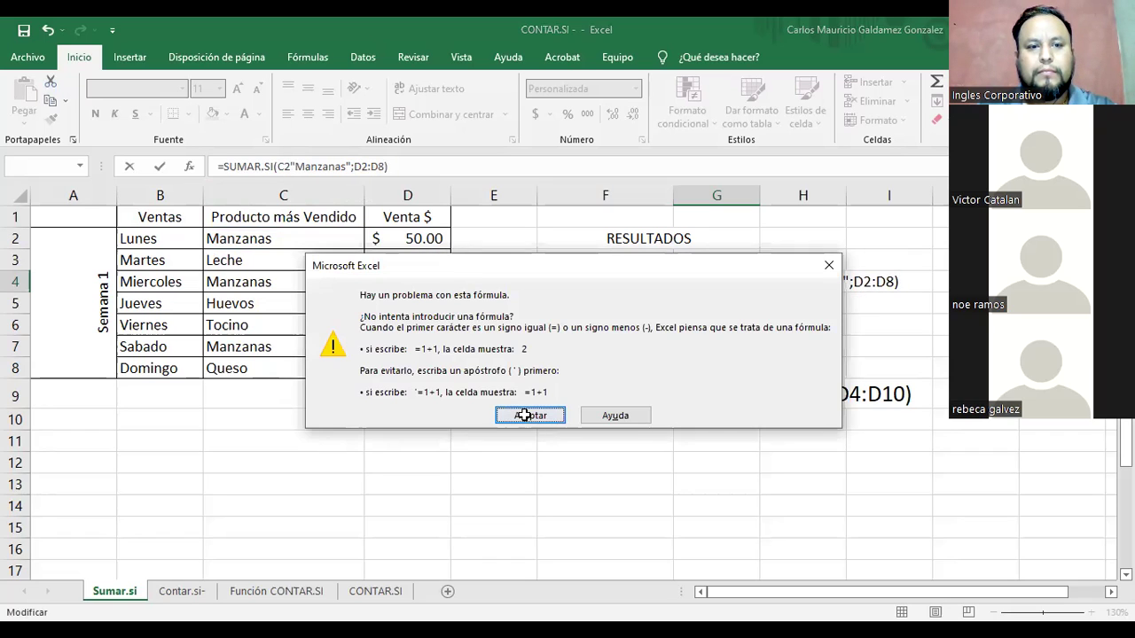
key(Return)
text(:)
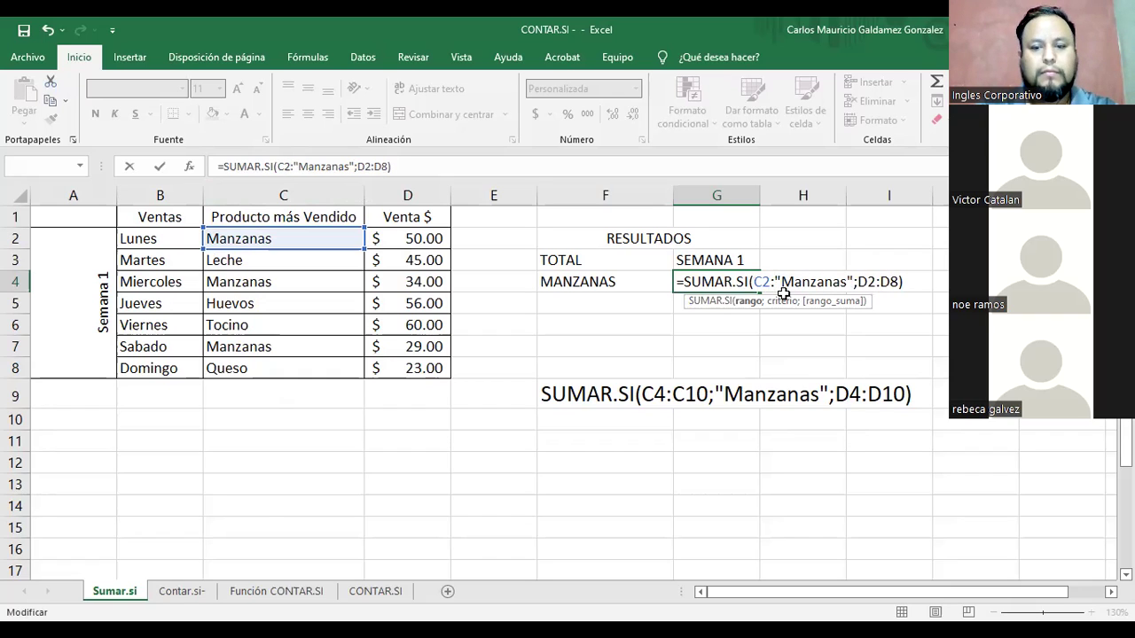
text(C8;)
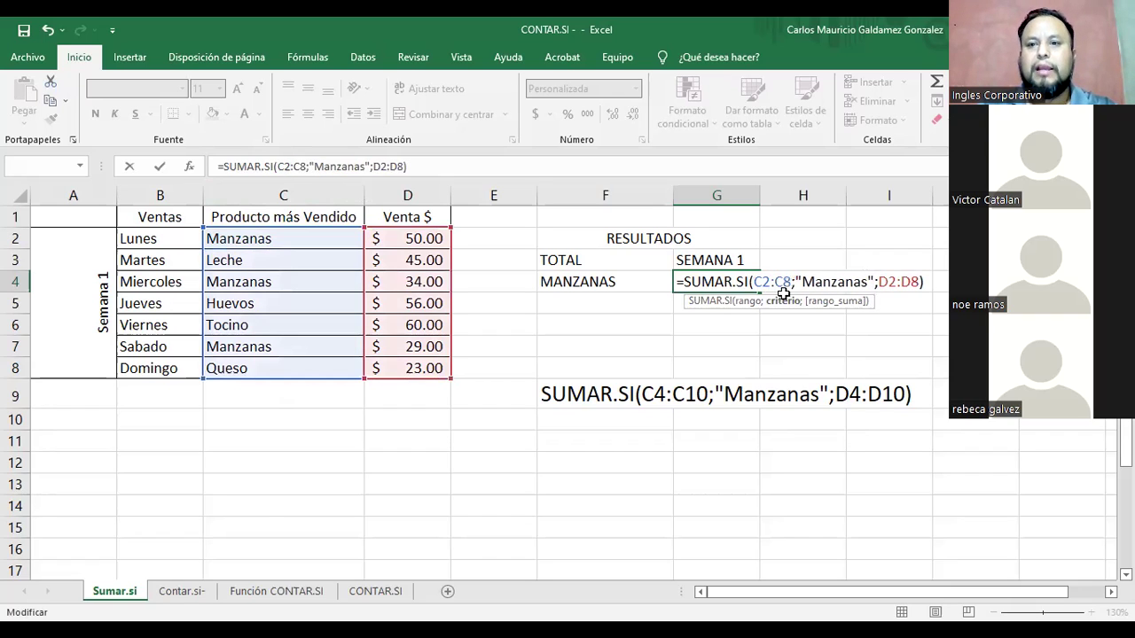
key(ctrl+Return)
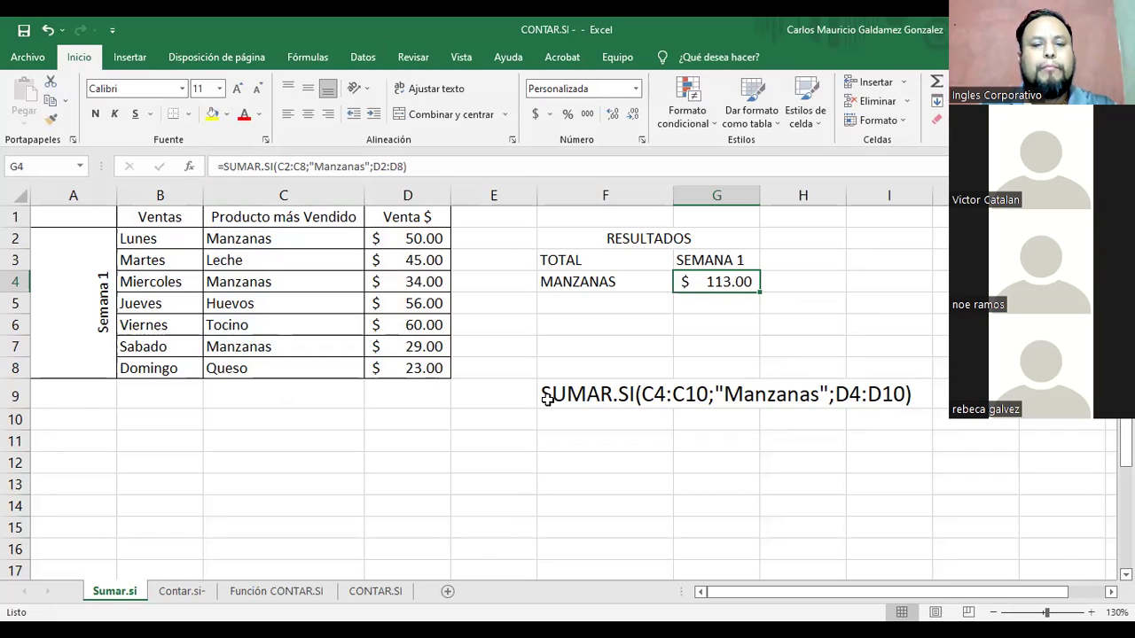
Change the Domingo product in C8 to "Leche"
click(236, 365)
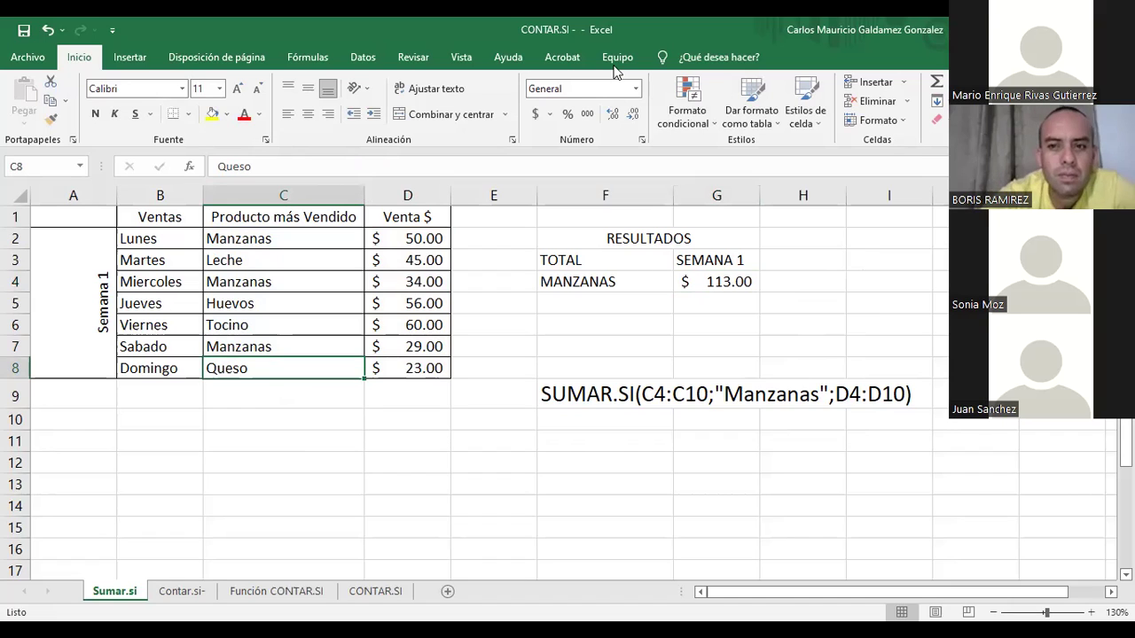
click(596, 305)
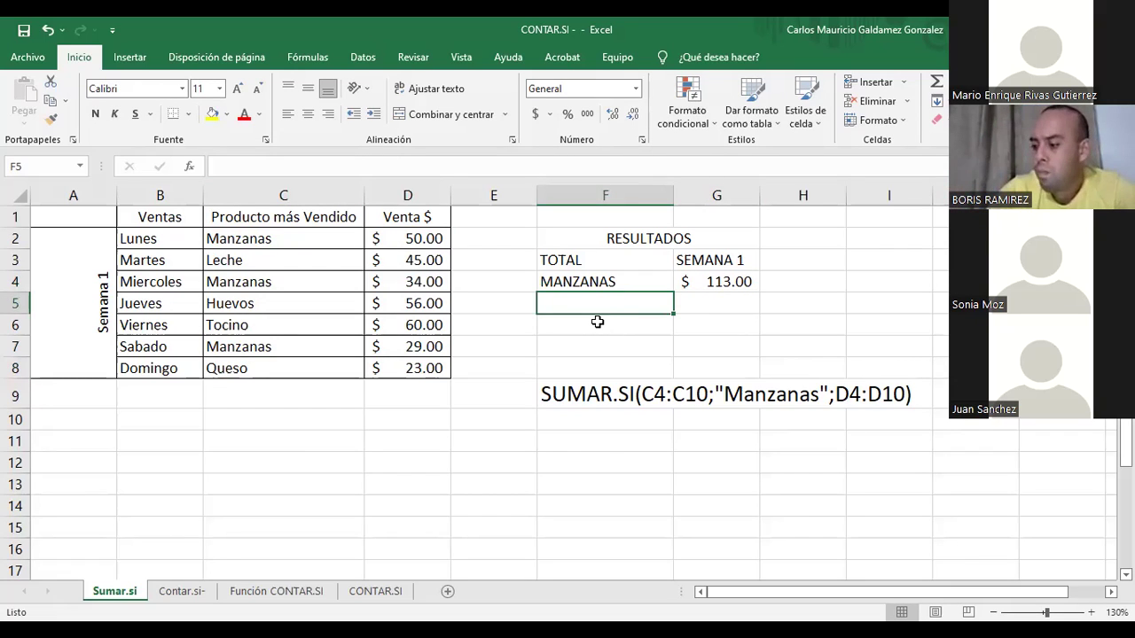
click(232, 373)
text(Leche)
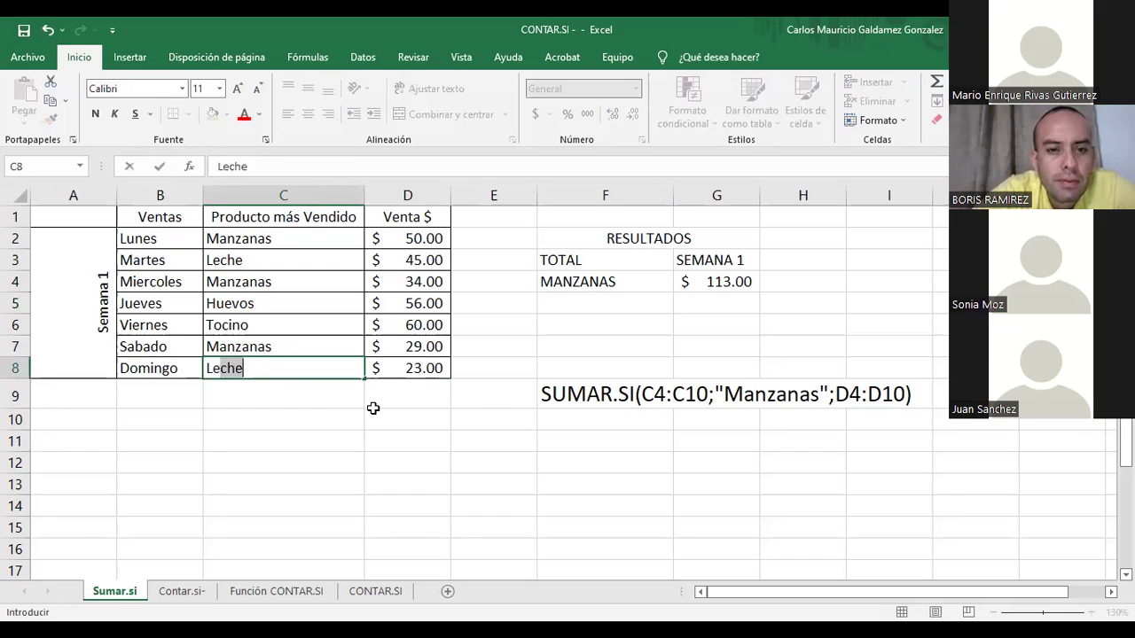
key(Return)
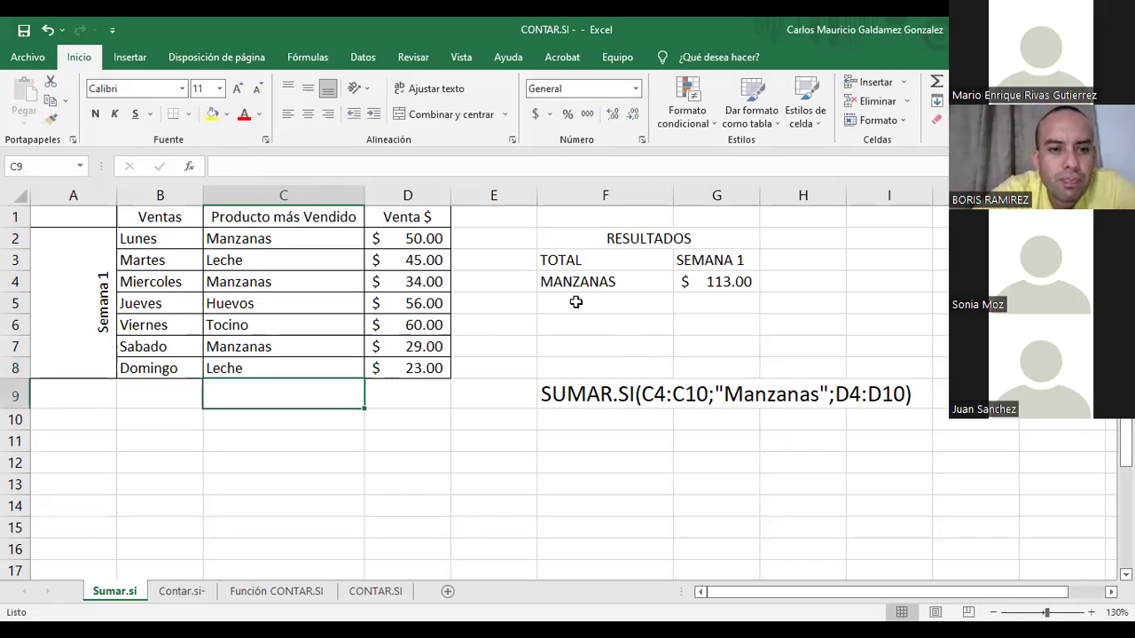
Label cell F5 "LECHE" below MANZANAS in the RESULTADOS table
click(577, 303)
text(LECHE)
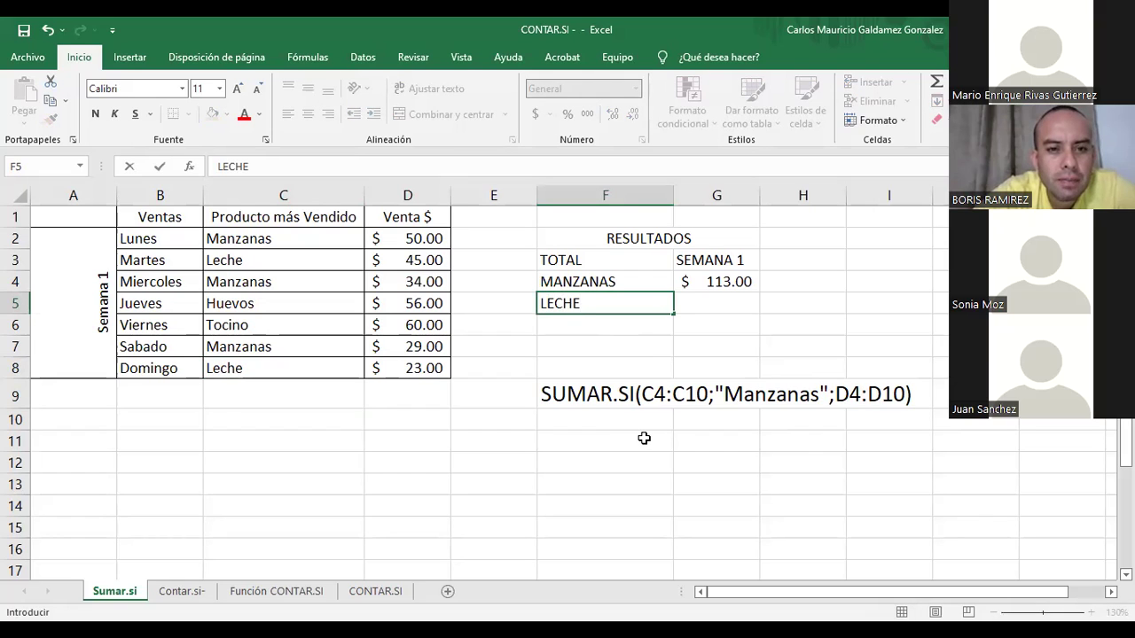
Enter =SUMAR.SI(C2:C8;"Leche";D2:D8) in G5 and apply the dollar accounting format to the cell
click(701, 305)
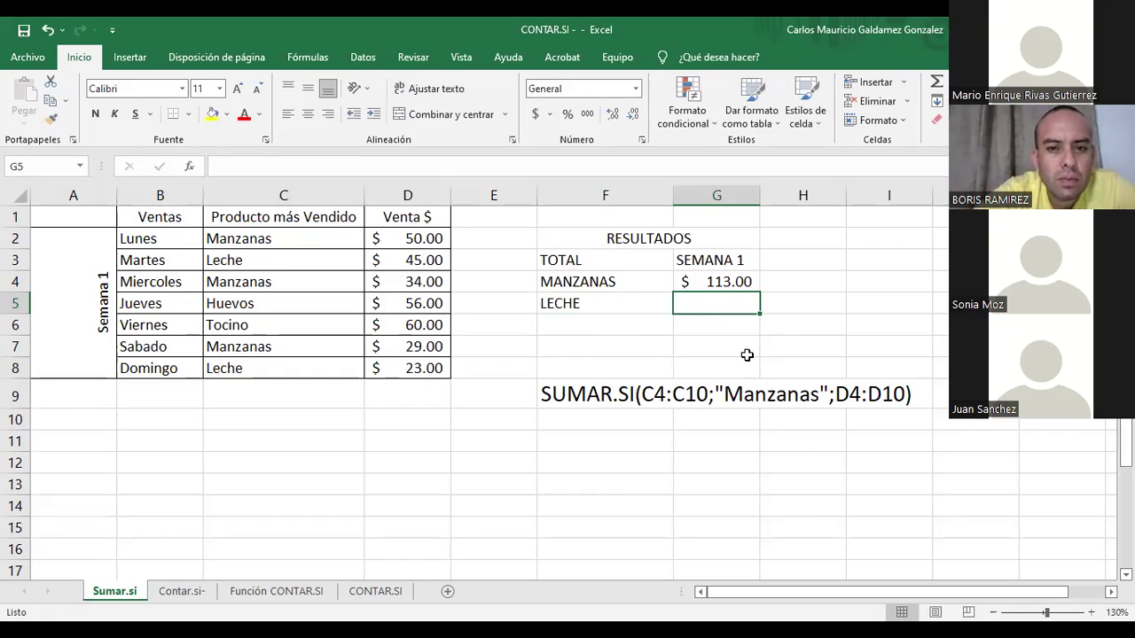
text(=)
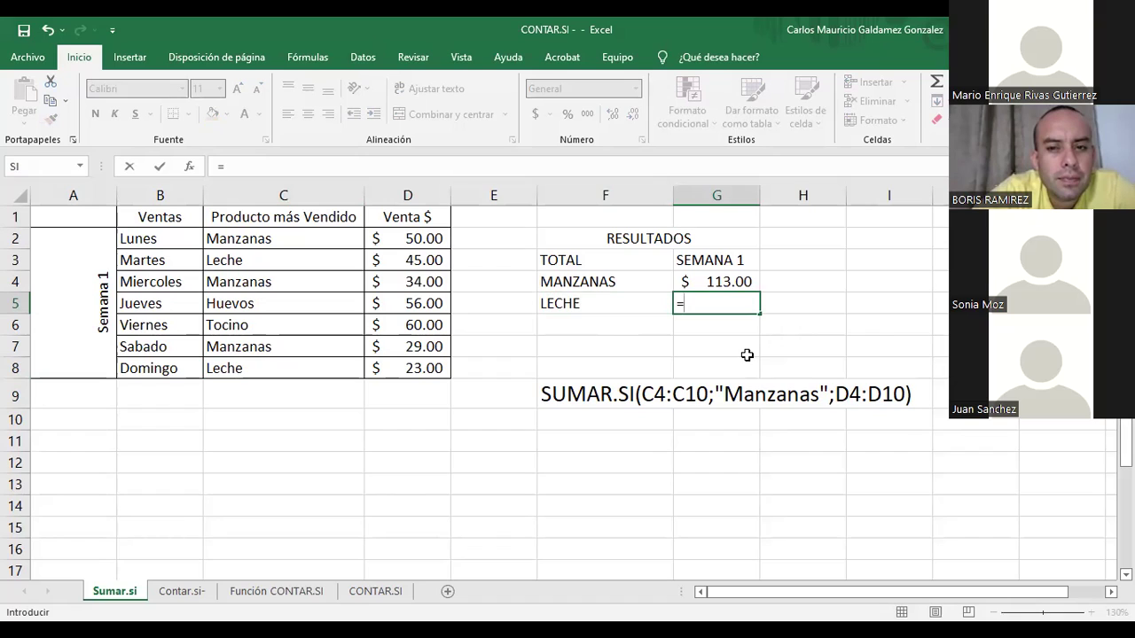
text(sumar.si)
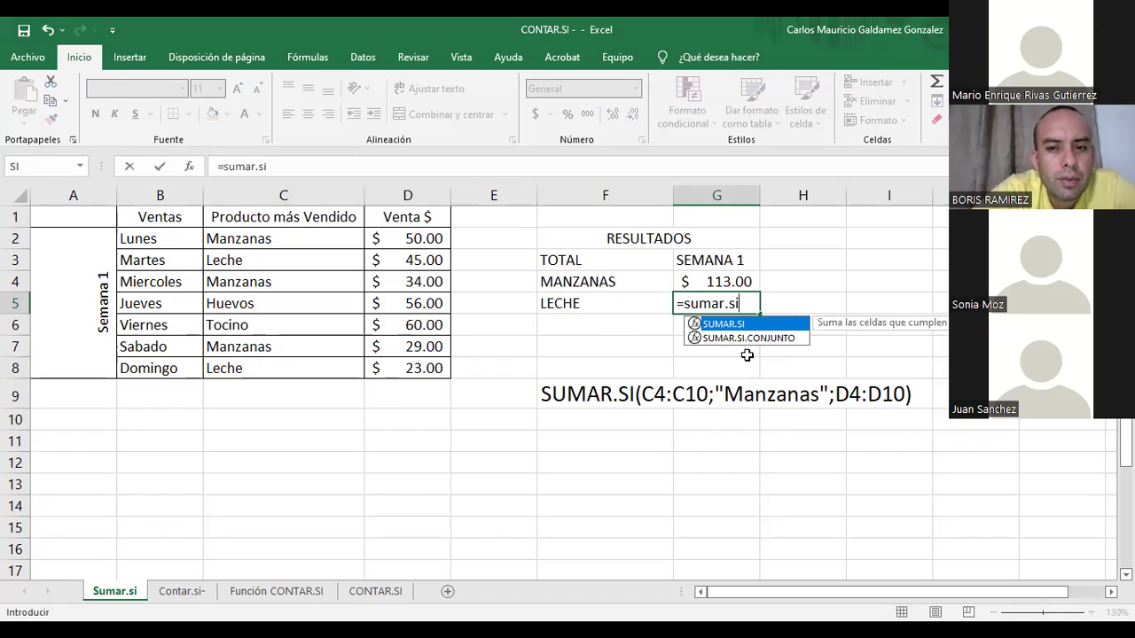
key(Tab)
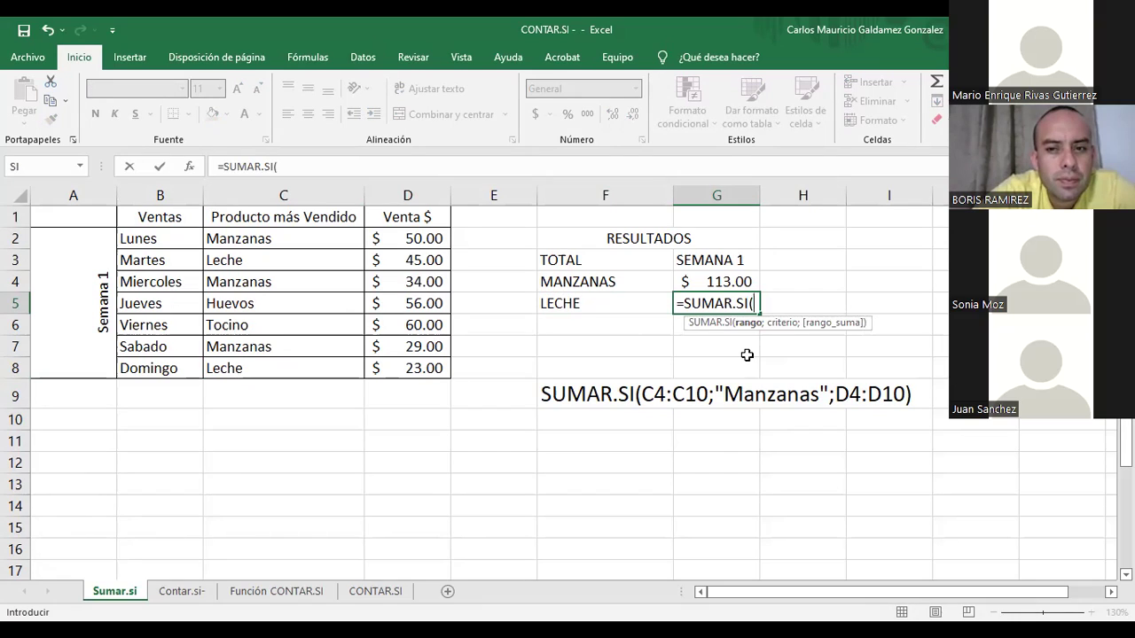
click(249, 236)
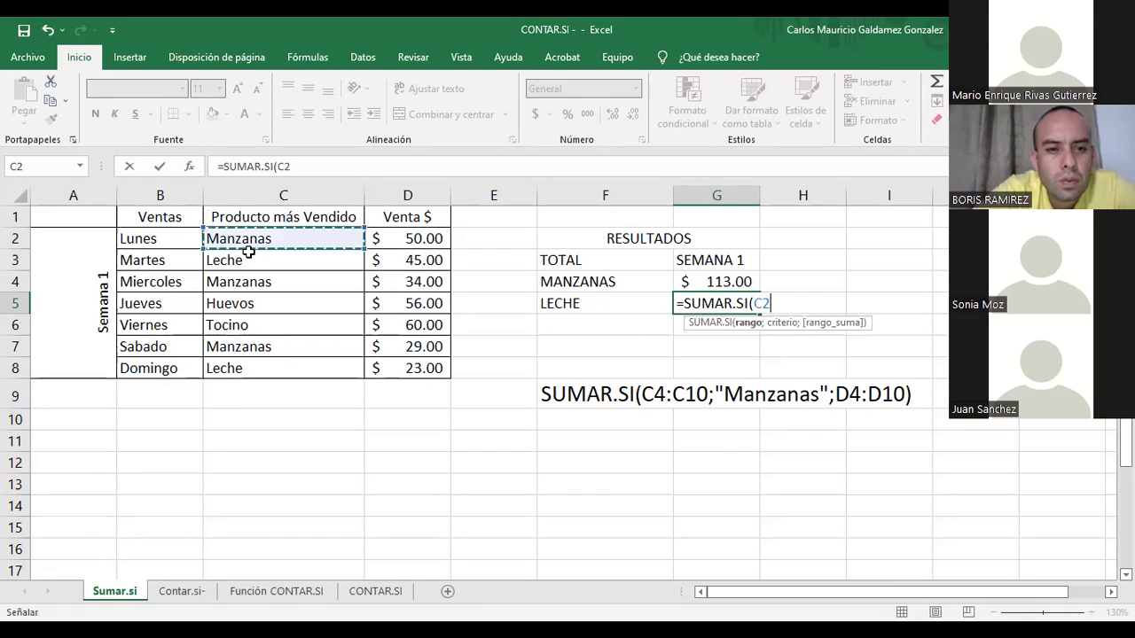
shift+click(267, 362)
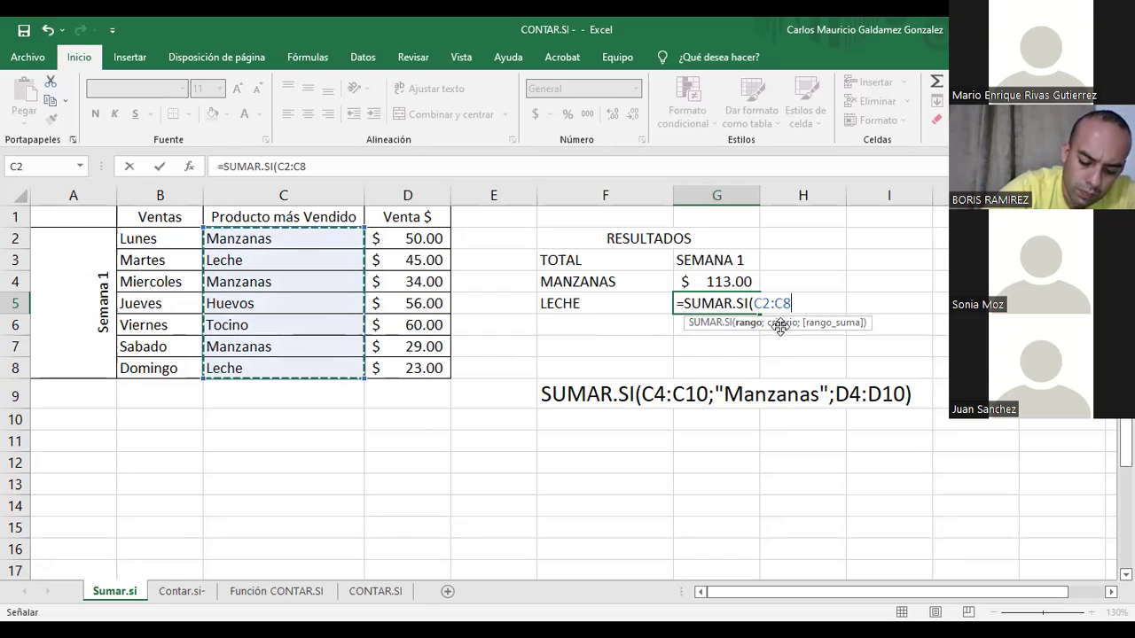
text(;"Le)
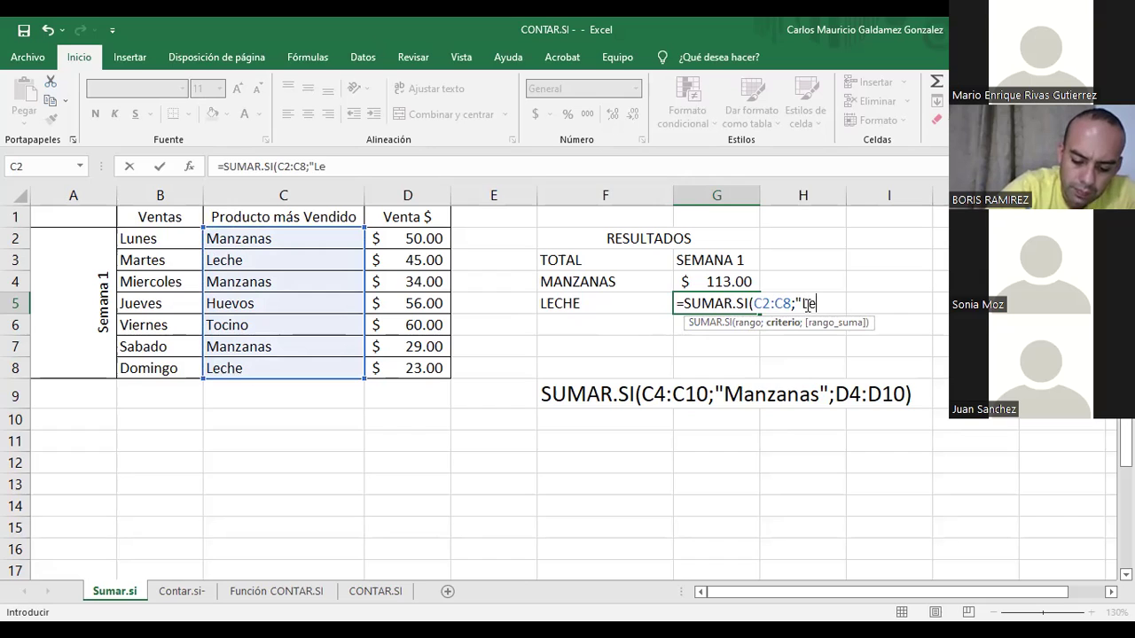
text(che")
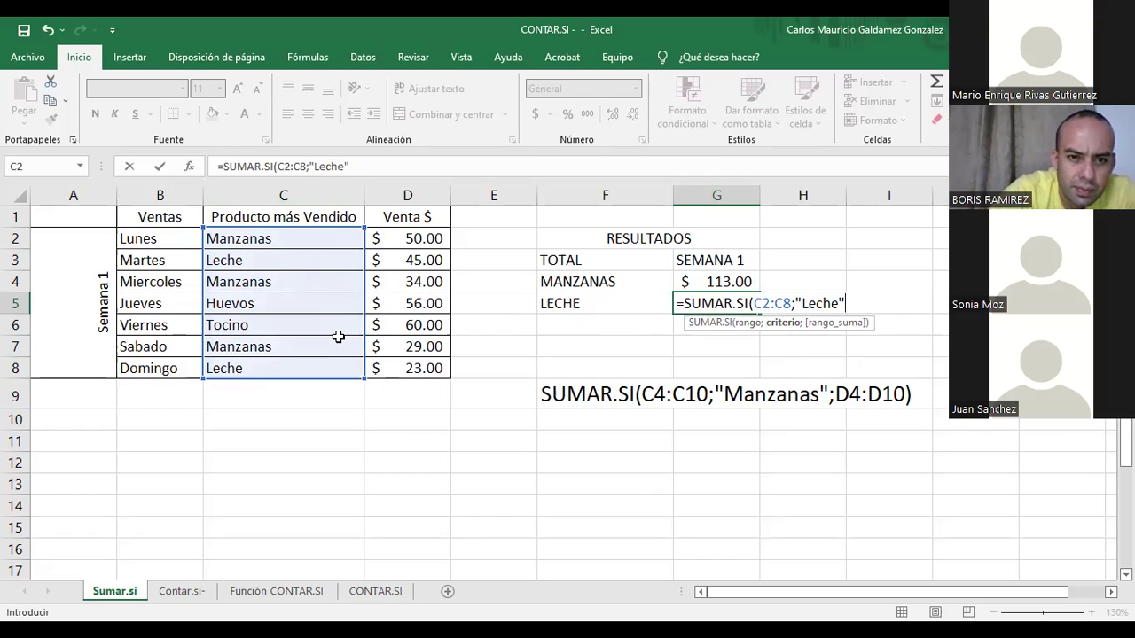
text(;)
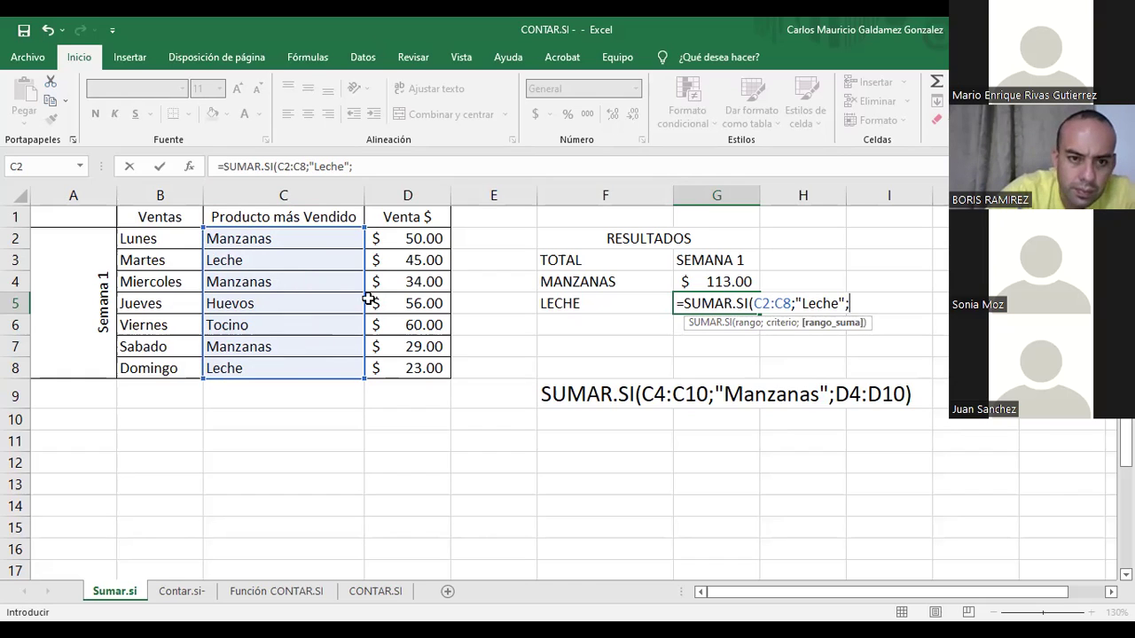
drag(414, 234, 413, 365)
text())
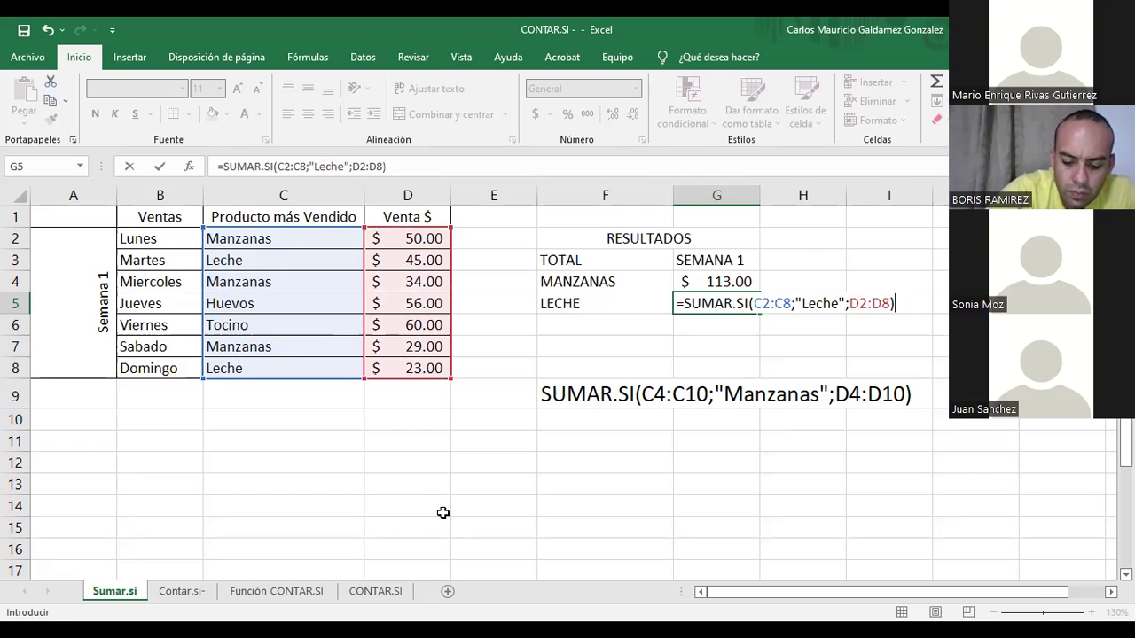
key(Return)
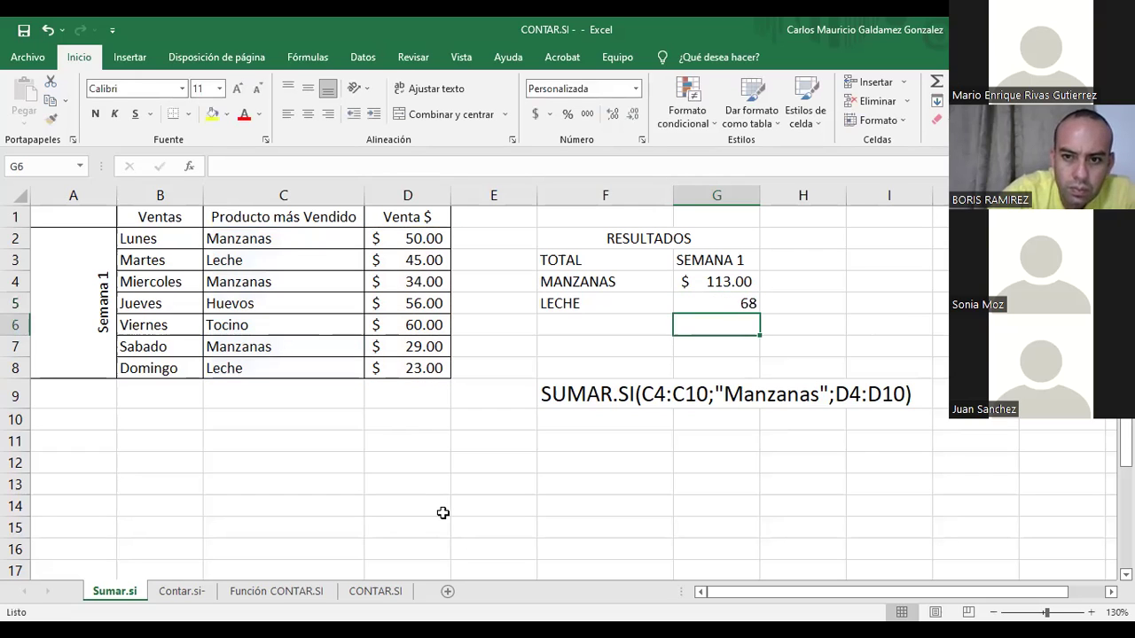
click(722, 302)
click(536, 114)
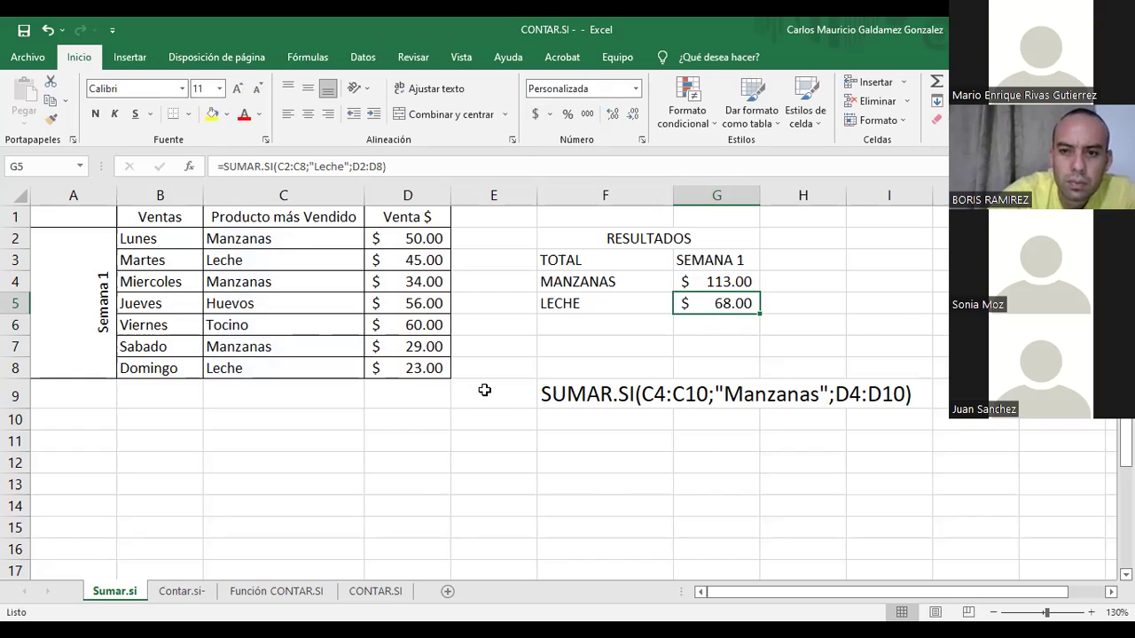
Check the Leche total against the combined sales in D3 and D8, and review the formulas in G4 and G5
click(418, 258)
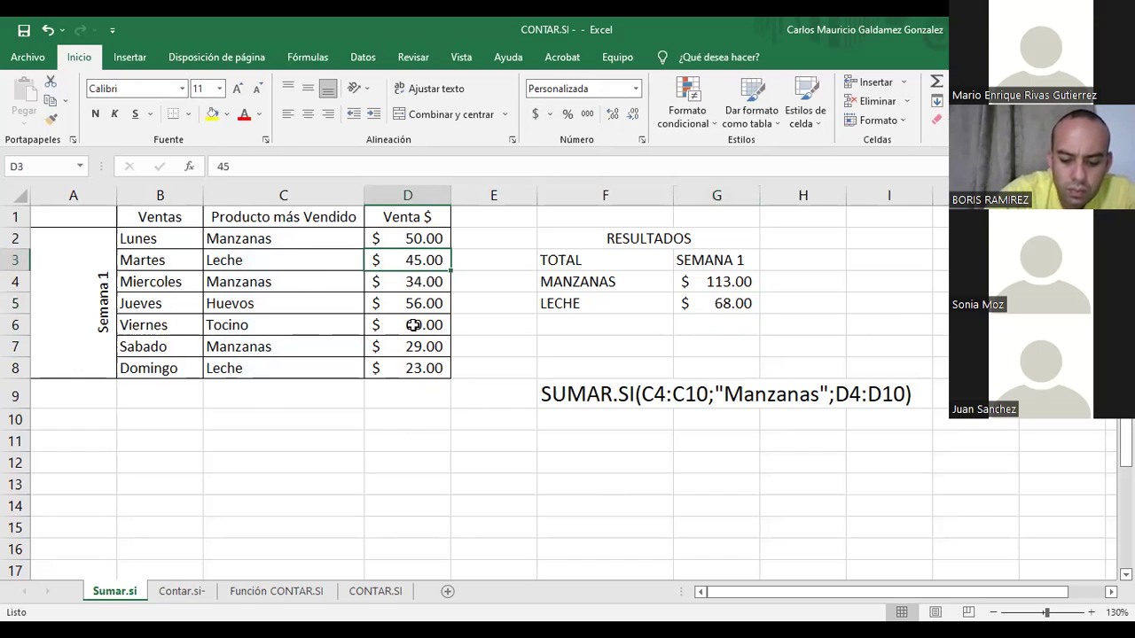
ctrl+click(412, 370)
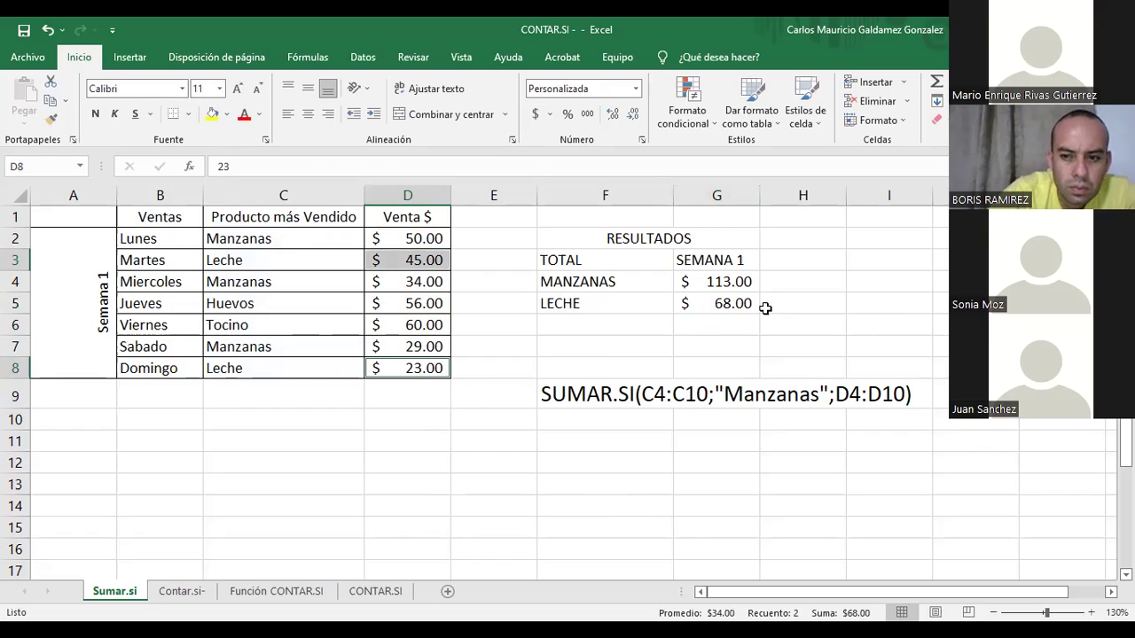
click(716, 306)
click(705, 281)
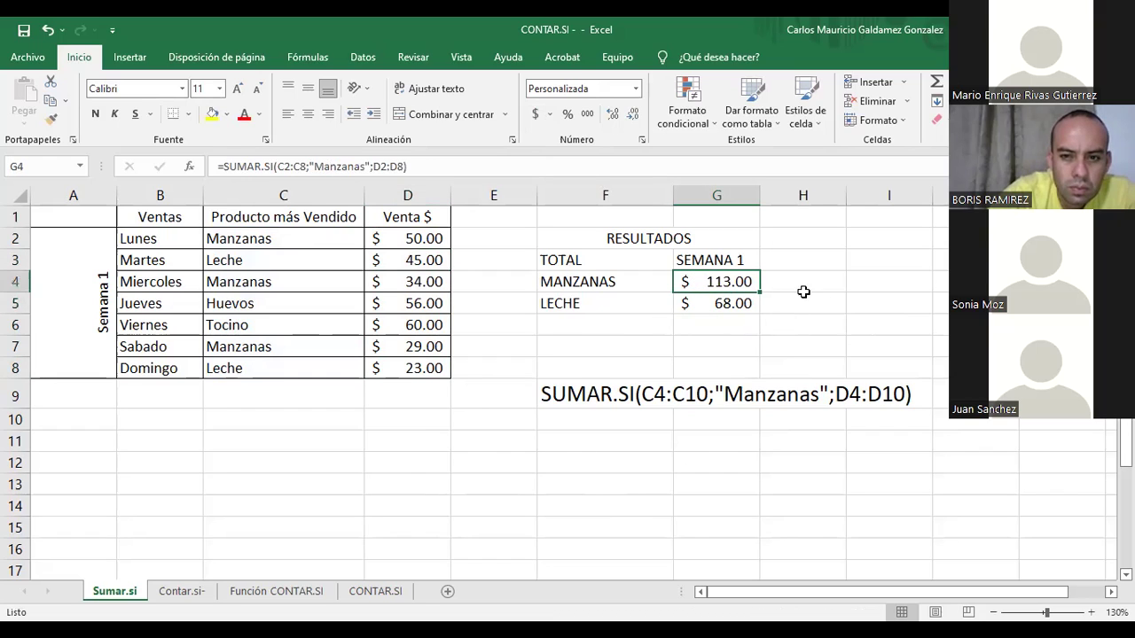
click(736, 305)
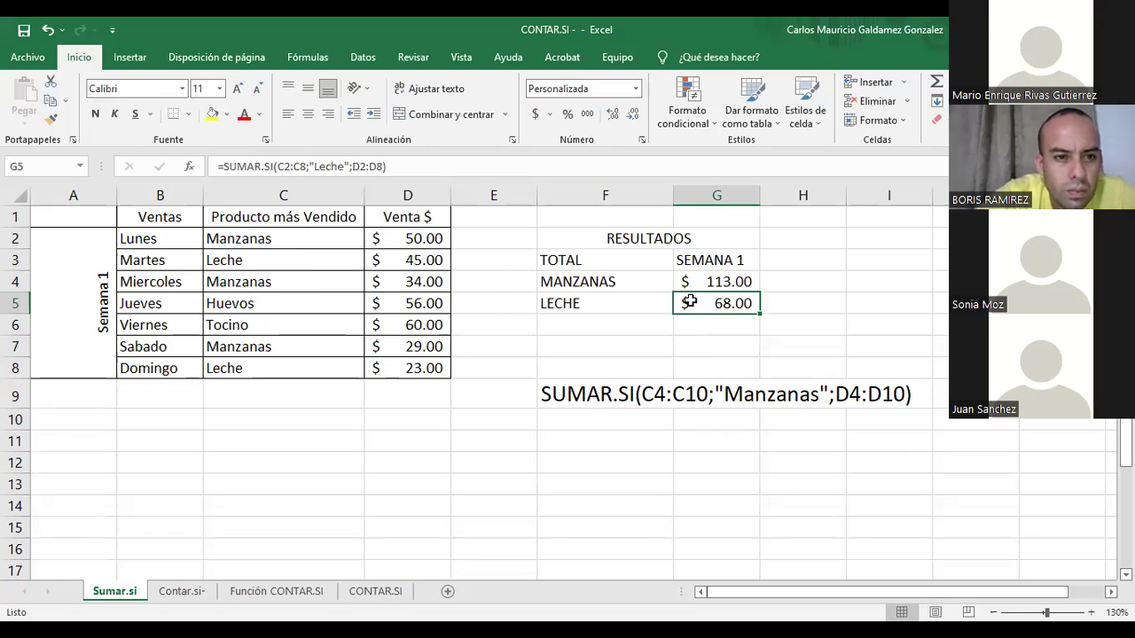
click(702, 282)
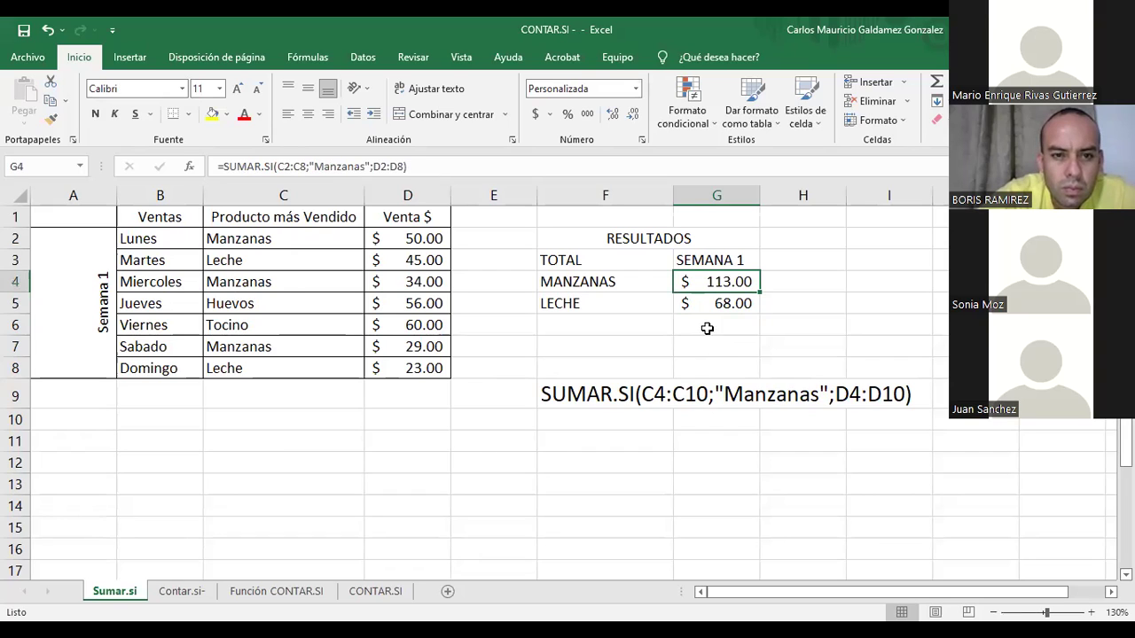
Replace the sample formula text in F9 with SUMAR.SI(C2:C8;"Manzanas";D2:D8), copied from G4 without the equals sign
click(684, 390)
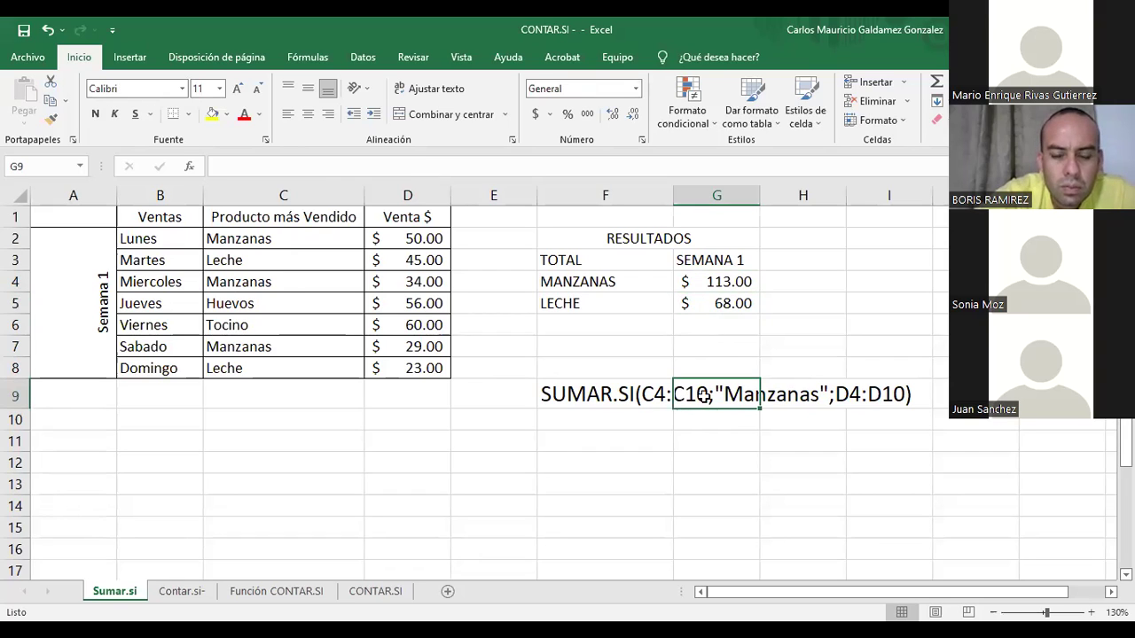
click(554, 400)
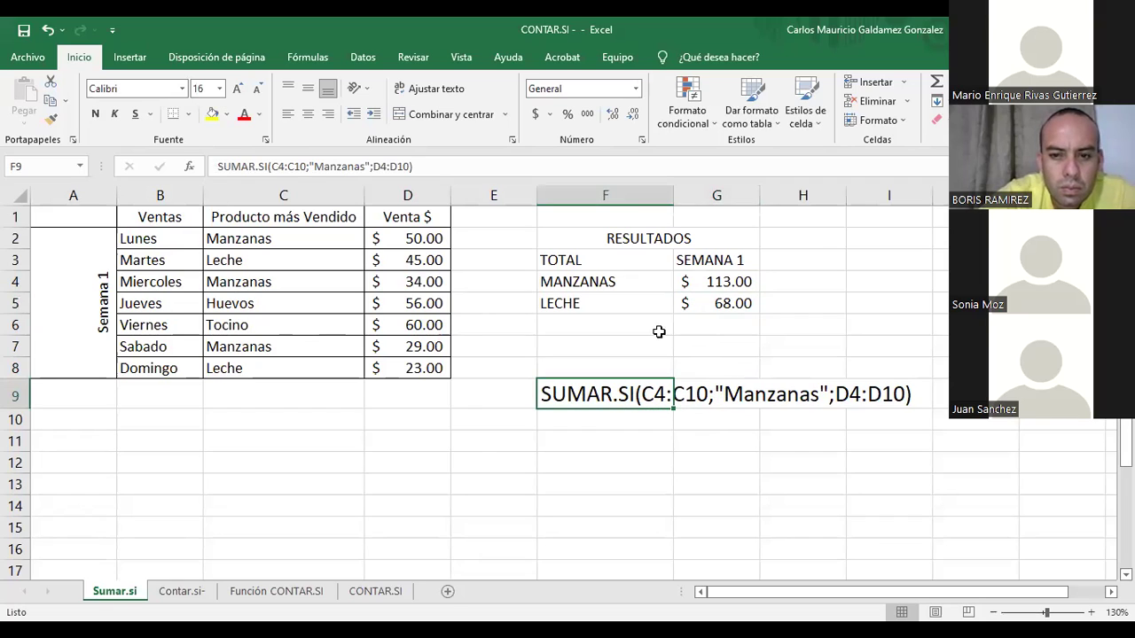
click(226, 168)
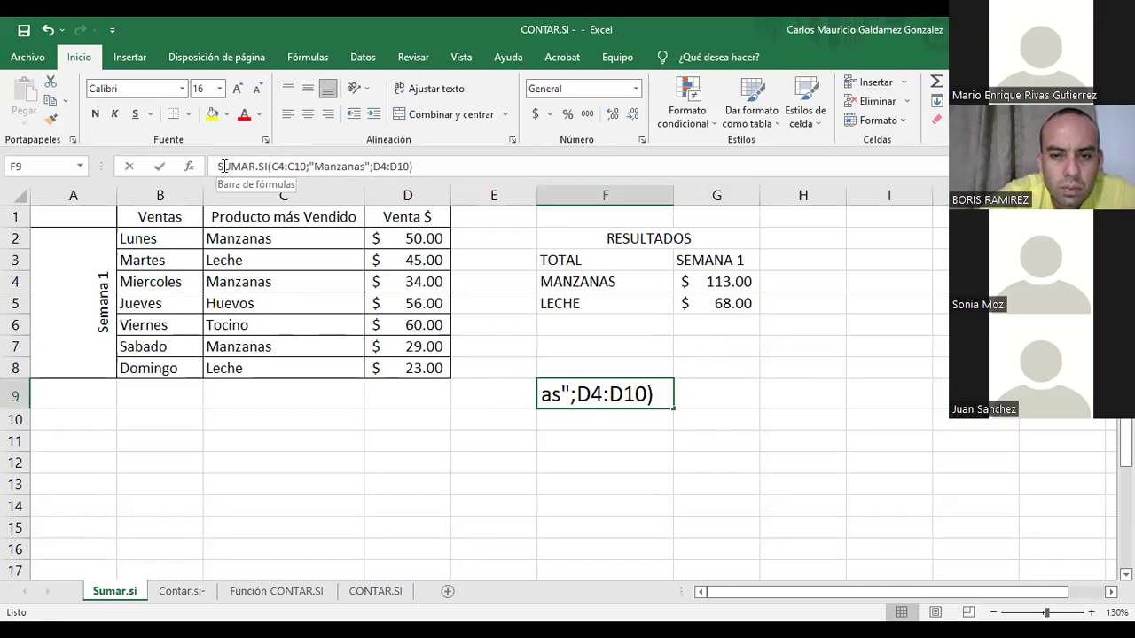
click(729, 282)
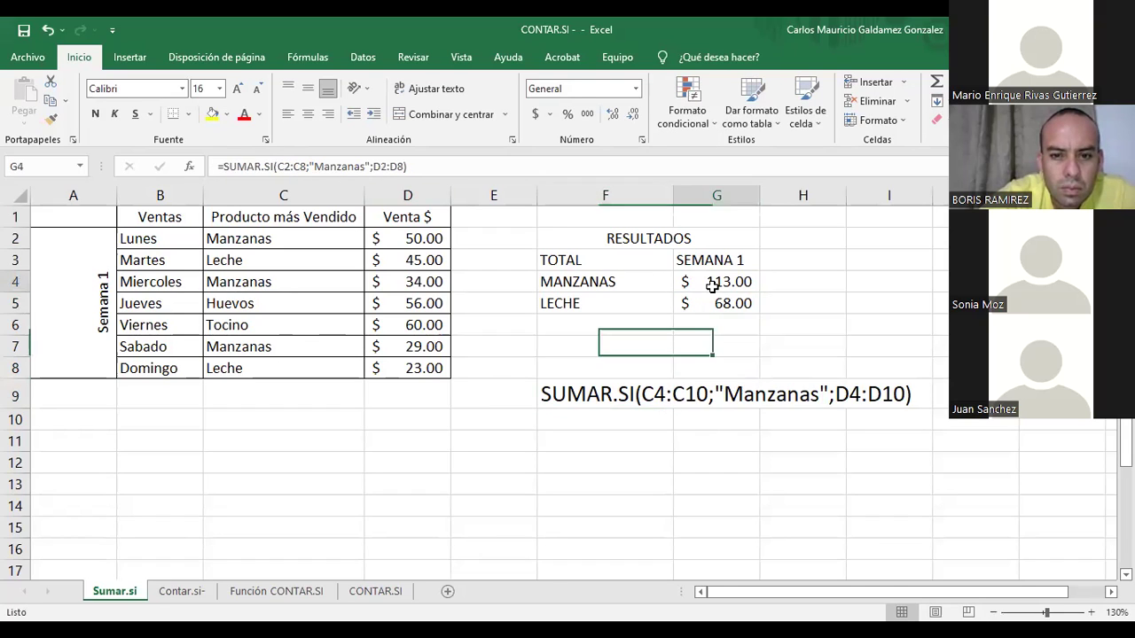
drag(225, 166, 499, 177)
key(ctrl+c)
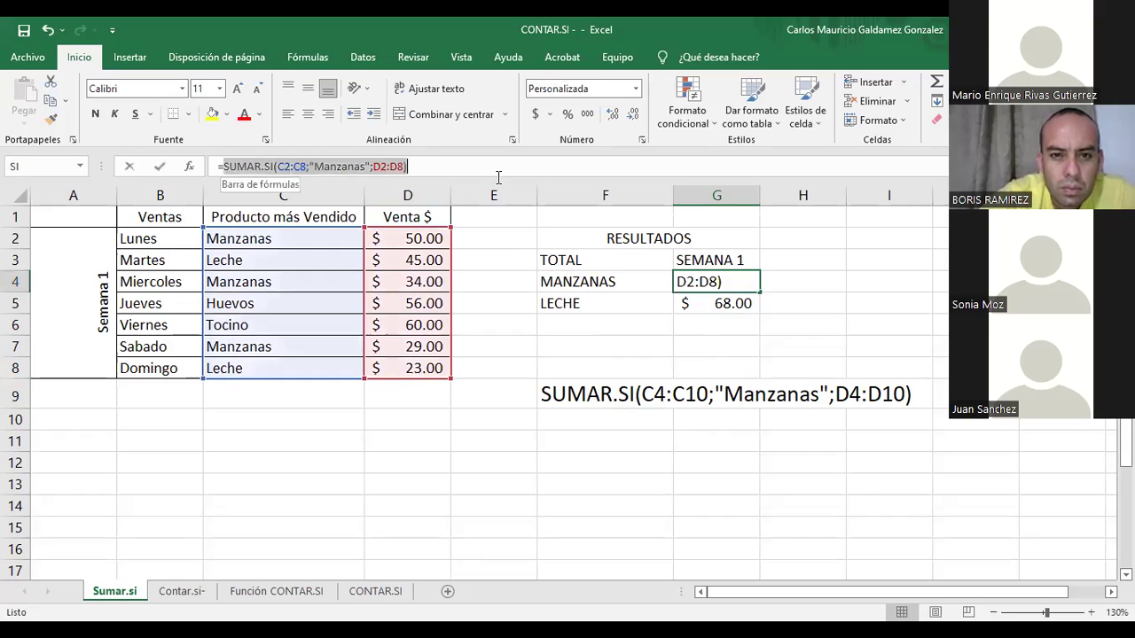
click(535, 394)
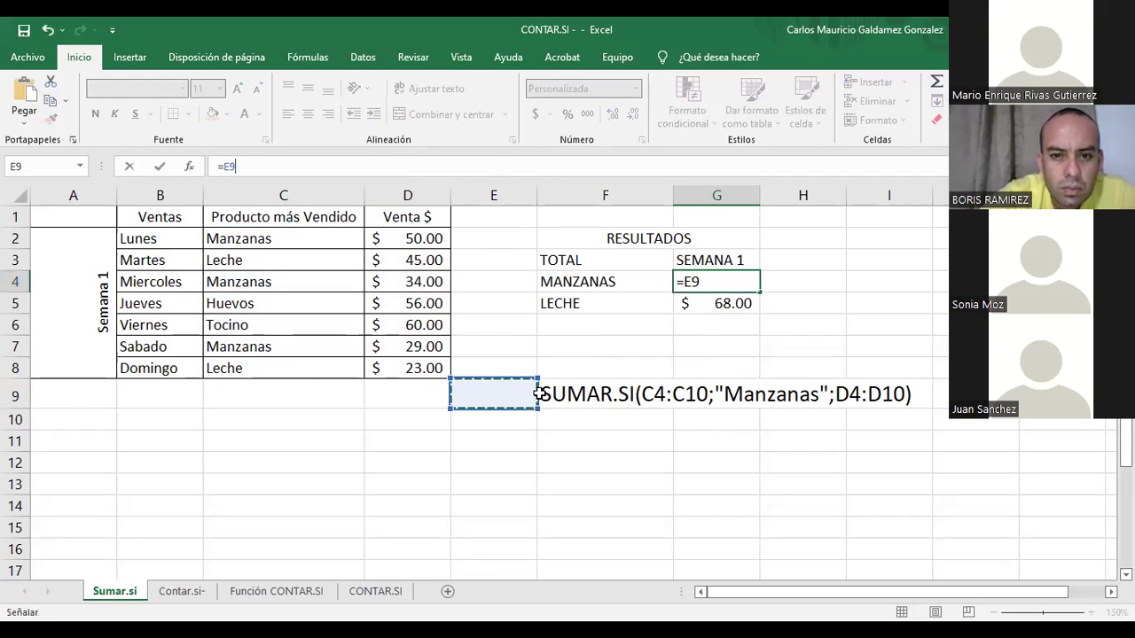
key(Escape)
double_click(541, 394)
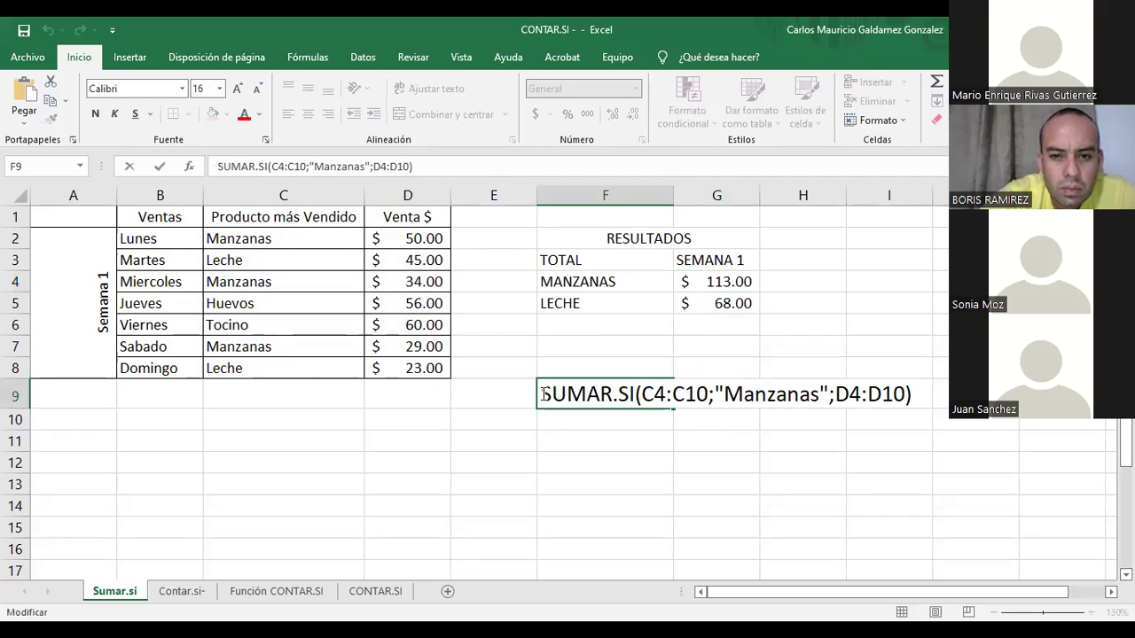
key(shift+End)
key(ctrl+v)
key(Return)
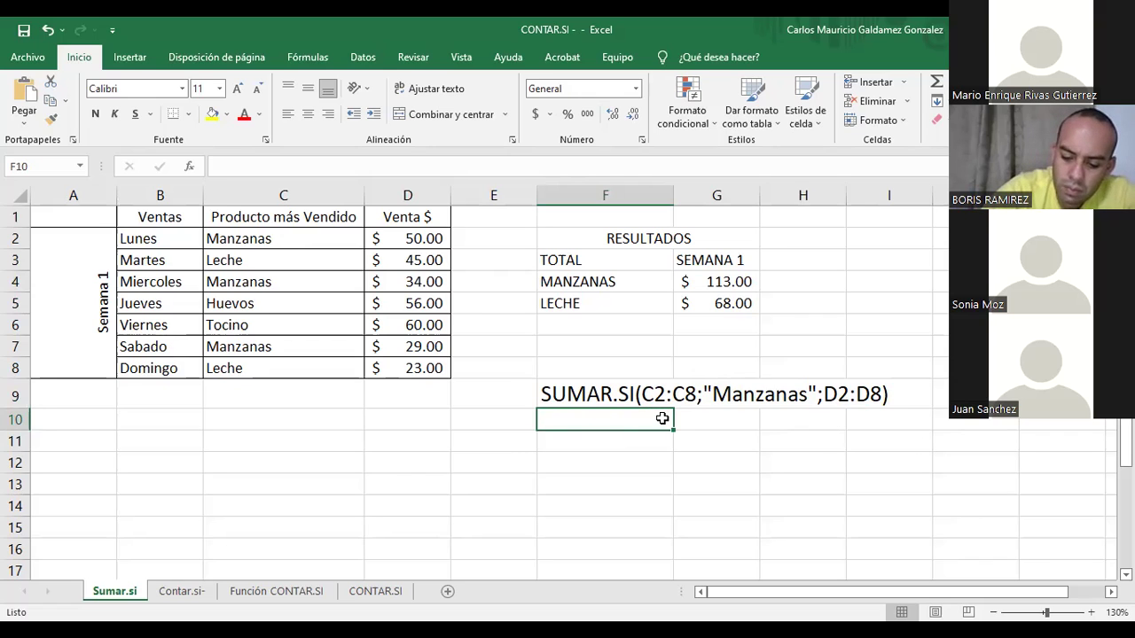
Examine the sample text in F9 and the SUMAR.SI formula in G4, highlighting its C2:C8 range argument
click(550, 392)
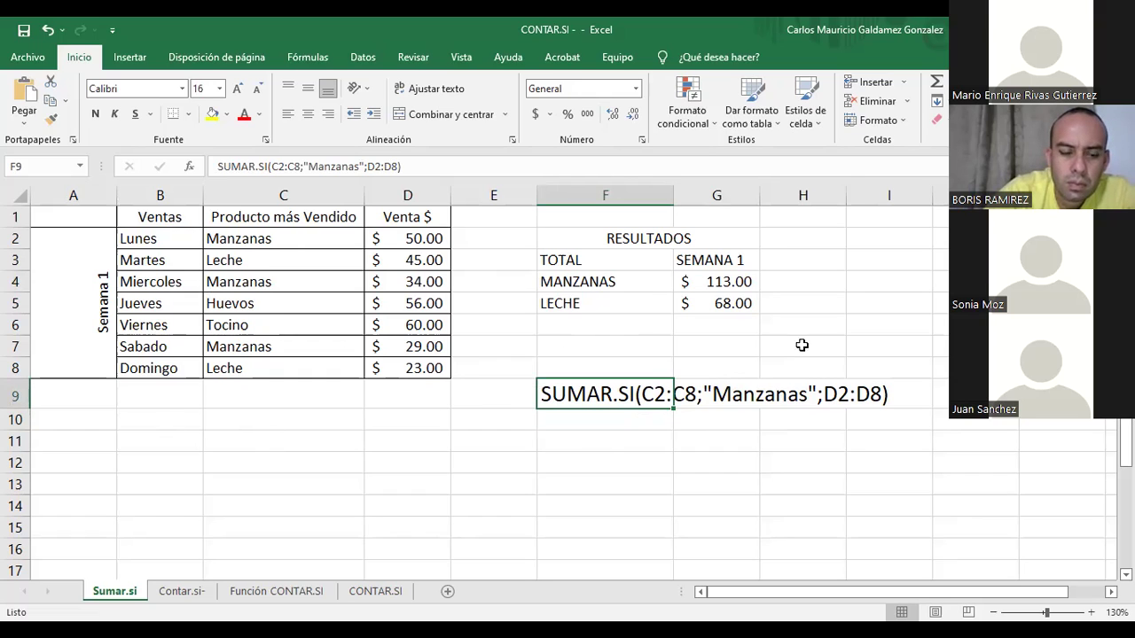
click(567, 419)
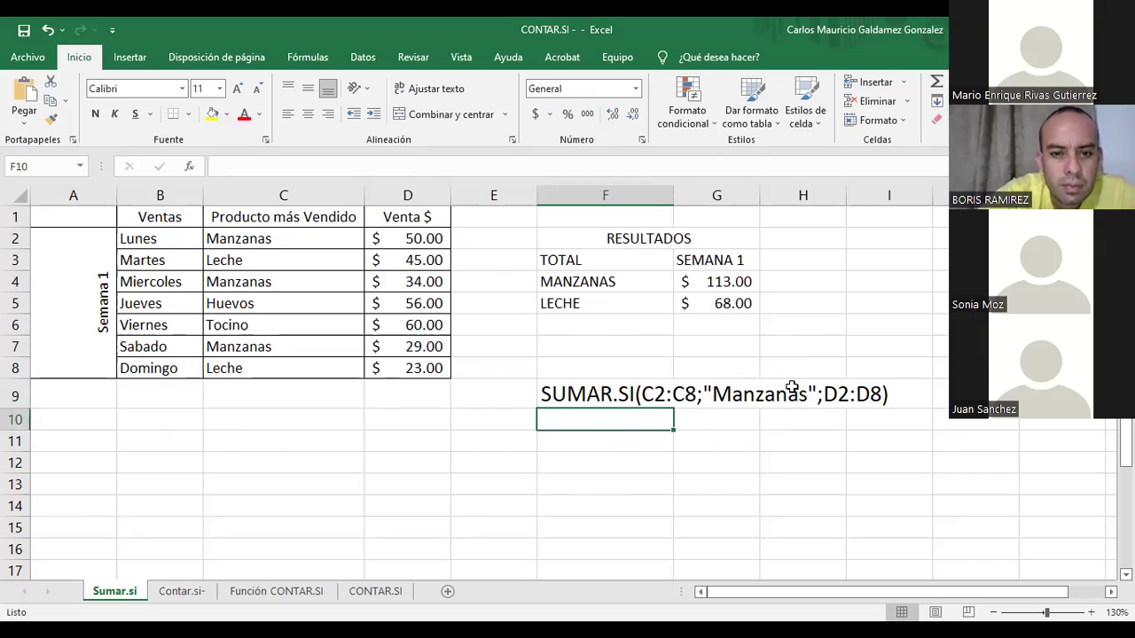
click(716, 282)
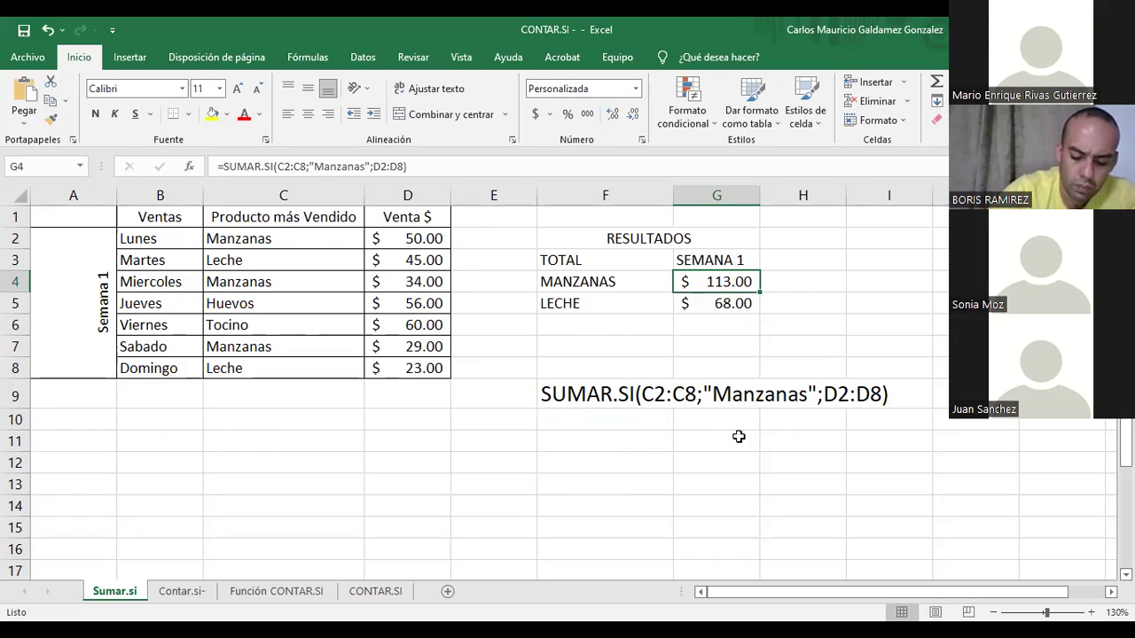
double_click(716, 293)
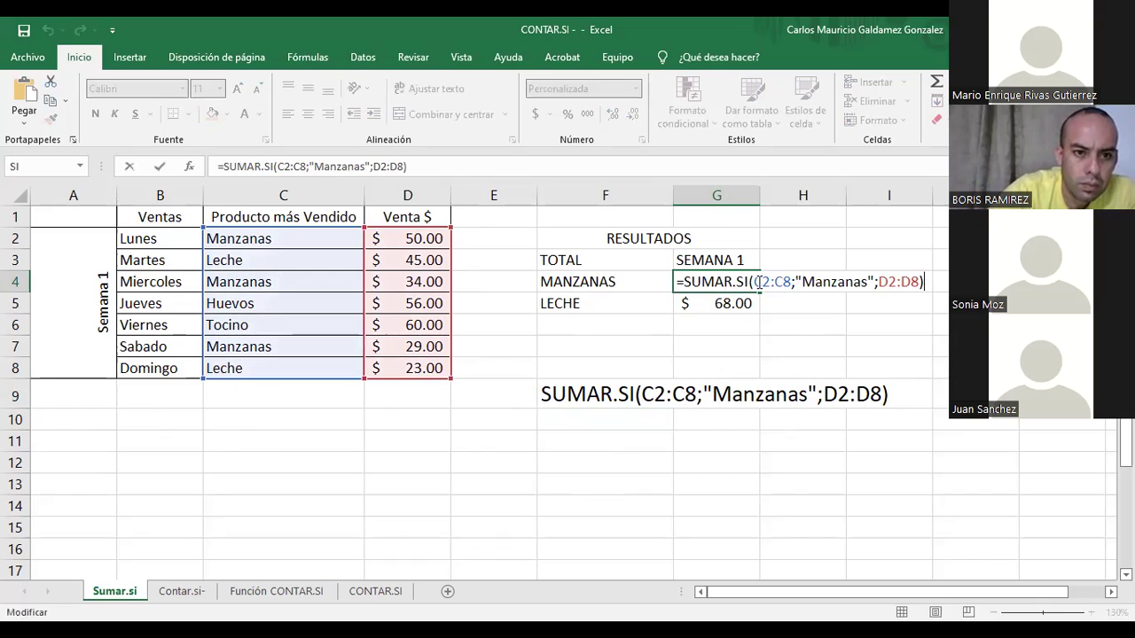
drag(756, 282, 790, 283)
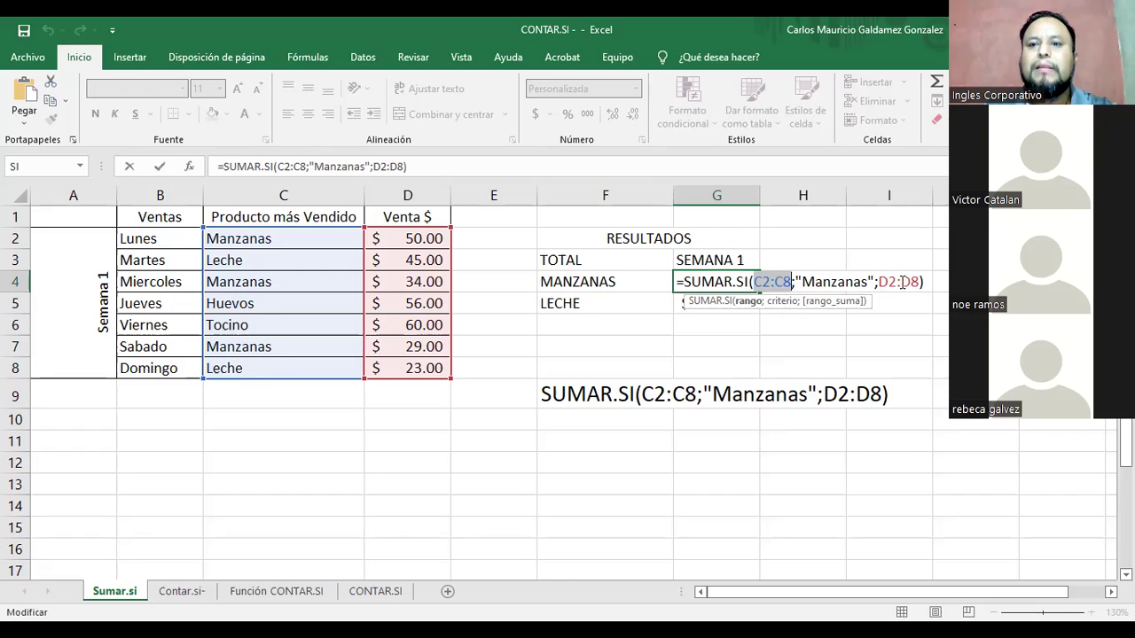
click(793, 280)
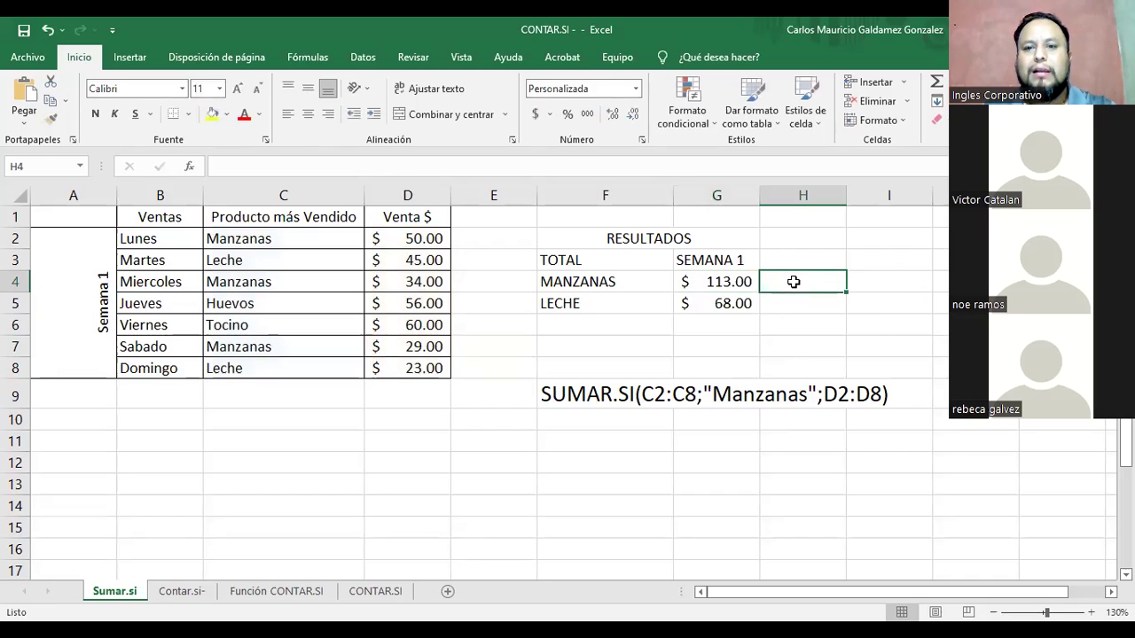
click(724, 281)
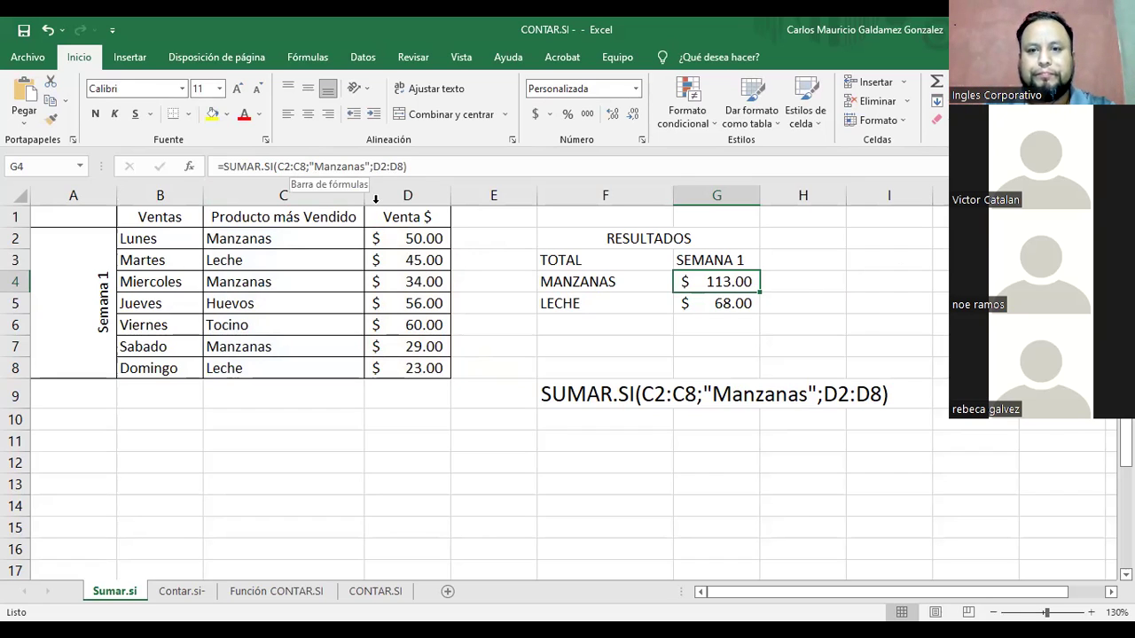
Enter =SUMAR.SI(D2:D8;">=50") in H4 to total the sales of 50 or more
click(799, 282)
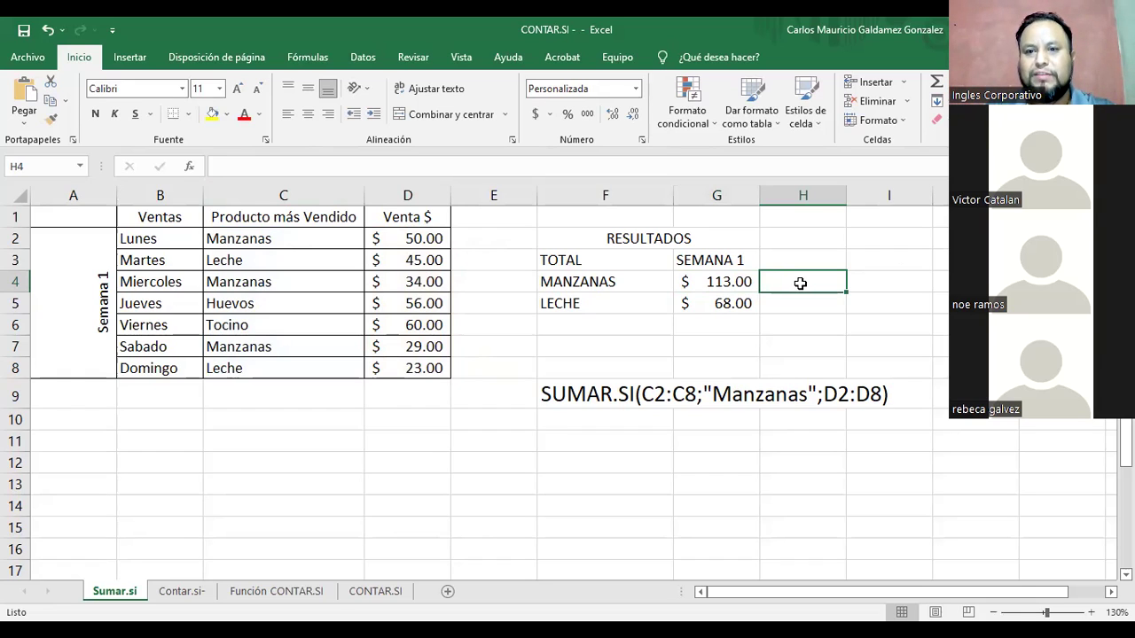
text(=)
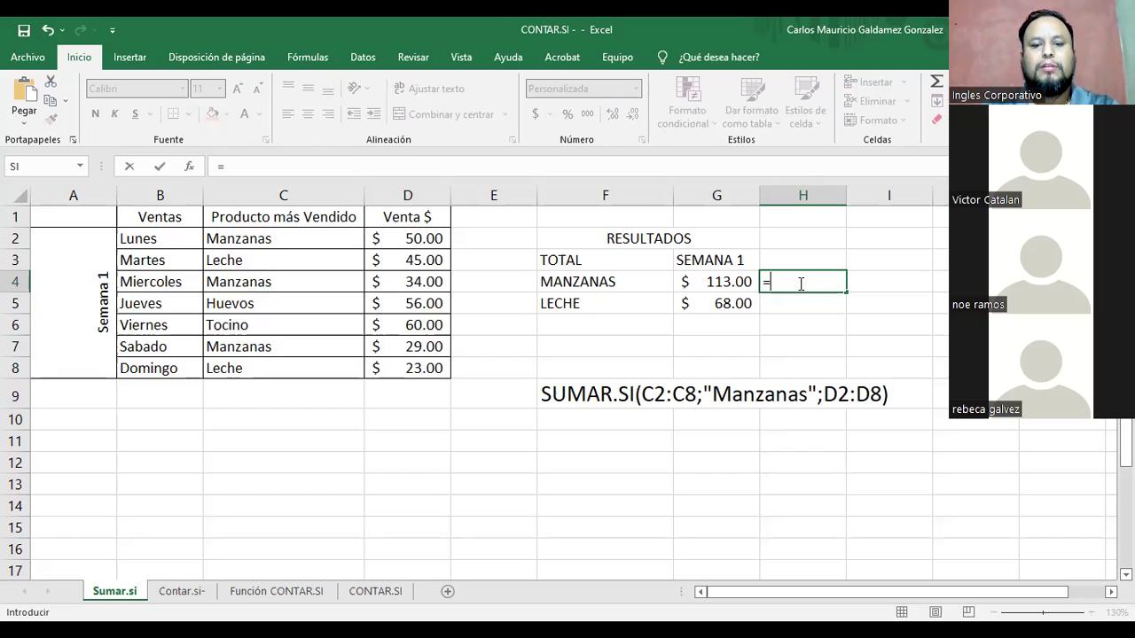
text(sumar.si)
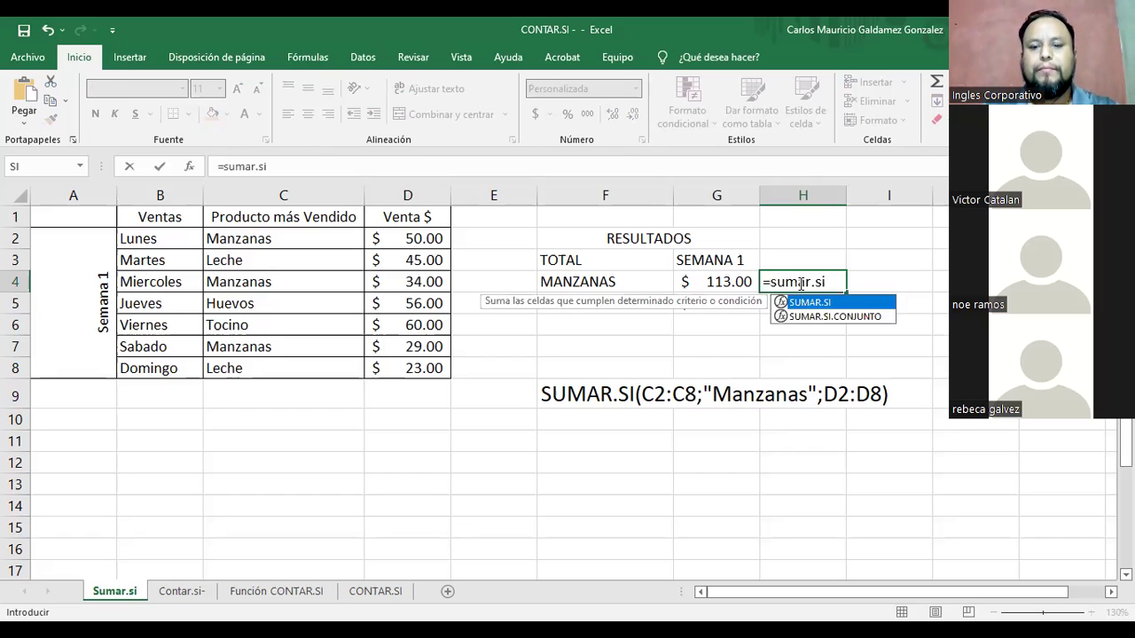
key(Tab)
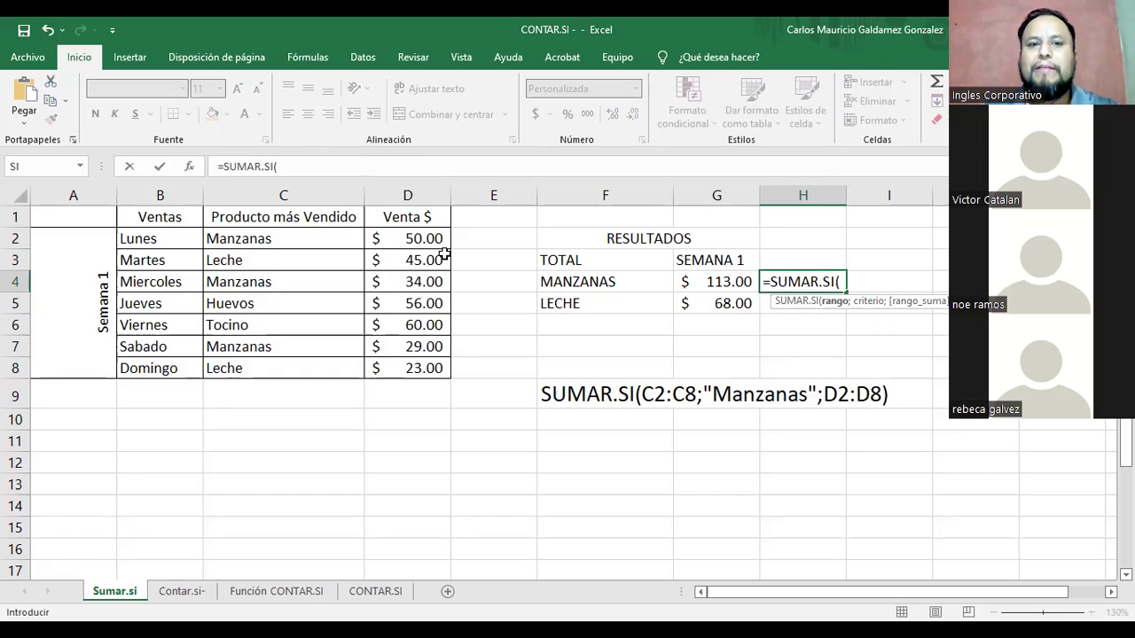
click(413, 244)
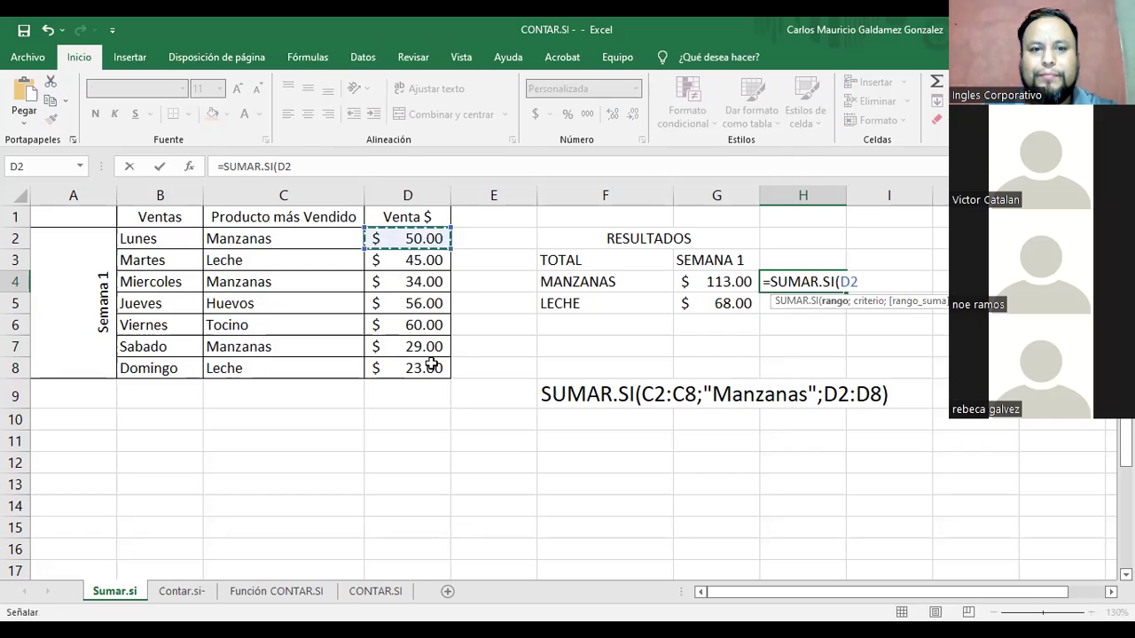
key(ctrl+shift+Down)
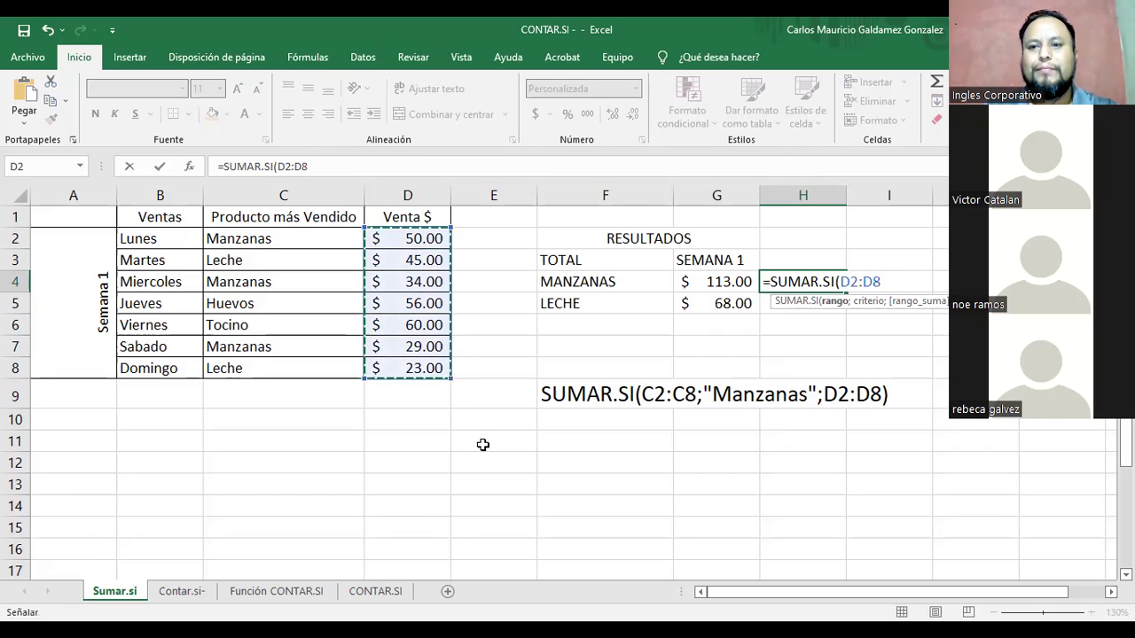
text(;")
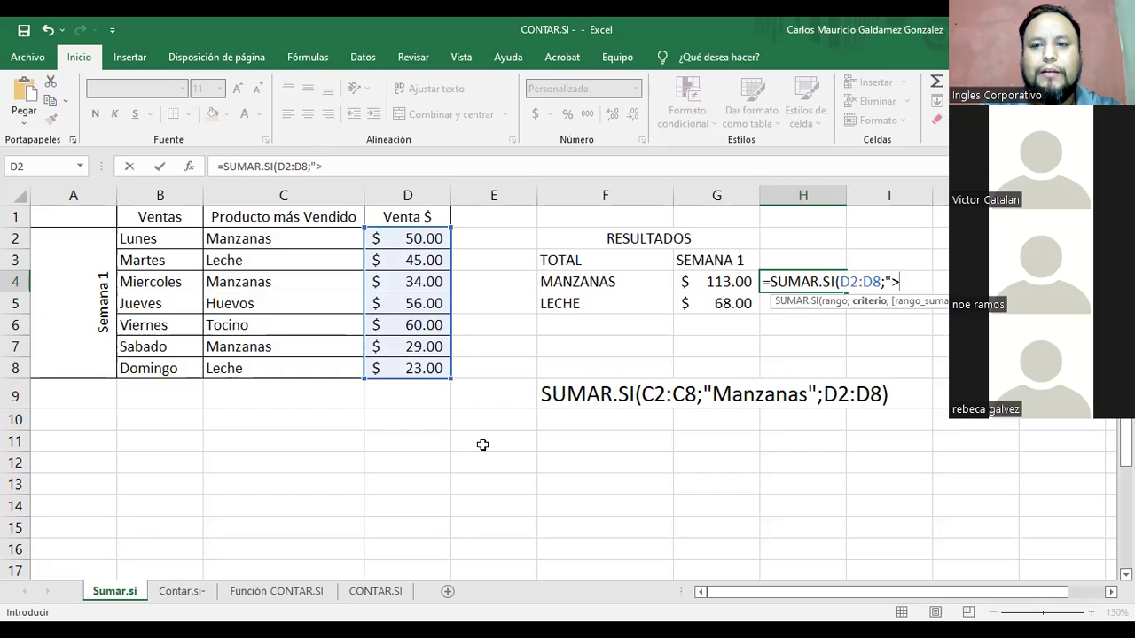
text(>=50)
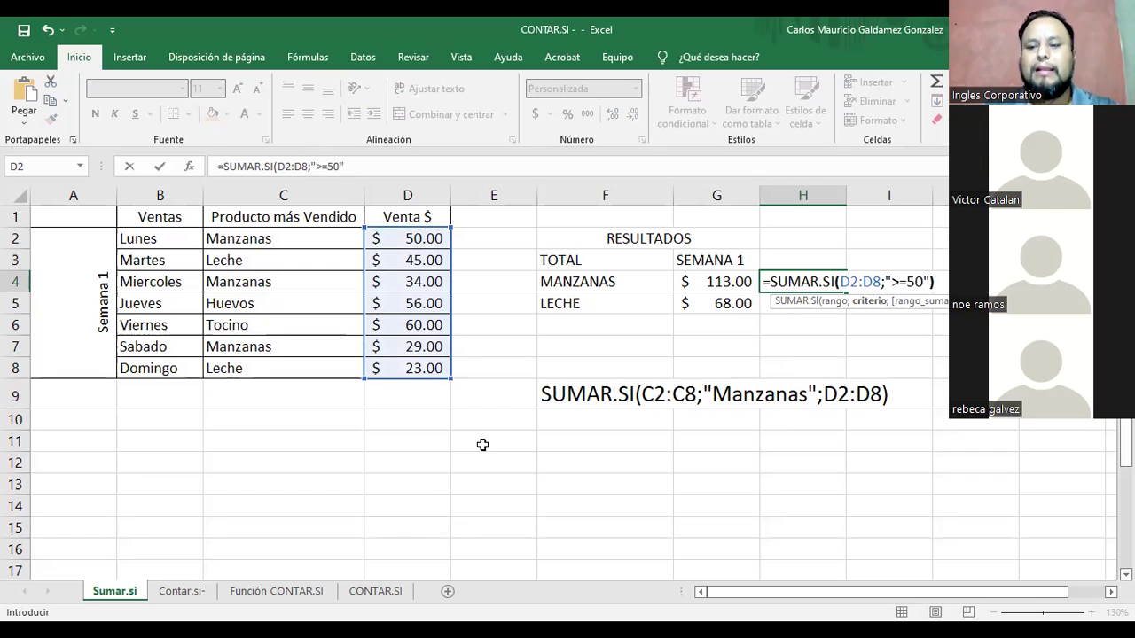
key(Return)
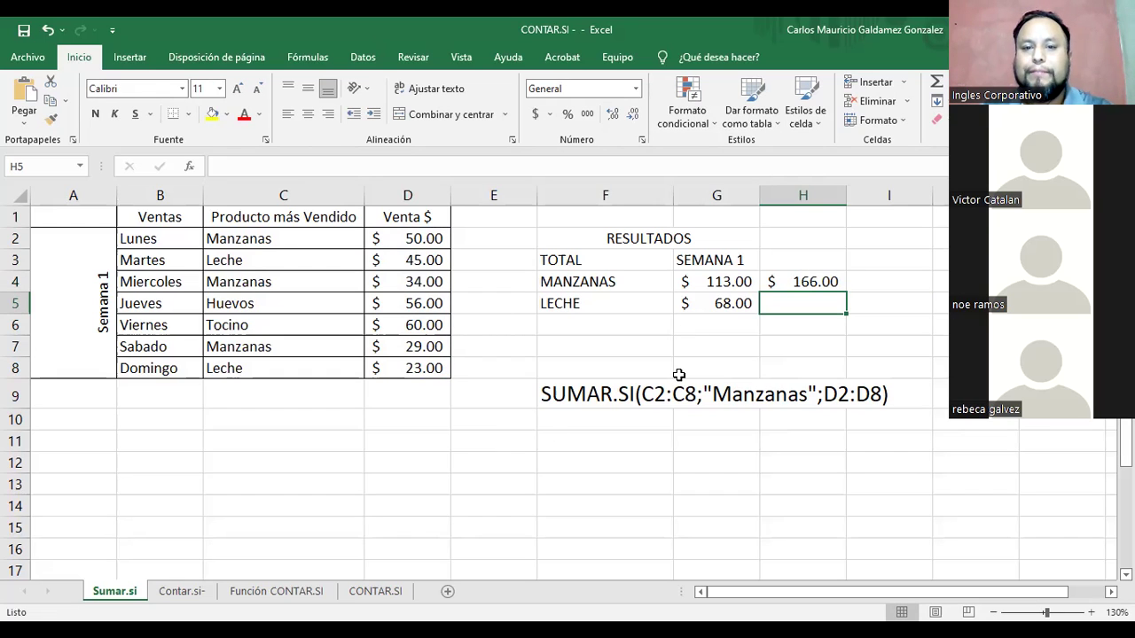
Check the H4 total against the combined sales in D2, D5 and D6, and review the formulas in G4 and H4
click(397, 238)
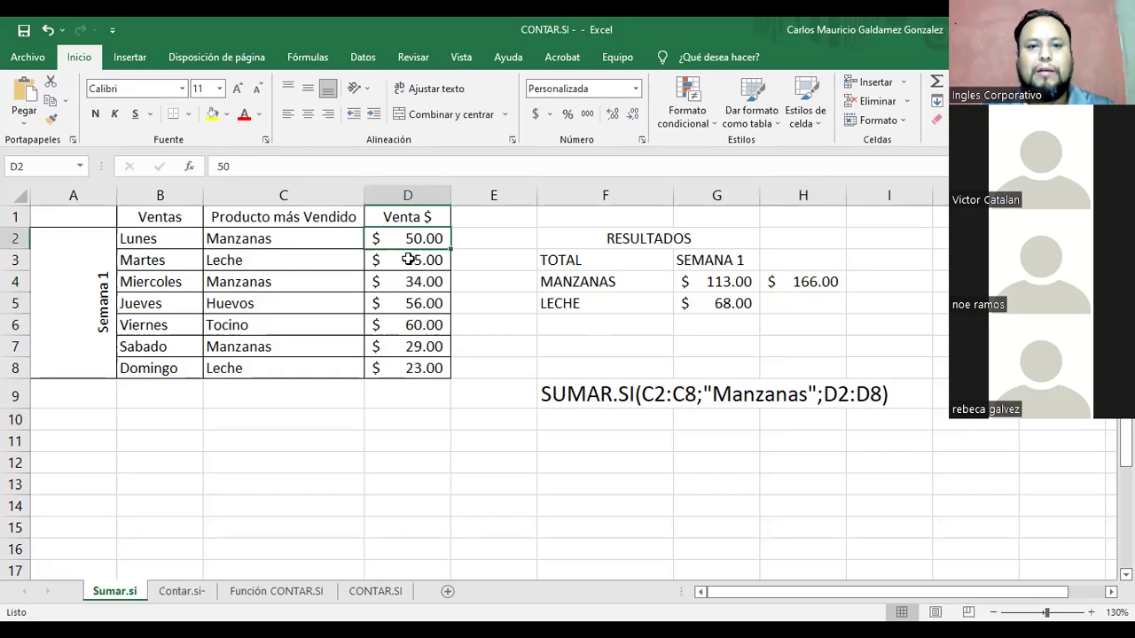
ctrl+click(416, 304)
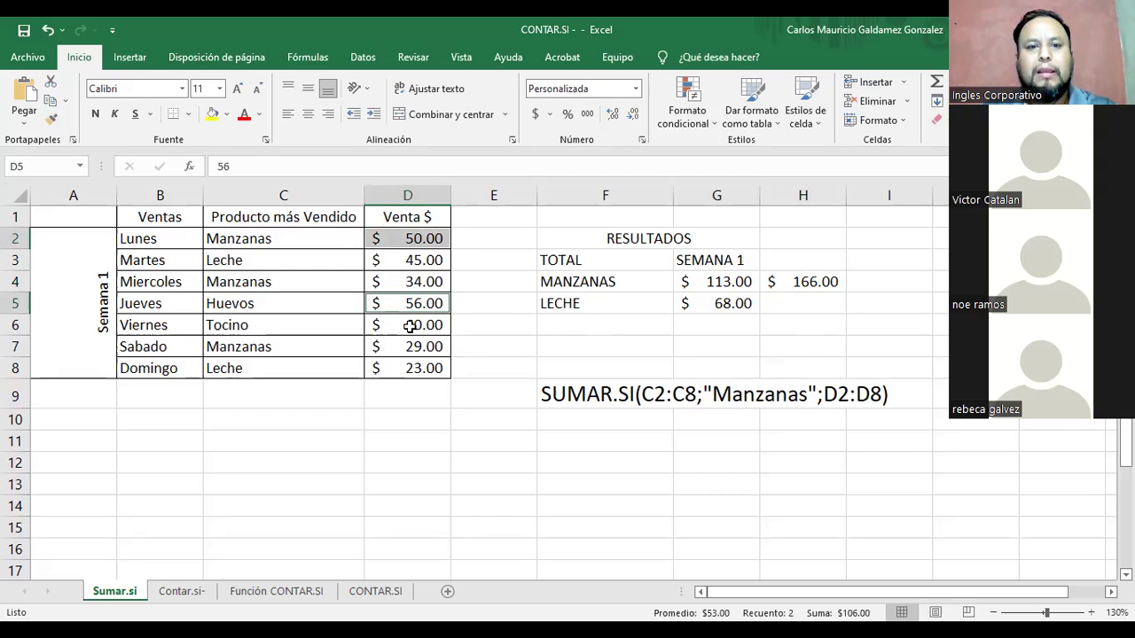
ctrl+click(409, 326)
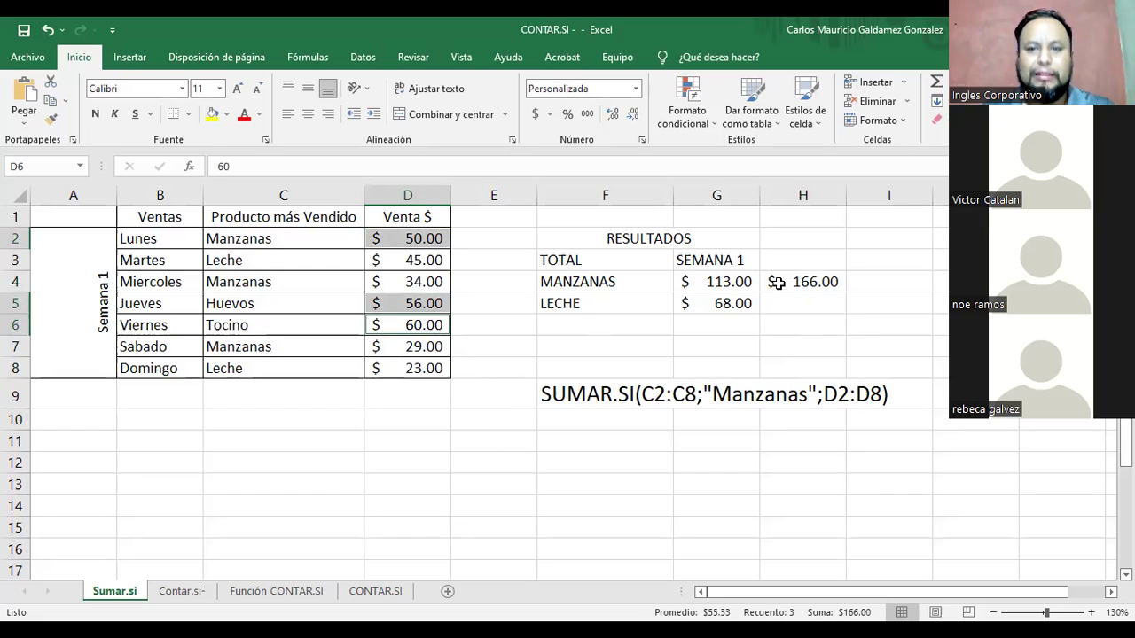
click(723, 286)
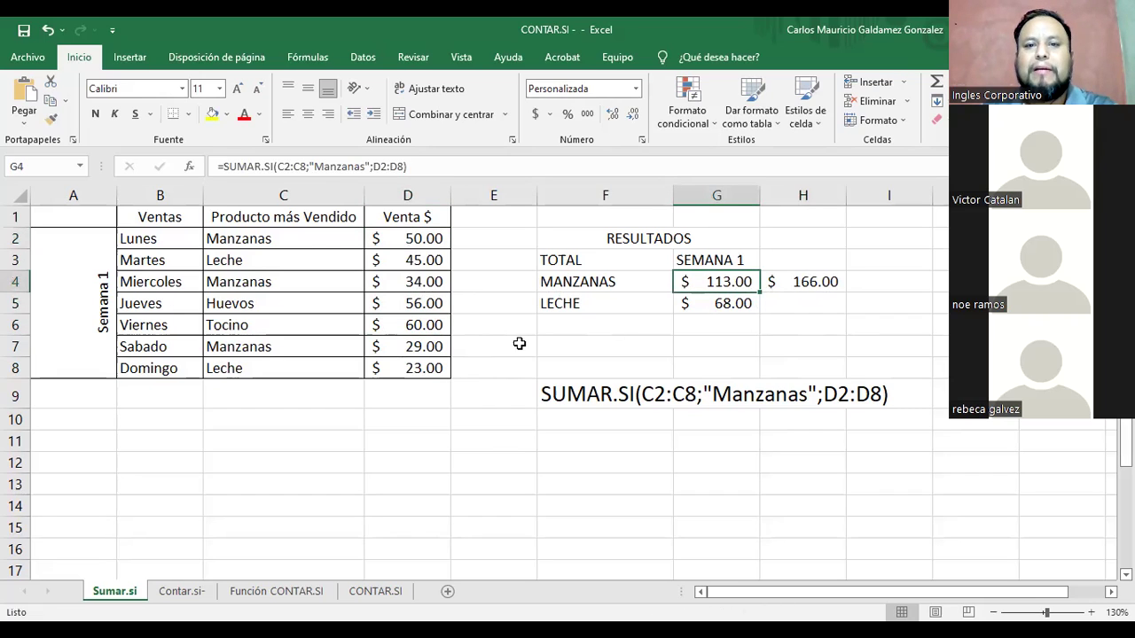
click(807, 286)
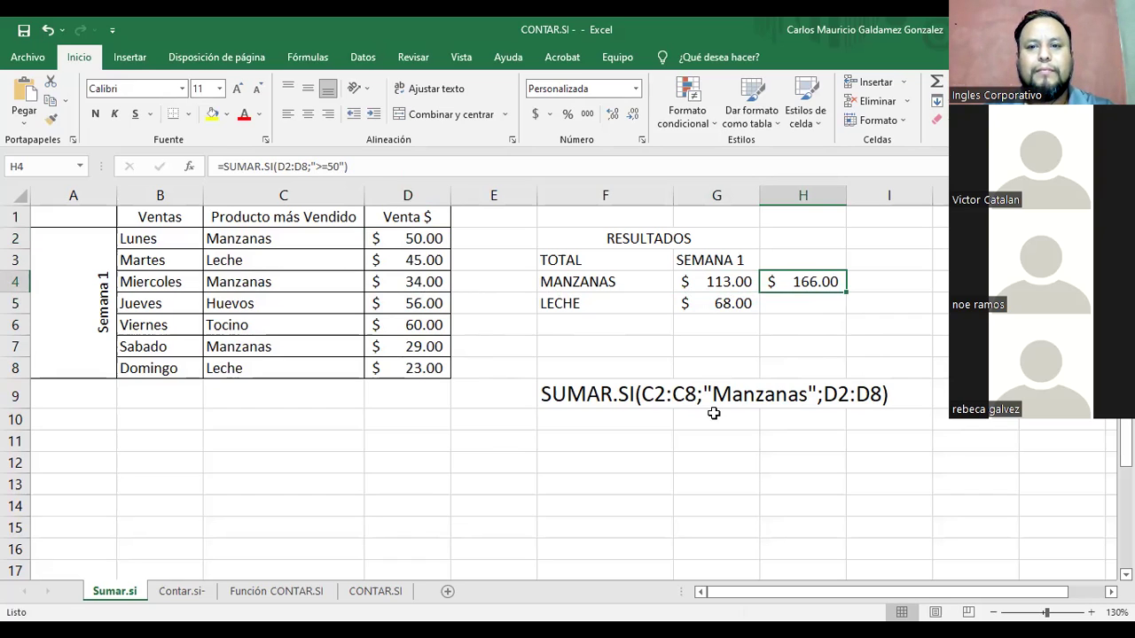
Label cell H3 as "Ventas Sup 50" above the total of sales of 50 or more
click(804, 266)
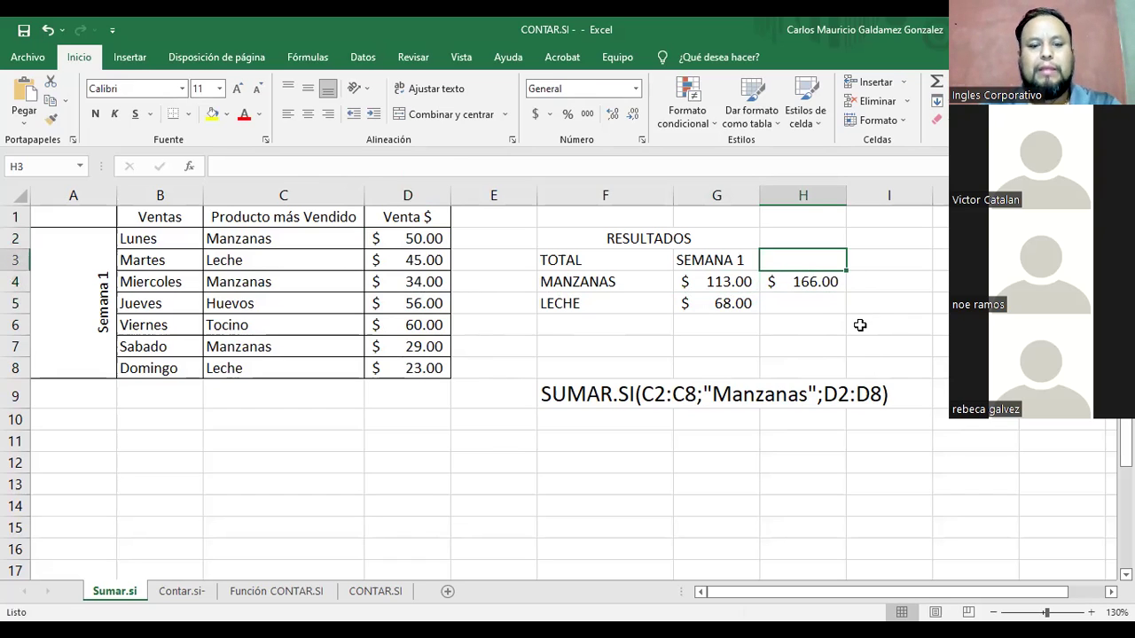
text(Ventas Sup)
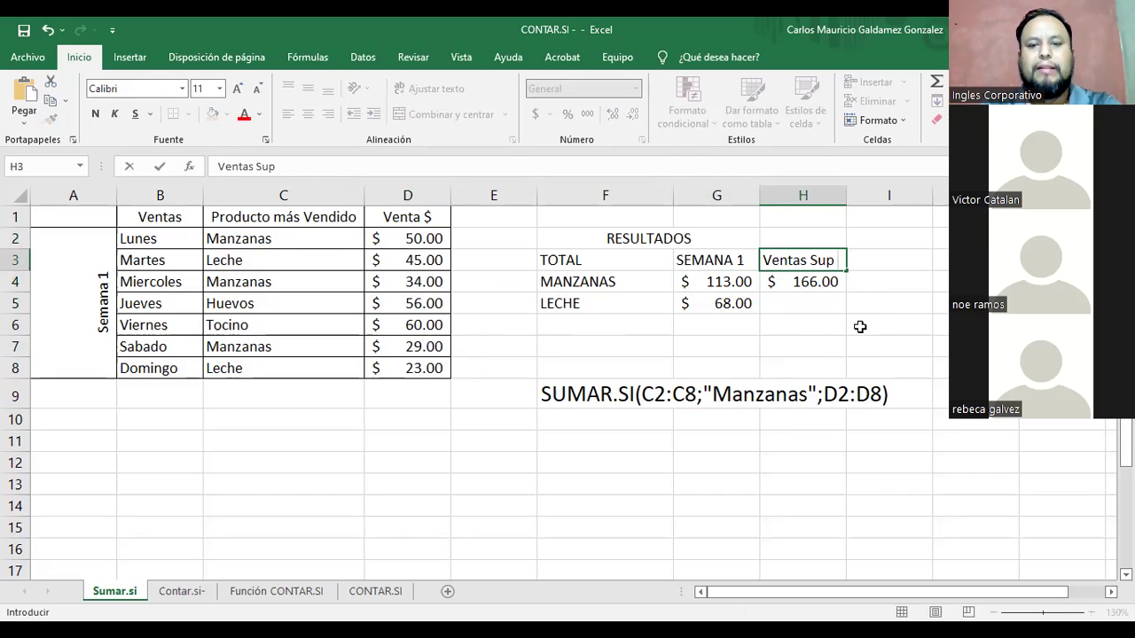
text( %0)
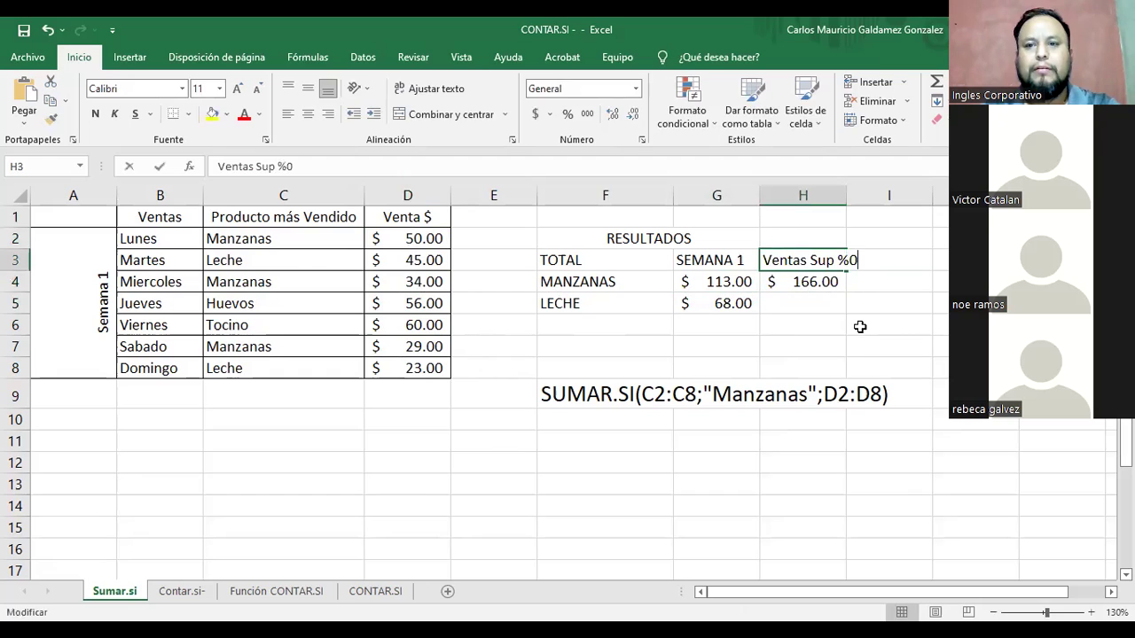
key(BackSpace)
key(BackSpace)
text(50)
key(Tab)
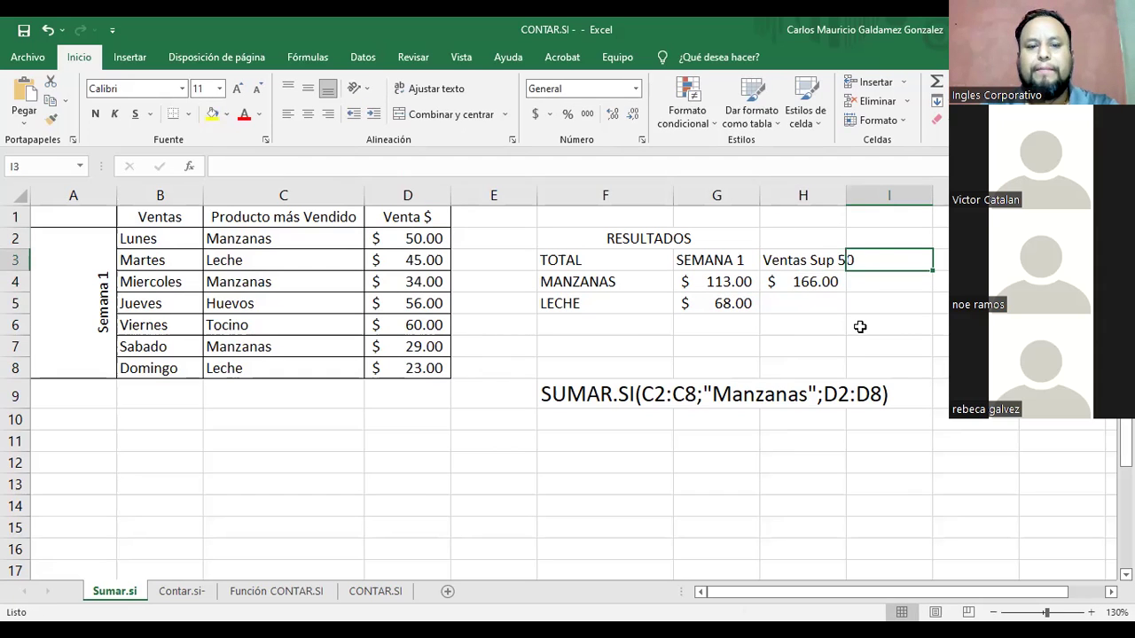
Add the heading "Ventas Inf 50" in I3
text(Ventas )
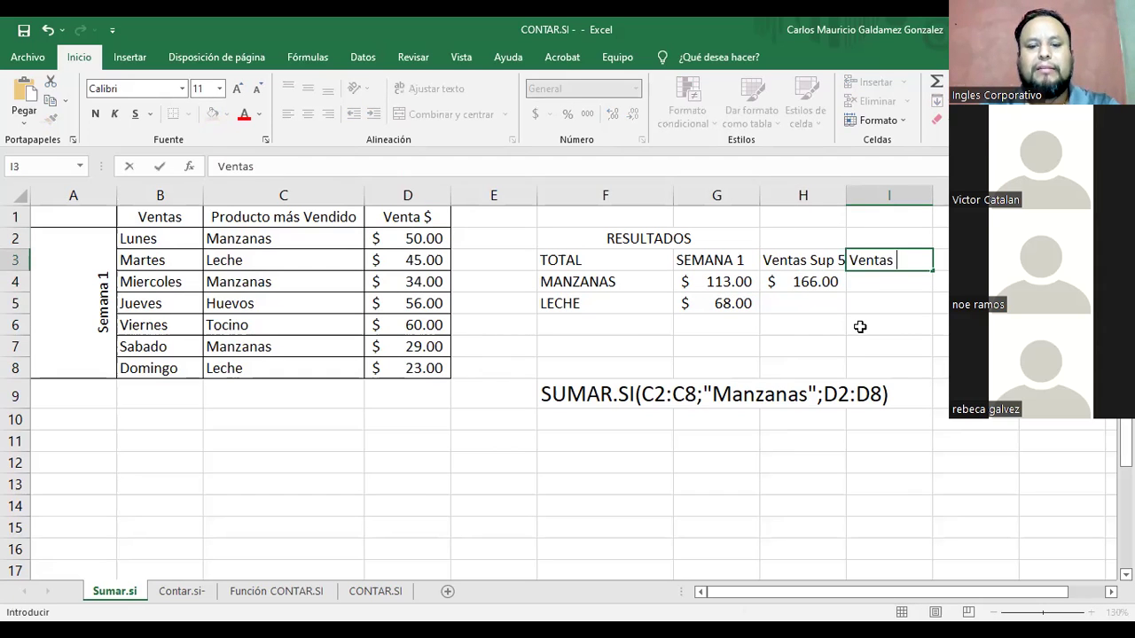
text(Inf)
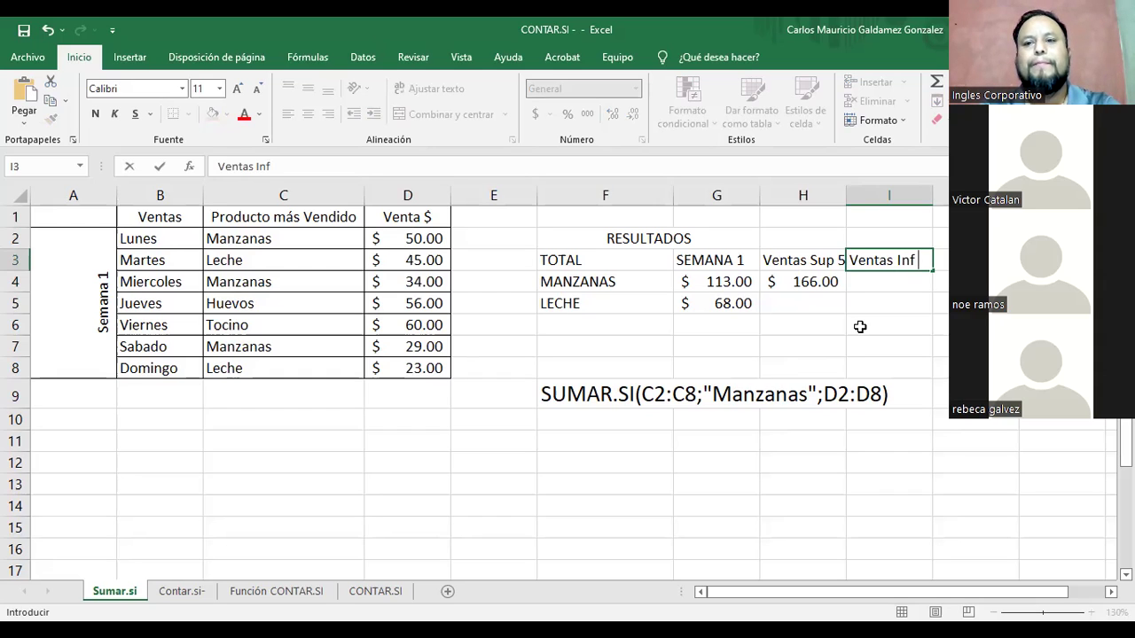
text( %0)
key(BackSpace)
key(BackSpace)
text(50)
key(Return)
key(Left)
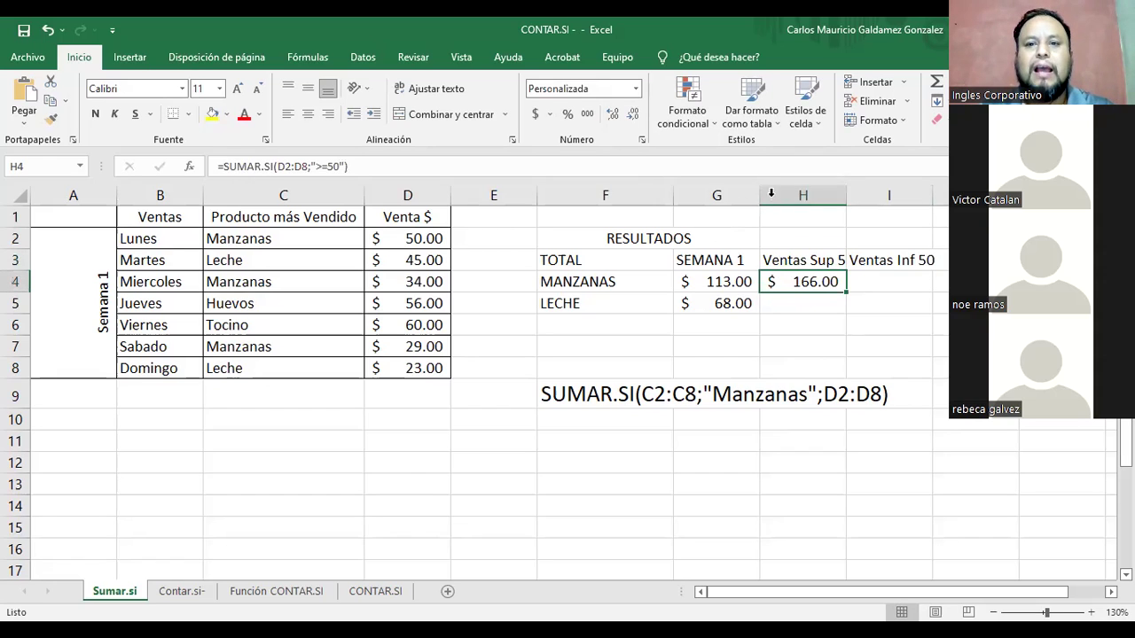
Fit the widths of columns G, H and I to their contents and narrow column F around its labels
double_click(757, 196)
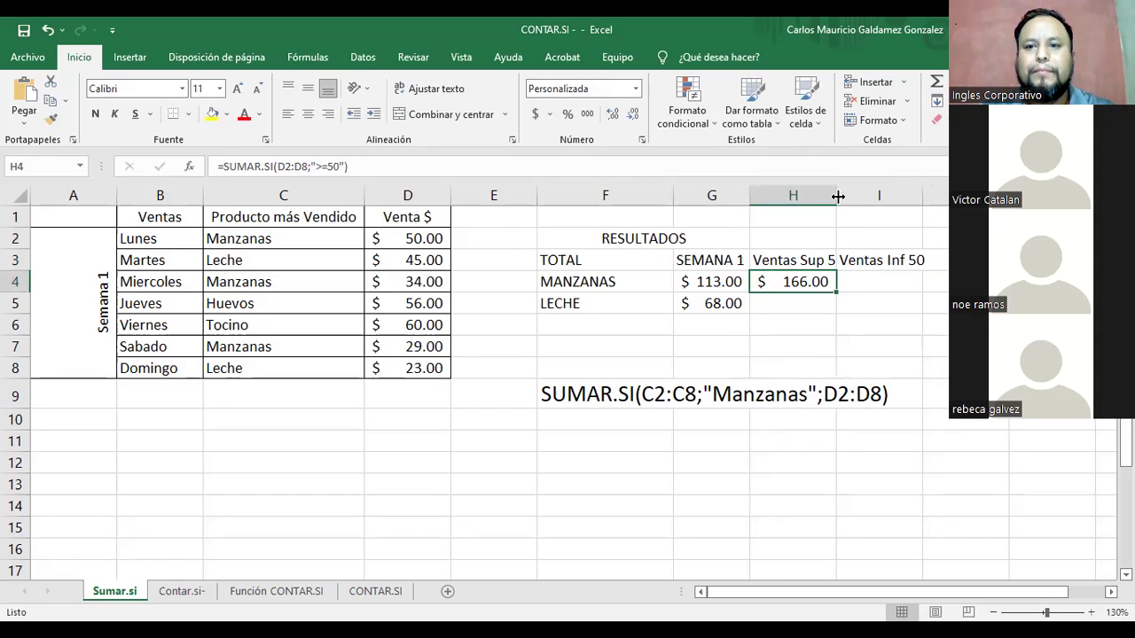
double_click(838, 196)
drag(677, 195, 622, 223)
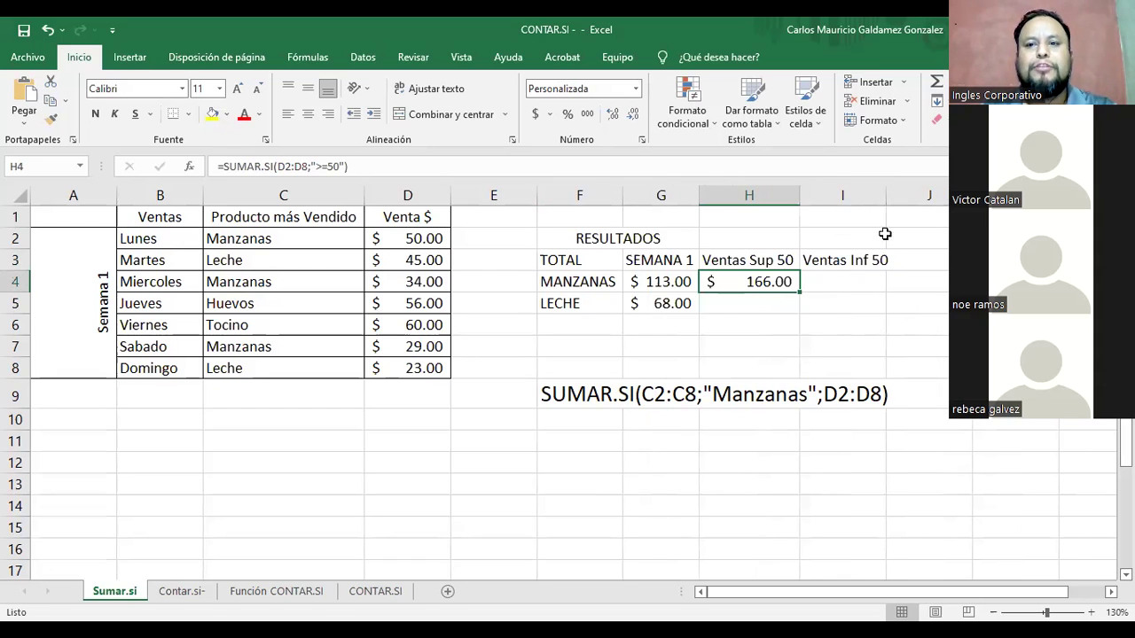
key(Right)
double_click(885, 194)
Enter =SUMAR.SI(D2:D8;"<50") in I4 to total the sales below 50
double_click(816, 283)
text(=)
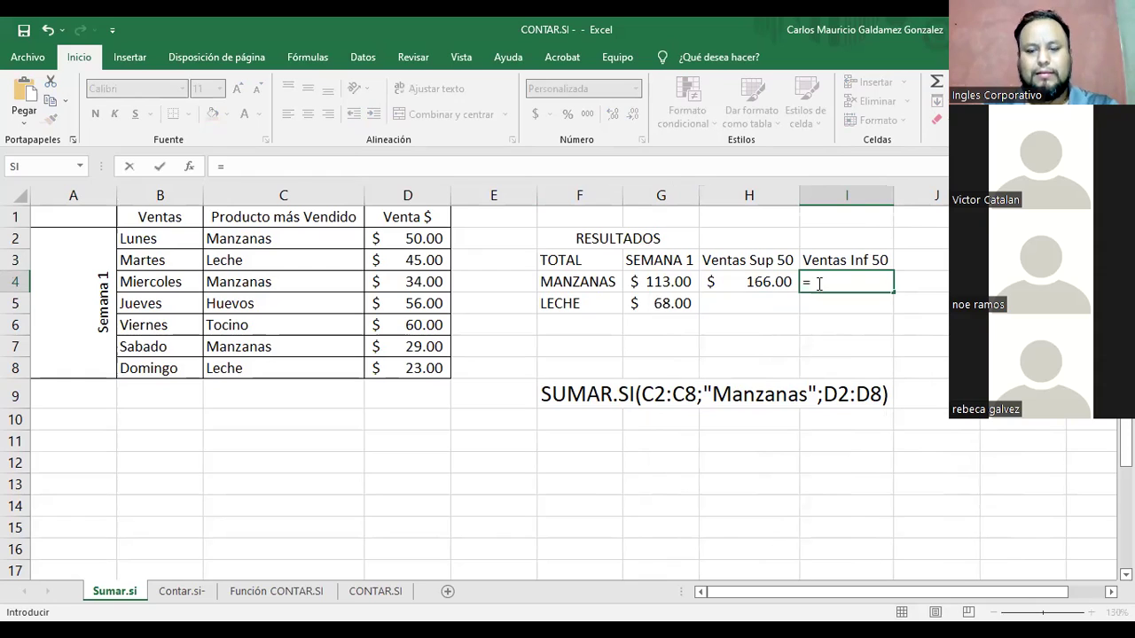
text(sumar.si)
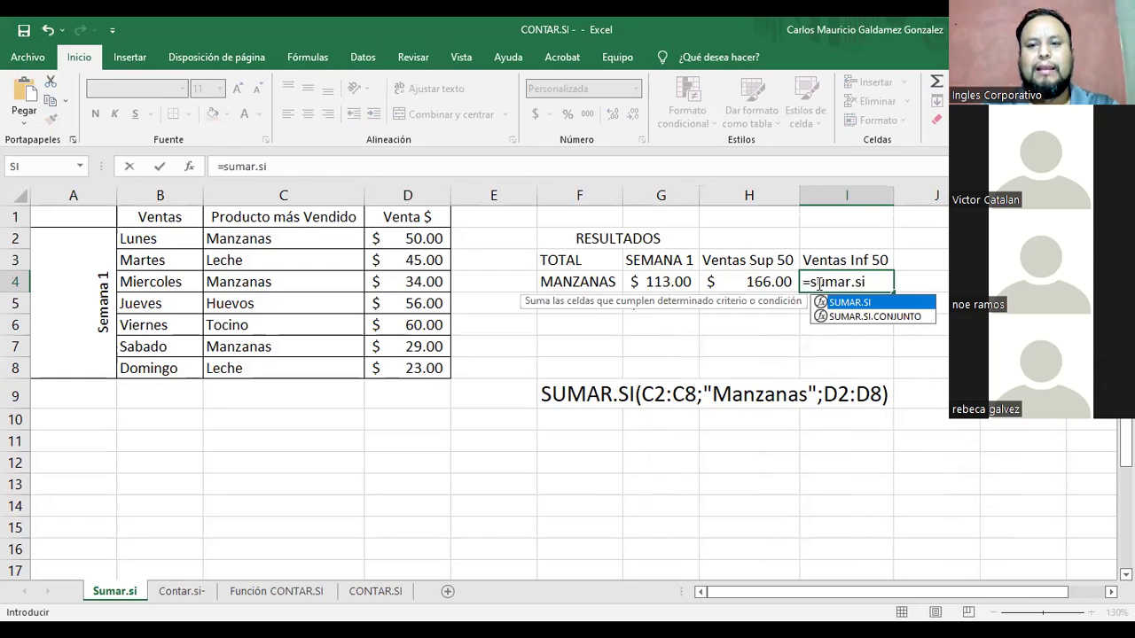
text(()
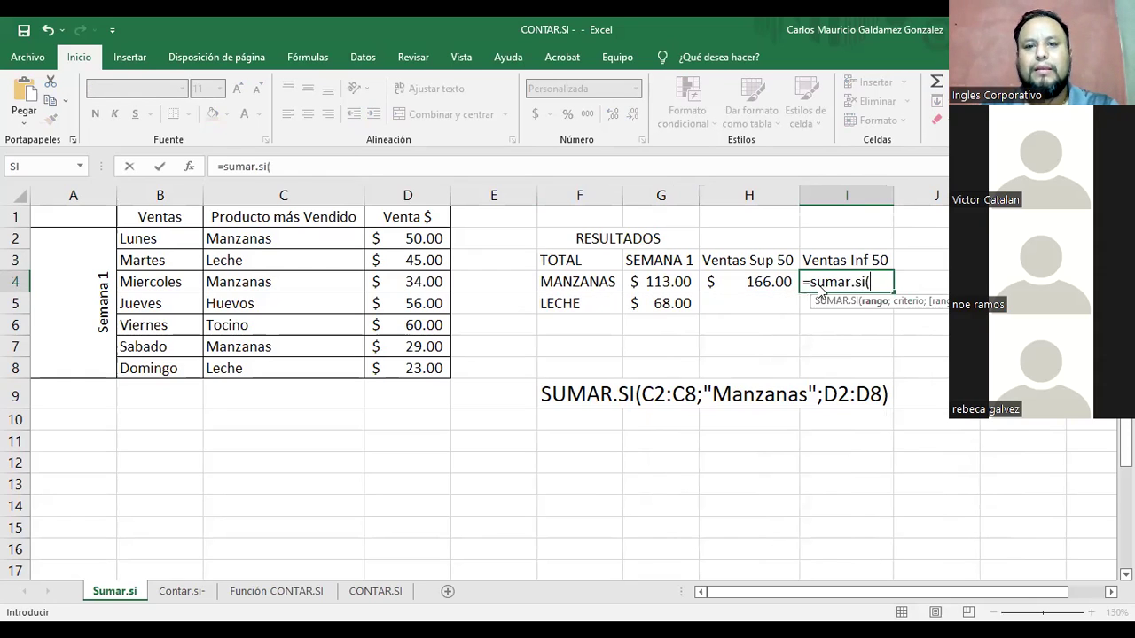
key(Return)
key(Return)
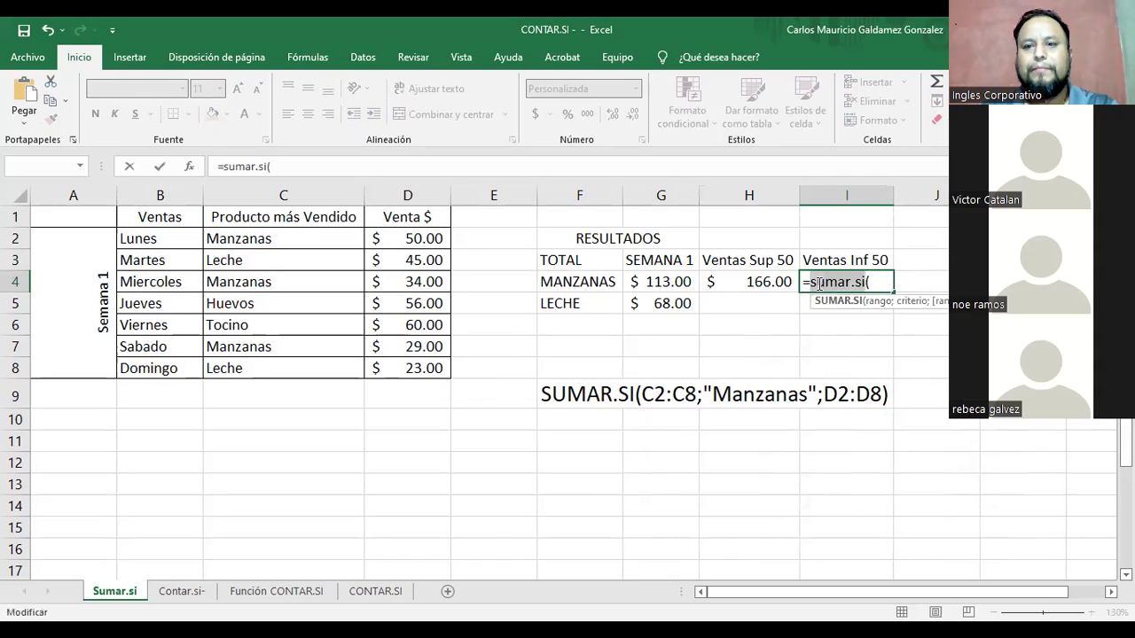
click(422, 240)
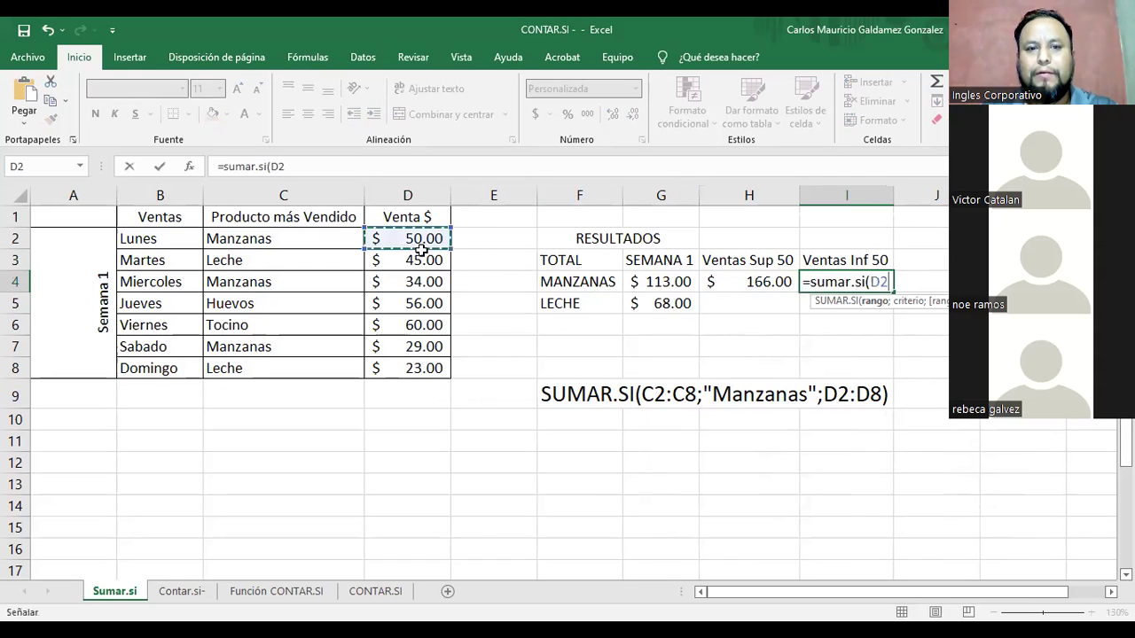
key(ctrl+shift+Down)
text(;")
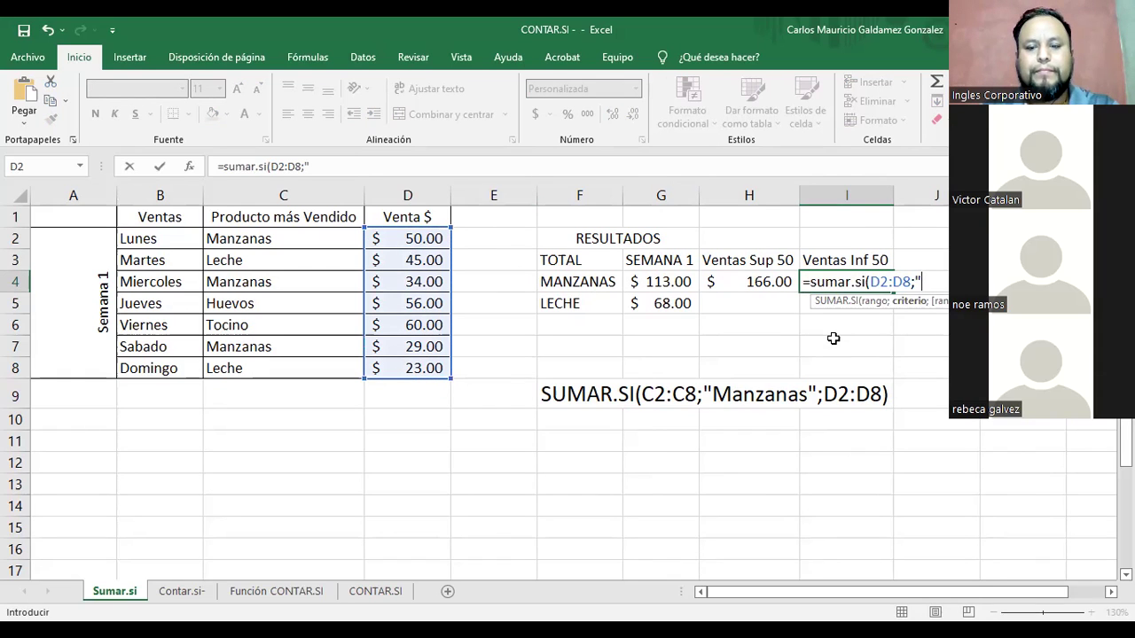
text(<)
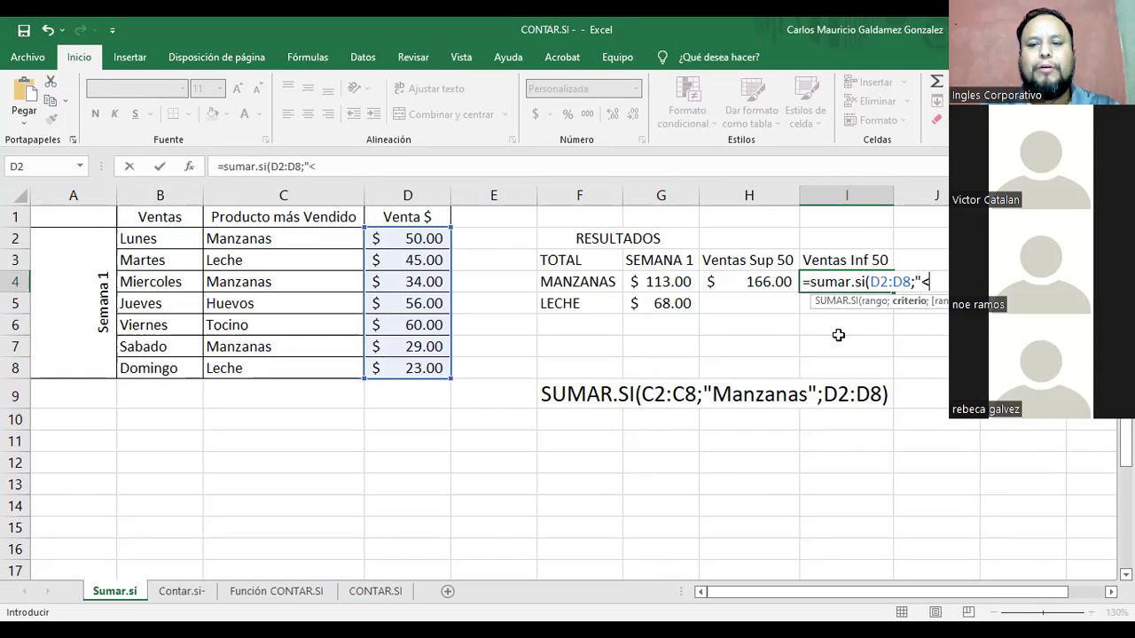
text(50"))
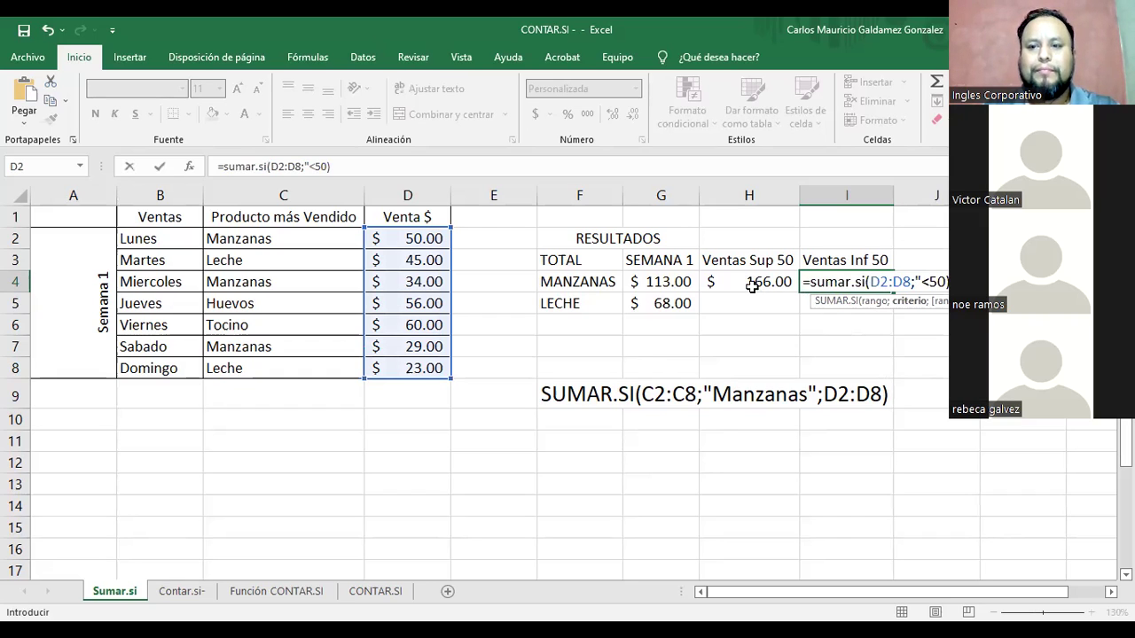
key(BackSpace)
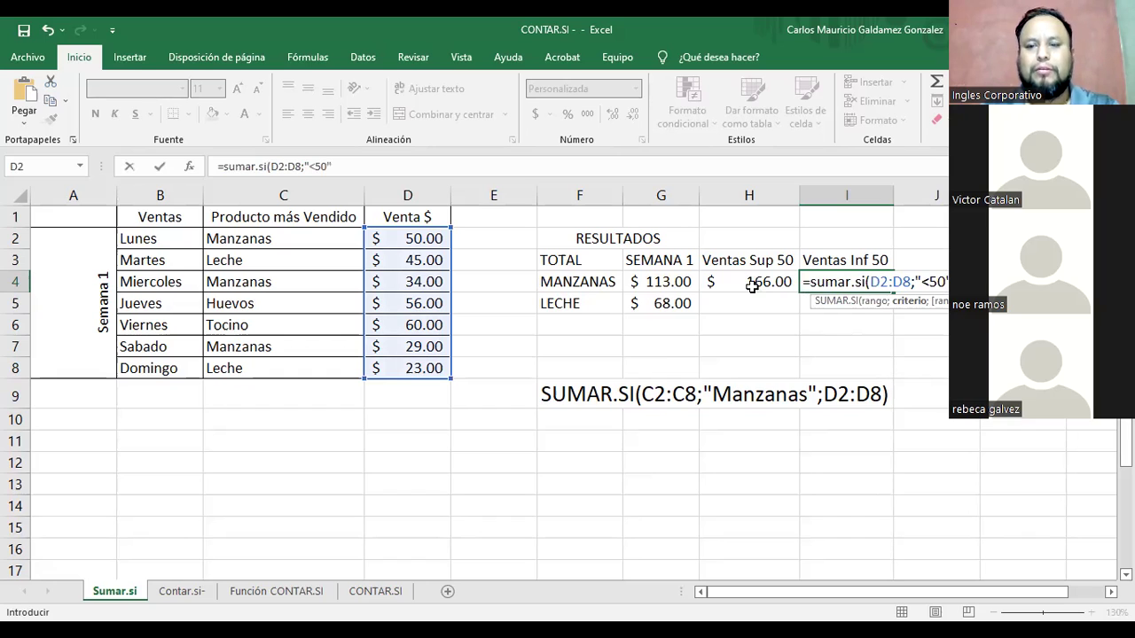
key(Return)
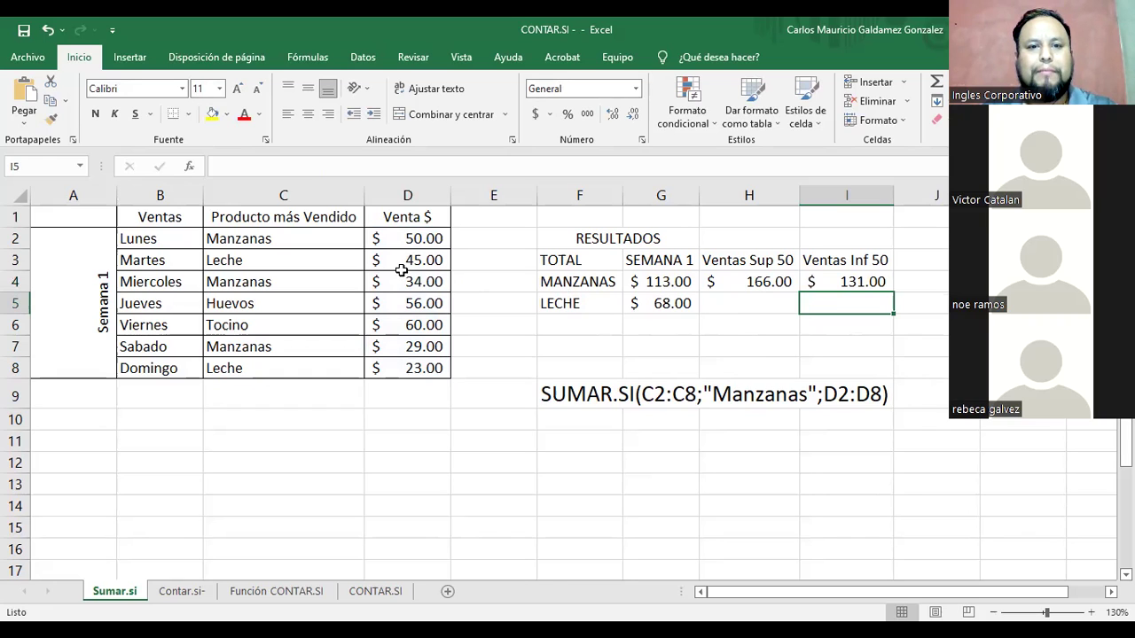
Check the I4 total against the combined sales in D3:D4 and D7:D8, and narrow the empty column E
drag(386, 264, 413, 282)
drag(399, 350, 400, 365)
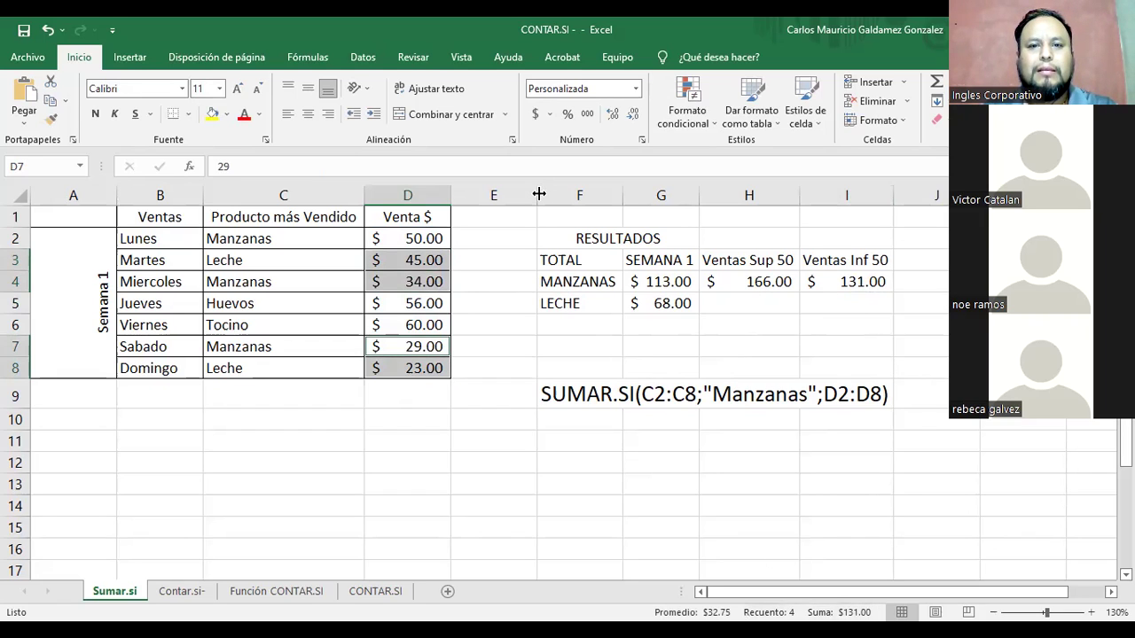
drag(538, 194, 498, 212)
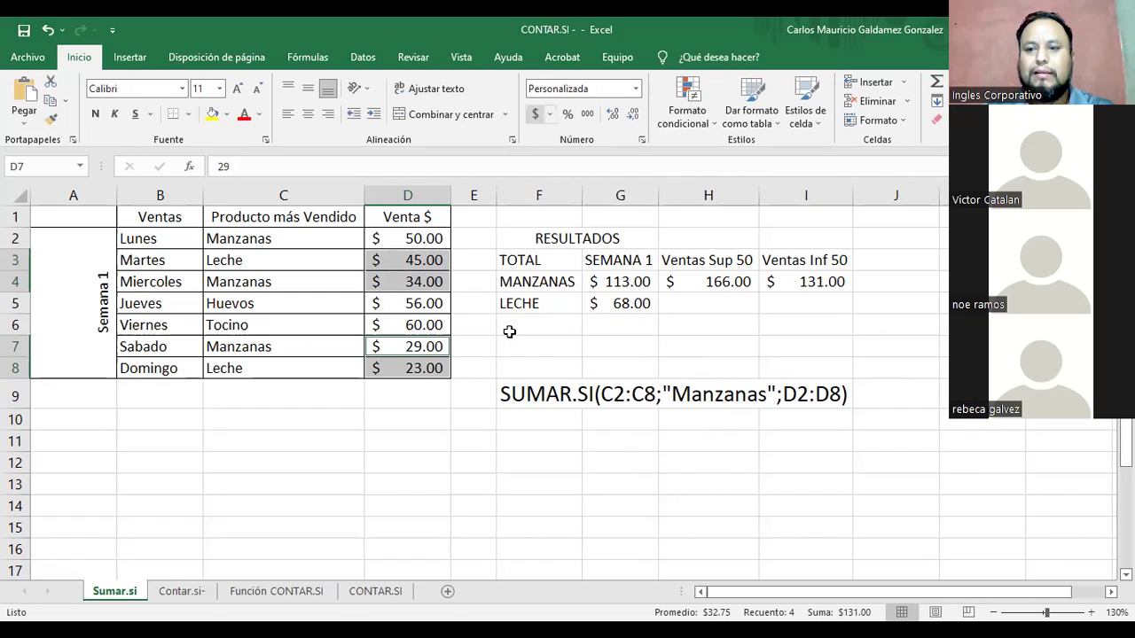
Review the SUMAR.SI formulas in G4 and H4 and compare the totals of sales above and below 50 in H4:I4
click(636, 284)
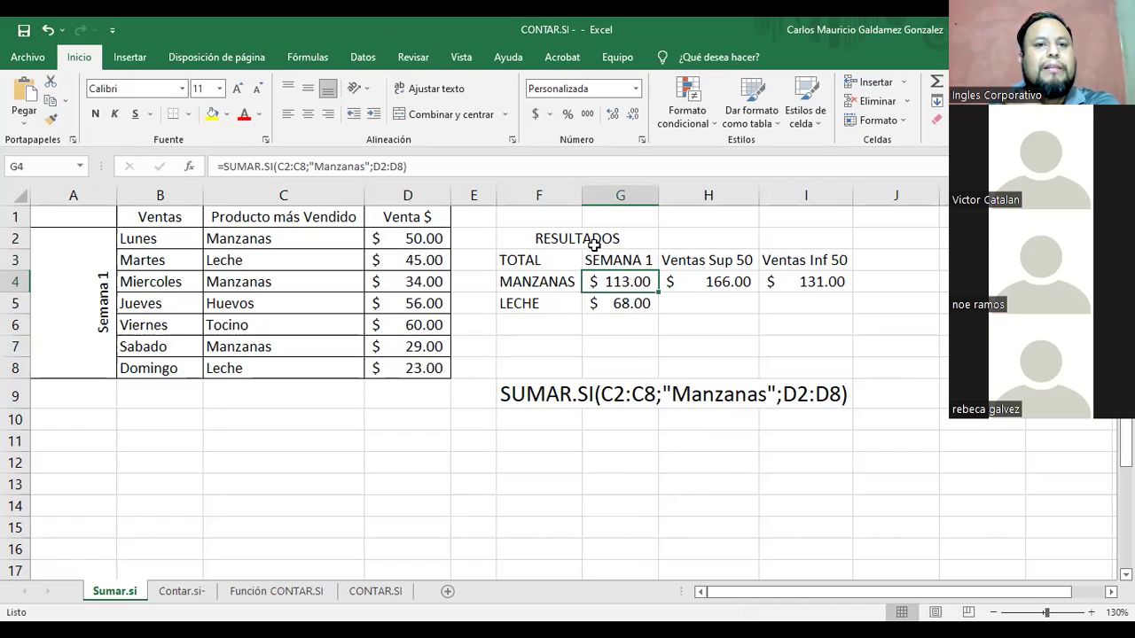
click(683, 284)
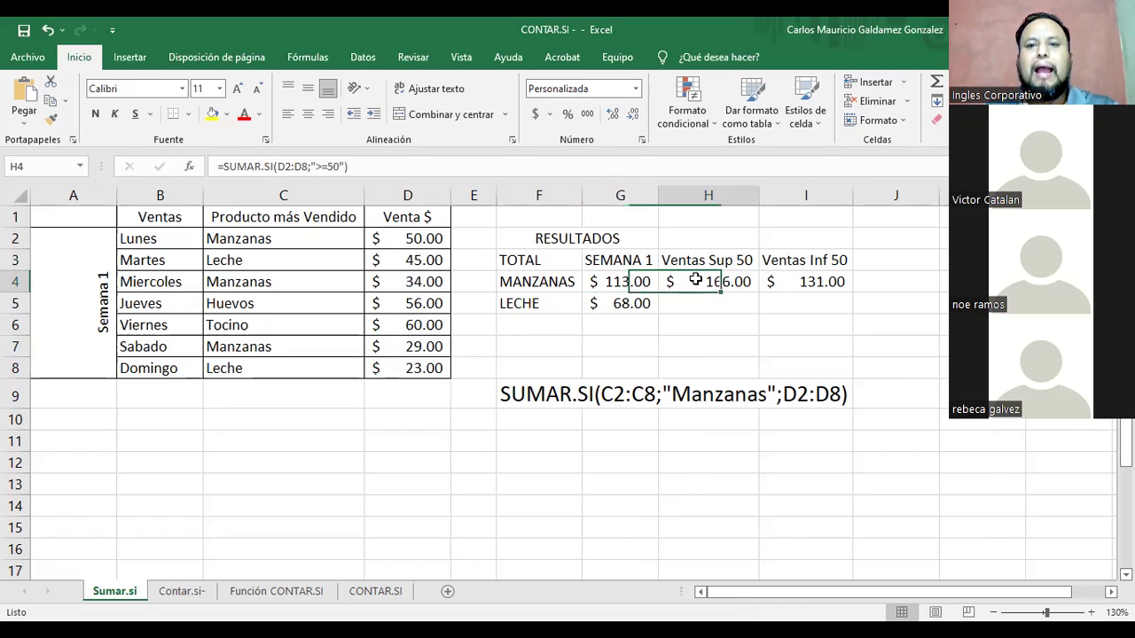
click(624, 282)
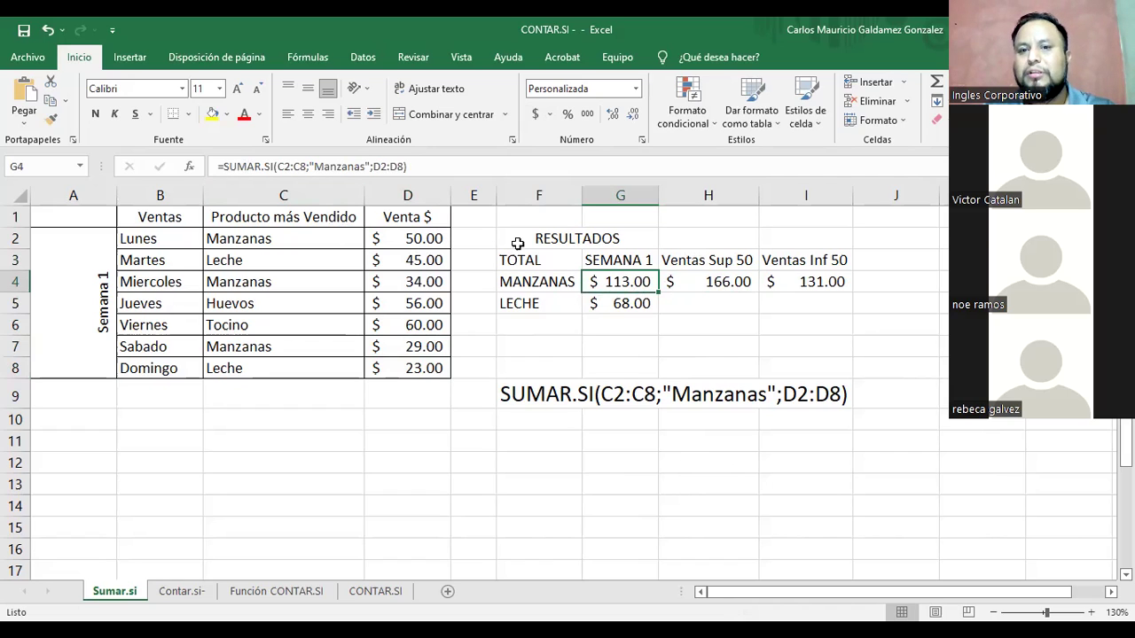
drag(712, 281, 797, 282)
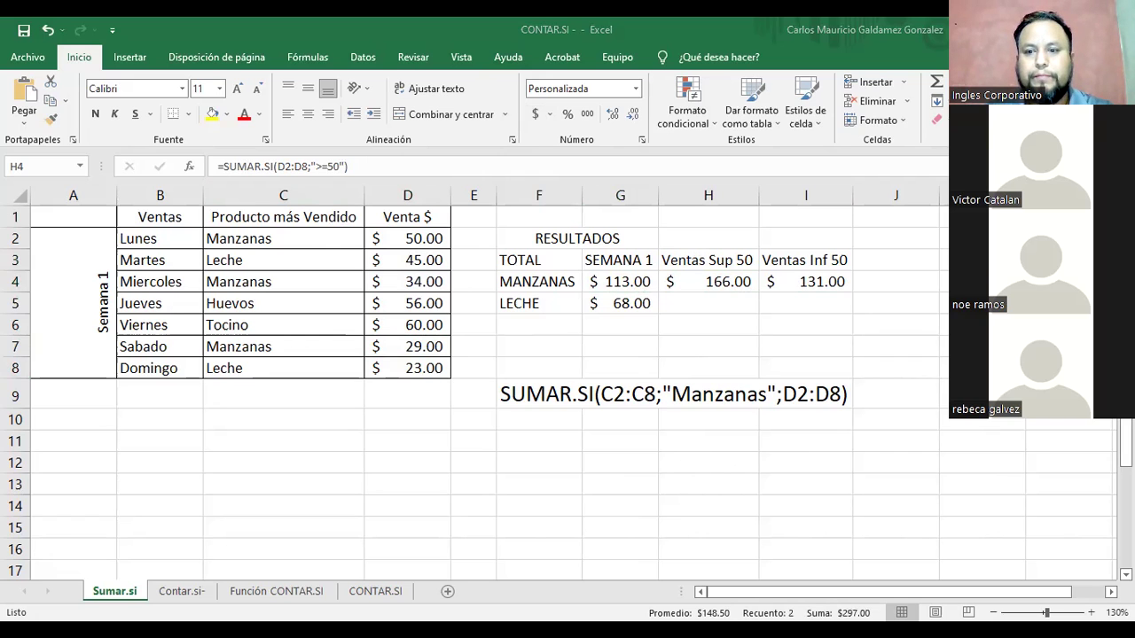
Switch to the slide presentation and advance past the slide on the SUMAR.SI function
key(alt+Tab)
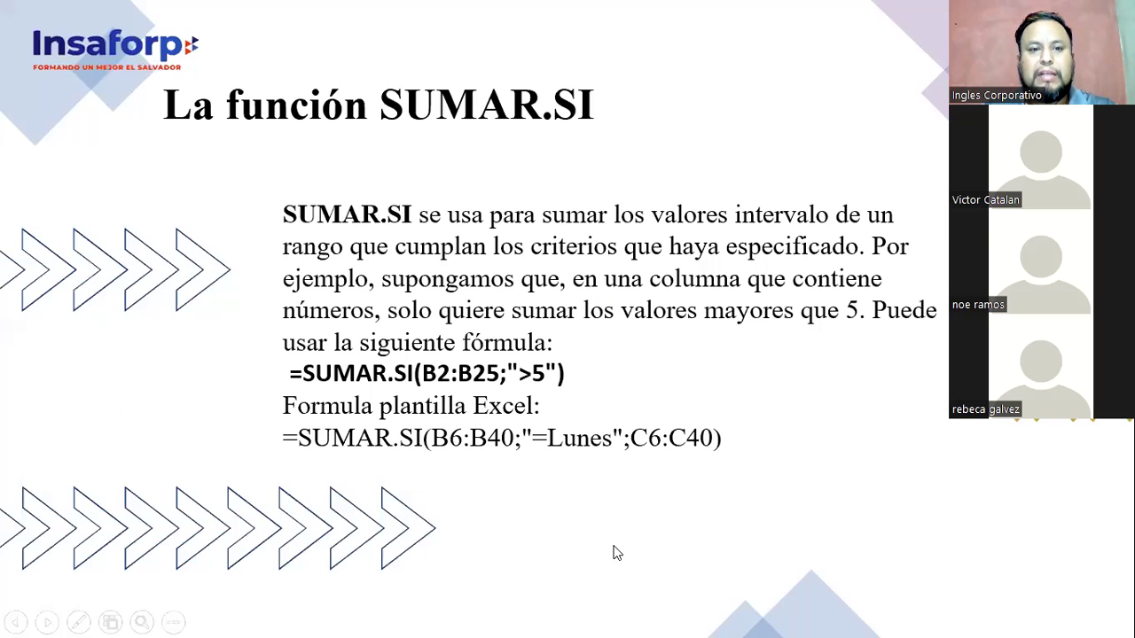
click(617, 553)
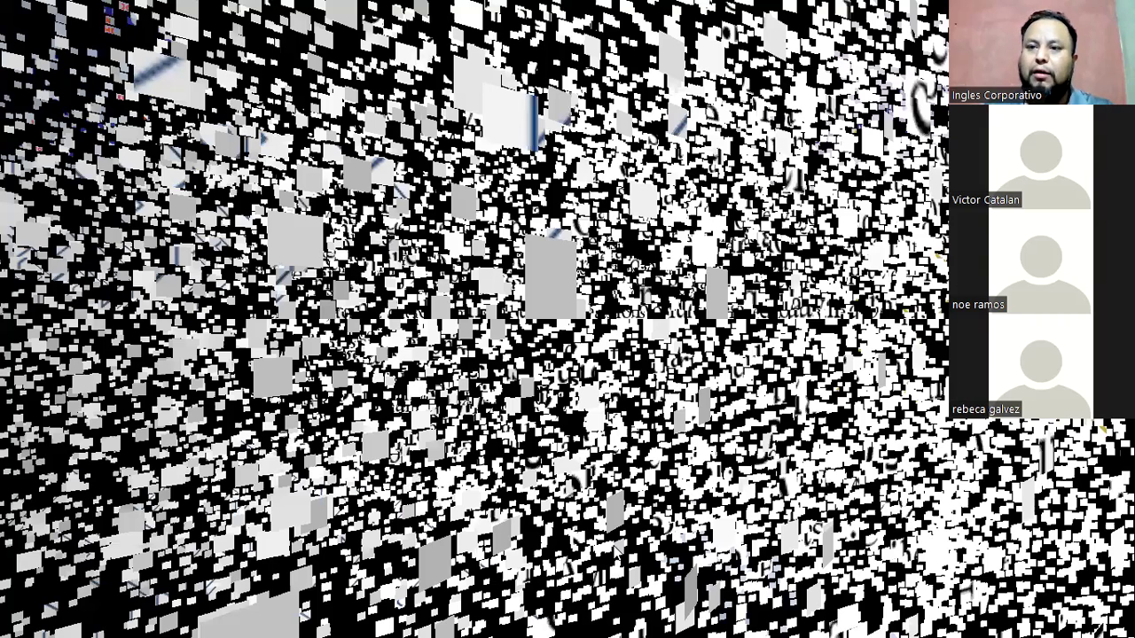
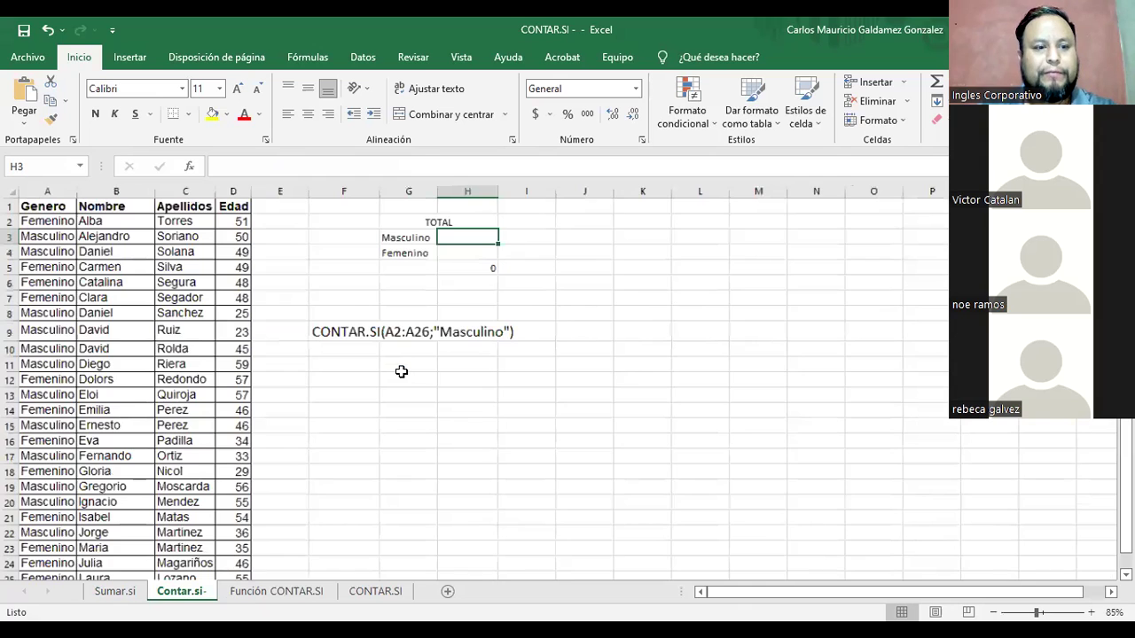
Collapse the ribbon and enlarge the Contar.si- sheet to 100% zoom with its header row in view
scroll(517, 261, up, 1)
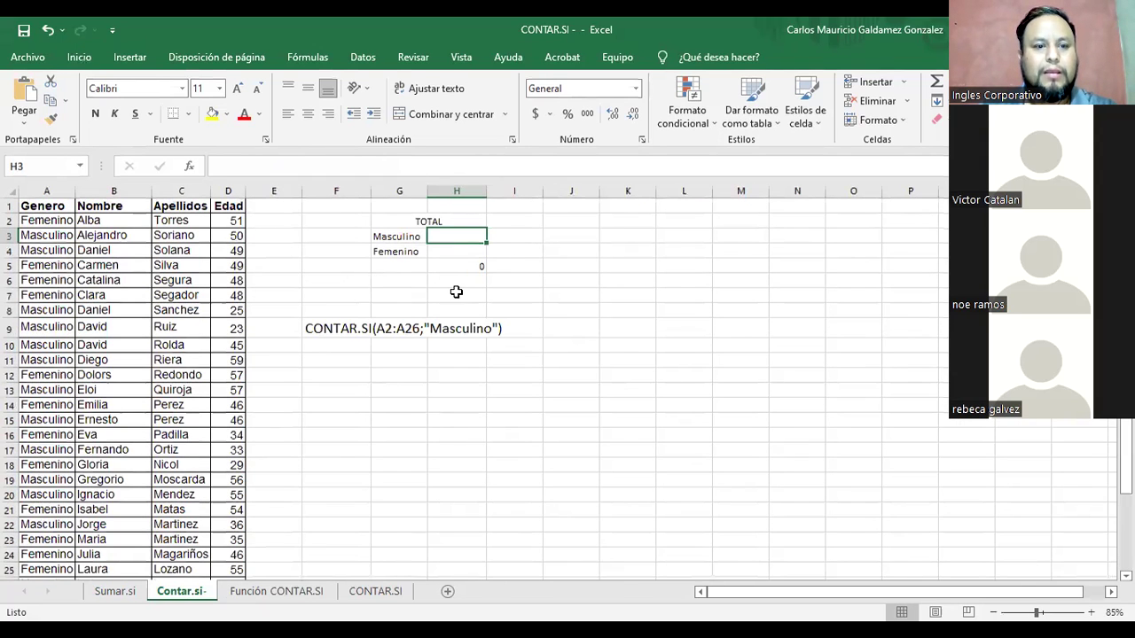
key(ctrl+F1)
scroll(638, 270, up, 1)
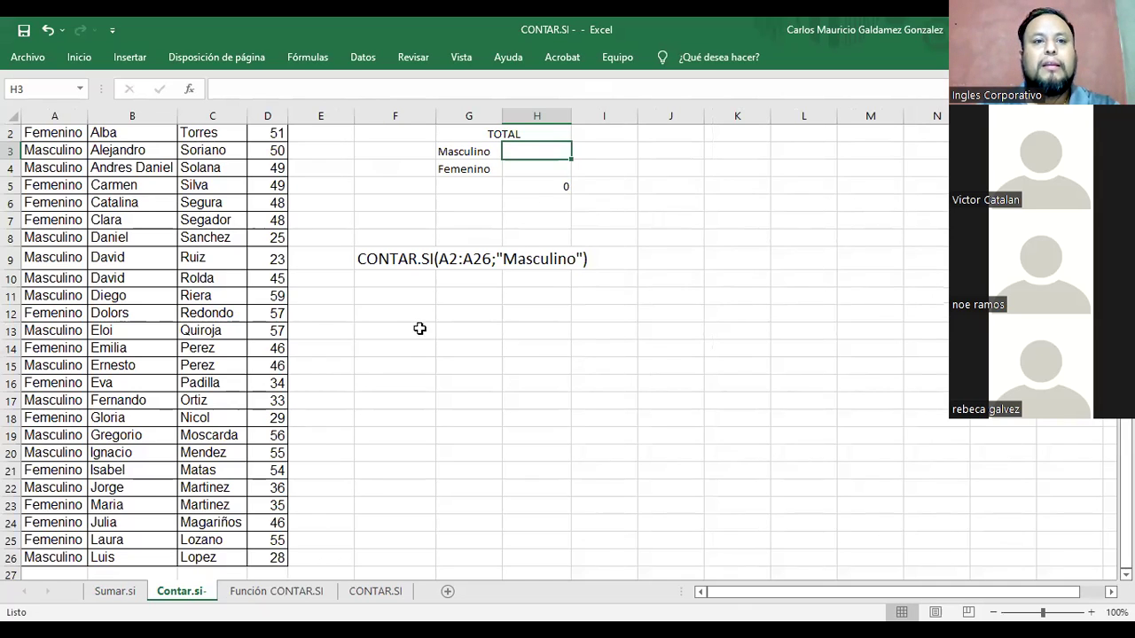
scroll(416, 322, up, 1)
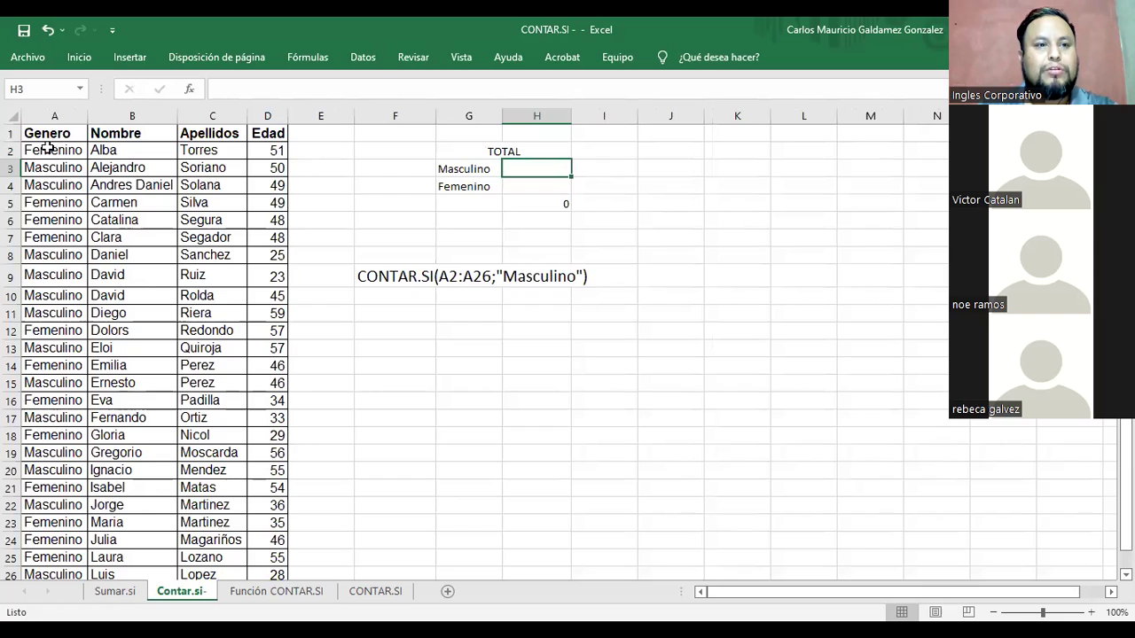
Examine the Genero, Nombre, Apellidos and Edad columns, the Masculino and Femenino total cells, and the sample formula in F9
click(47, 135)
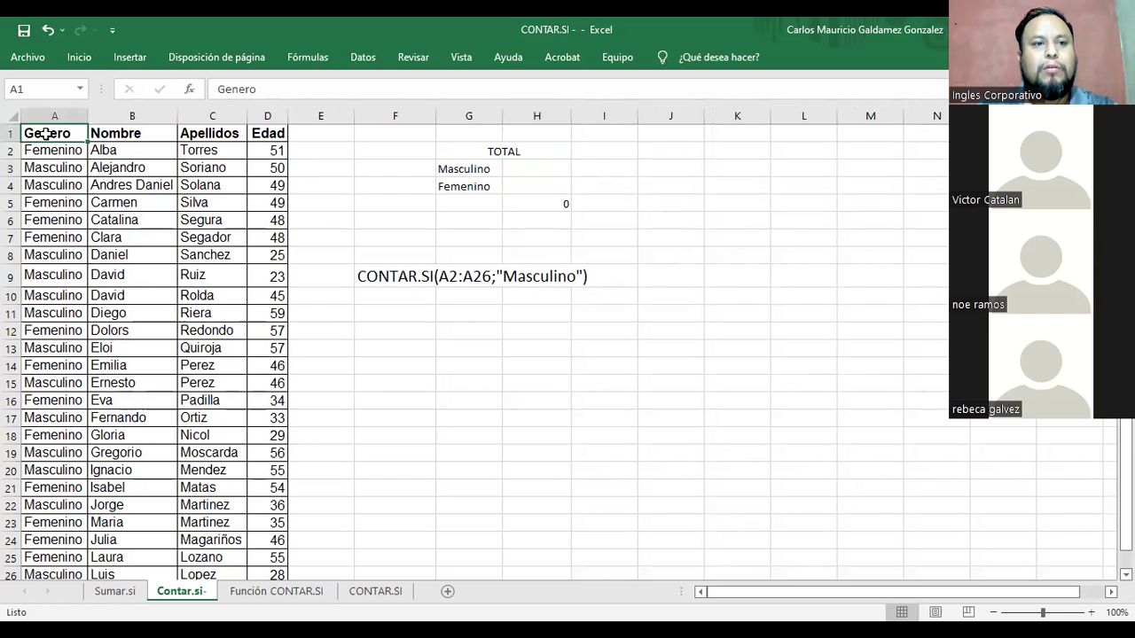
click(122, 130)
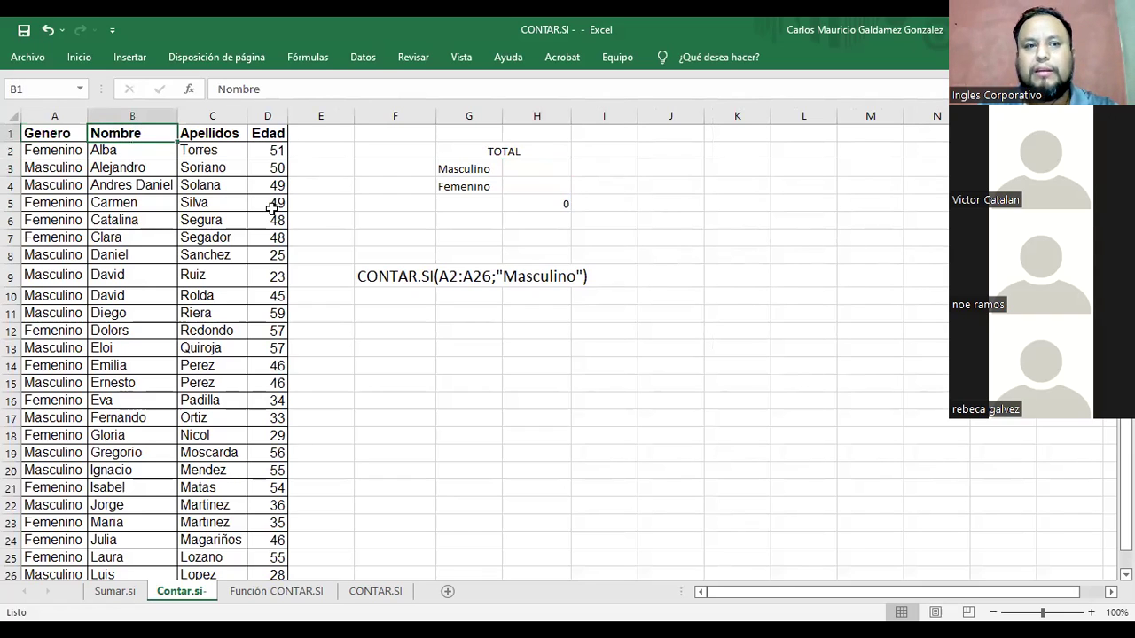
click(209, 133)
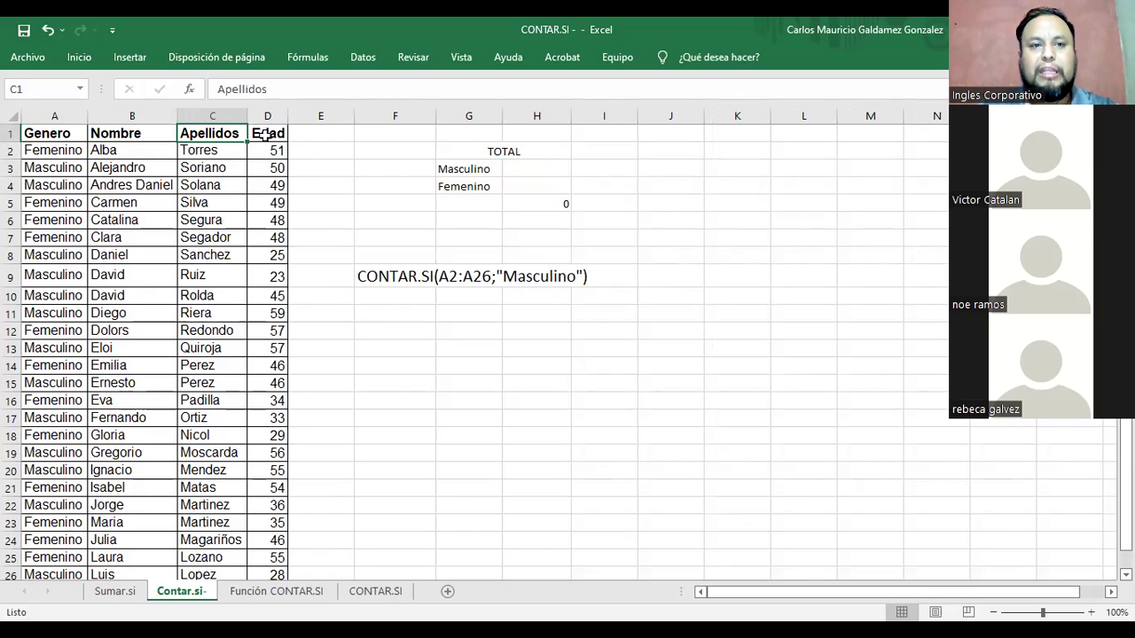
click(265, 135)
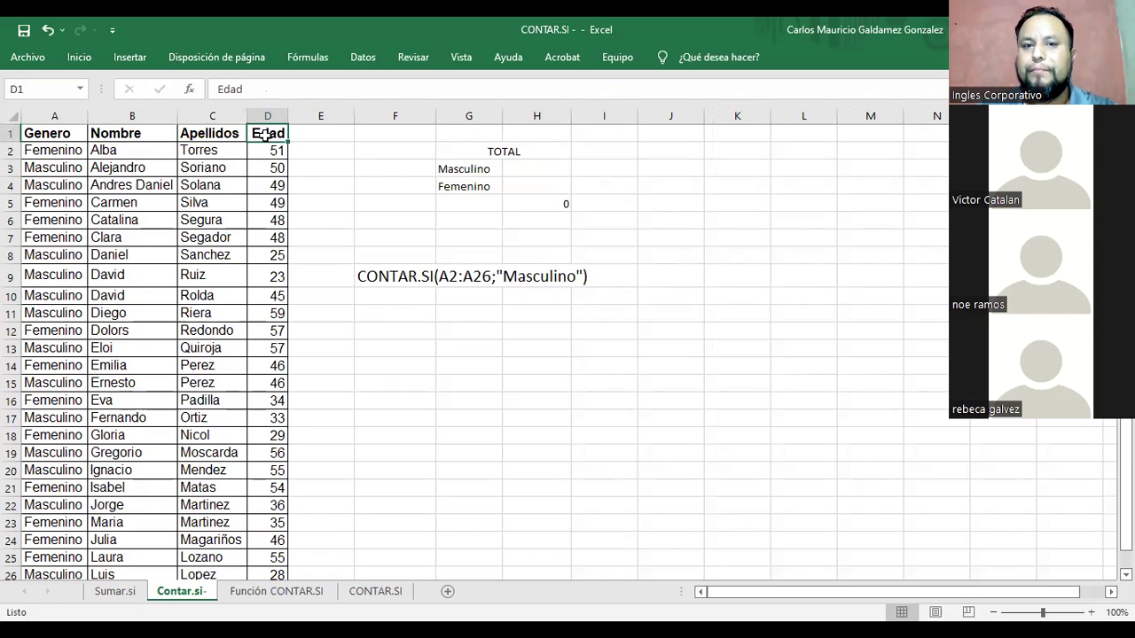
drag(461, 170, 545, 185)
click(479, 170)
click(545, 168)
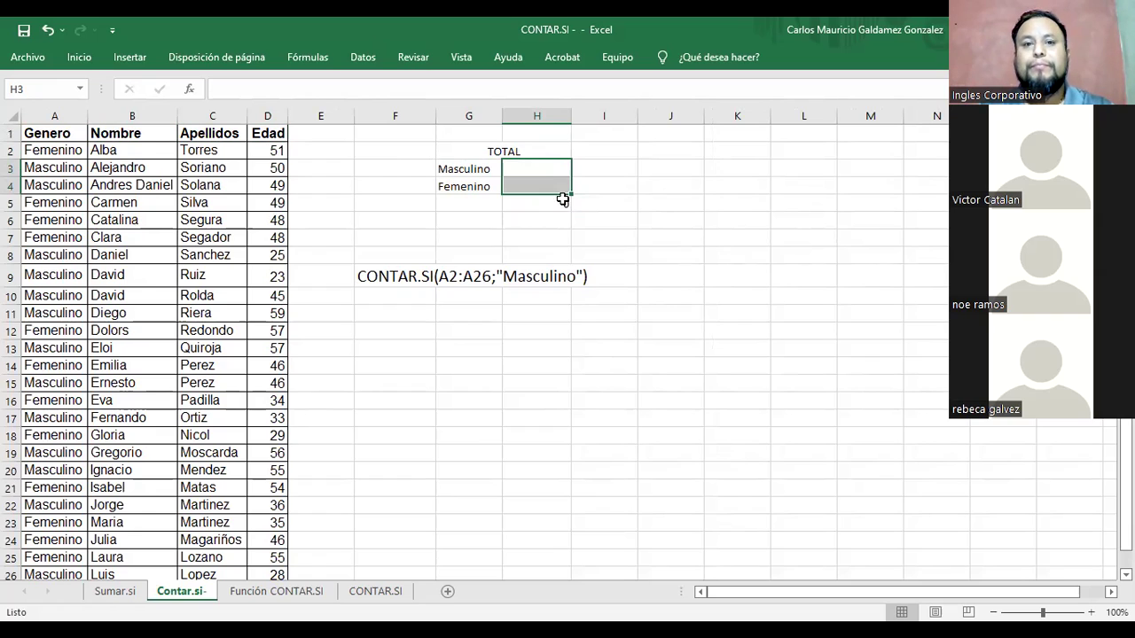
click(551, 174)
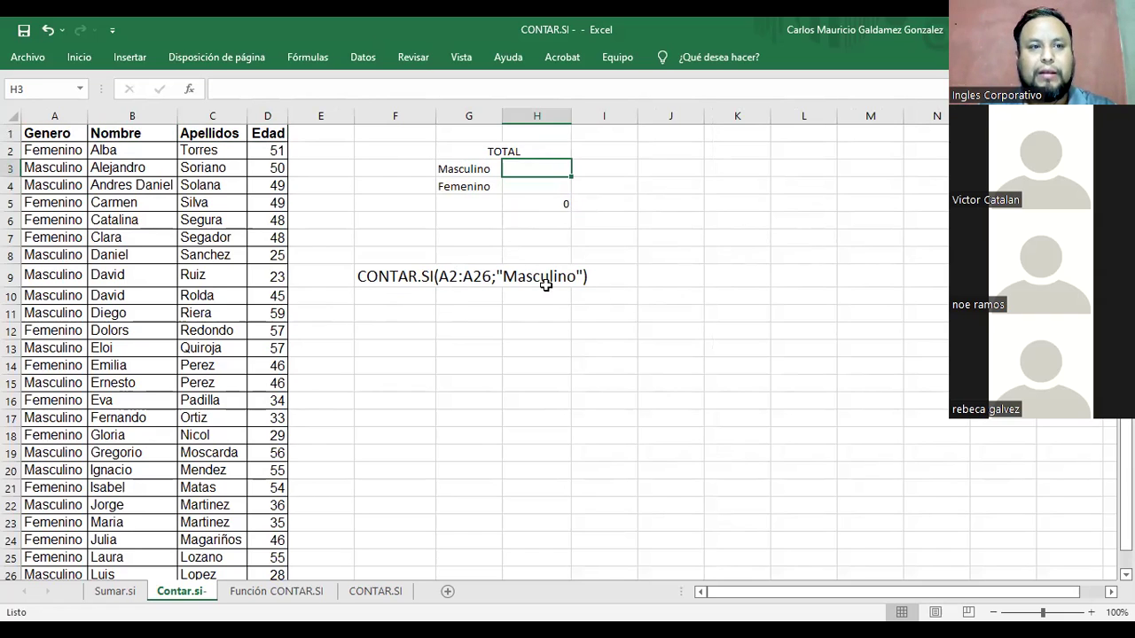
click(379, 280)
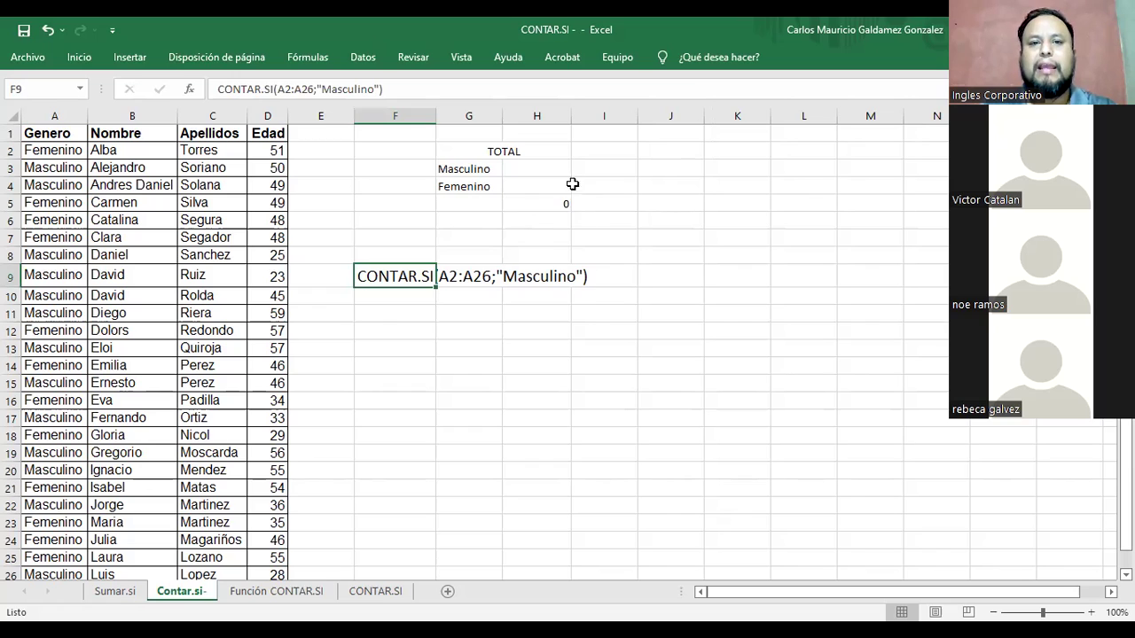
Enter =CONTAR.SI(A2:A26;"Masculino") in H3 to count the male entries
click(524, 169)
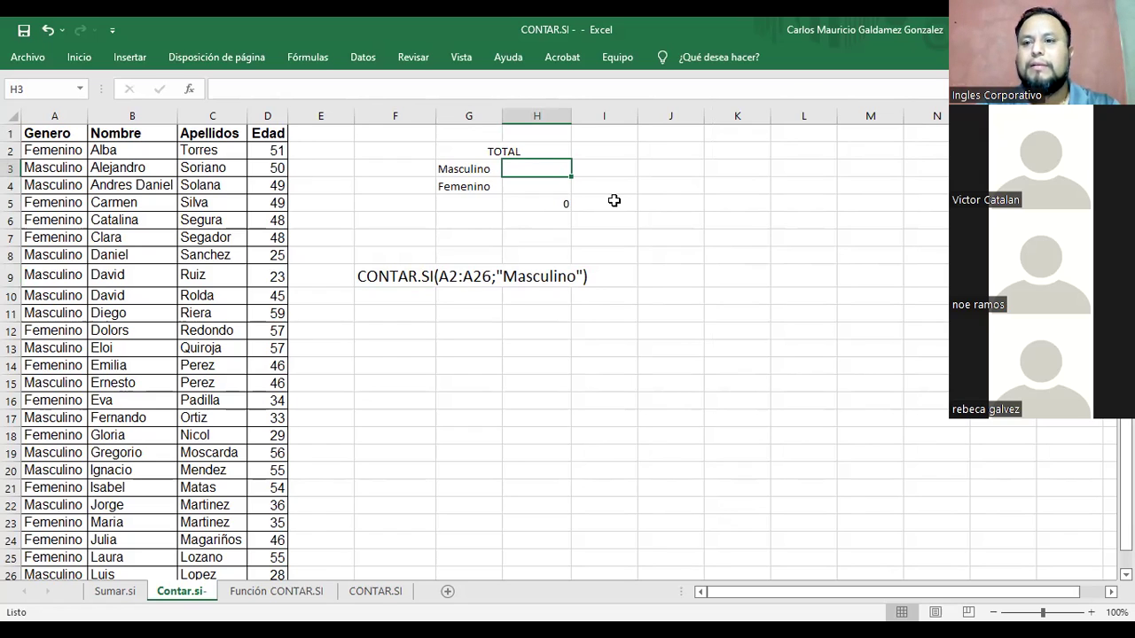
text(=)
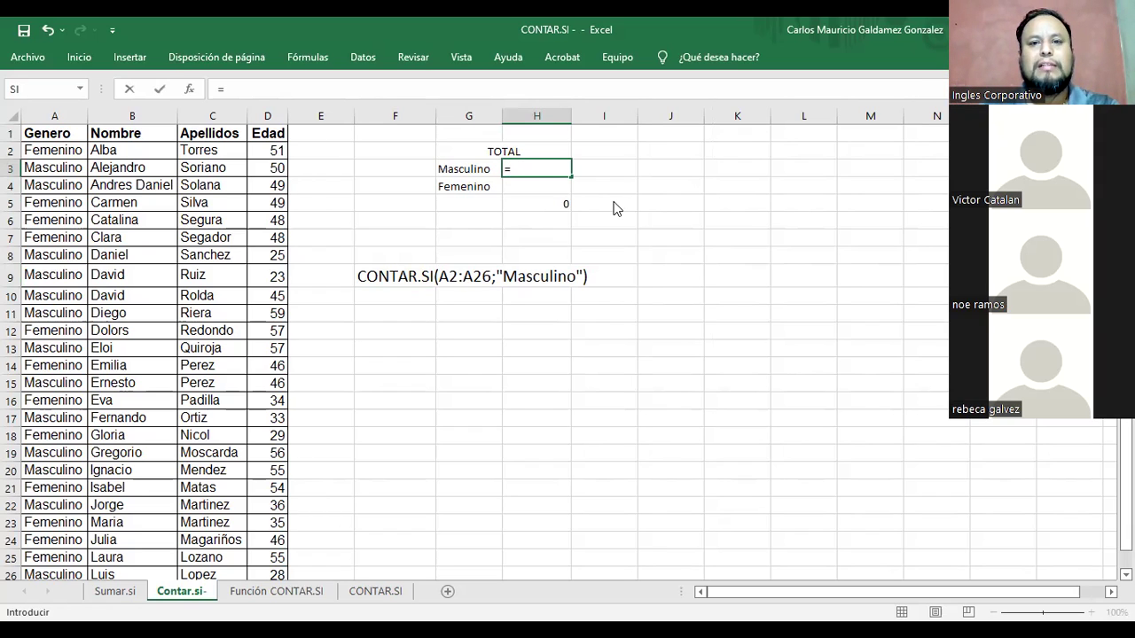
text(CONTAR.SI()
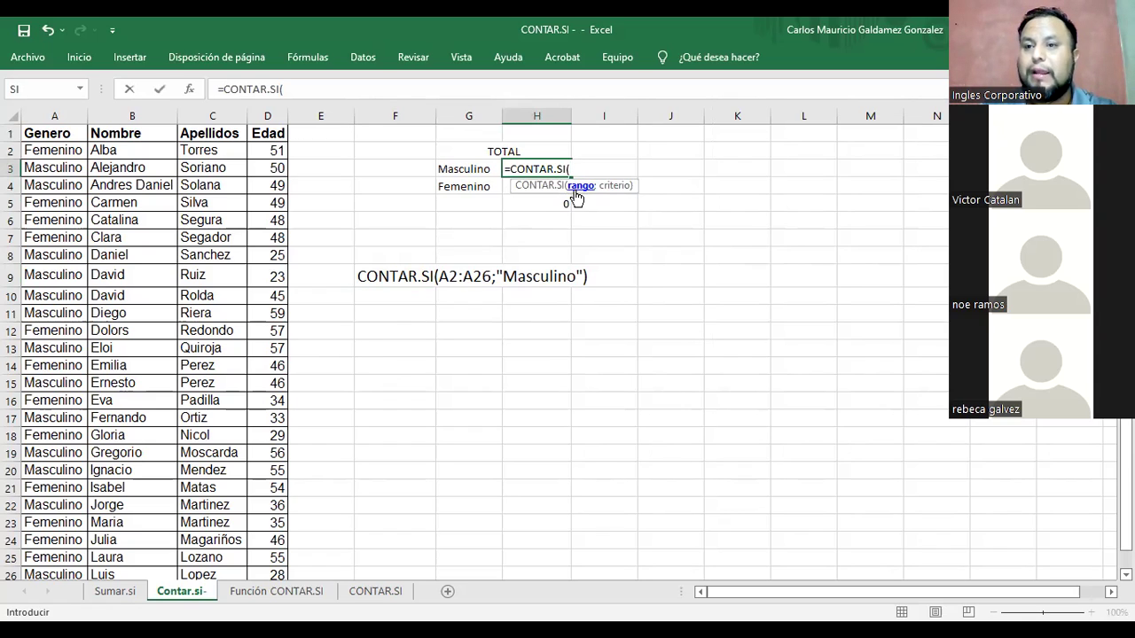
click(55, 151)
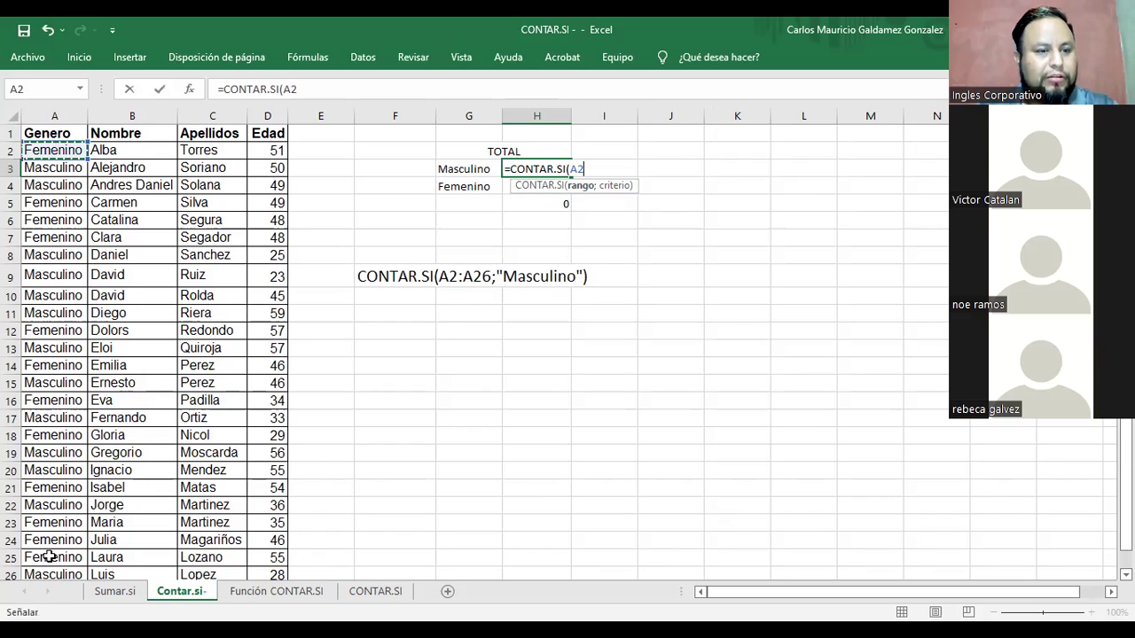
key(ctrl+shift+Down)
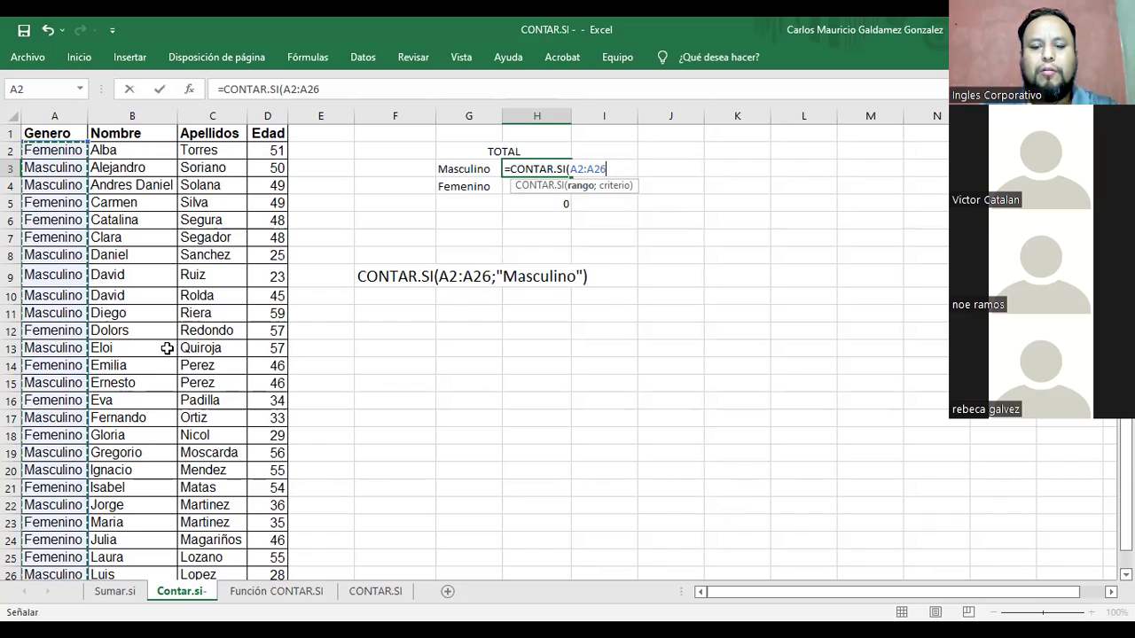
text(;)
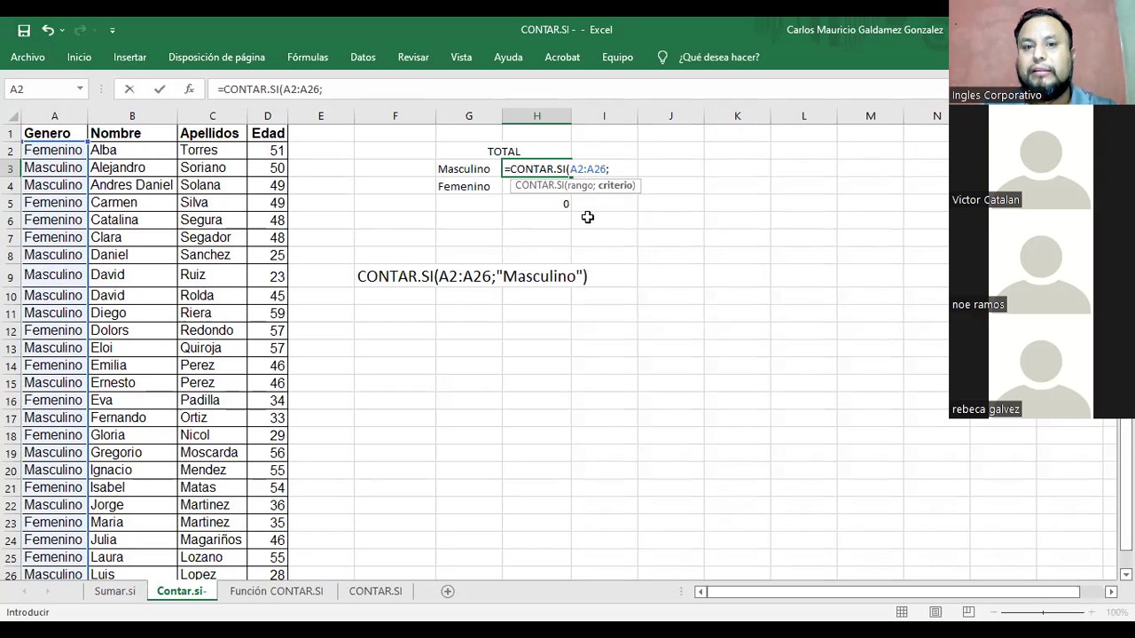
text("Mascu)
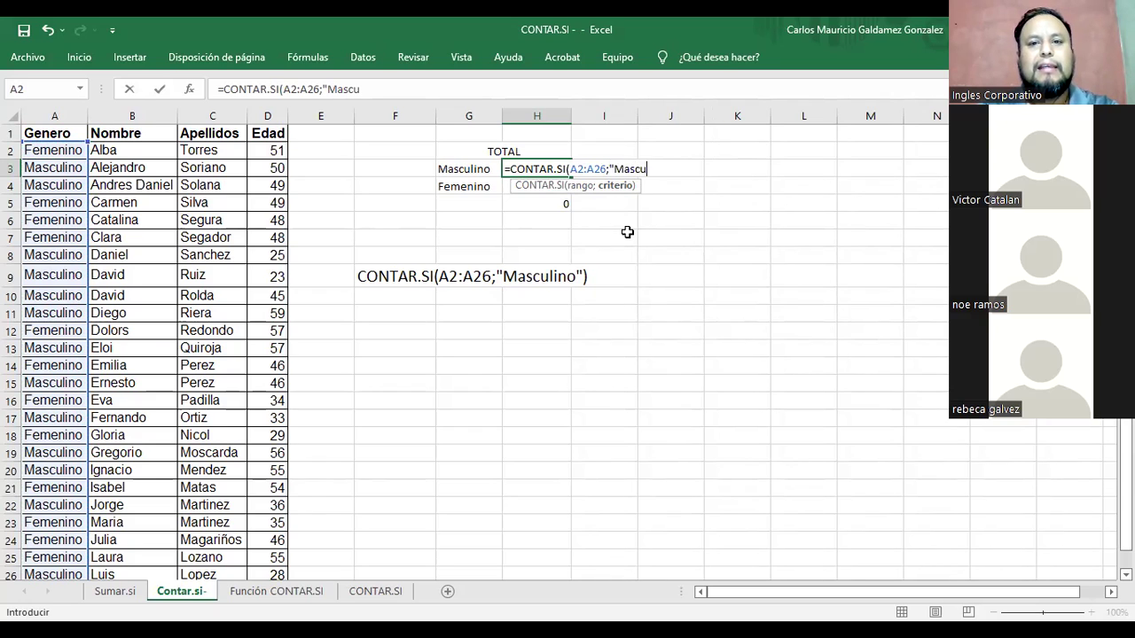
text(lino)
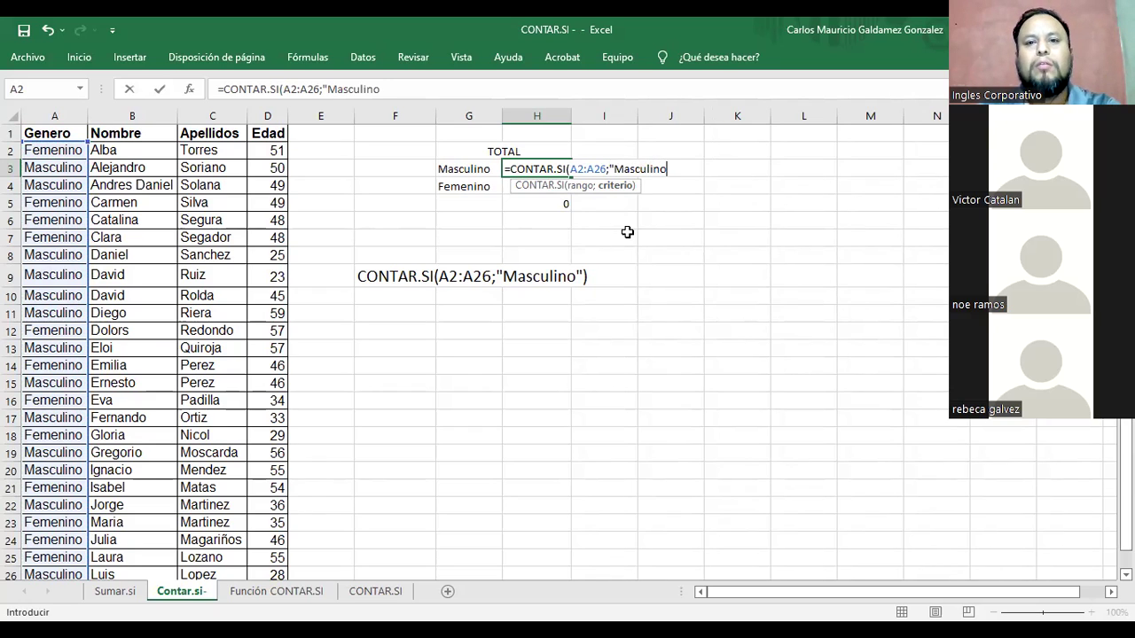
text("))
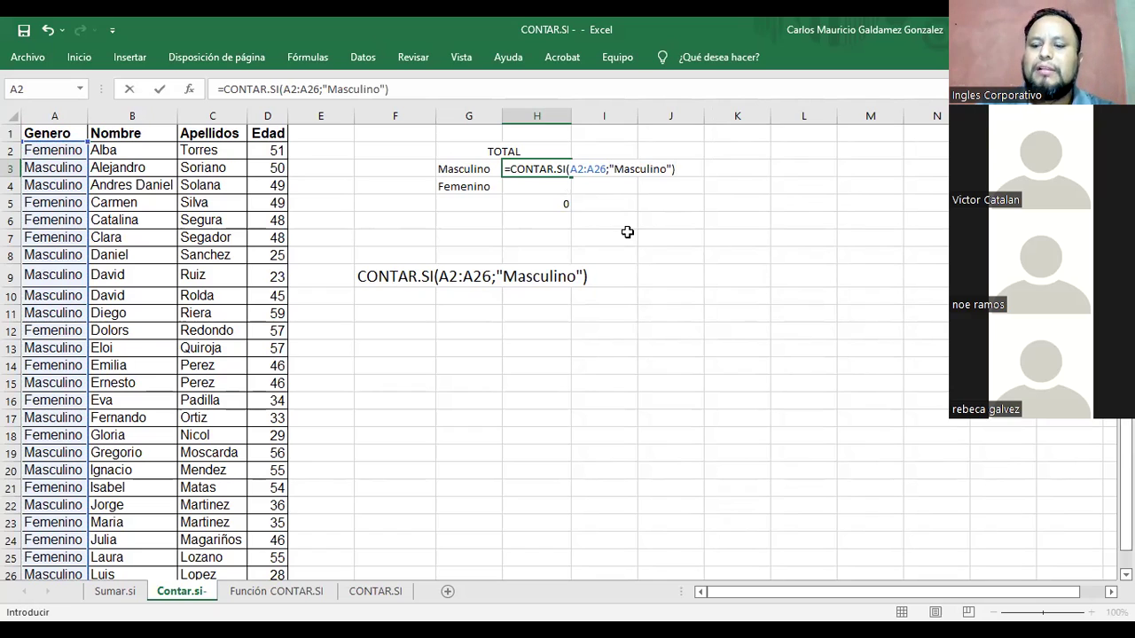
key(Return)
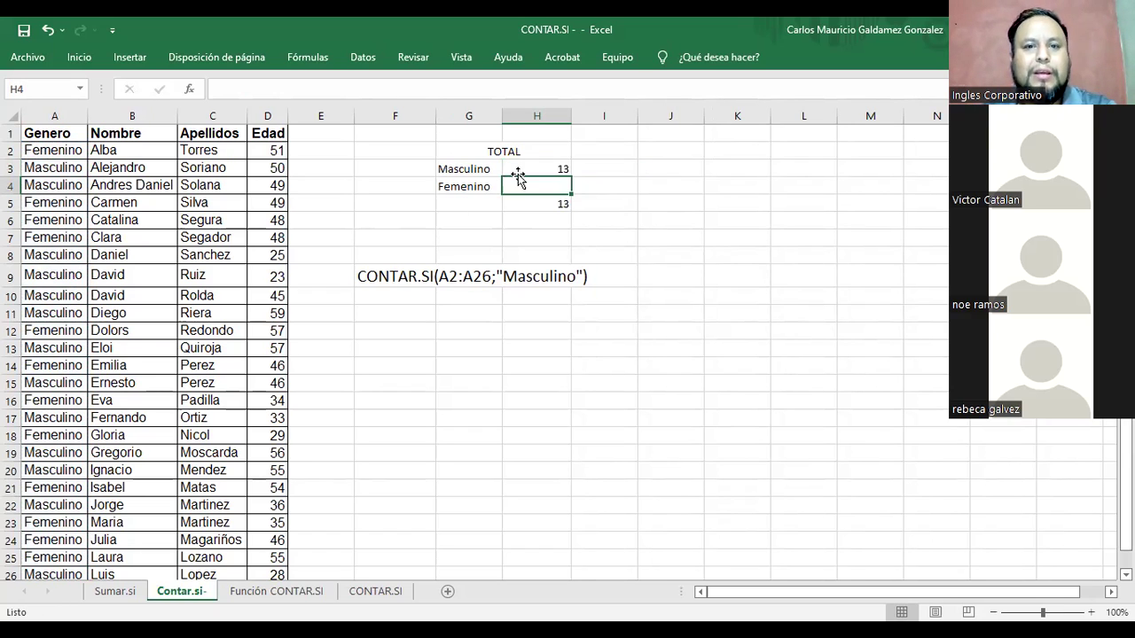
Check the Masculino count in H3 and its formula against the gender entries in A2:A26
drag(41, 149, 64, 574)
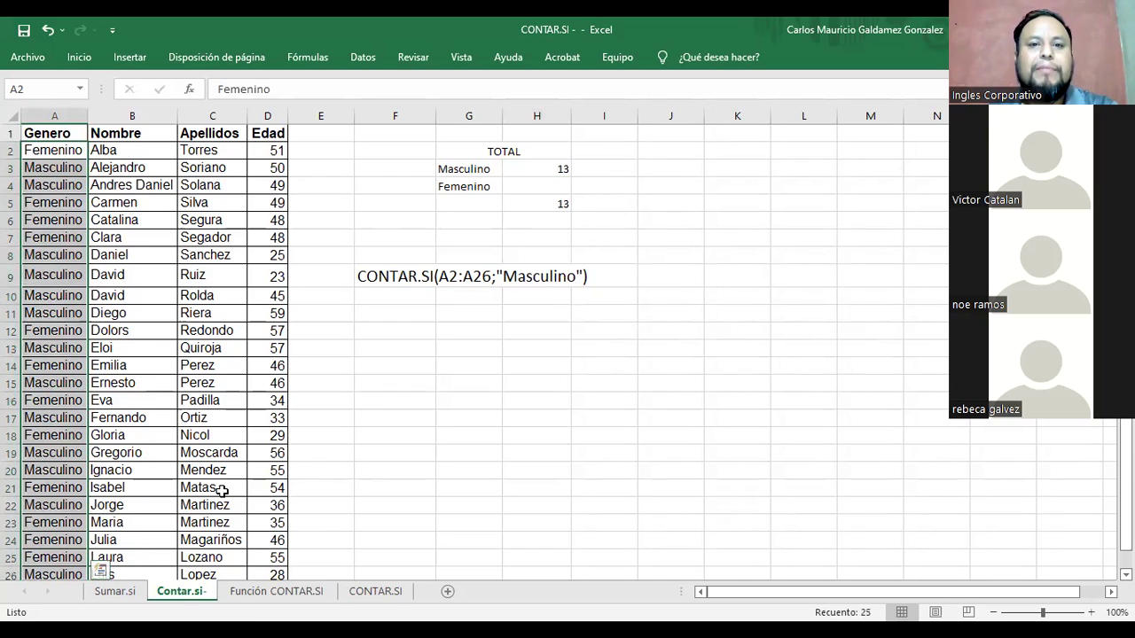
click(533, 170)
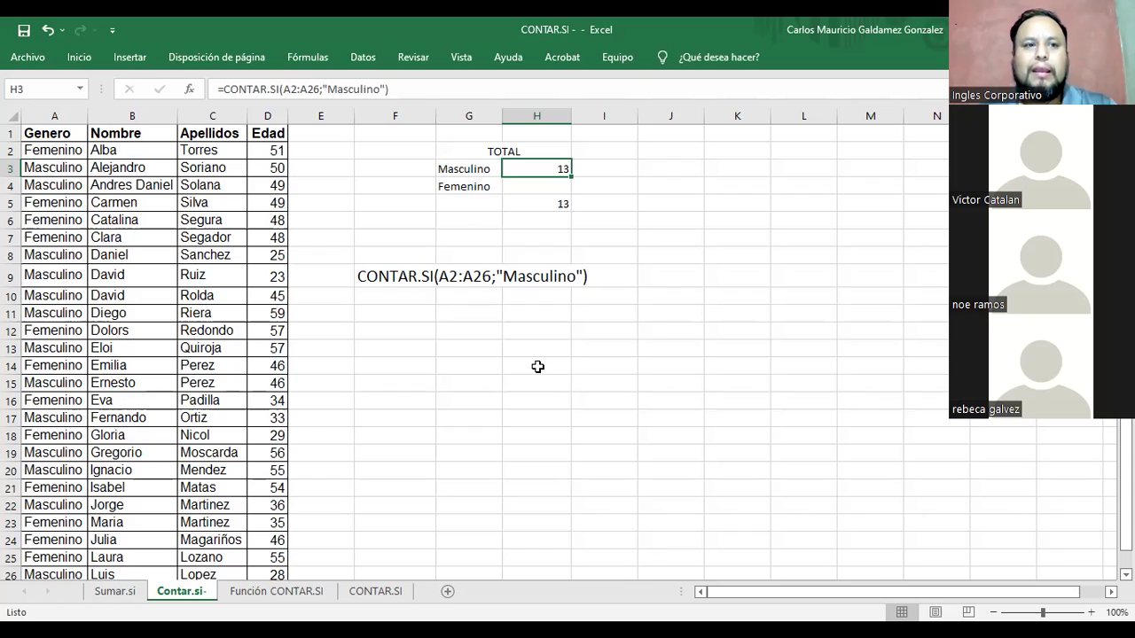
Delete the sample CONTAR.SI formula text from F9
click(518, 188)
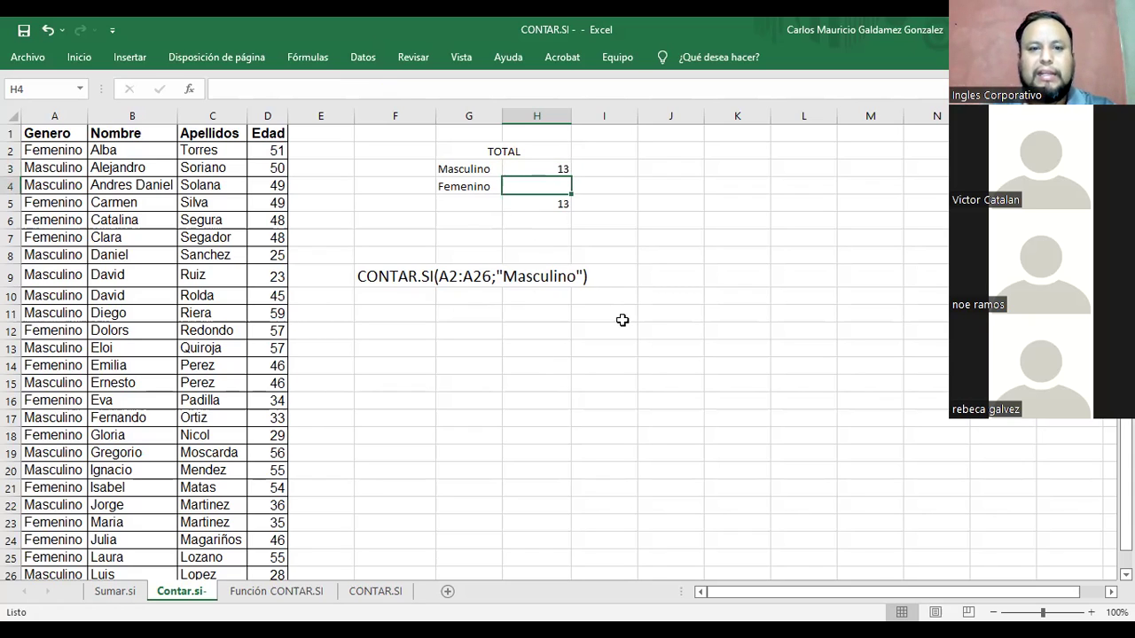
click(363, 276)
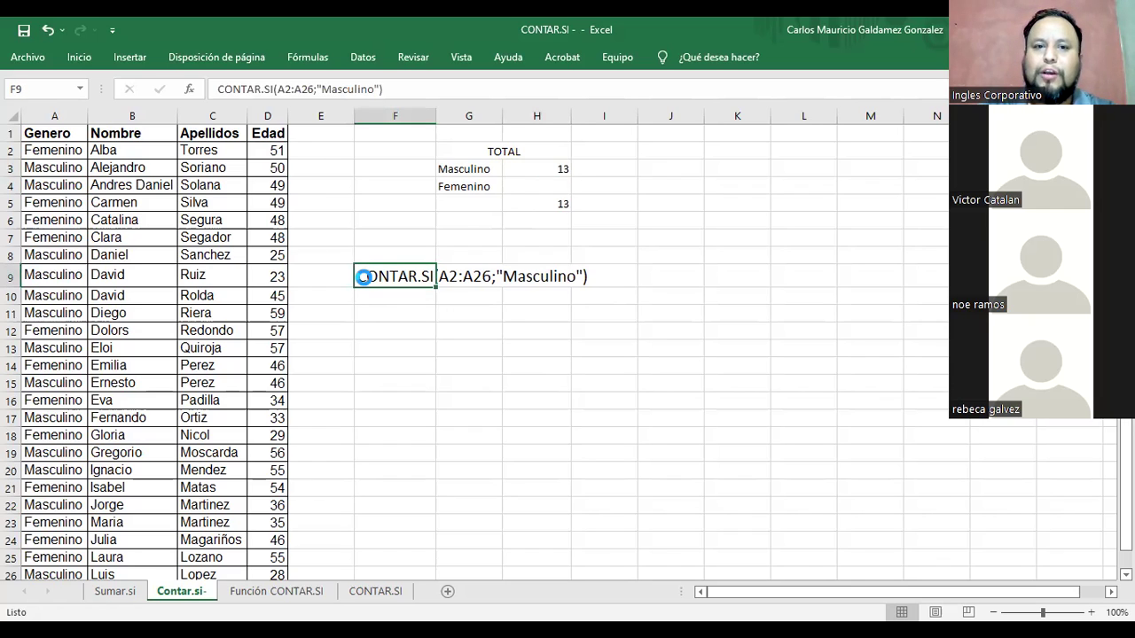
key(Delete)
Enter =CONTAR.SI(A2:A26;"Femenino") in H4 to count the female entries
click(519, 184)
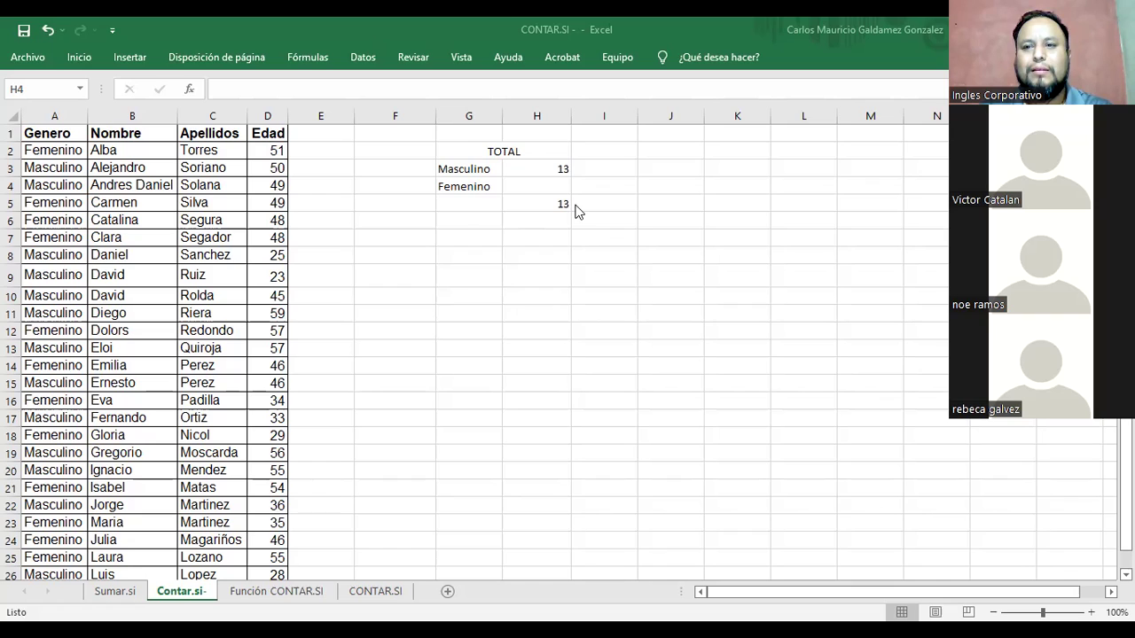
click(523, 187)
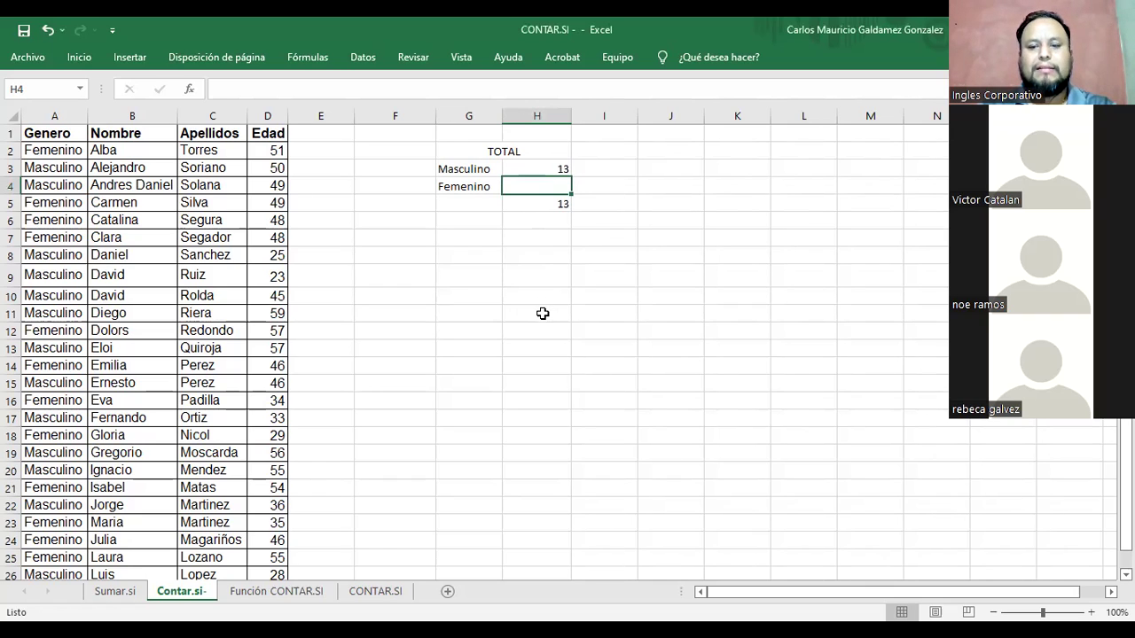
text(=)
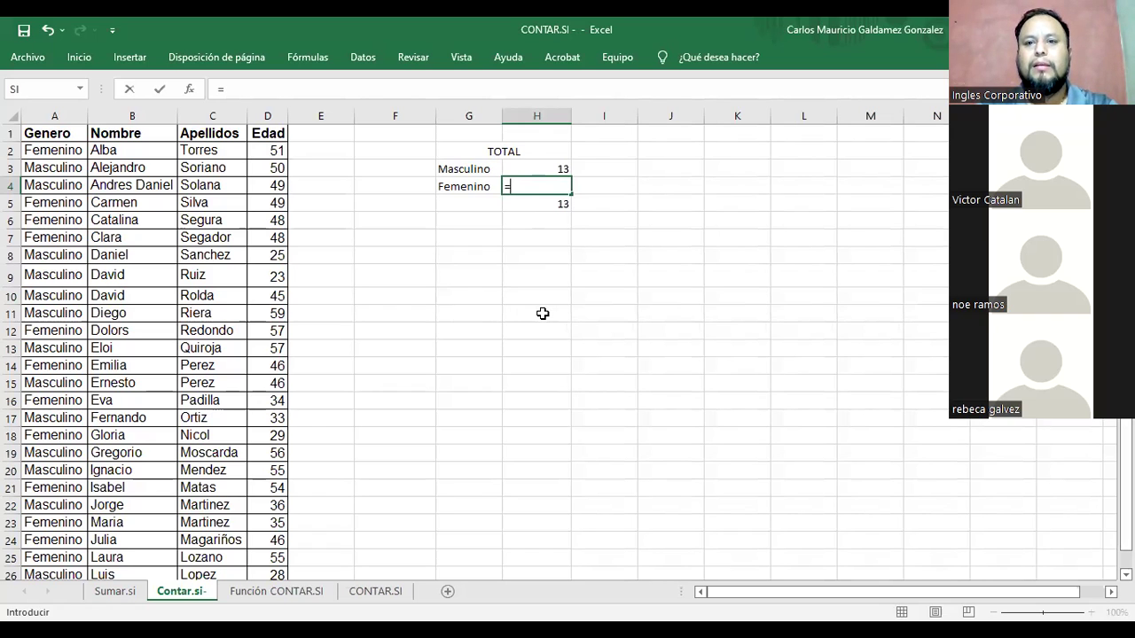
text(CONTAR.SI()
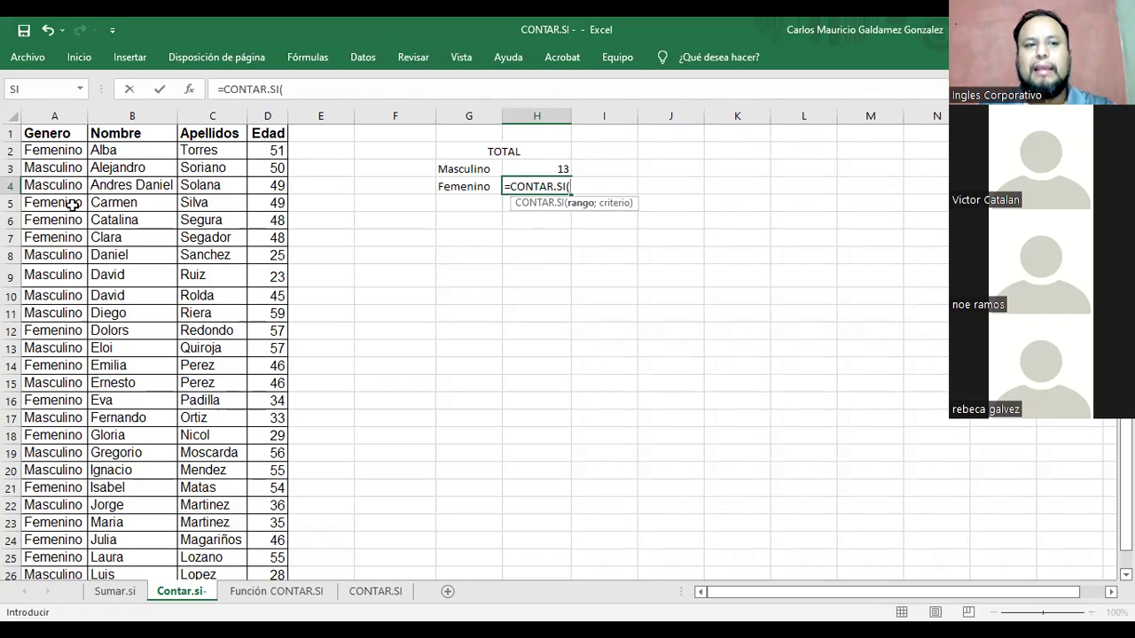
click(51, 155)
text(:)
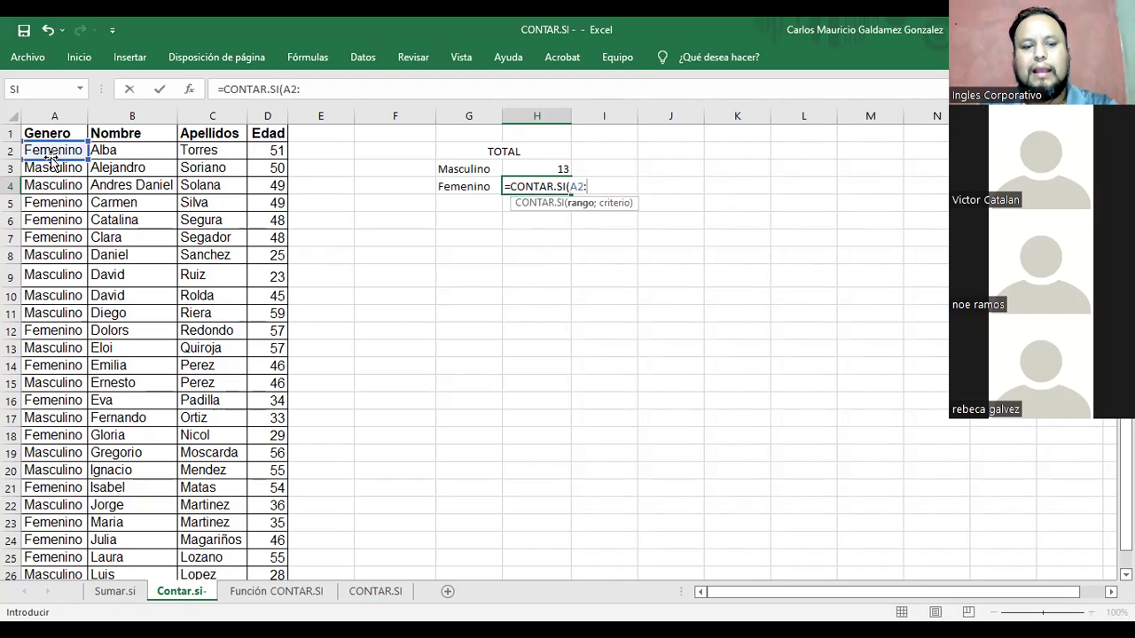
text(a26)
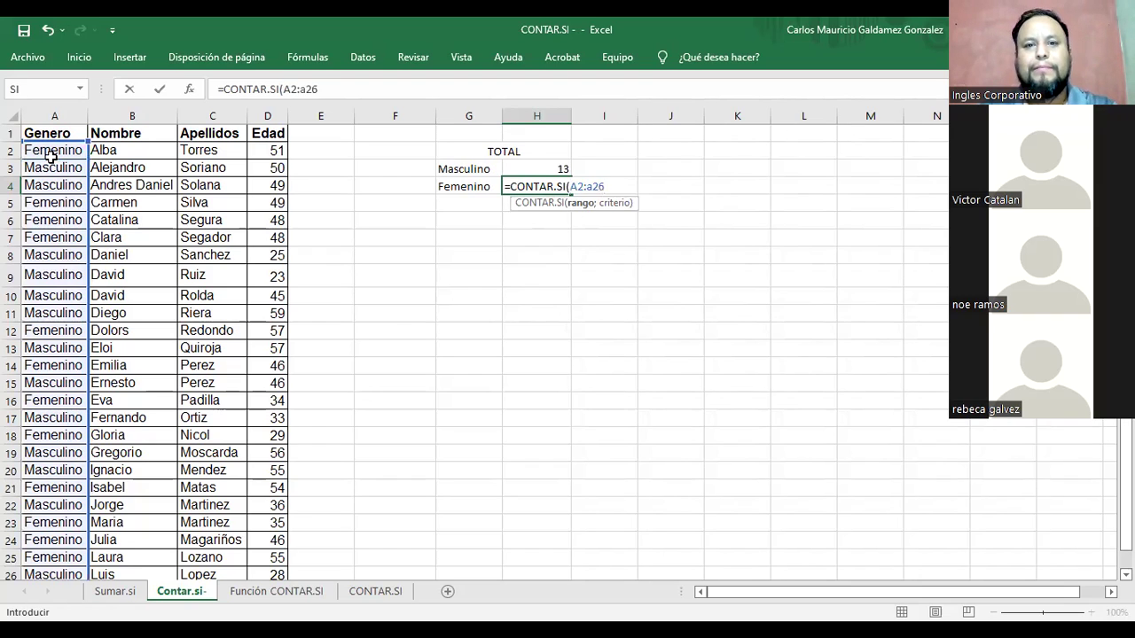
text(;")
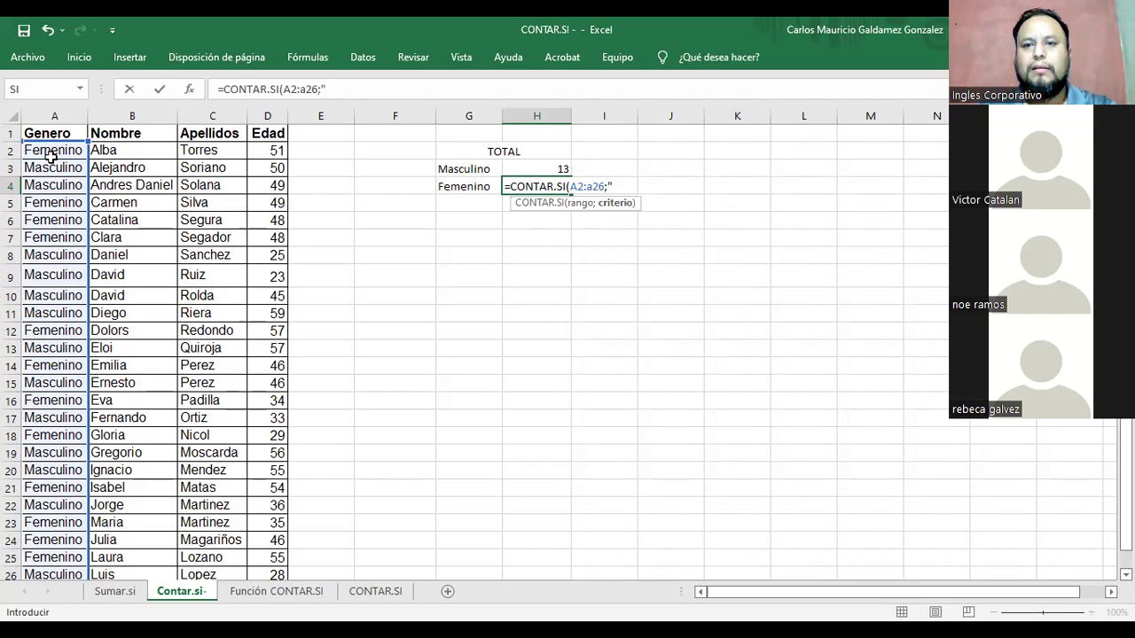
text(Feme)
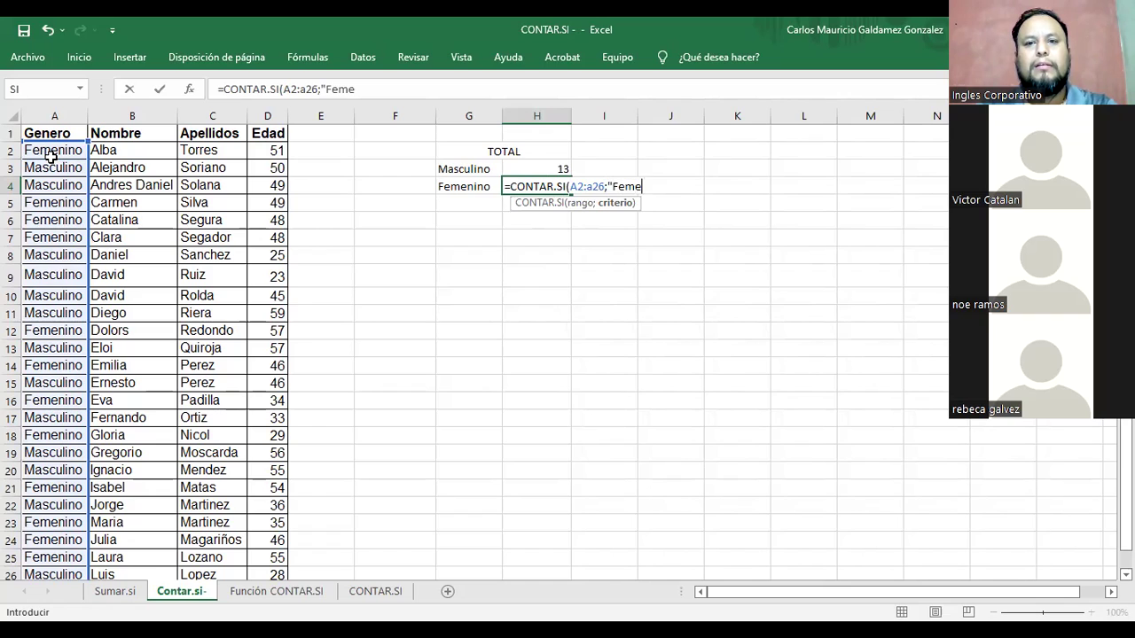
text(nino"))
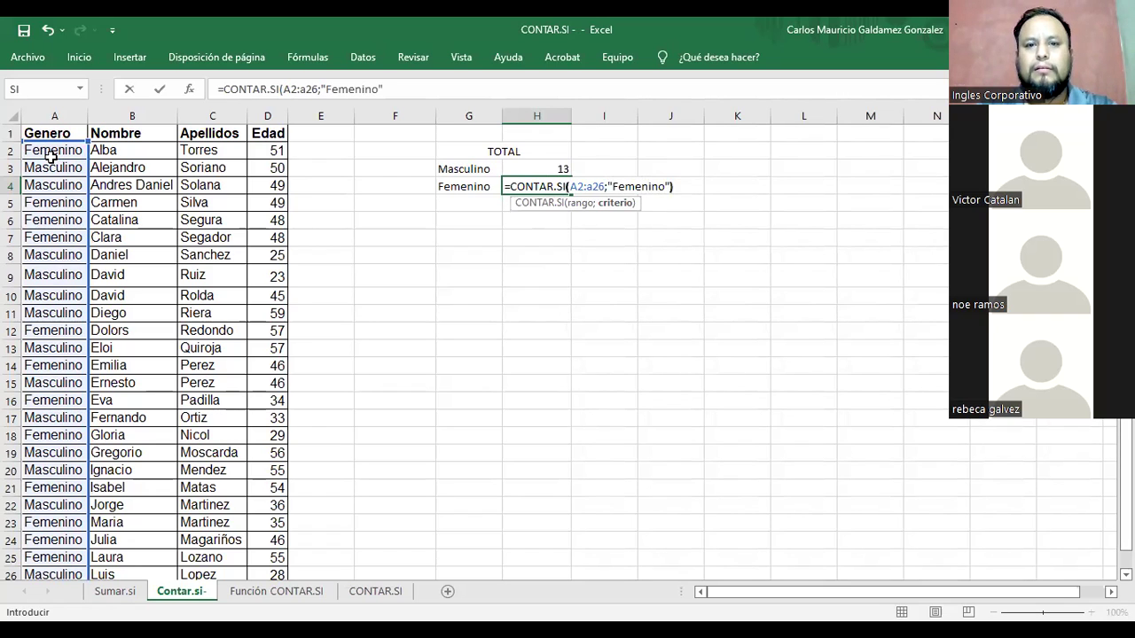
key(Return)
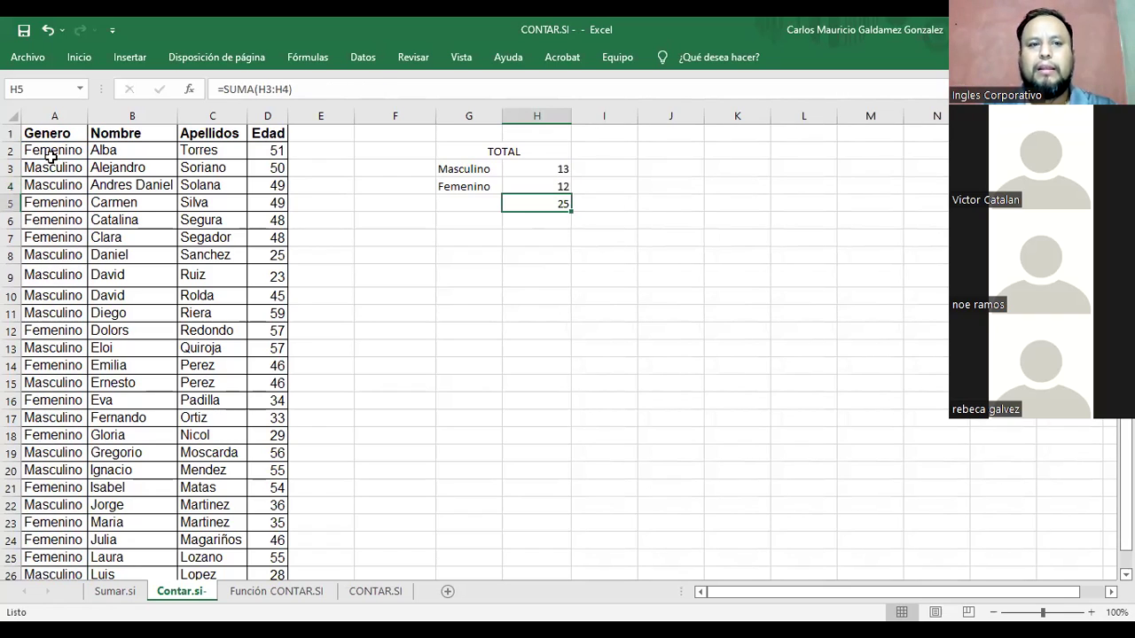
Compare the Masculino and Femenino counts in H3 and H4 and review their CONTAR.SI formulas
click(521, 188)
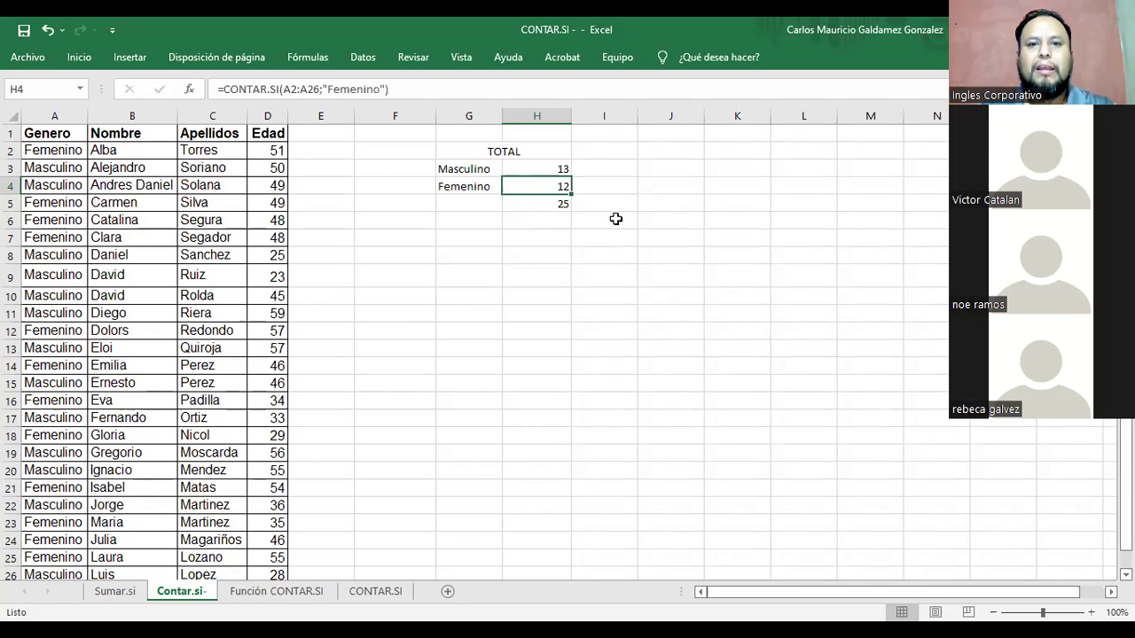
drag(520, 171, 548, 183)
click(449, 171)
click(543, 172)
click(548, 172)
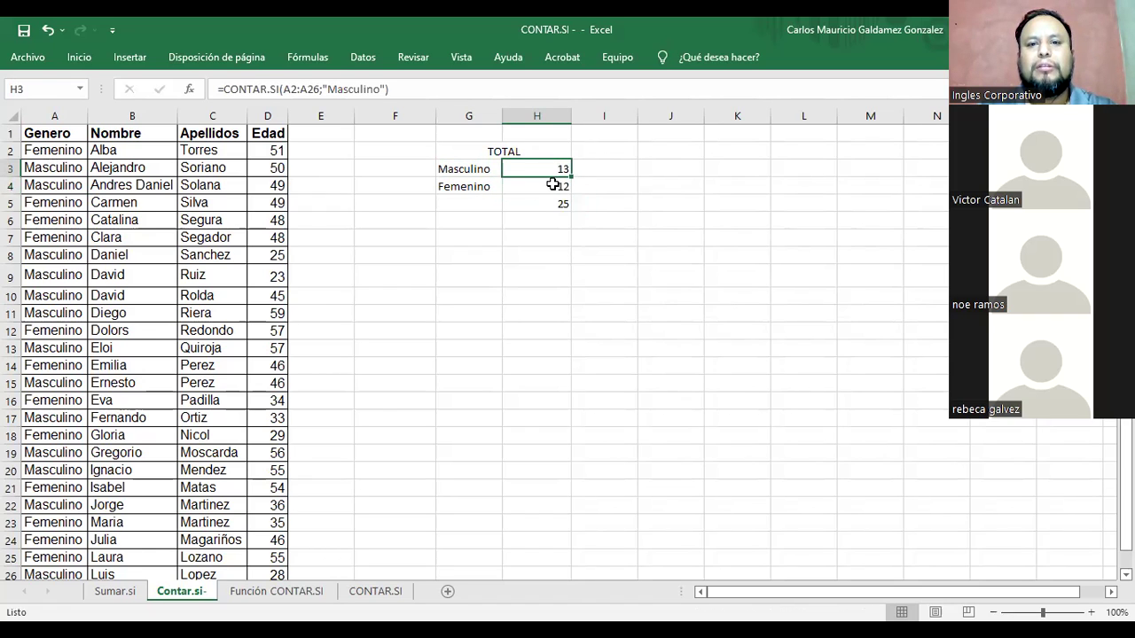
click(552, 184)
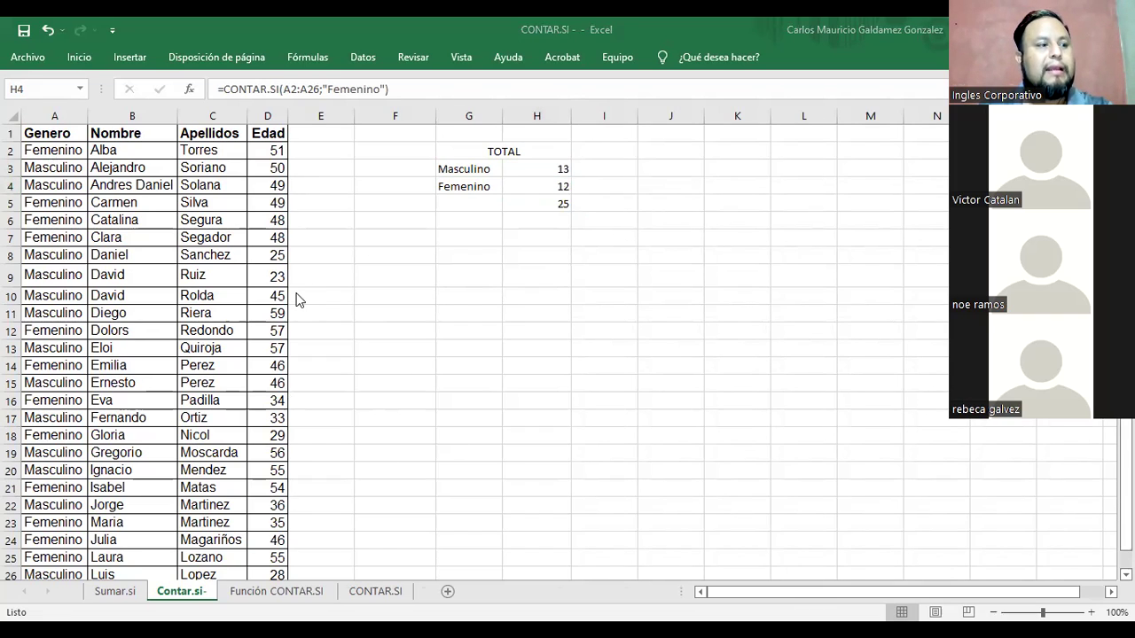
click(534, 168)
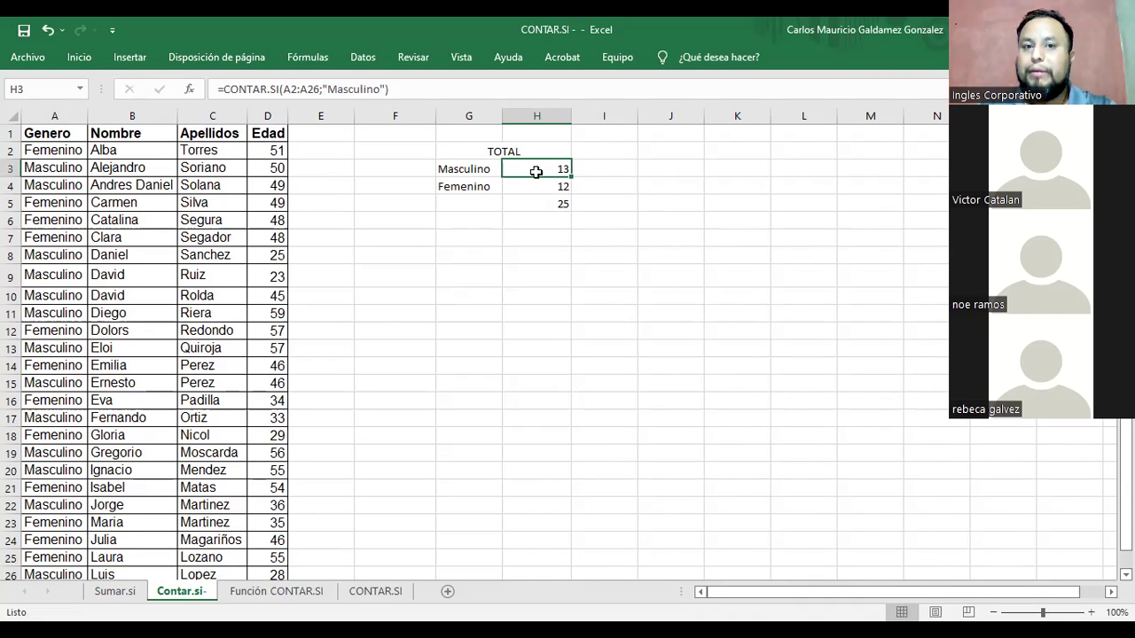
drag(535, 168, 538, 183)
click(530, 165)
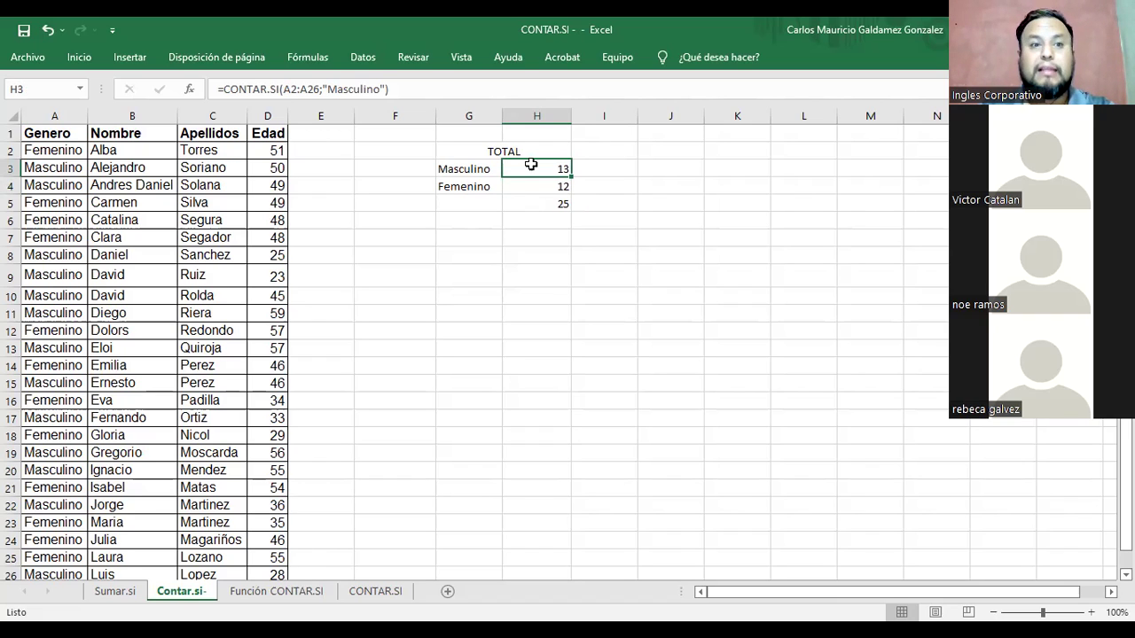
drag(522, 184, 517, 167)
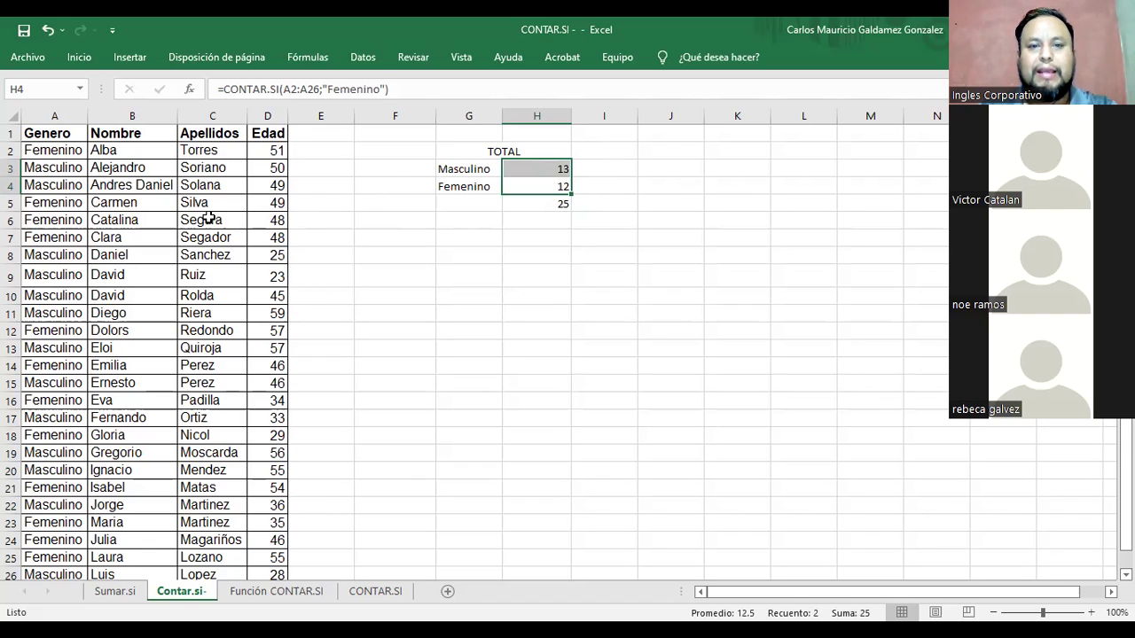
click(534, 174)
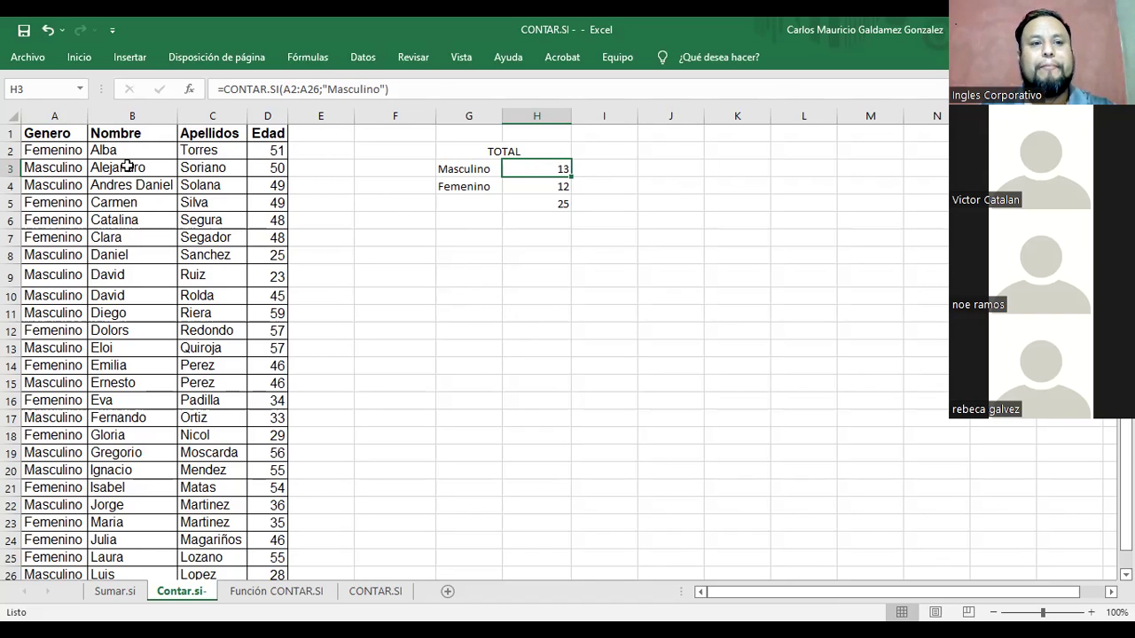
Enter a CONTAR.SI formula in G7 that counts the first name repeated in B9:B10 across the Nombre range B2:B26
drag(118, 152, 142, 149)
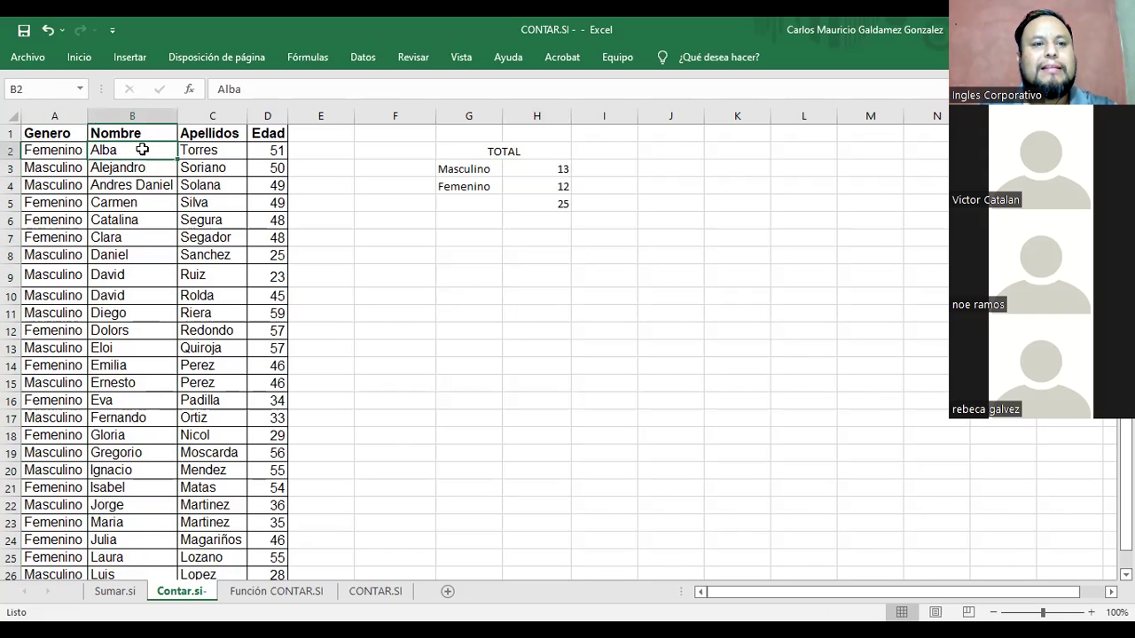
click(462, 237)
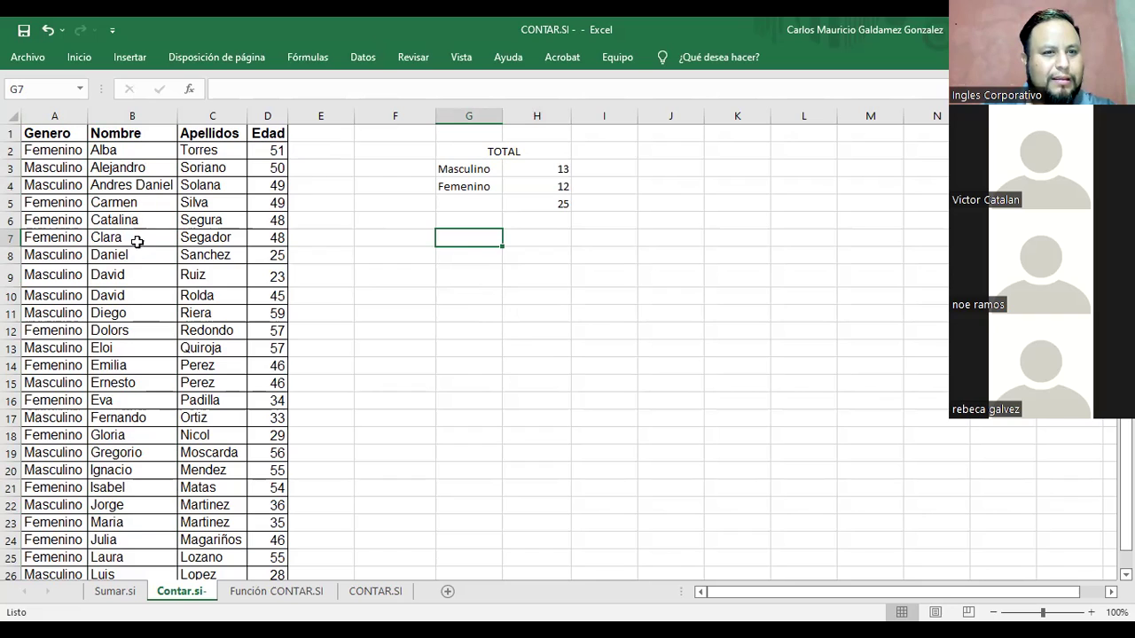
drag(142, 275, 140, 295)
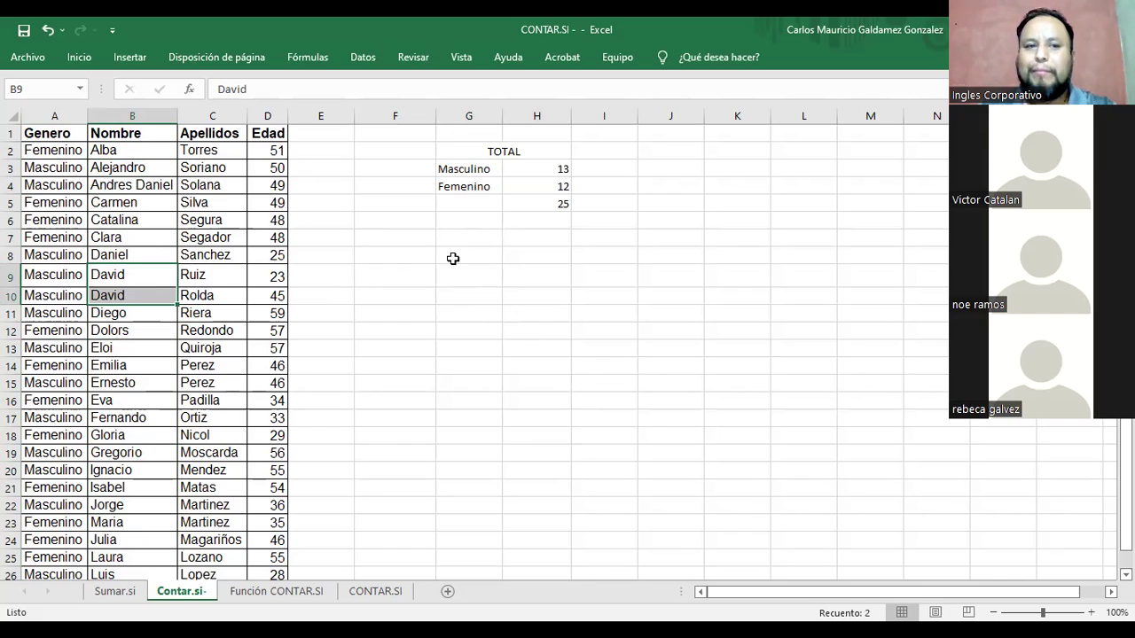
drag(126, 150, 115, 570)
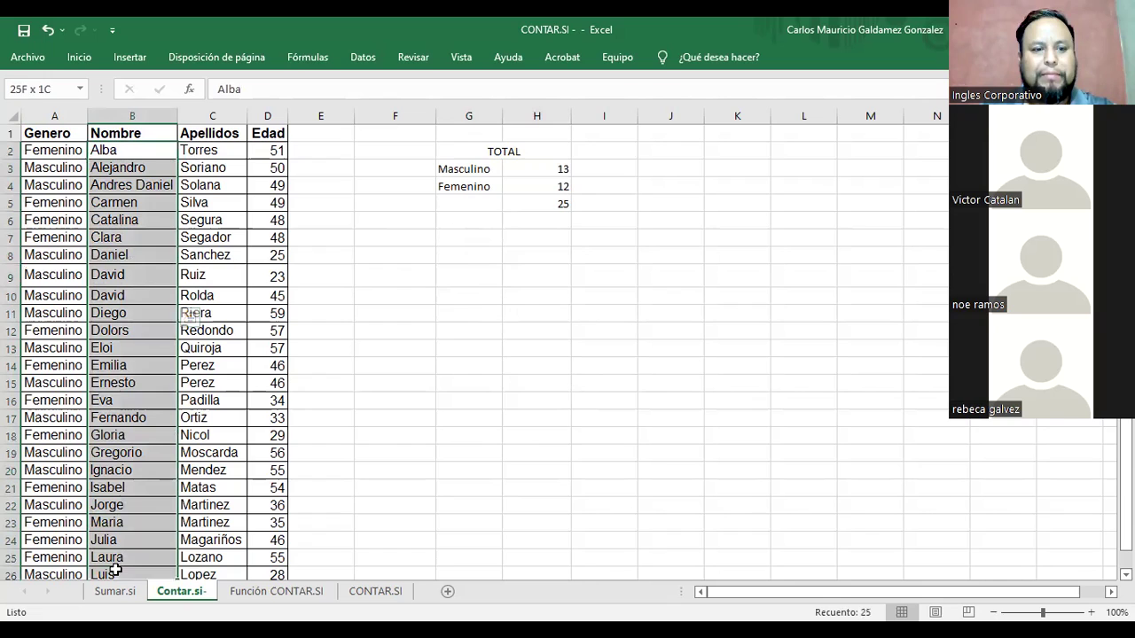
click(453, 236)
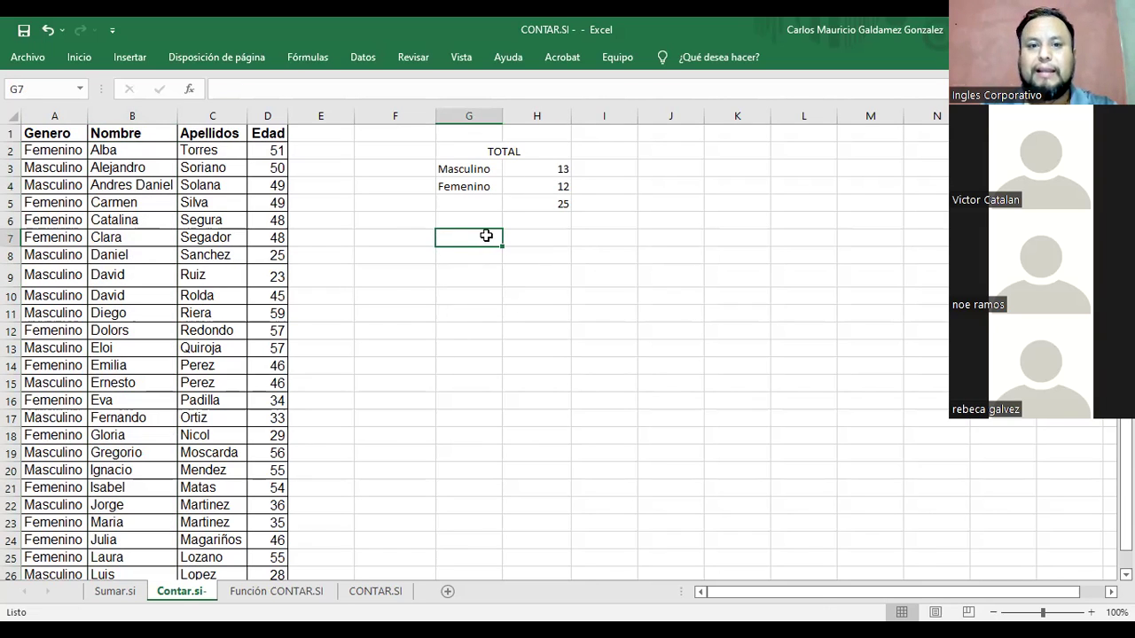
text(=)
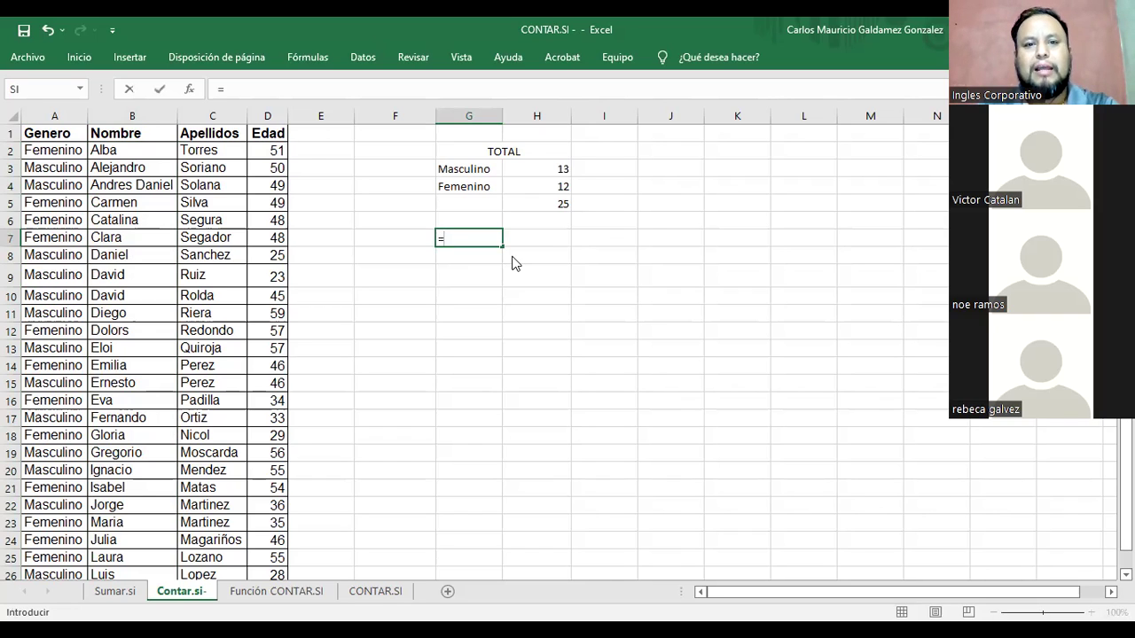
text(contar.si()
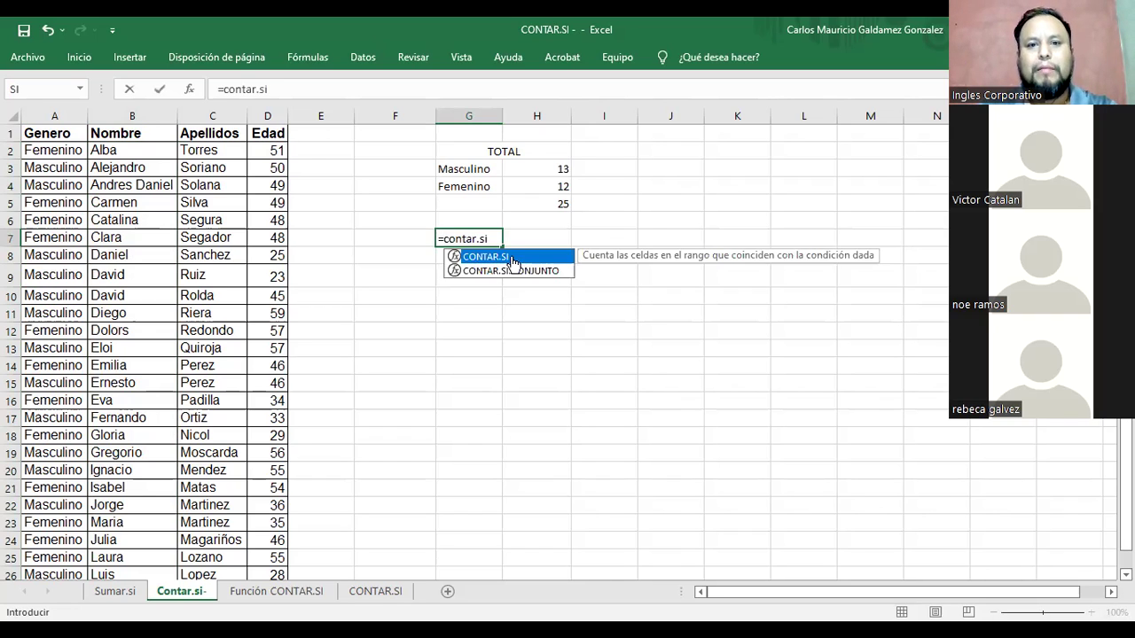
click(123, 151)
drag(146, 578, 136, 549)
text(;"Davi)
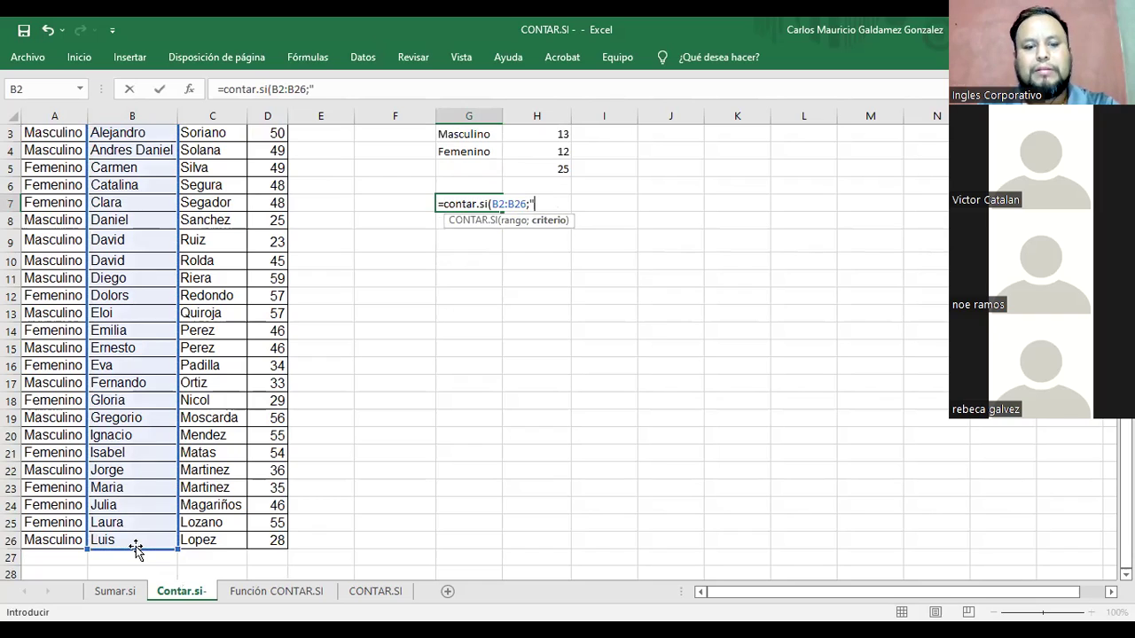
text(d)
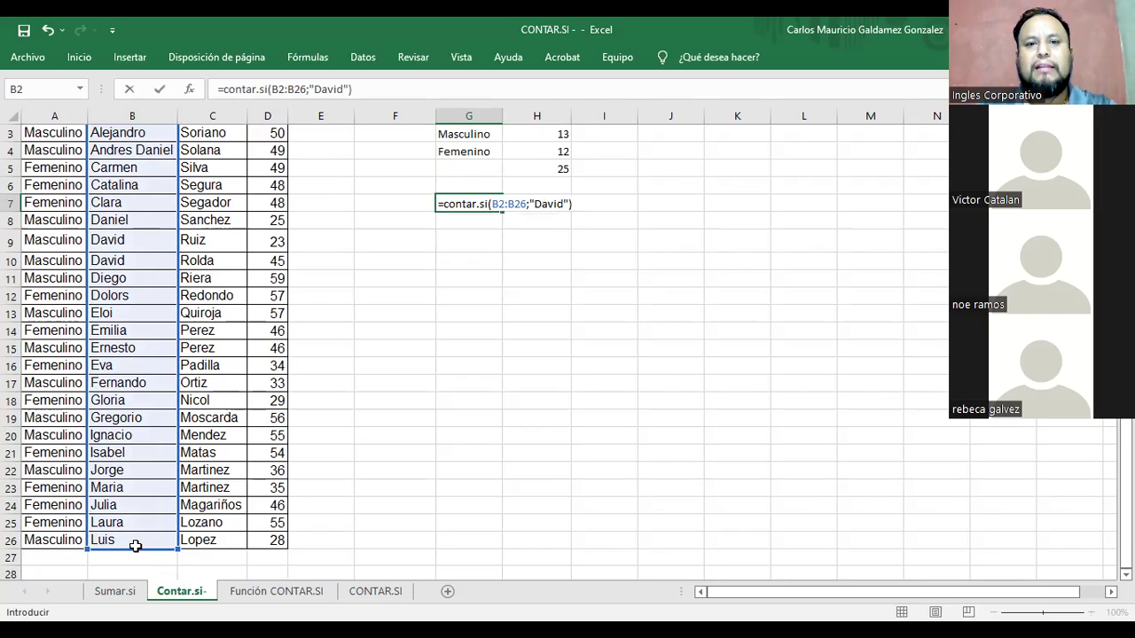
key(Return)
key(Up)
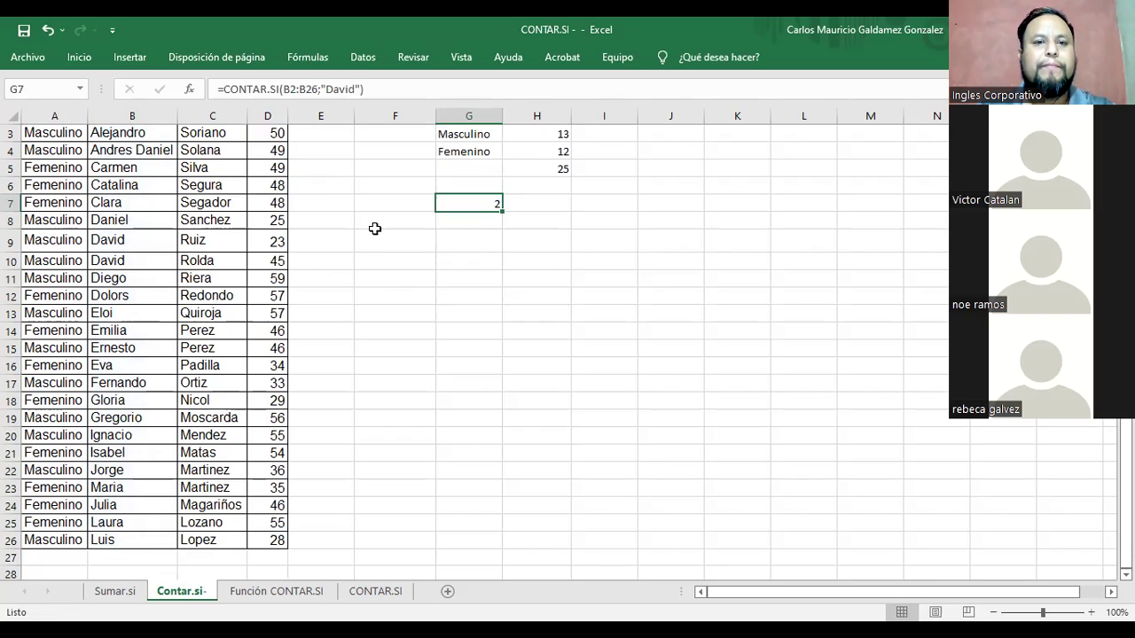
Label the name count by entering the counted first name in F7, and move F7:G7 one column over to G7:H7
click(386, 204)
text(David)
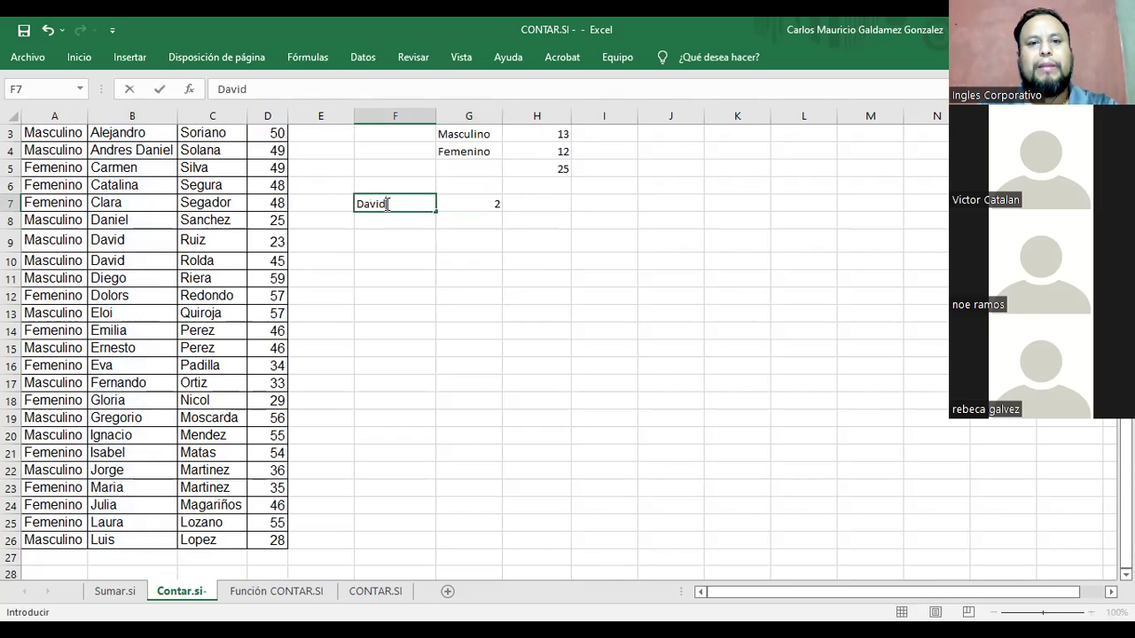
key(Tab)
drag(394, 203, 456, 202)
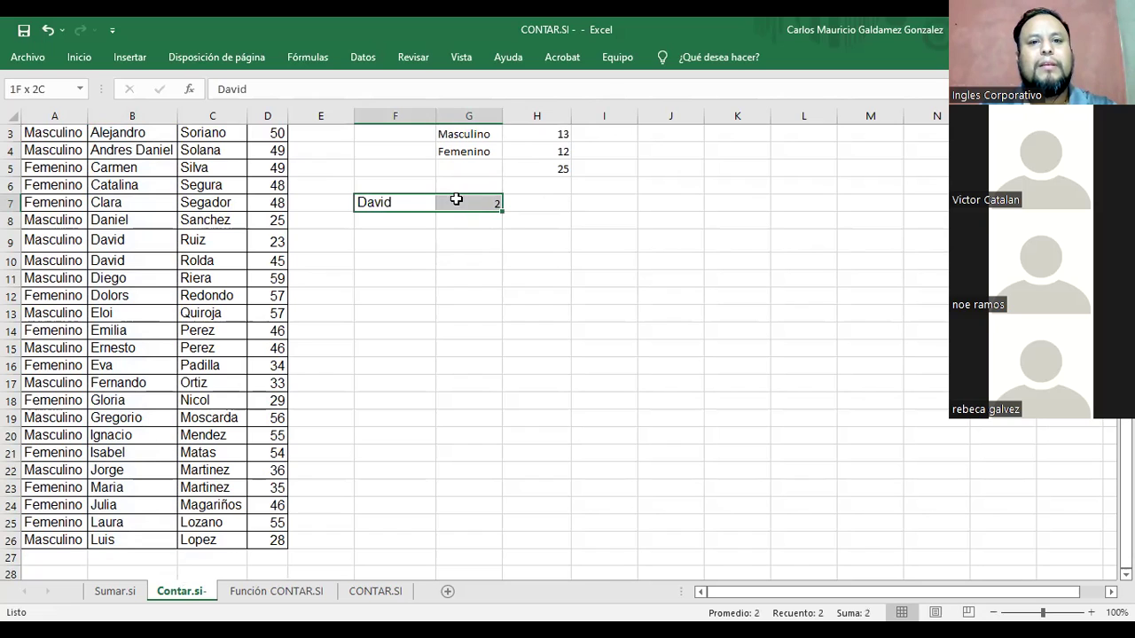
scroll(626, 338, up, 1)
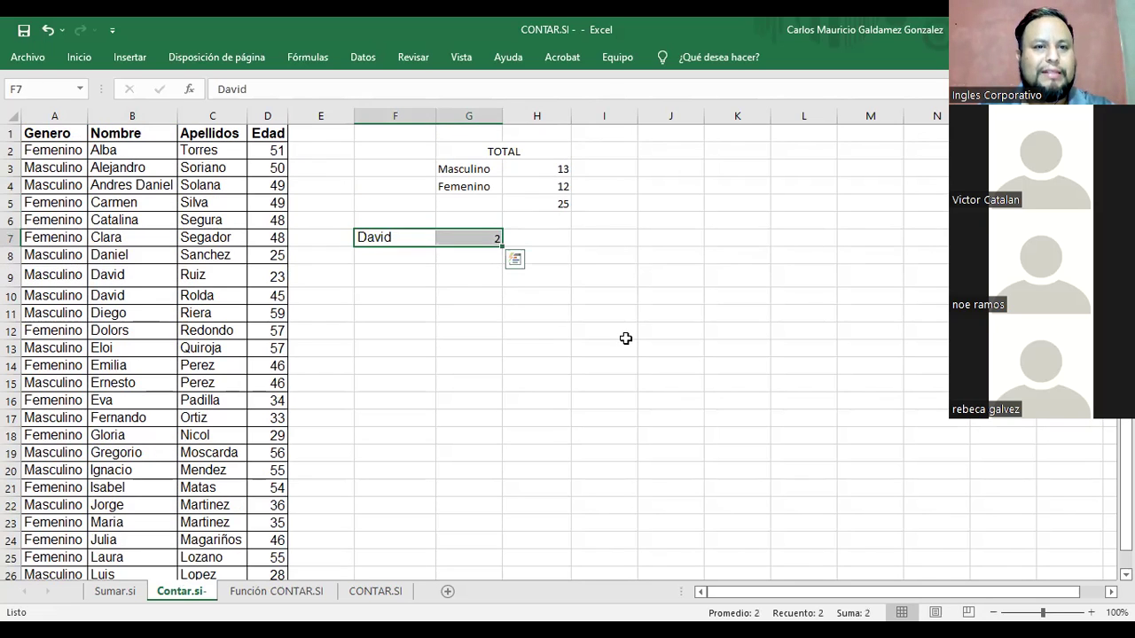
drag(394, 251, 484, 290)
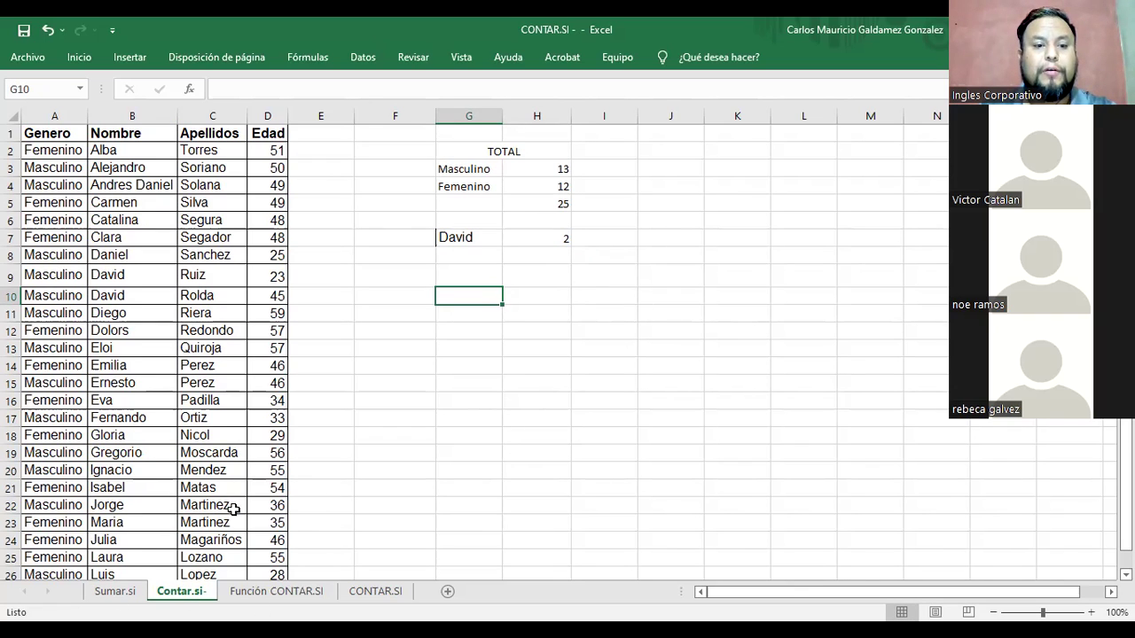
click(538, 242)
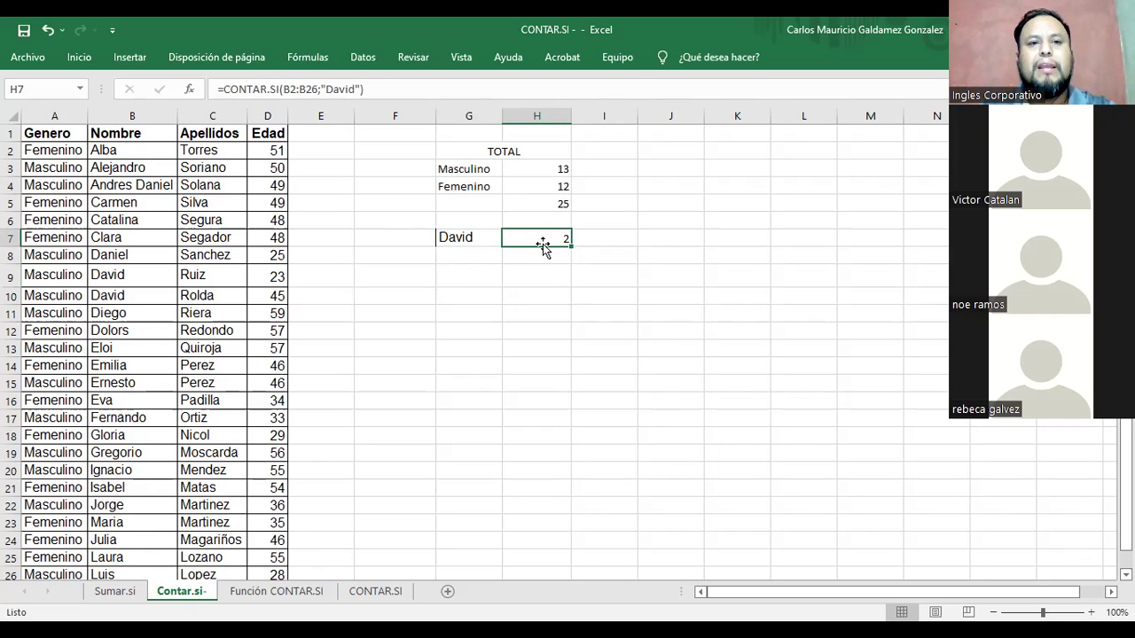
Look at the Sumar.si sheet again and switch to the presentation slide explaining the CONTAR.SI function
click(115, 593)
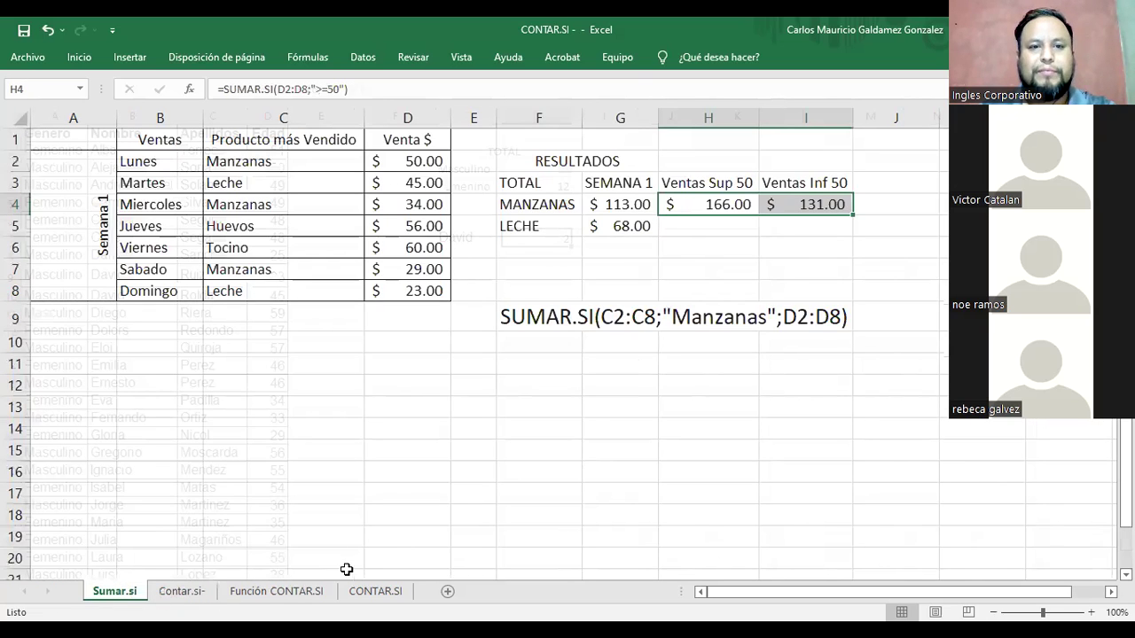
key(ctrl+Page_Down)
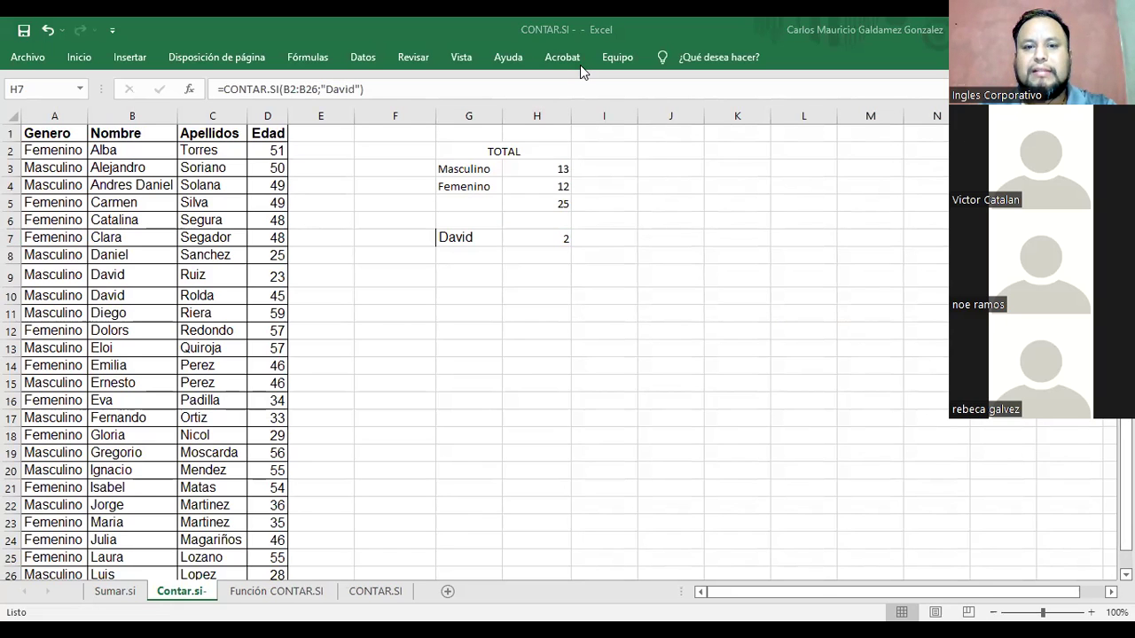
key(alt+Tab)
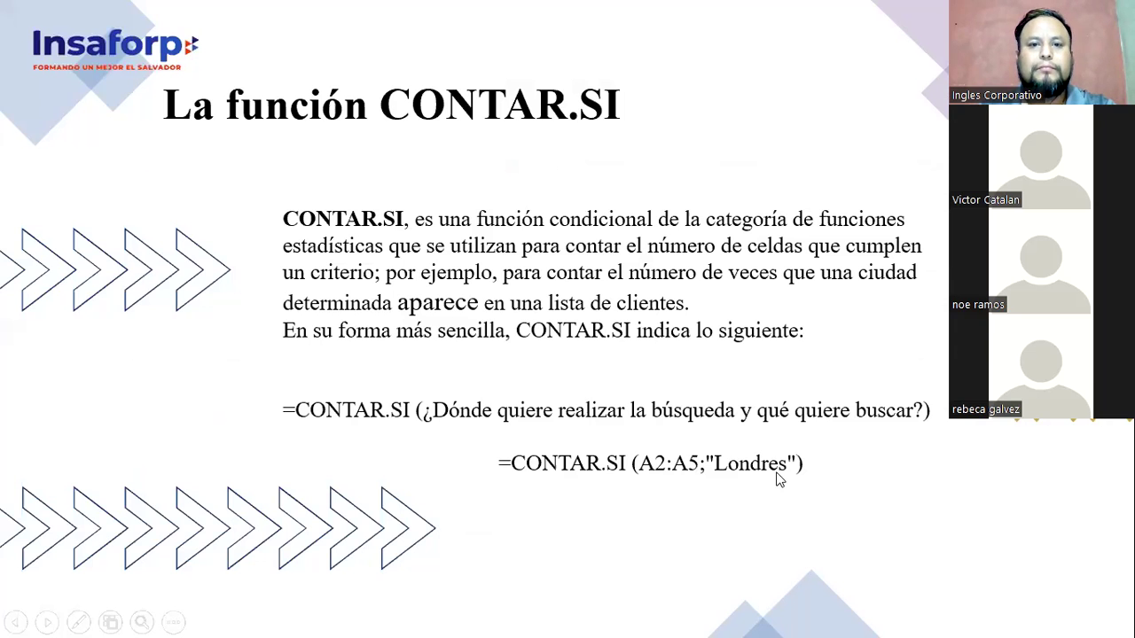
Advance the presentation to the Ejemplo slide, switch to the Función CONTAR.SI sheet in Excel, and narrow column R
click(777, 479)
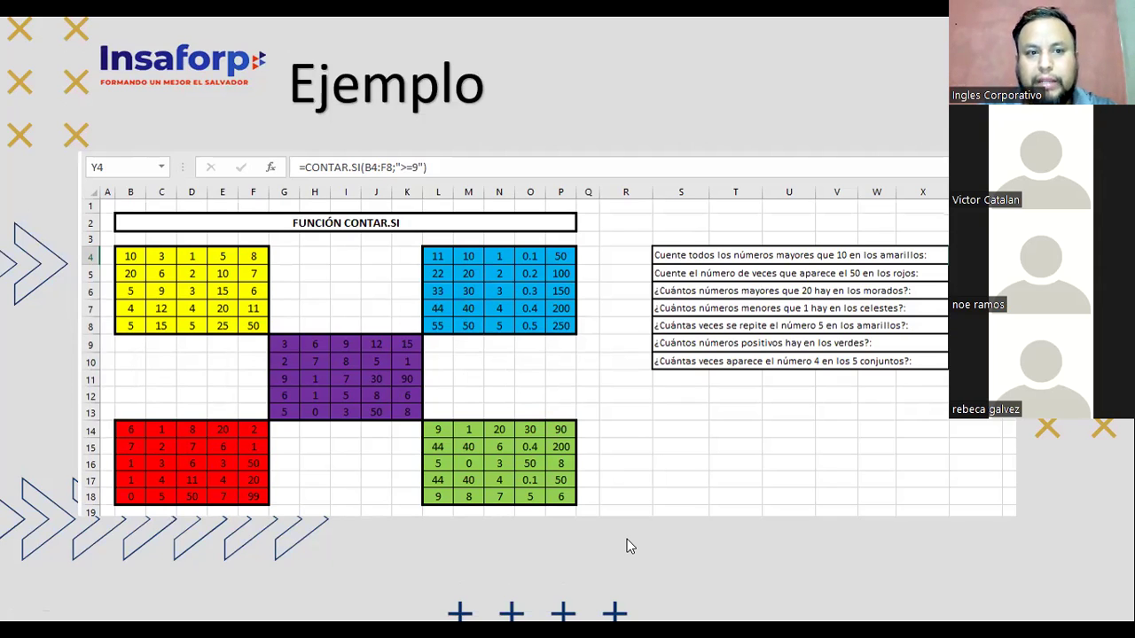
key(alt+Tab)
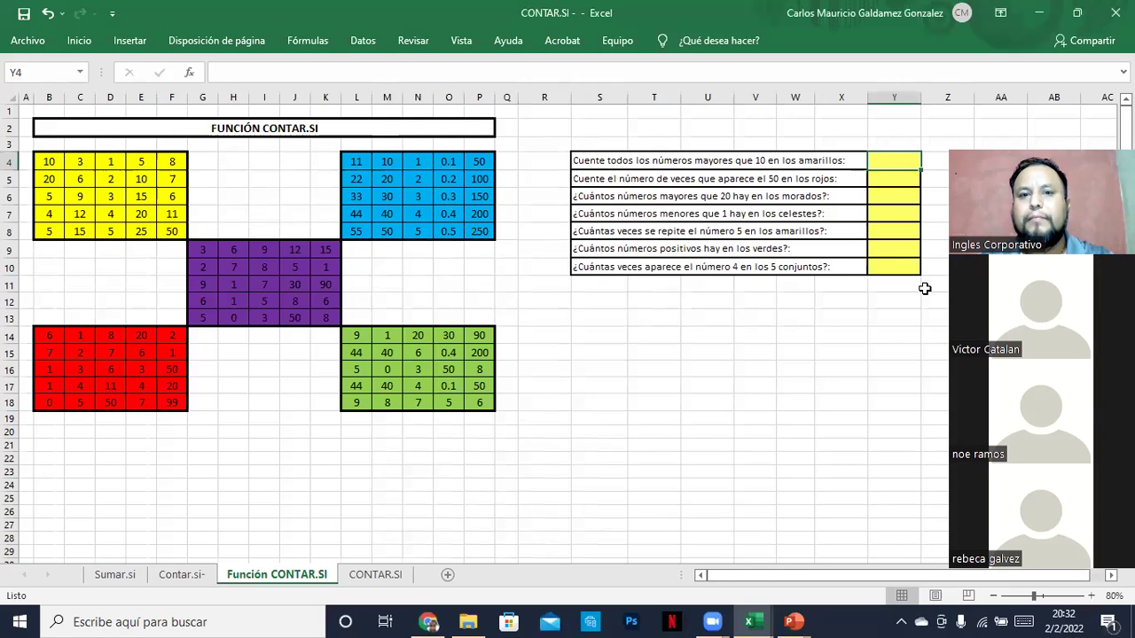
drag(570, 102, 531, 110)
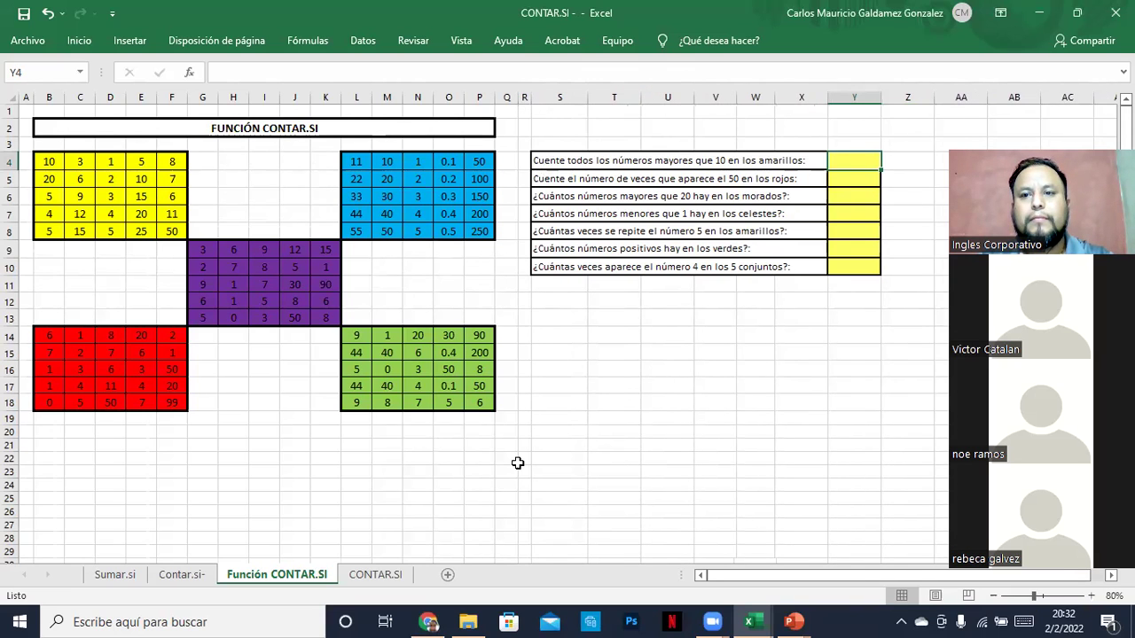
Set a custom zoom of 85% on the Función CONTAR.SI sheet and select answer cell Y4
scroll(518, 463, up, 2)
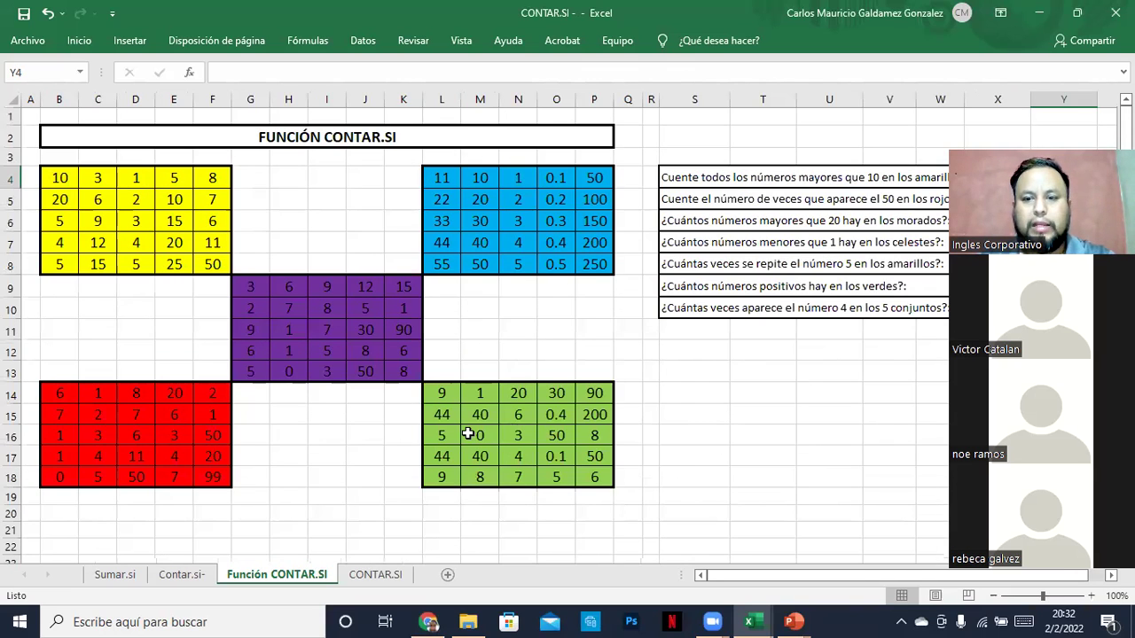
click(1114, 597)
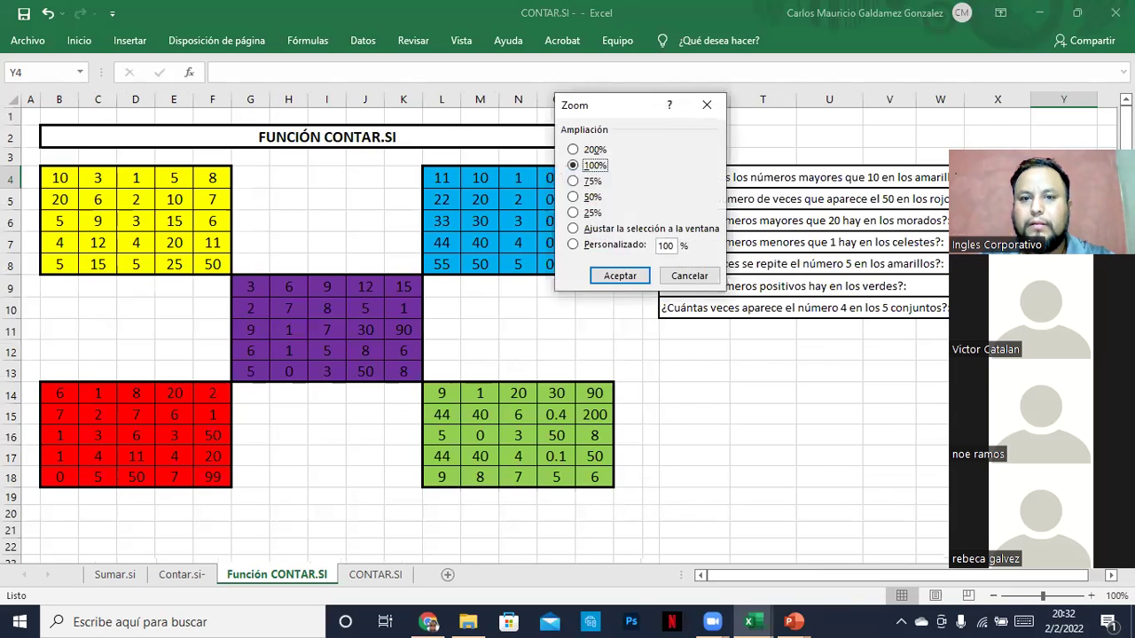
double_click(671, 246)
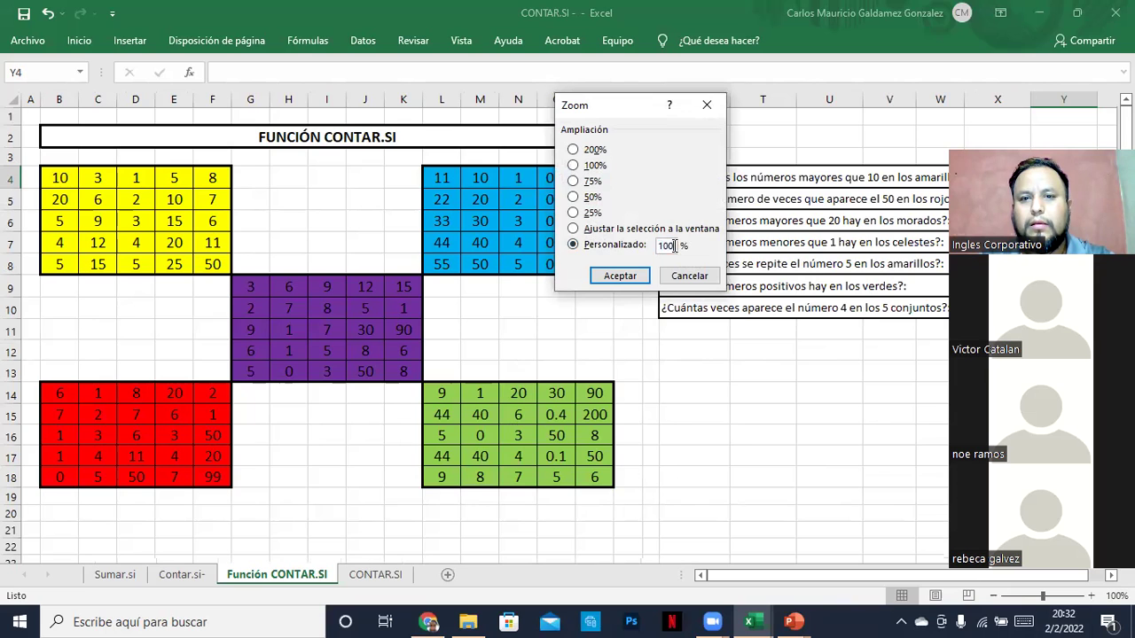
text(85)
key(Return)
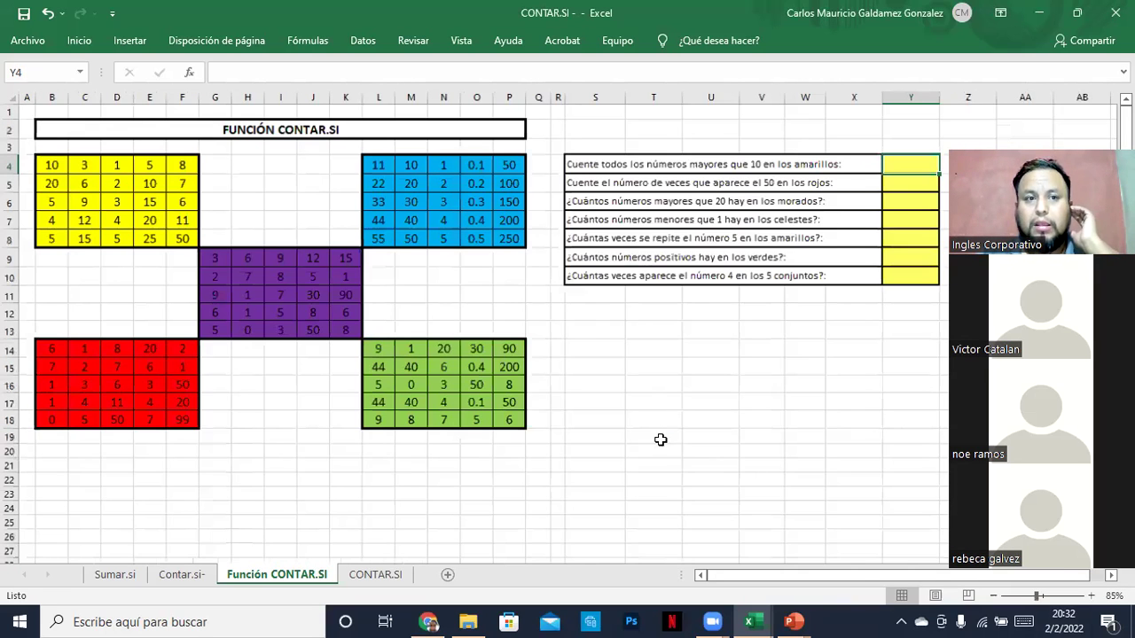
click(665, 428)
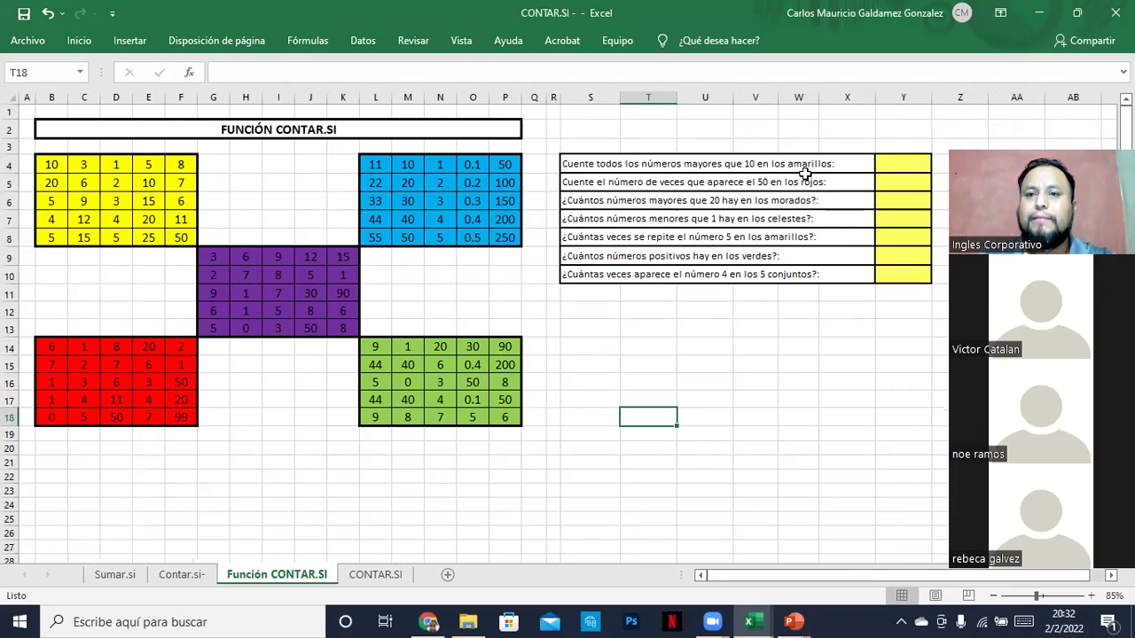
click(900, 166)
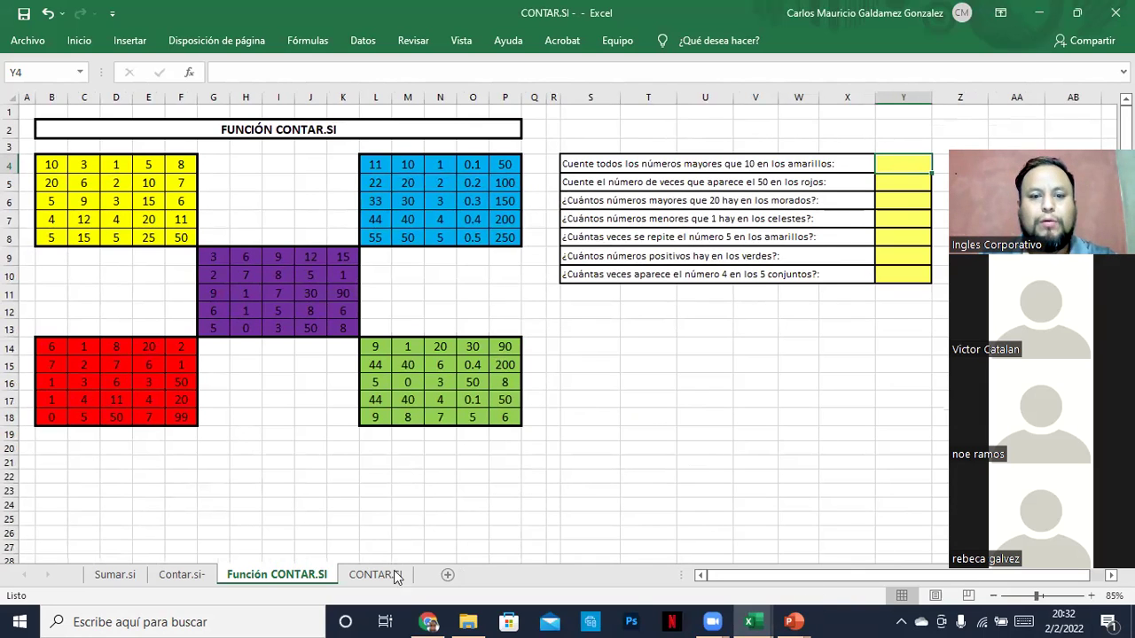
Copy the entire Función CONTAR.SI sheet and paste it into a new blank workbook
click(430, 621)
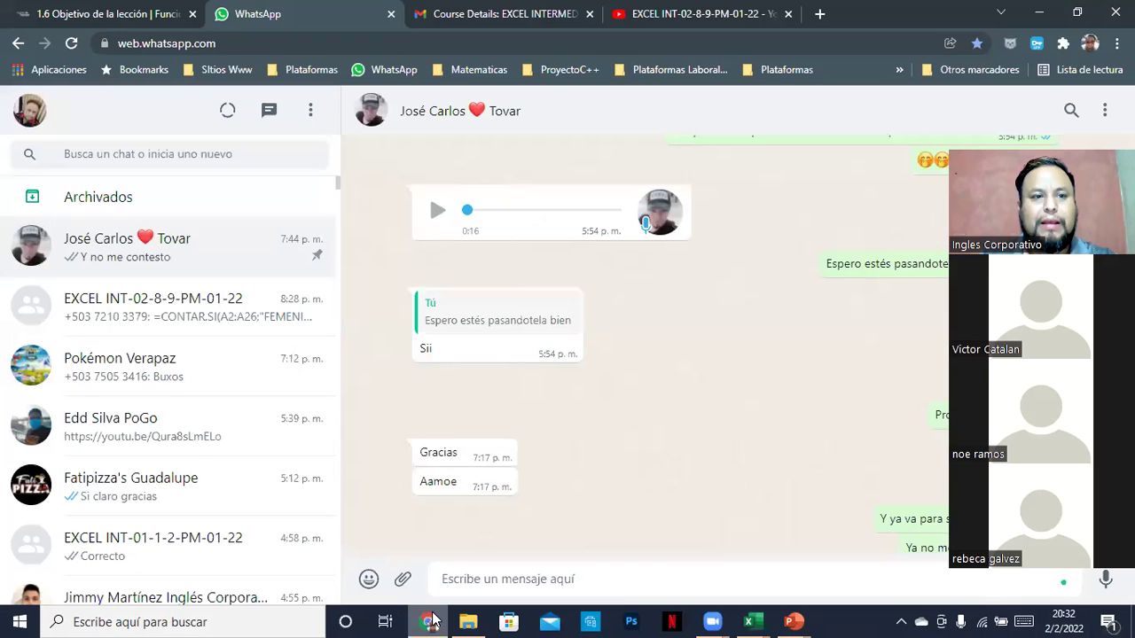
click(431, 620)
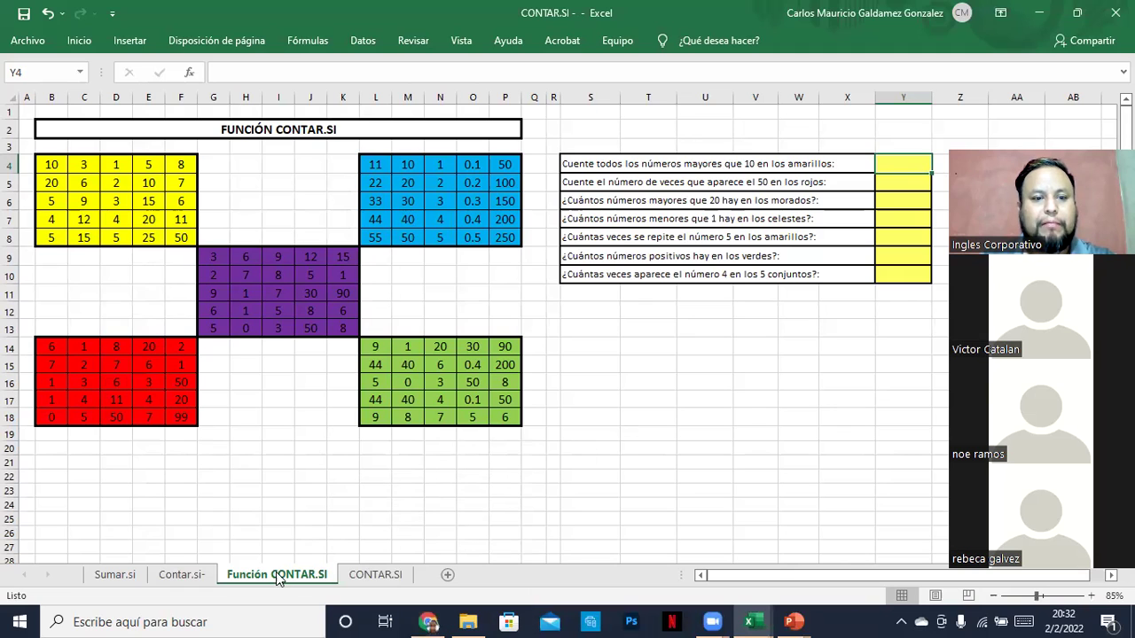
click(13, 97)
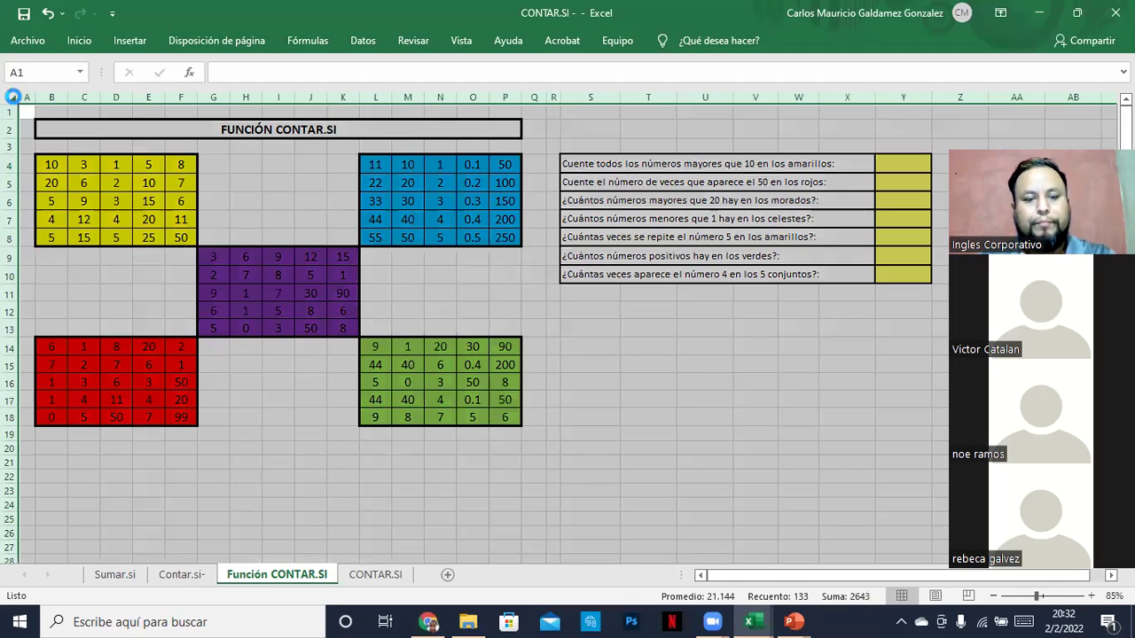
key(ctrl+c)
key(ctrl+n)
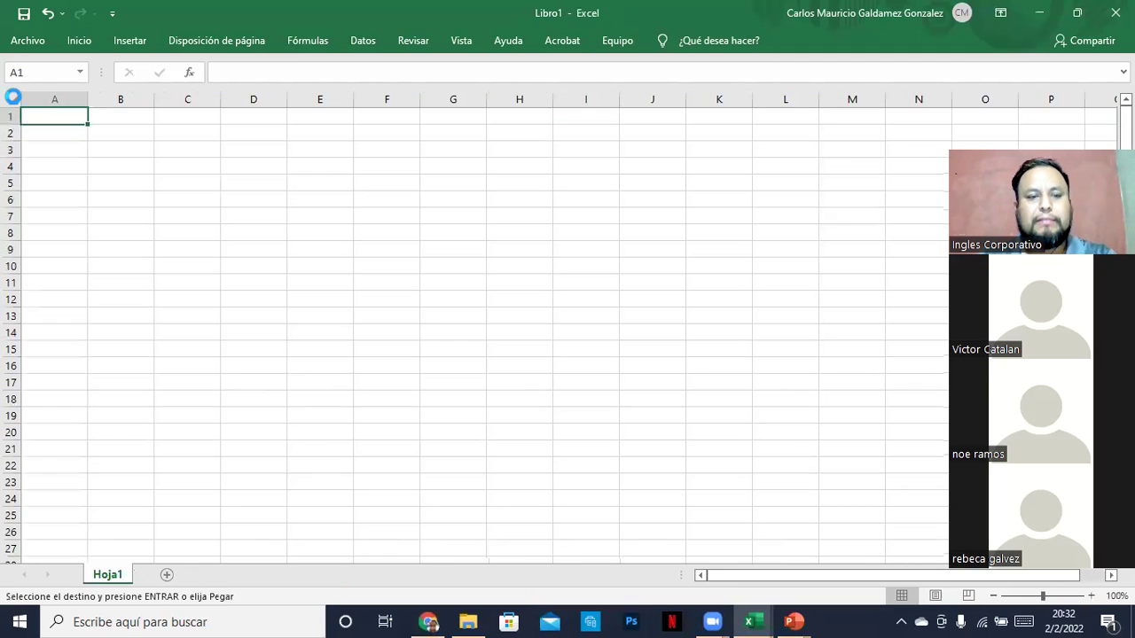
key(ctrl+v)
click(364, 372)
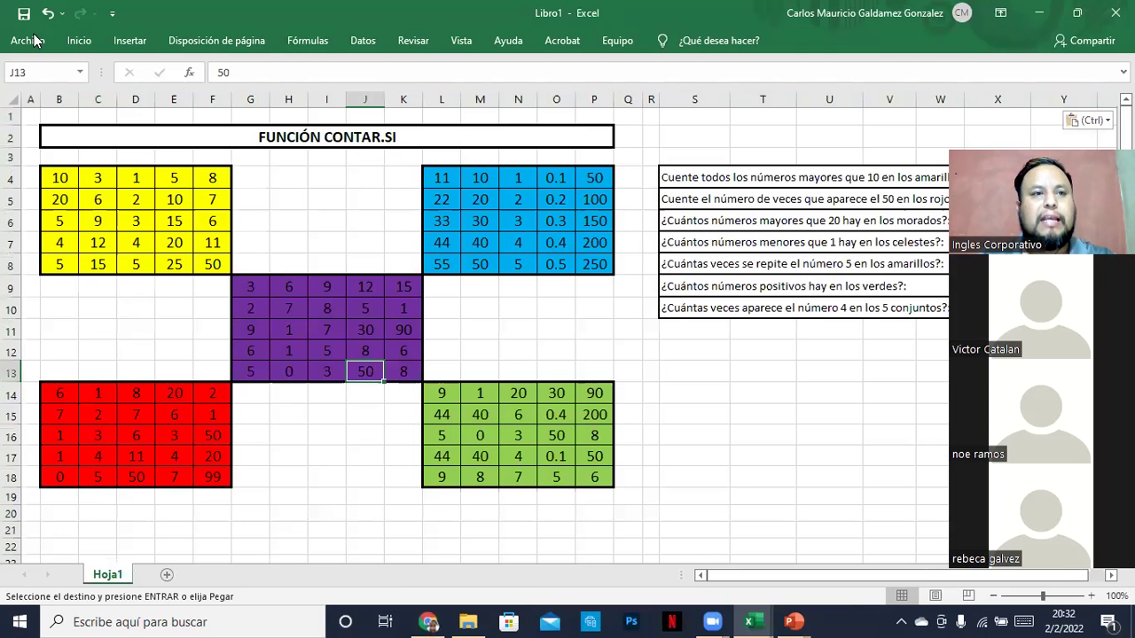
Save the new workbook as Libro1 in the Escritorio folder, replacing the author with the instructor's name
key(ctrl+s)
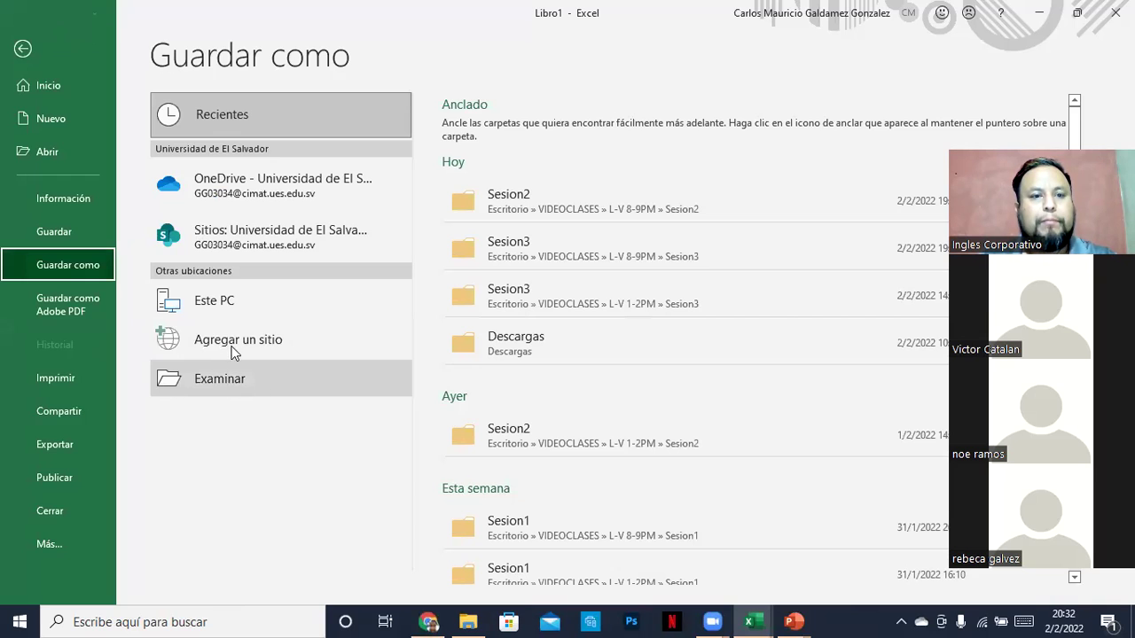
click(249, 381)
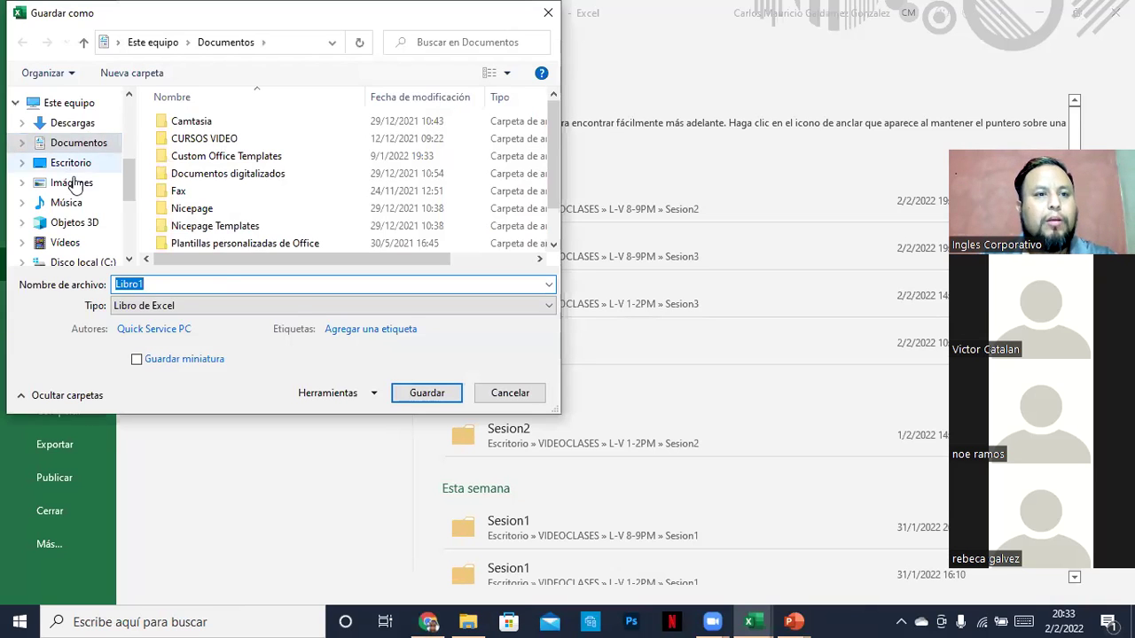
click(71, 163)
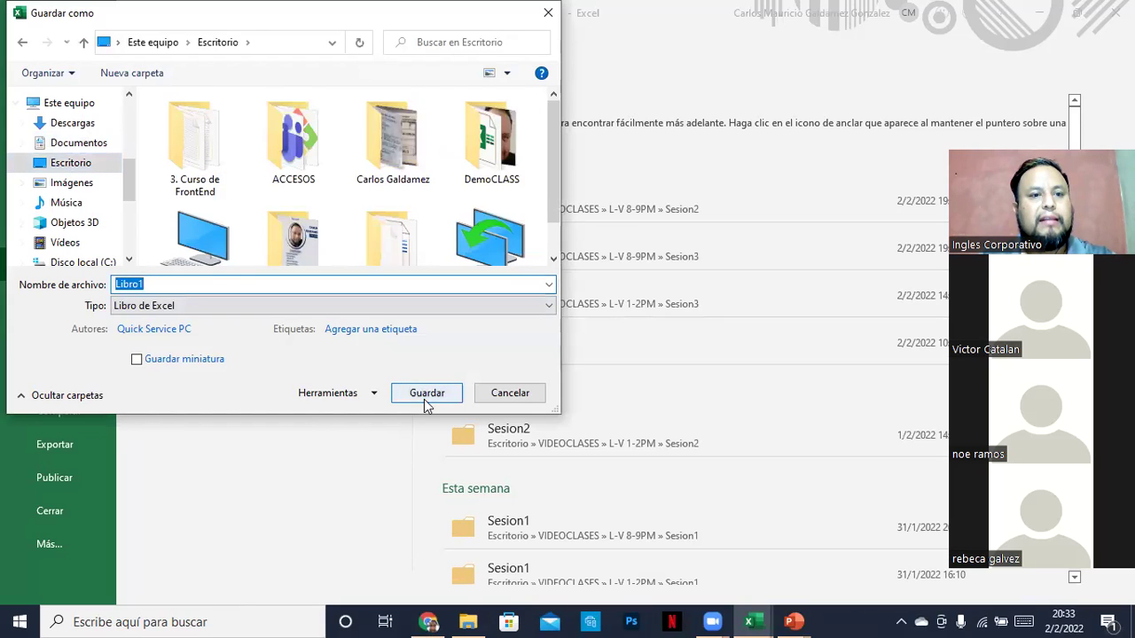
click(193, 329)
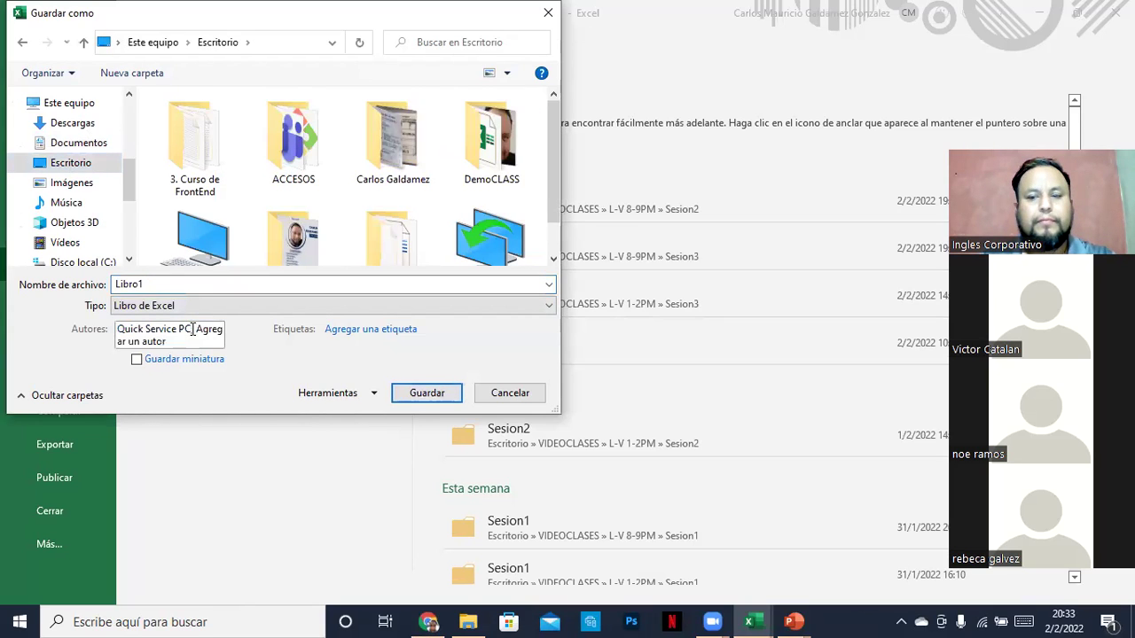
text(Carlos Galdamez)
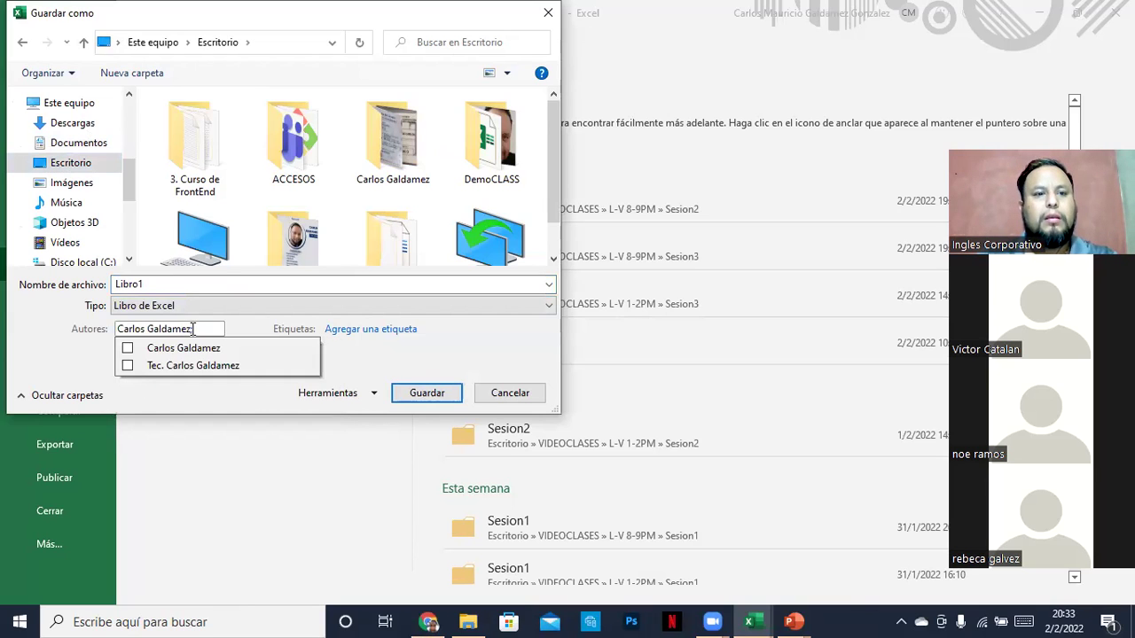
key(Return)
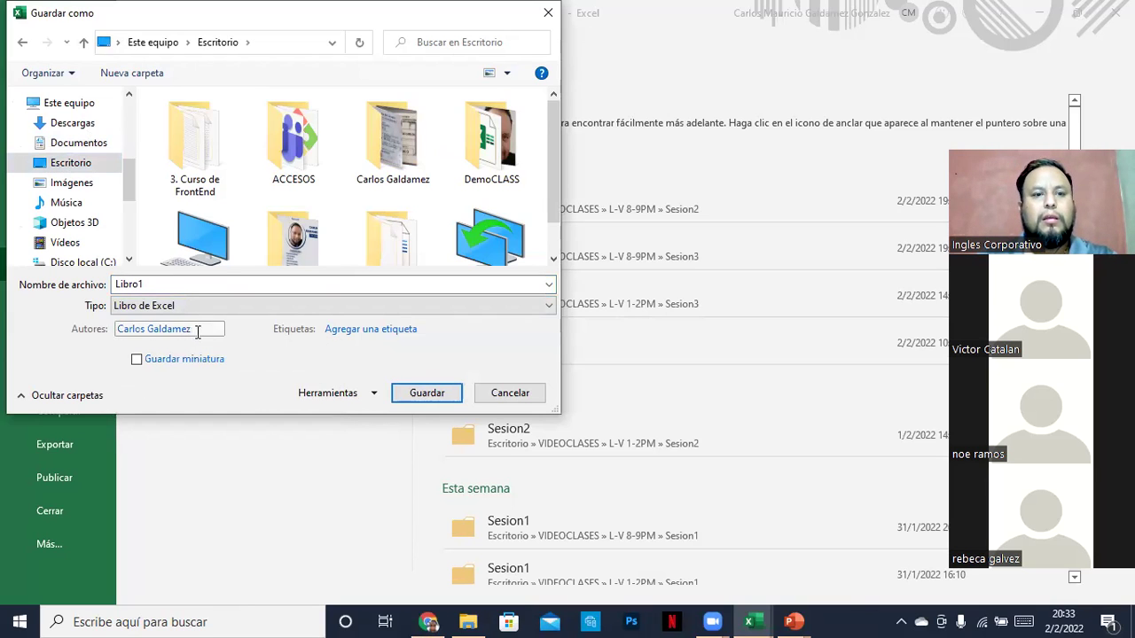
click(429, 396)
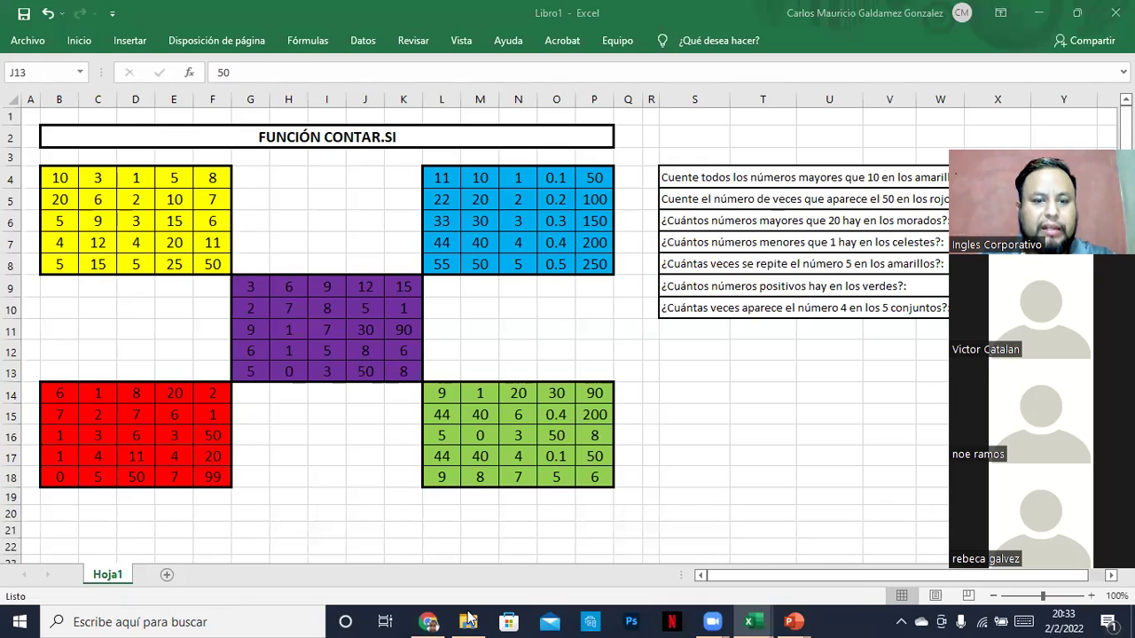
Switch to WhatsApp and send the Libro1 file from the Escritorio folder to the EXCEL INT-02-8-9-PM-01-22 group
click(430, 621)
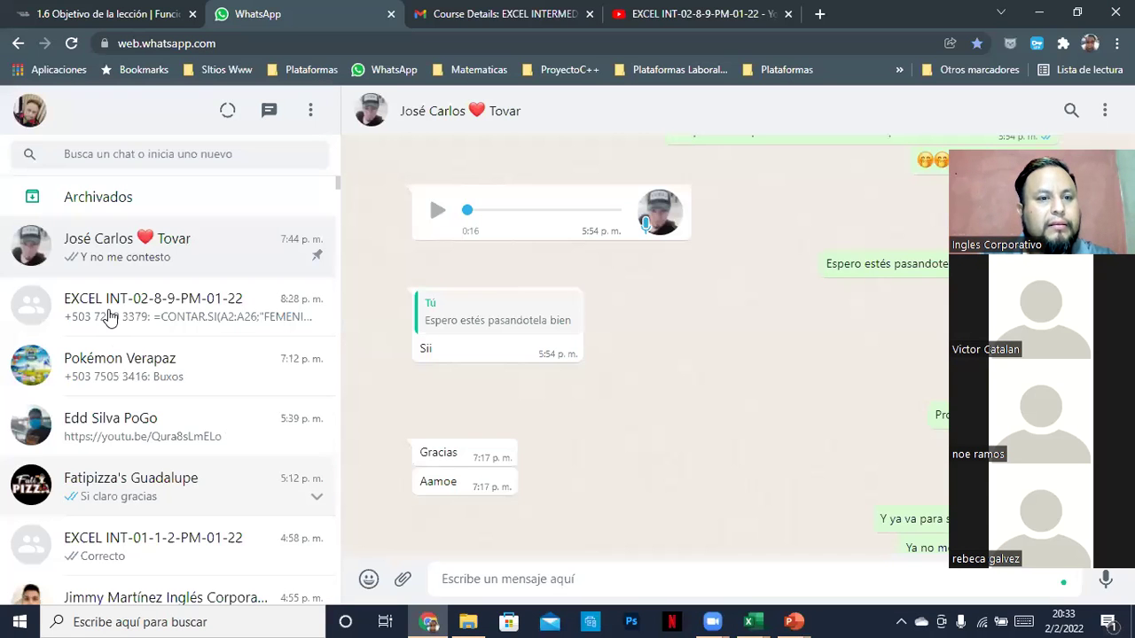
click(468, 622)
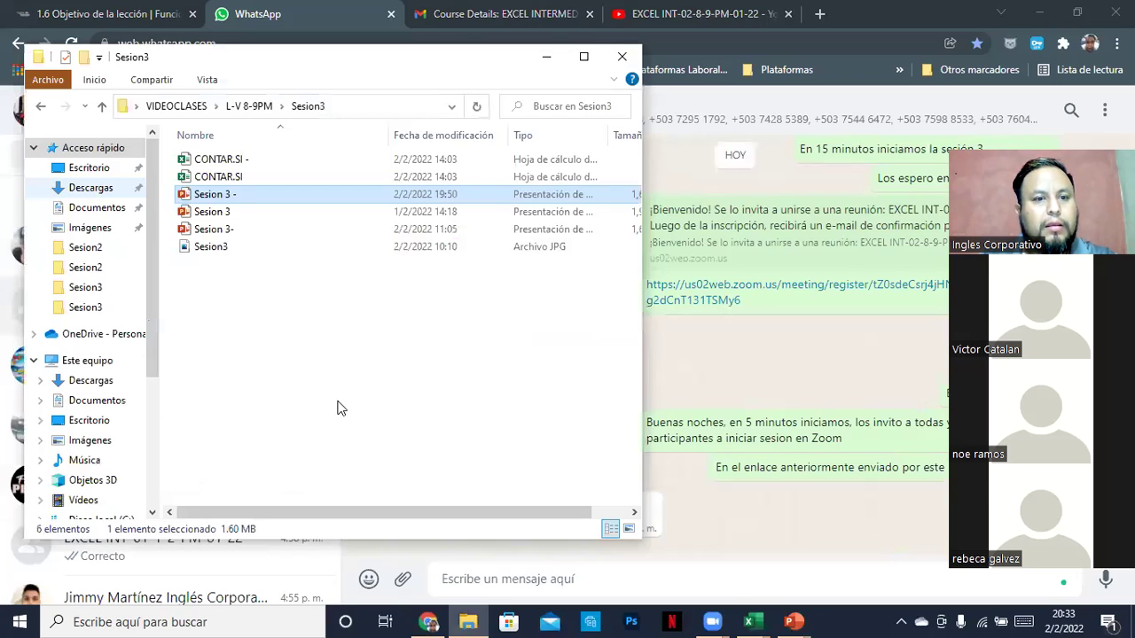
click(89, 167)
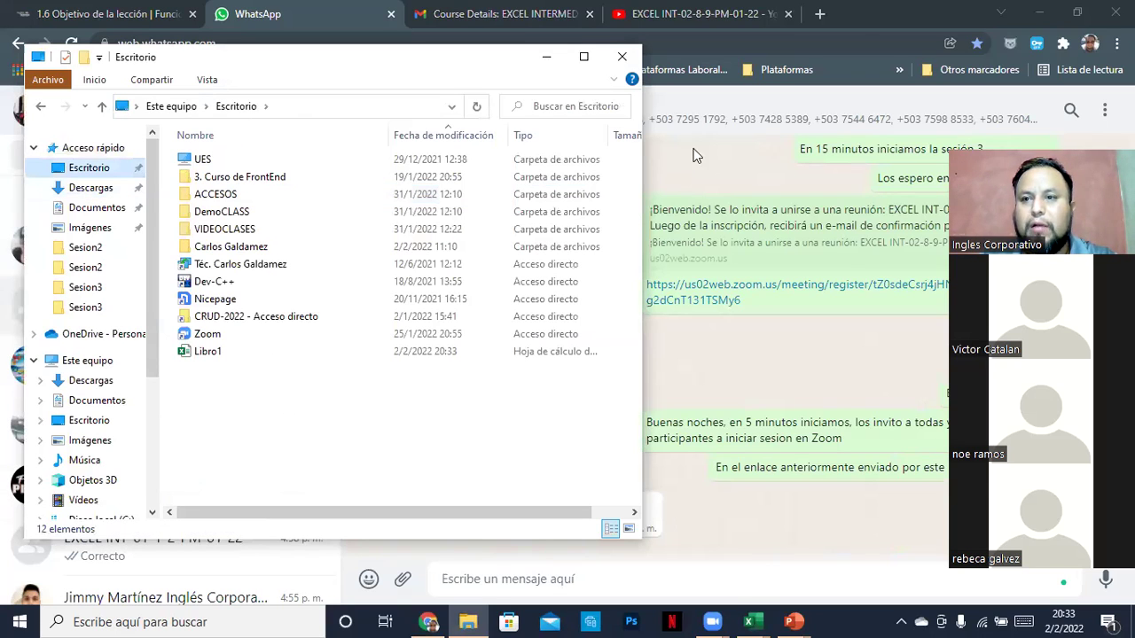
drag(1028, 302, 658, 309)
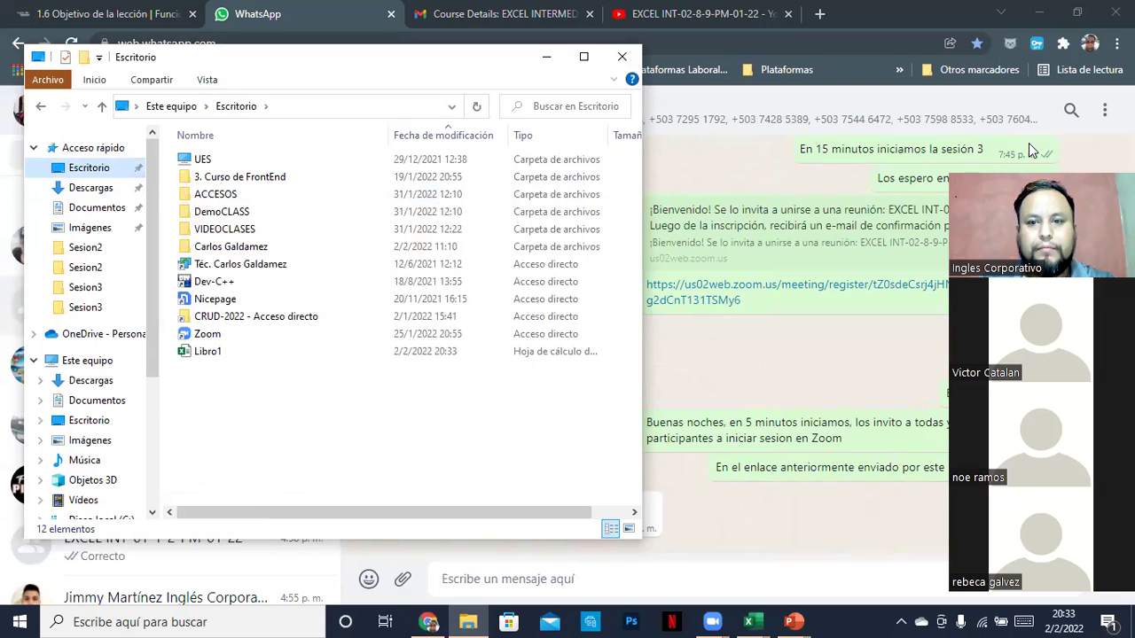
click(1030, 150)
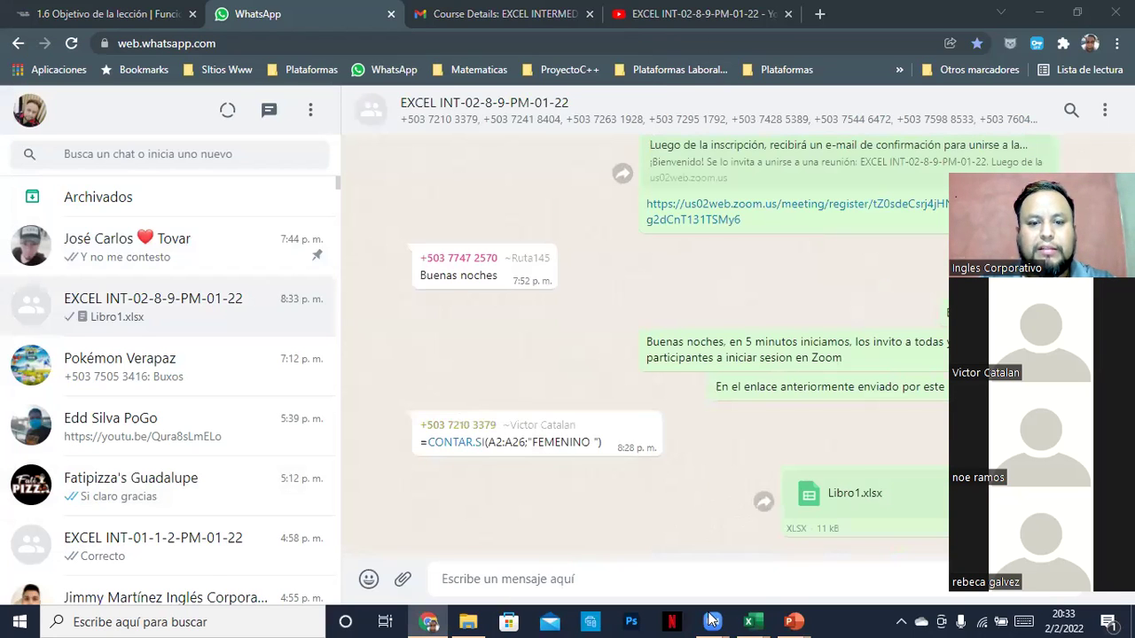
Return to the Función CONTAR.SI sheet of the original workbook in Excel and clear the whole-sheet selection
click(432, 621)
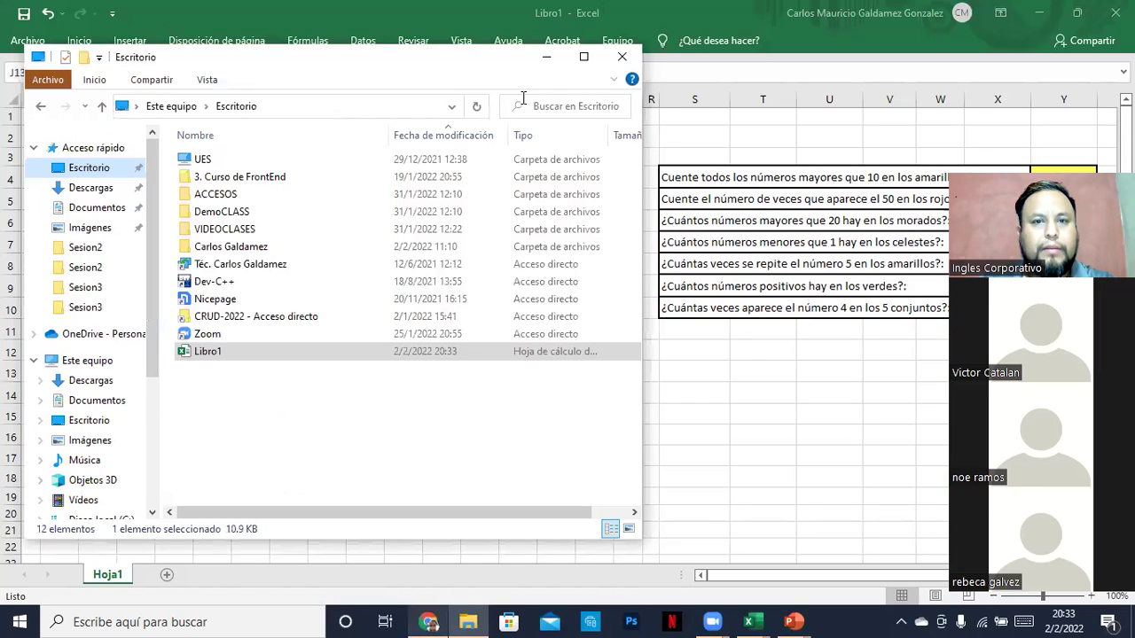
click(550, 56)
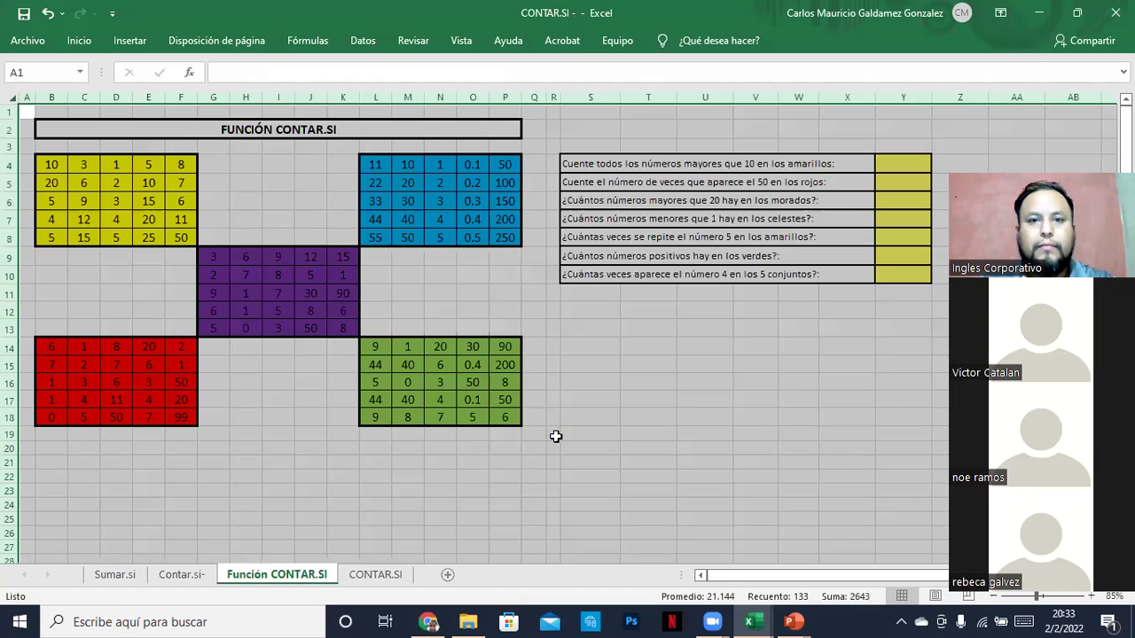
click(622, 401)
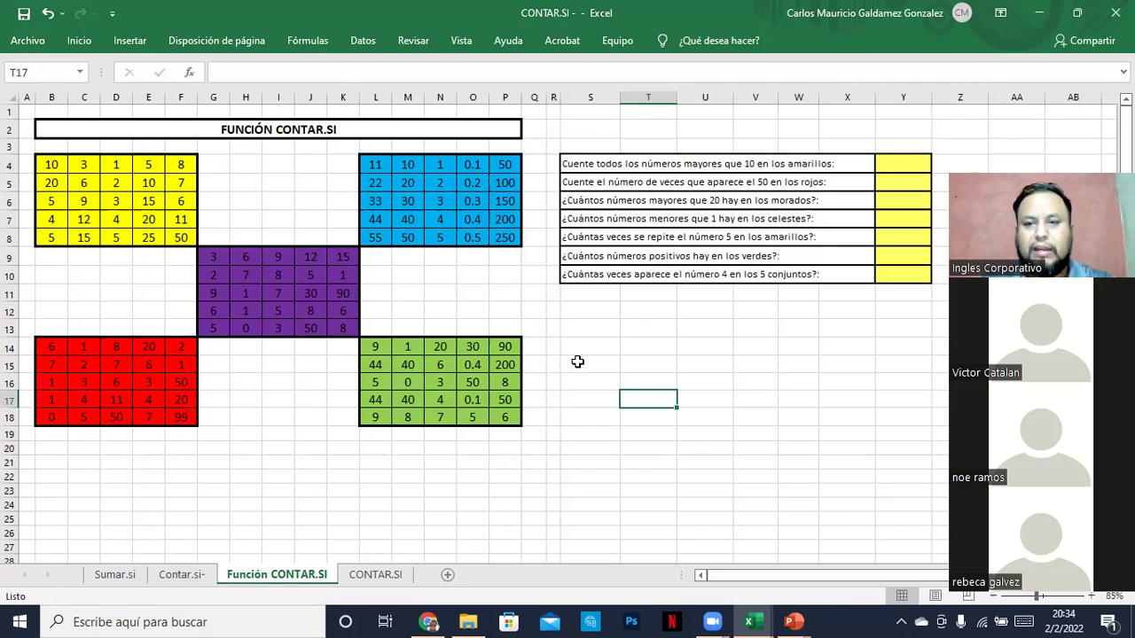
click(574, 293)
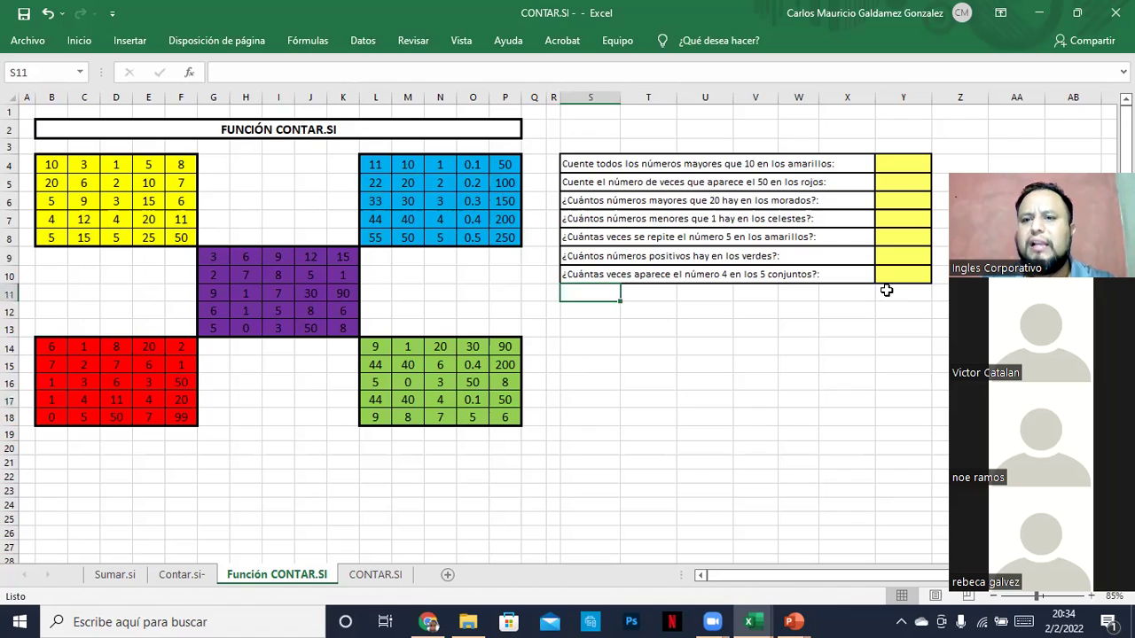
drag(718, 304, 596, 293)
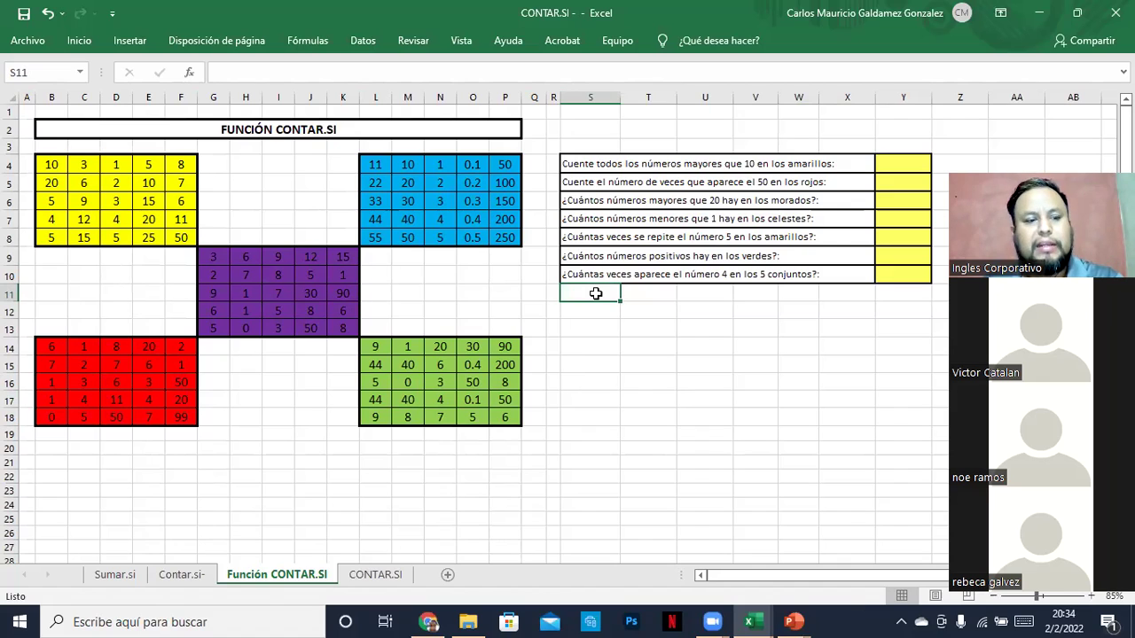
drag(885, 293, 607, 294)
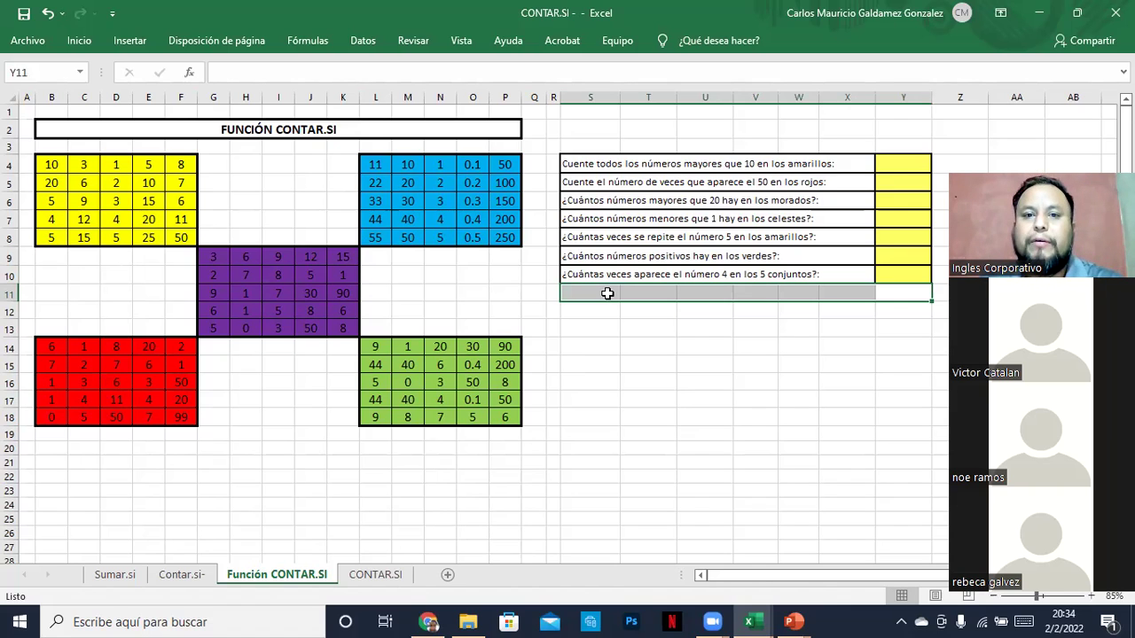
drag(607, 294, 894, 289)
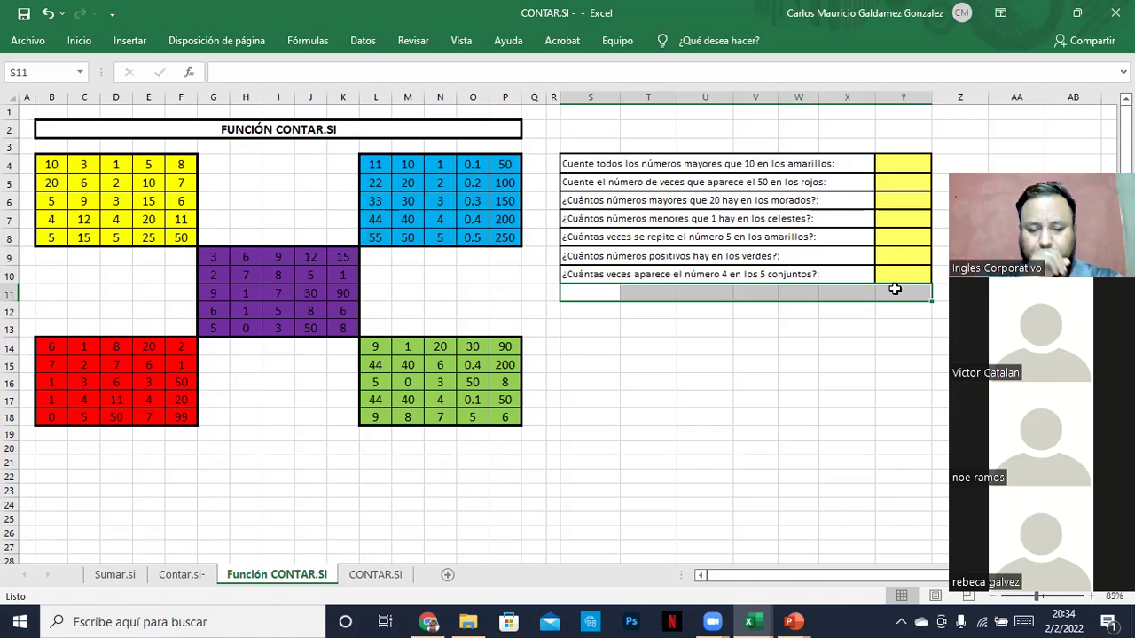
drag(895, 289, 577, 295)
drag(811, 299, 896, 292)
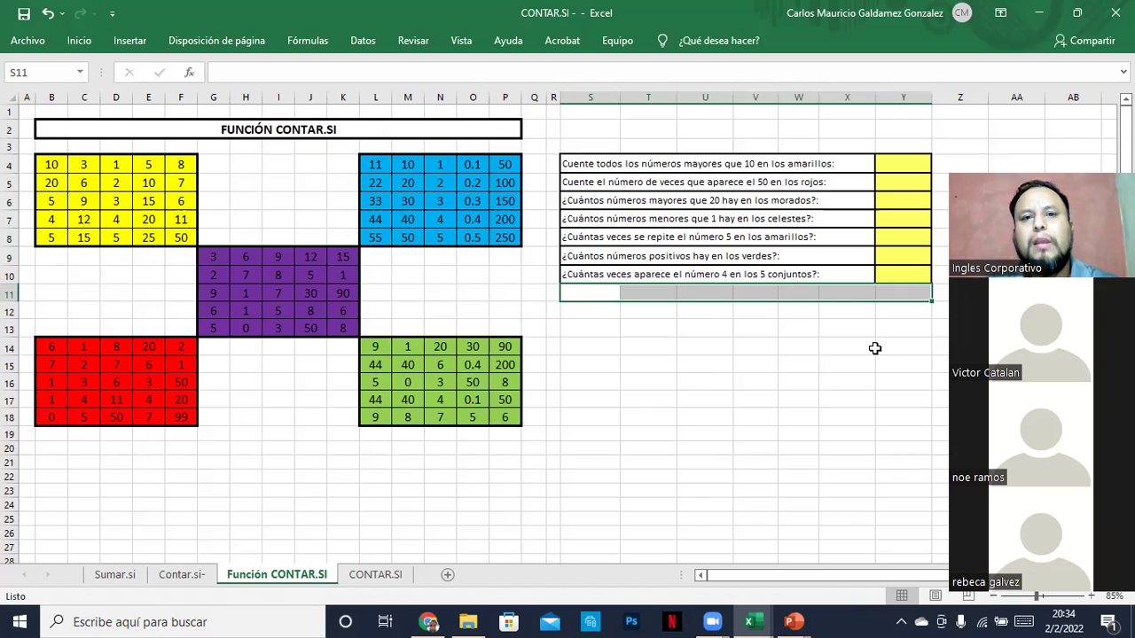
click(611, 290)
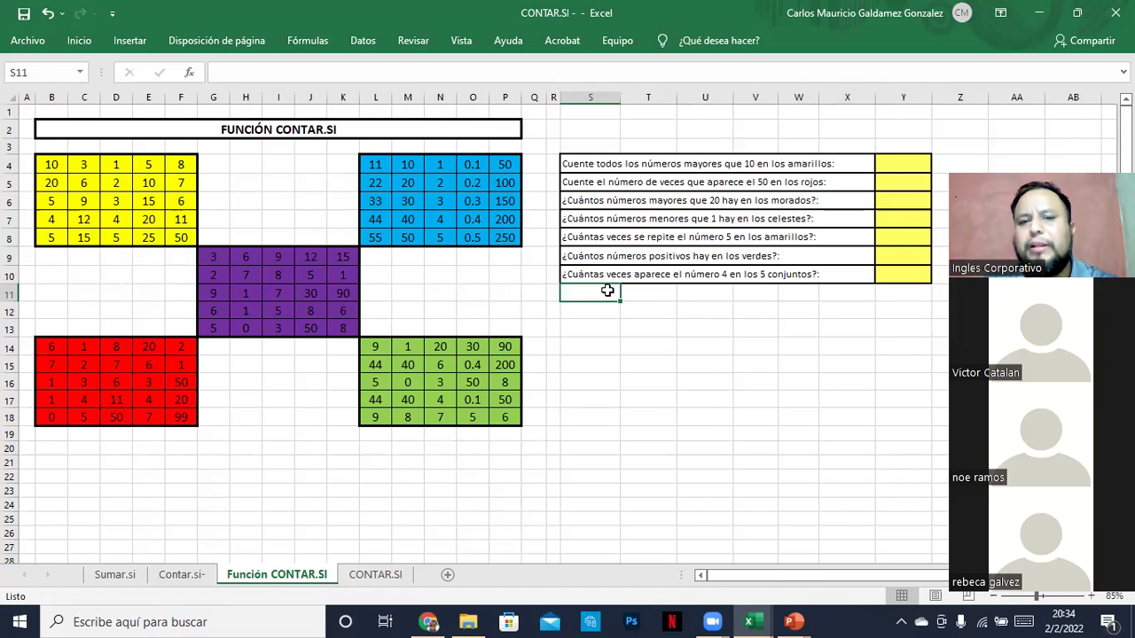
drag(715, 289, 894, 293)
click(894, 293)
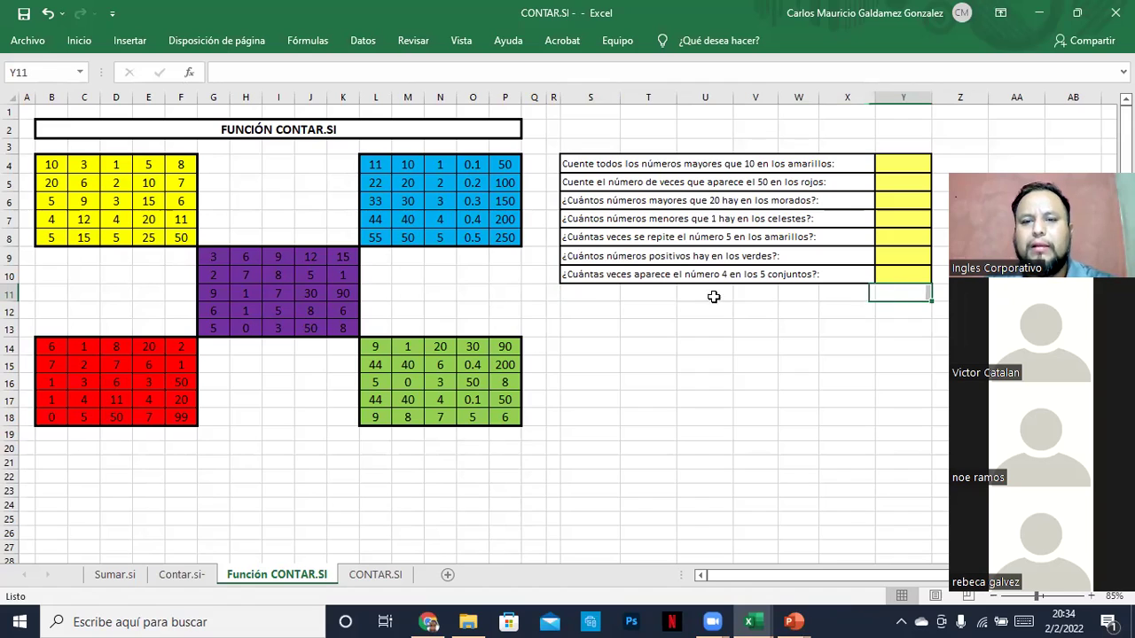
drag(594, 293, 881, 302)
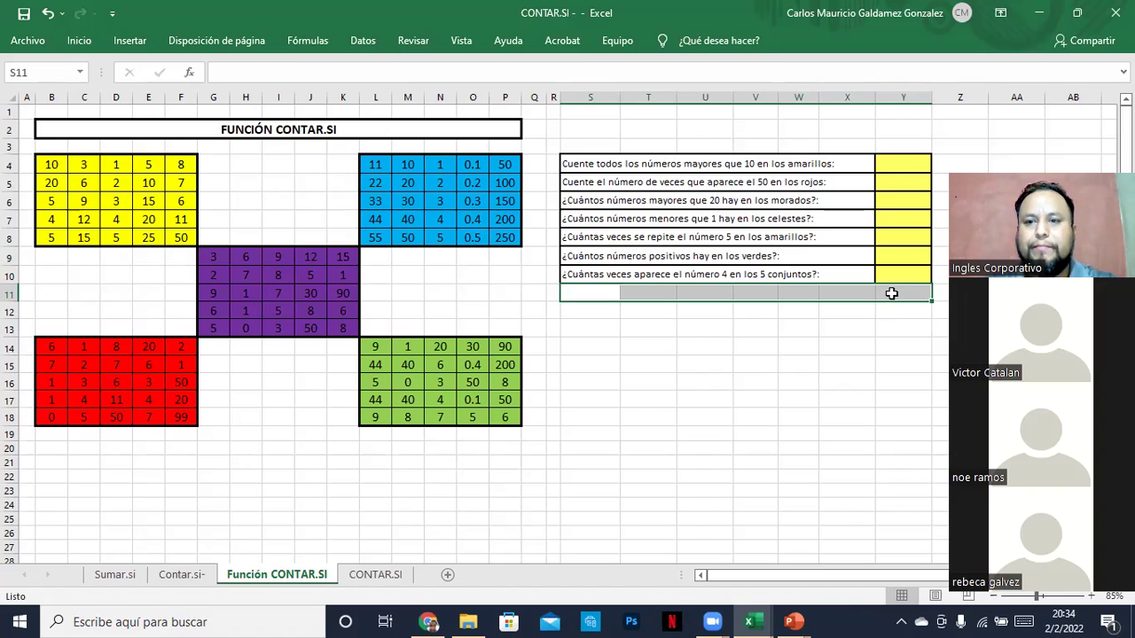
click(892, 291)
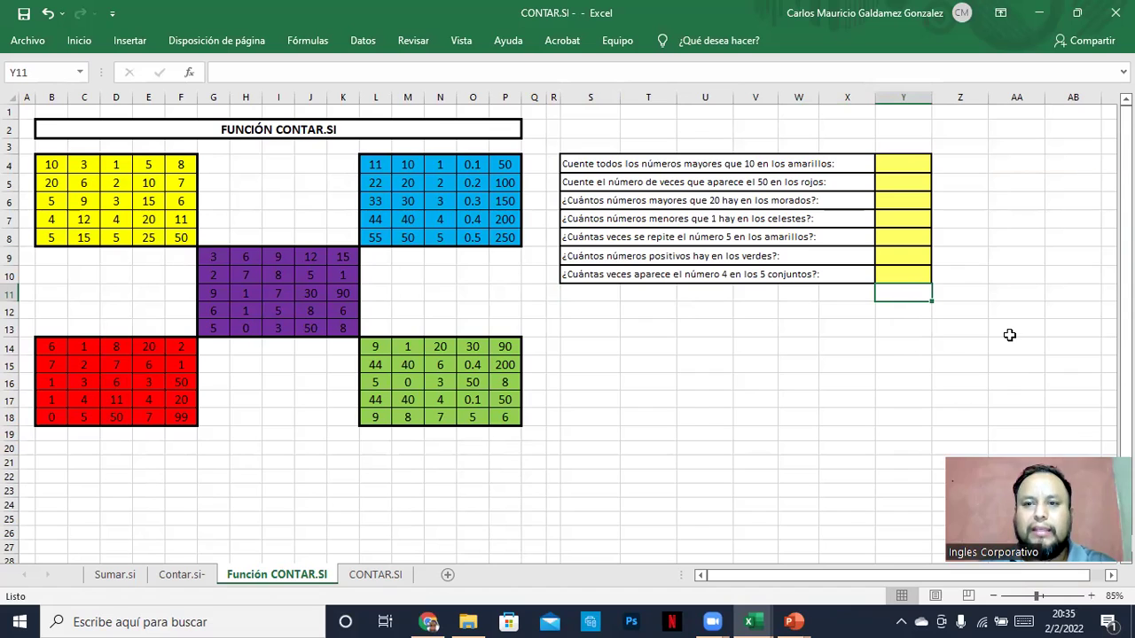
Review the counting questions in S4:S10 with their answer cells Y4:Y10, and the yellow block B4:F8 that the first question refers to
click(896, 167)
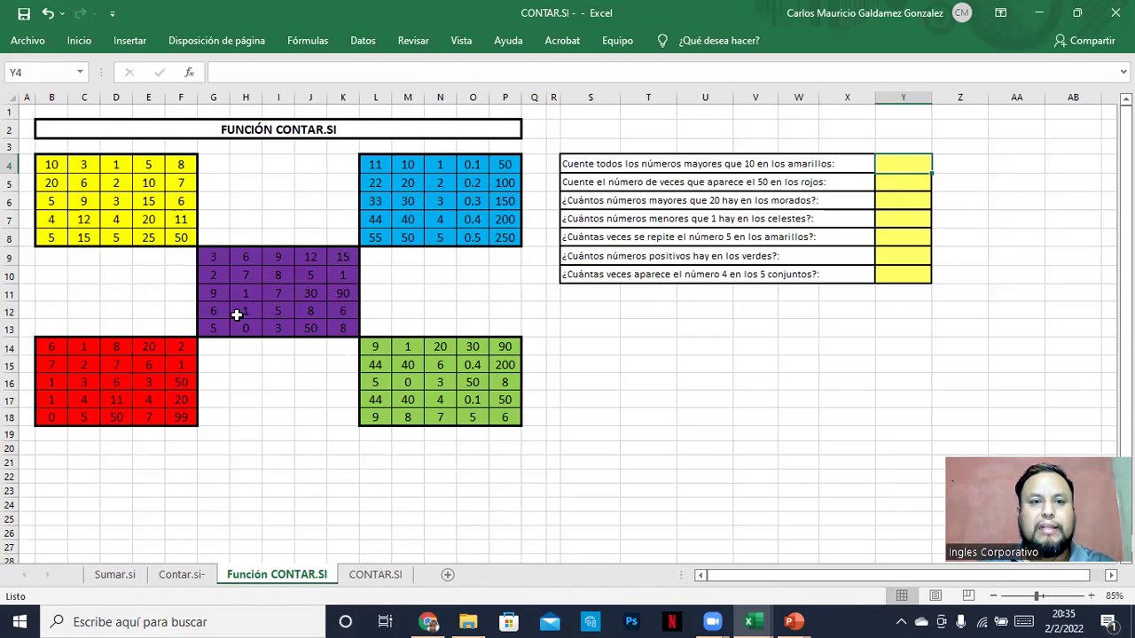
drag(669, 168, 878, 272)
click(768, 273)
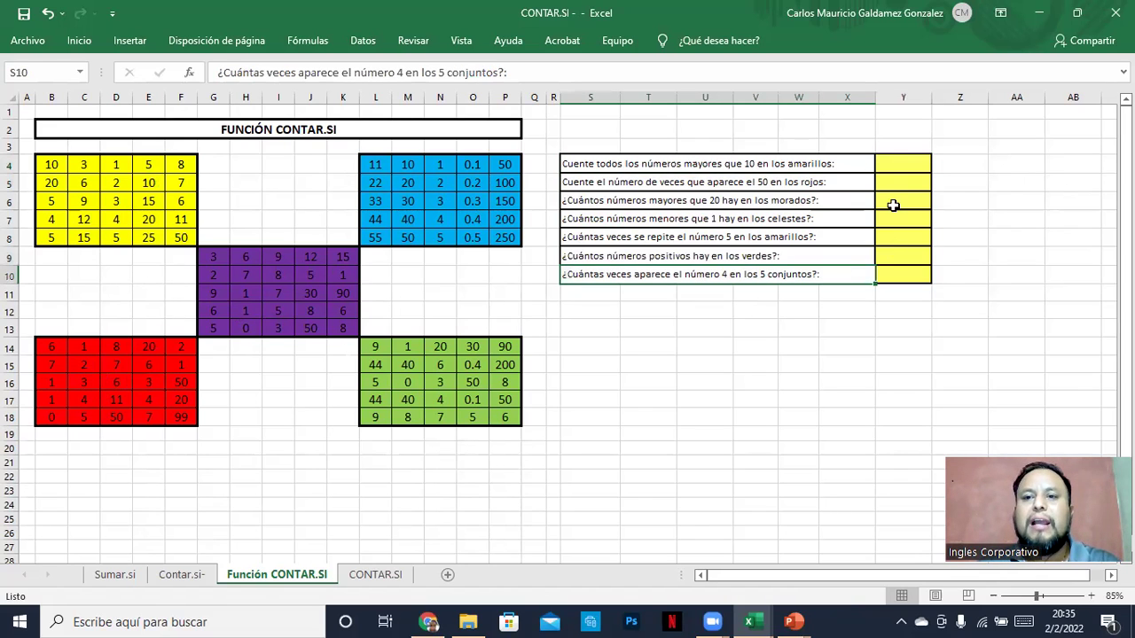
click(825, 168)
drag(893, 190, 903, 266)
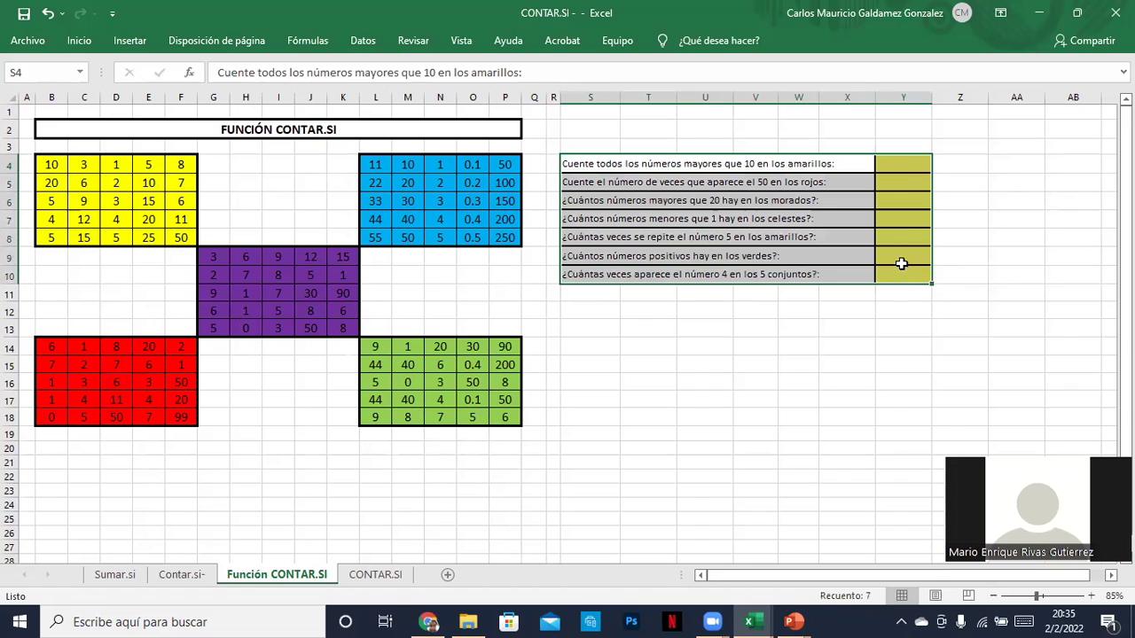
click(901, 164)
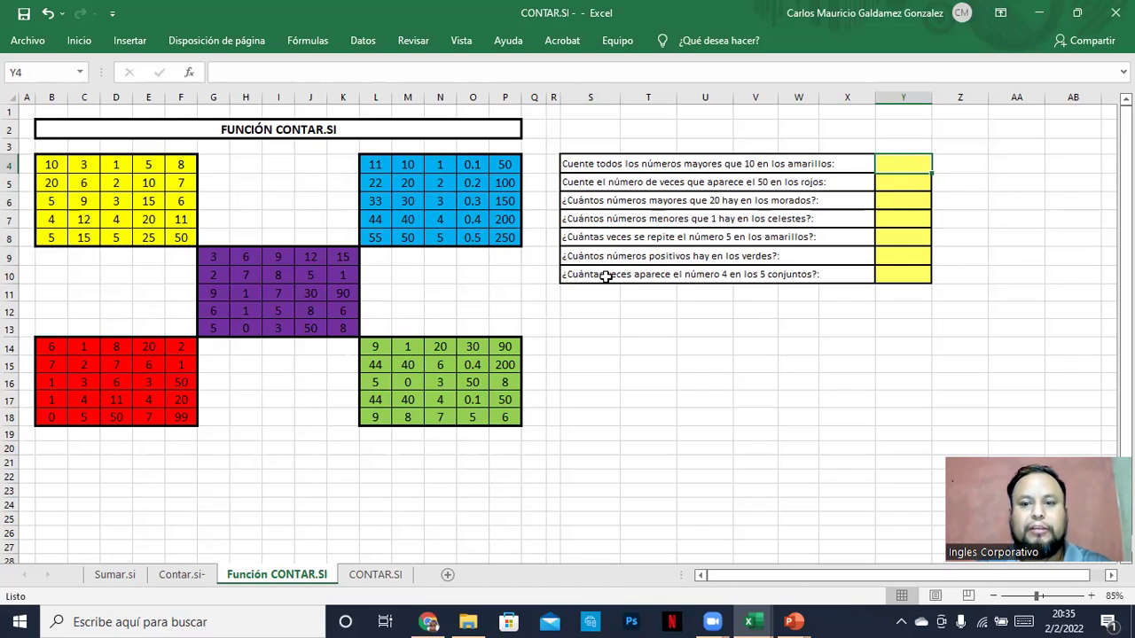
drag(905, 165, 901, 274)
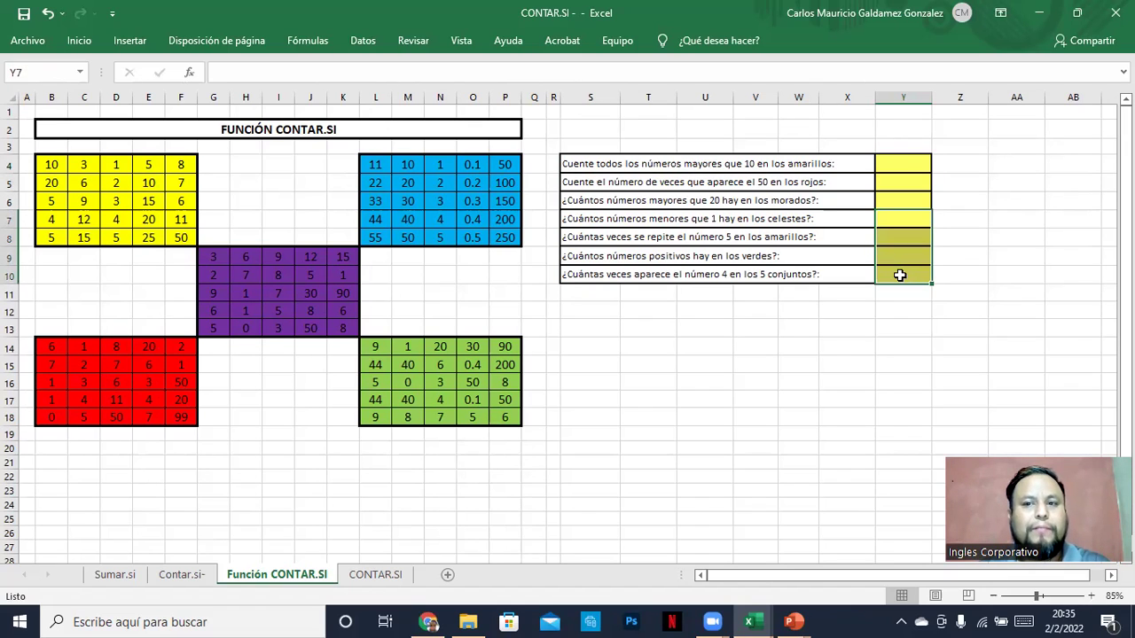
click(900, 275)
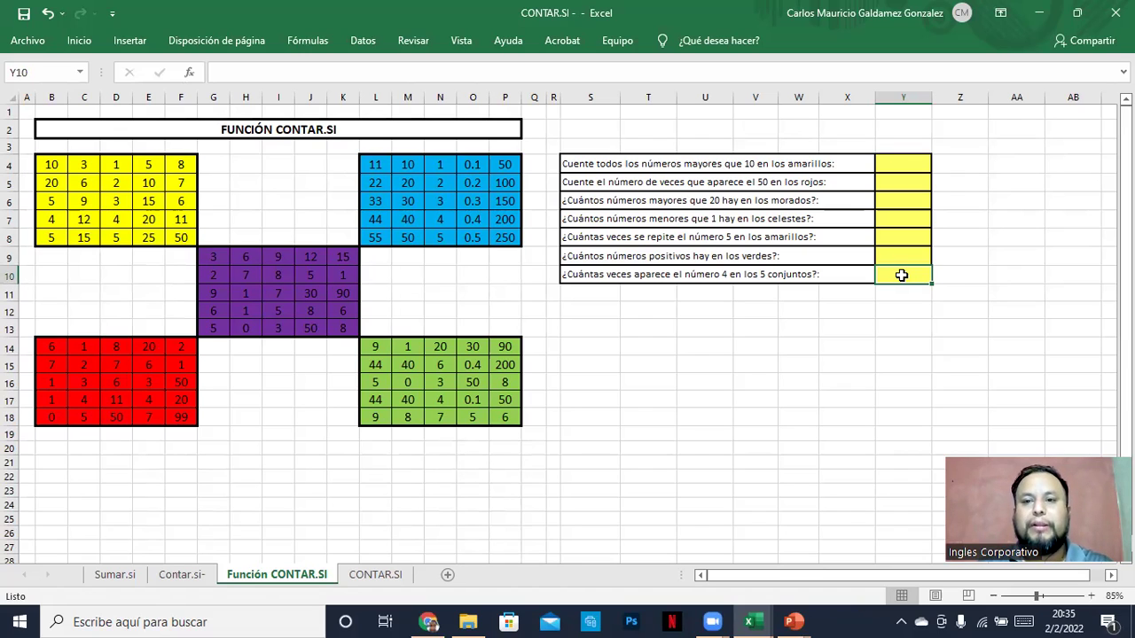
drag(798, 171, 892, 277)
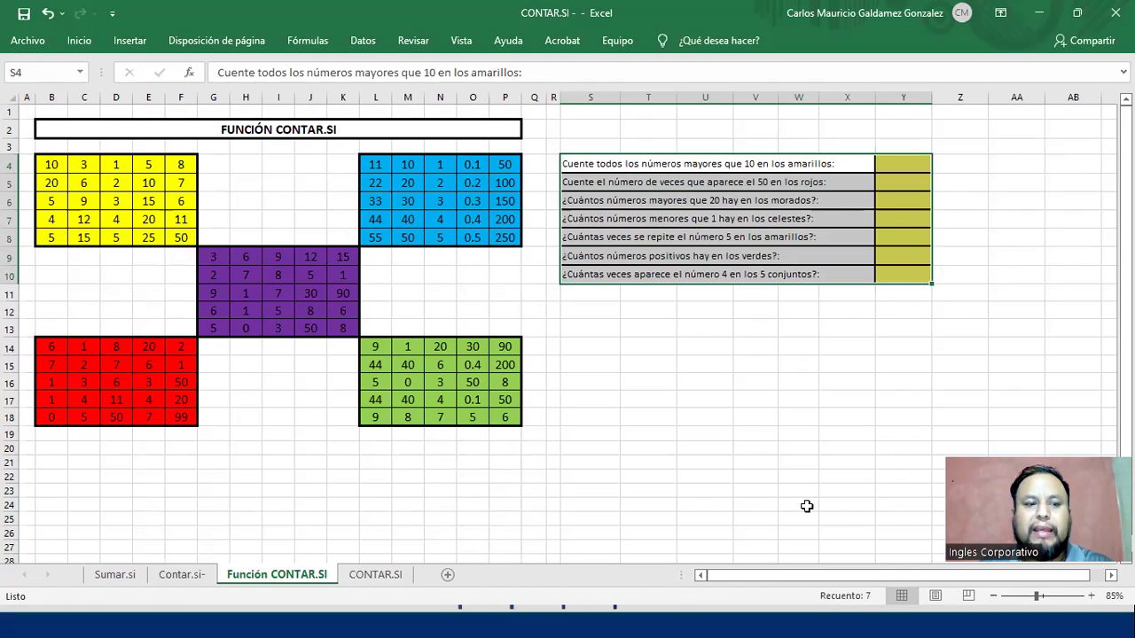
click(832, 185)
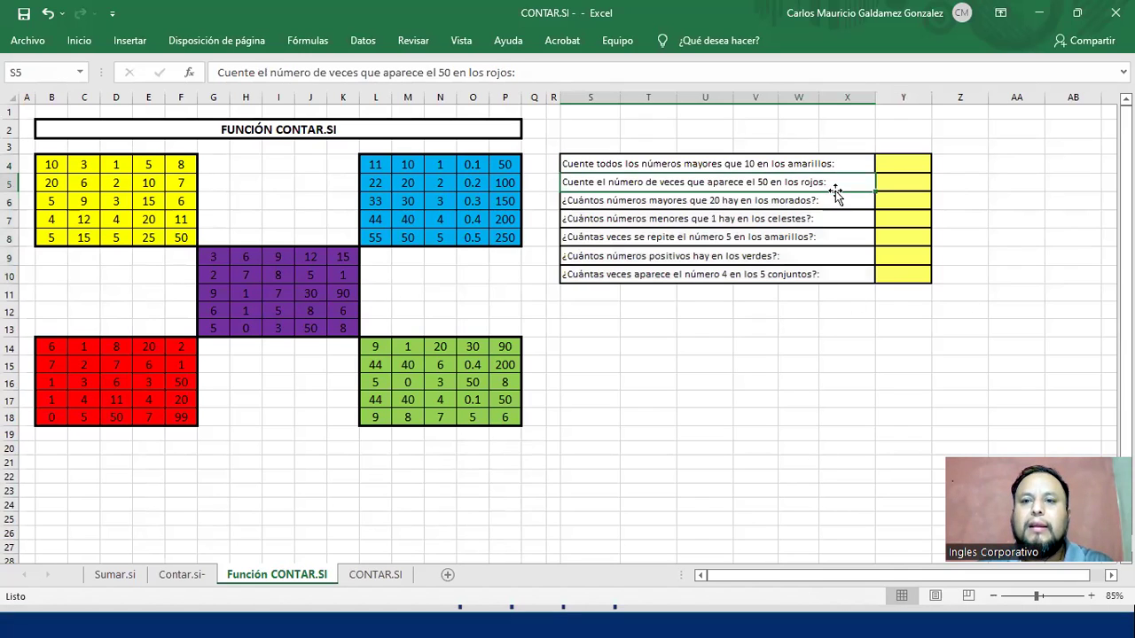
click(887, 164)
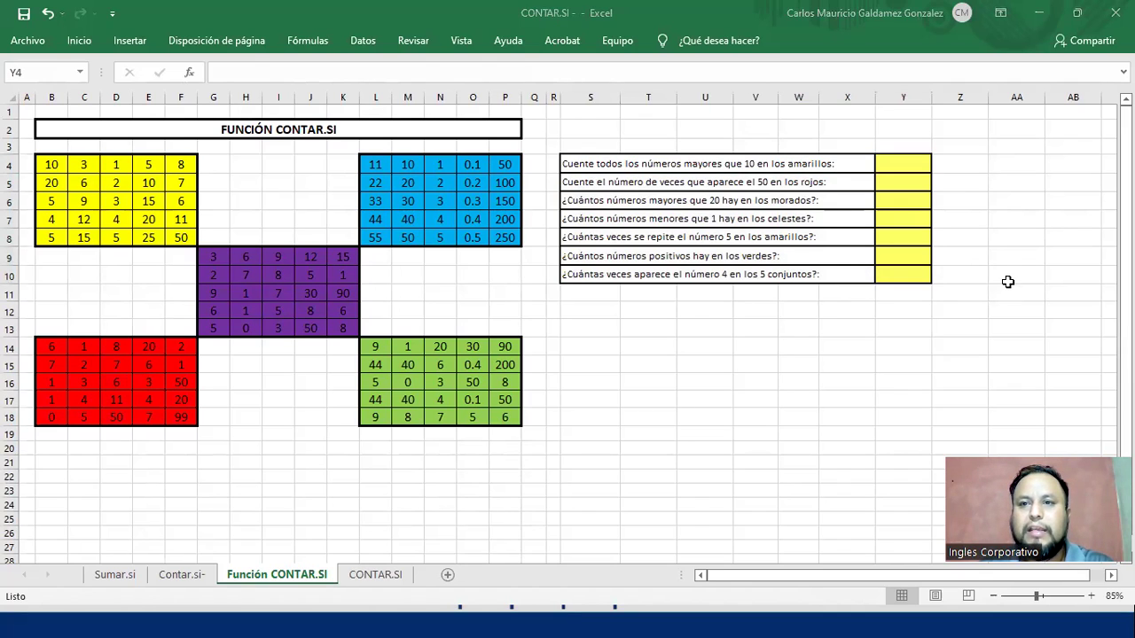
double_click(900, 166)
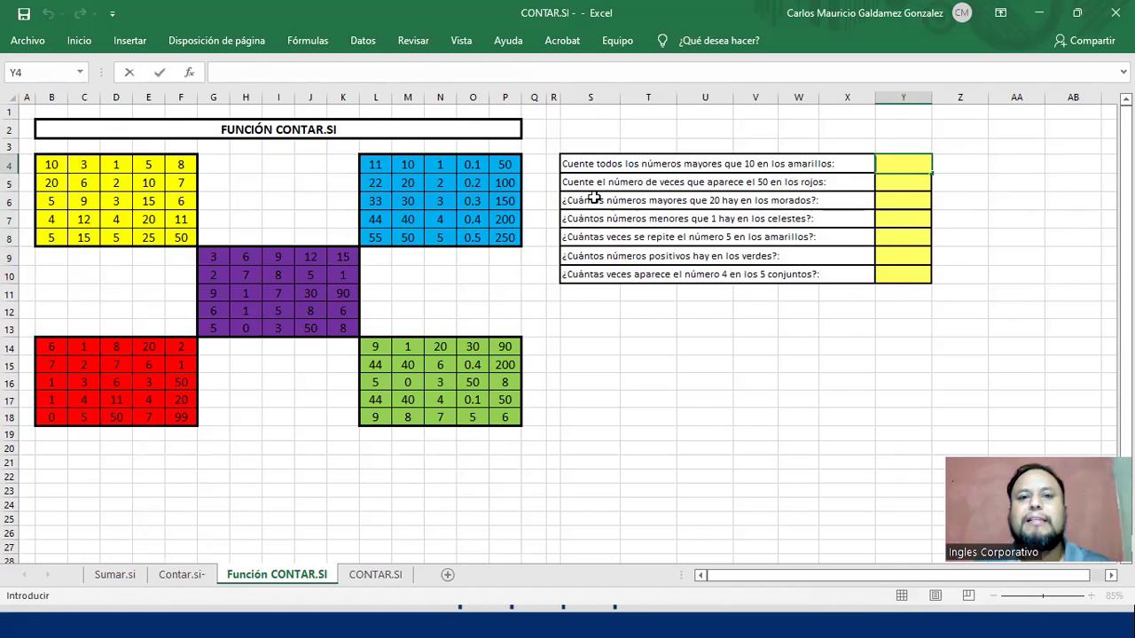
click(575, 167)
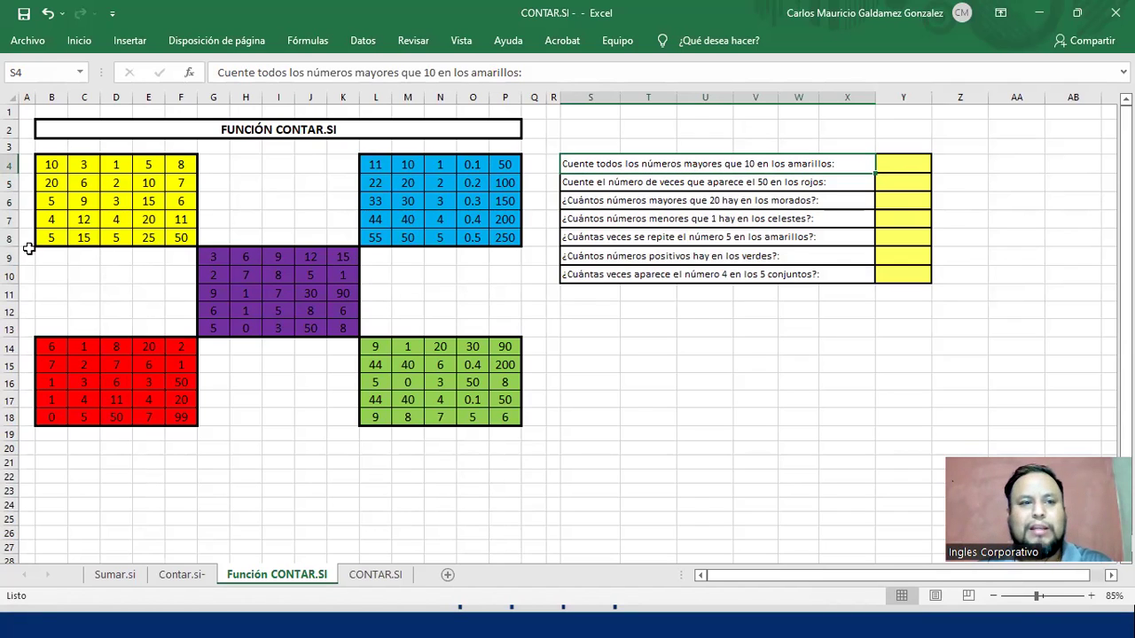
drag(51, 167, 175, 237)
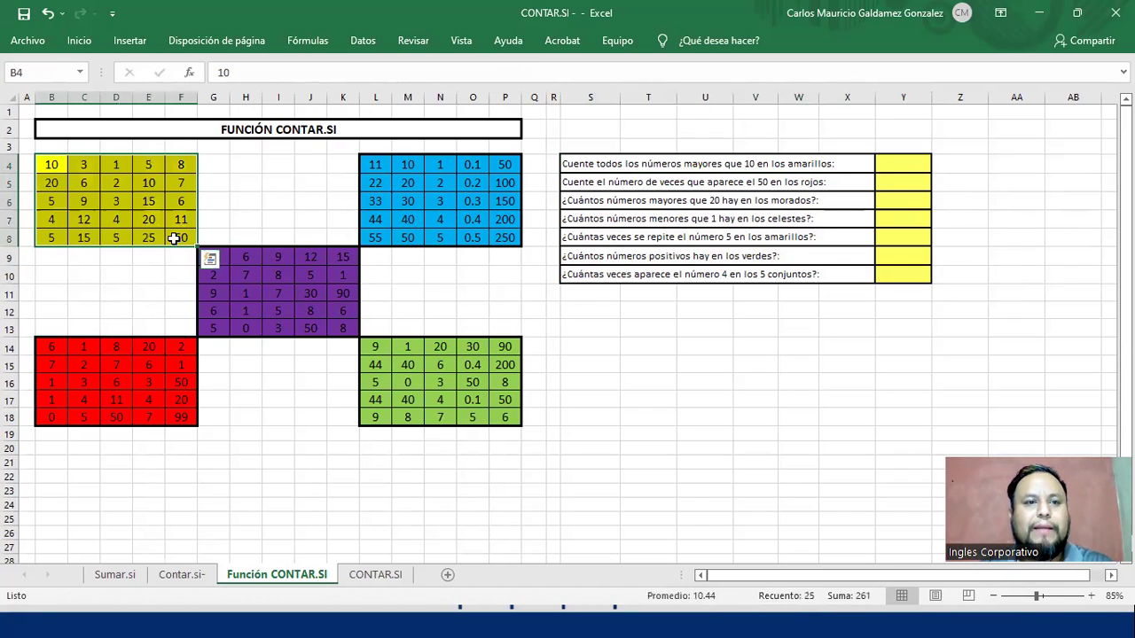
Count the yellow-block numbers greater than 10 in Y4 with the formula =CONTAR.SI(B4:F8;">10")
click(891, 168)
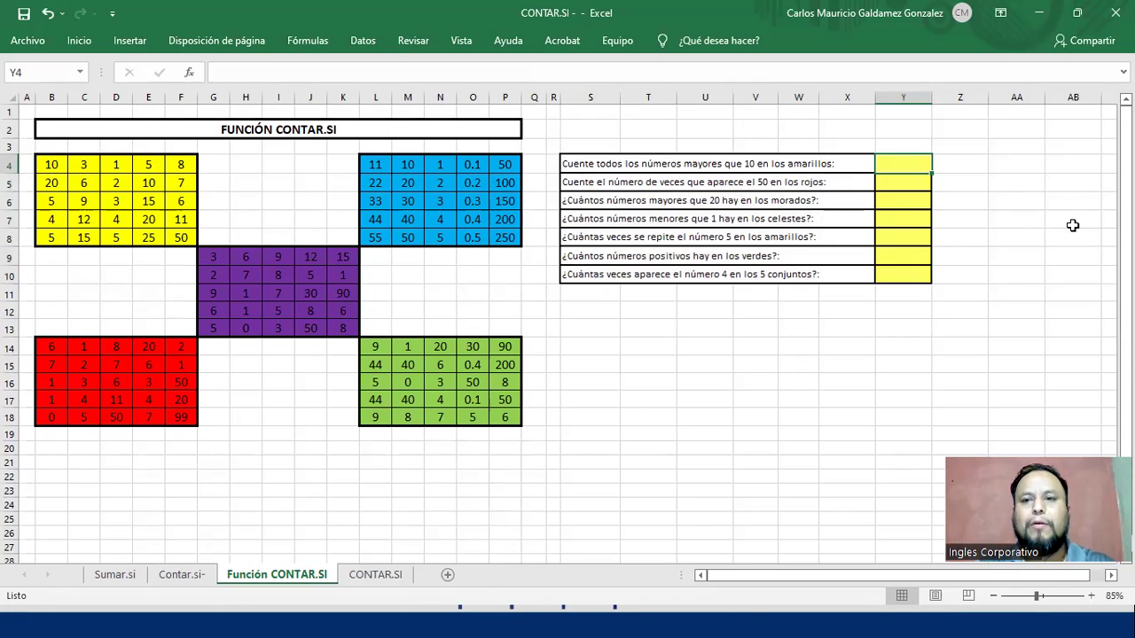
text(=)
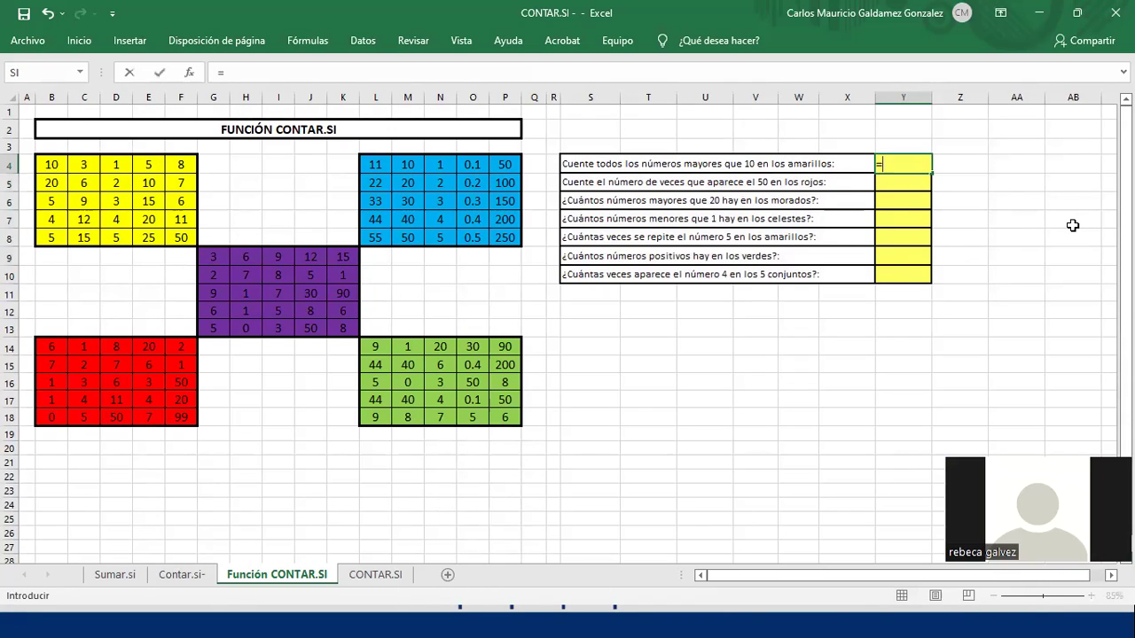
text(contar.si)
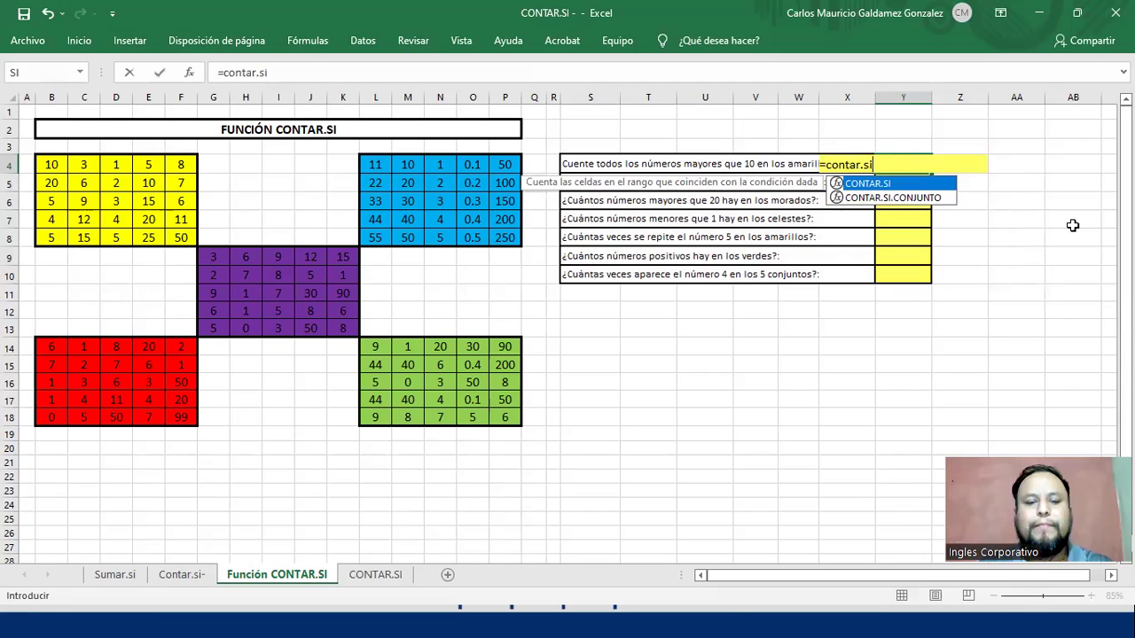
key(Tab)
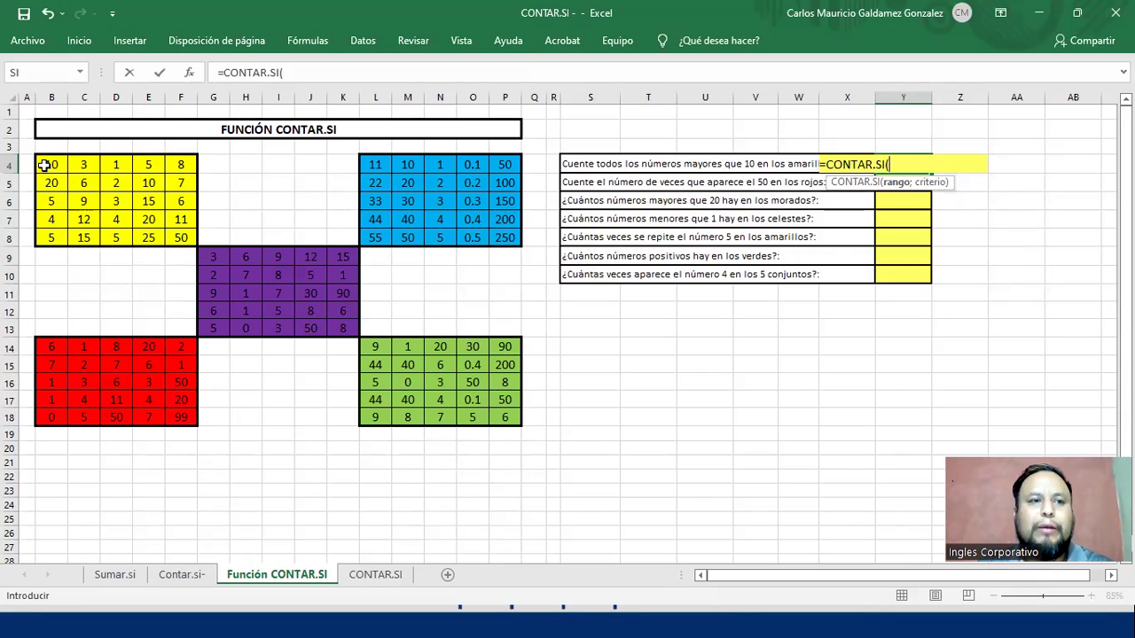
drag(44, 166, 175, 236)
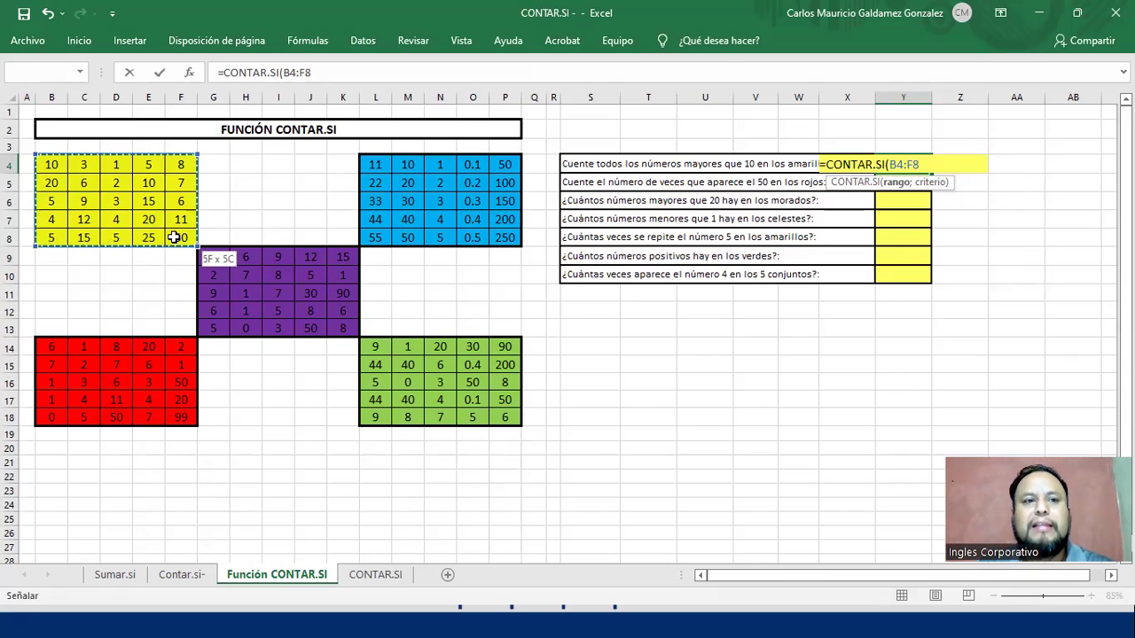
drag(174, 237, 174, 237)
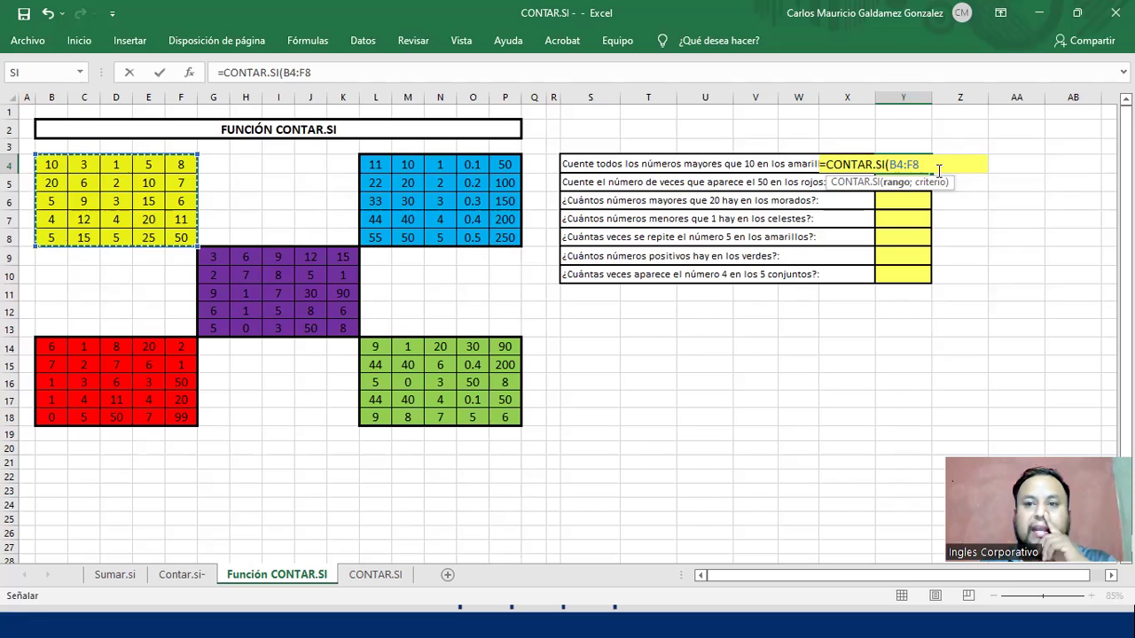
text(;"<)
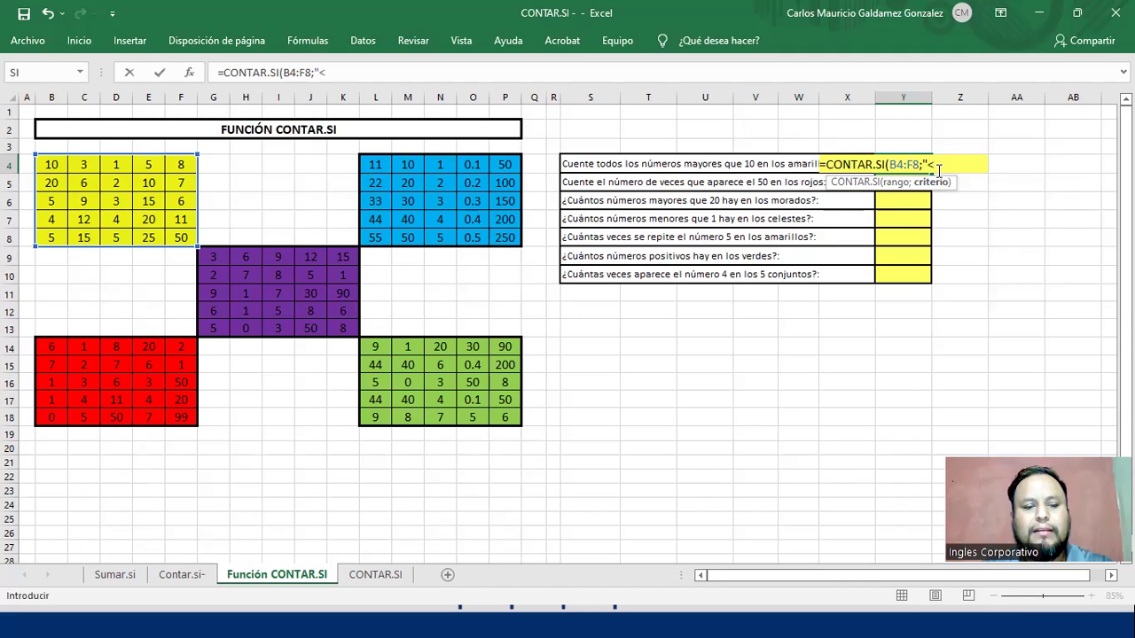
key(BackSpace)
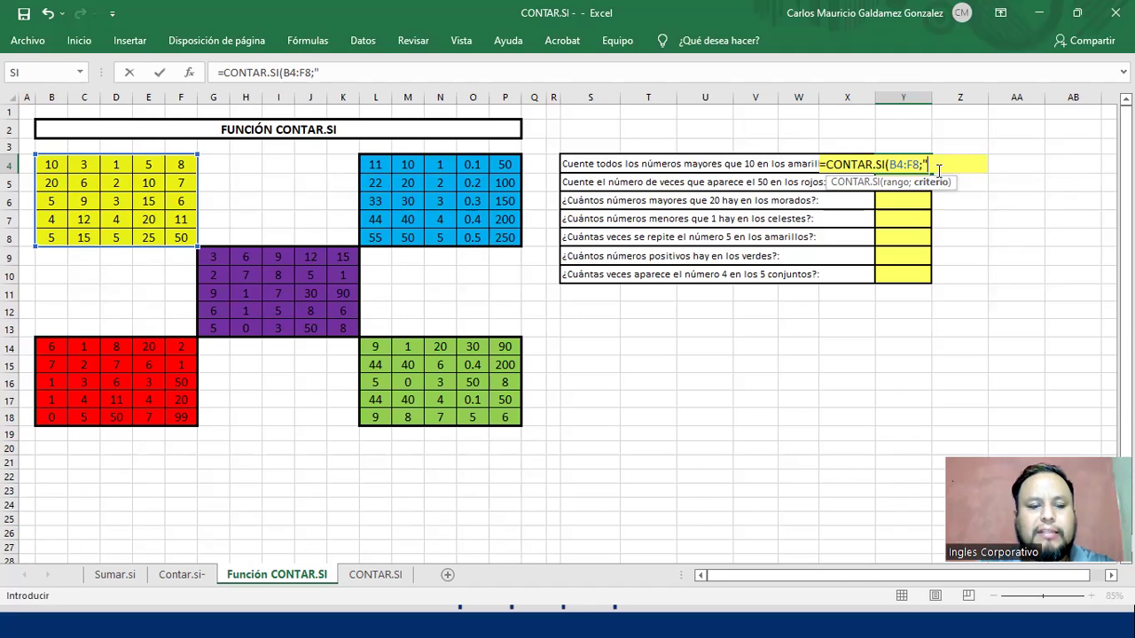
text(>)
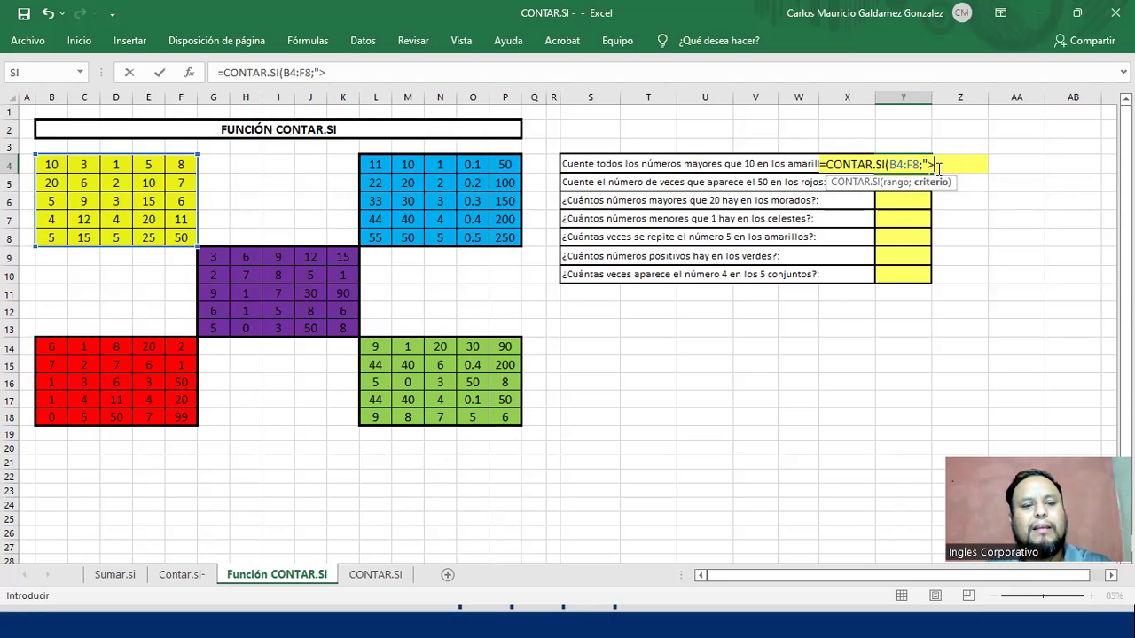
text(10)
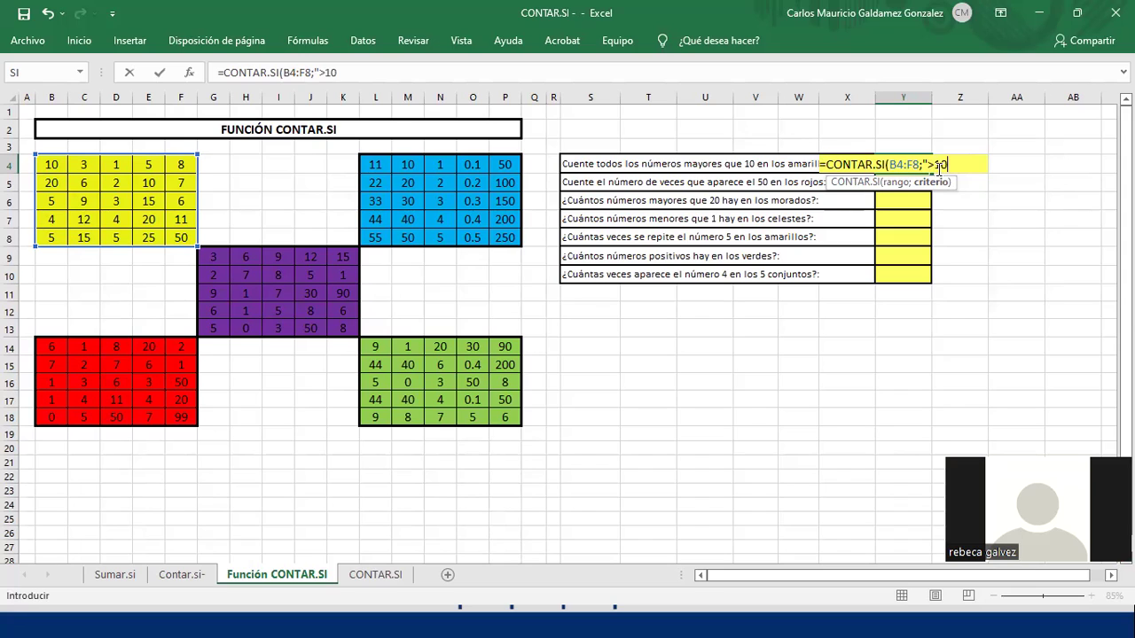
text("))
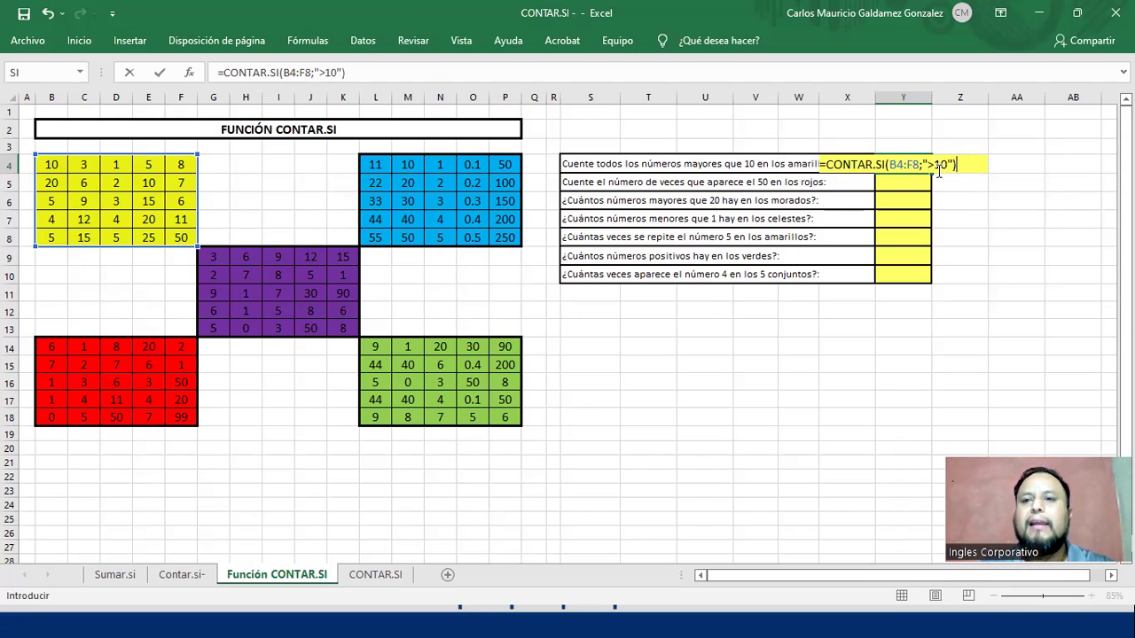
key(Return)
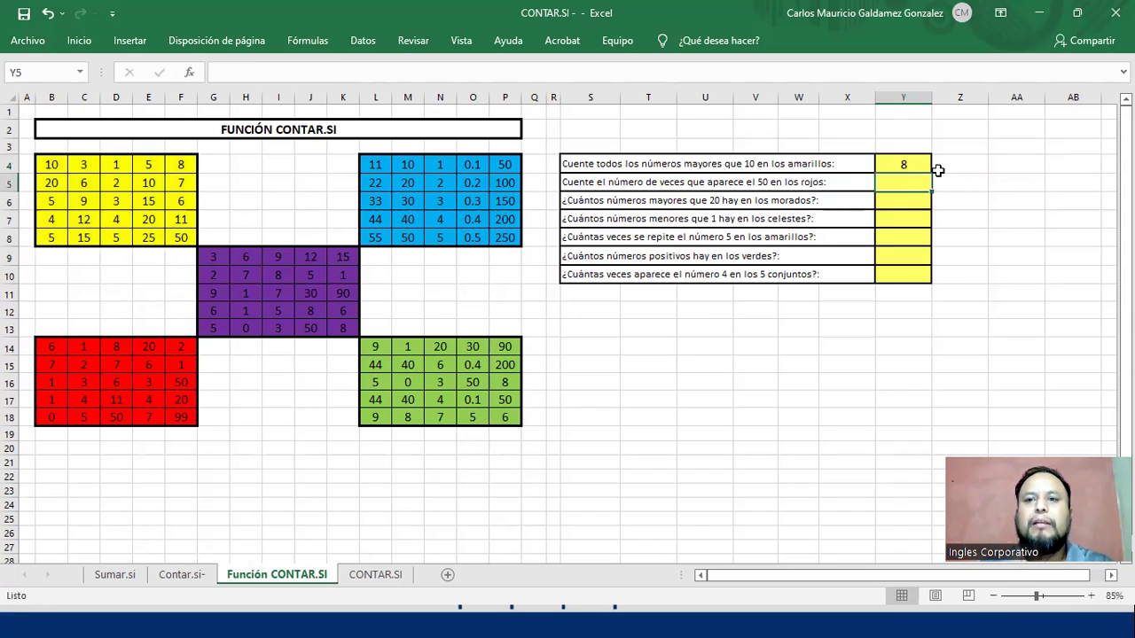
Review the range and criterion of the CONTAR.SI formula in Y4 against the yellow block
click(889, 162)
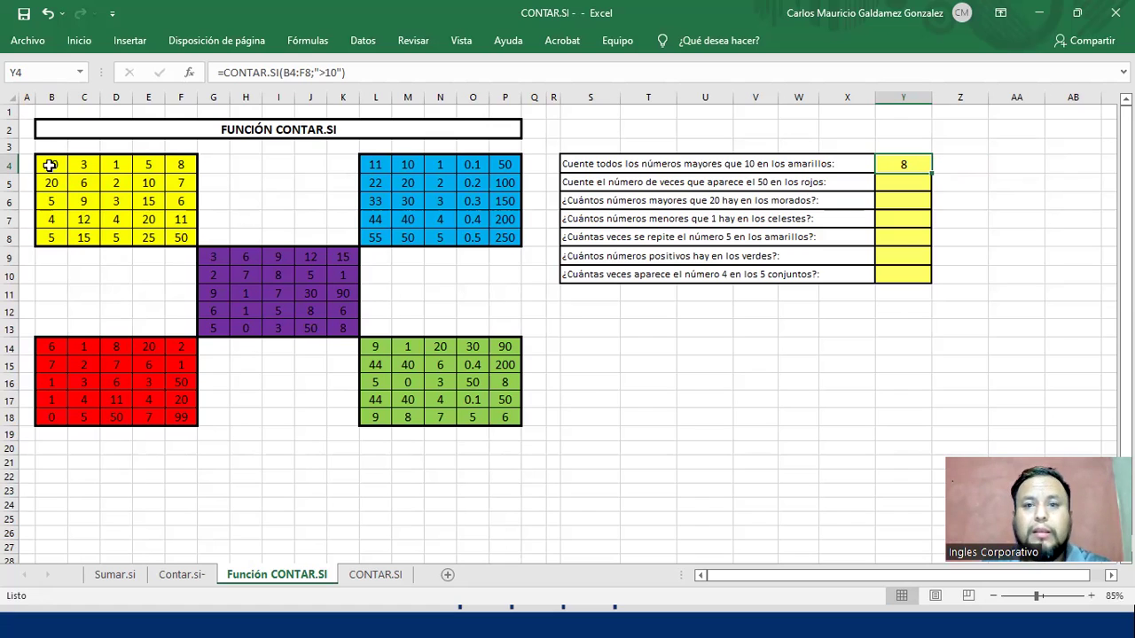
click(327, 74)
key(ctrl+Return)
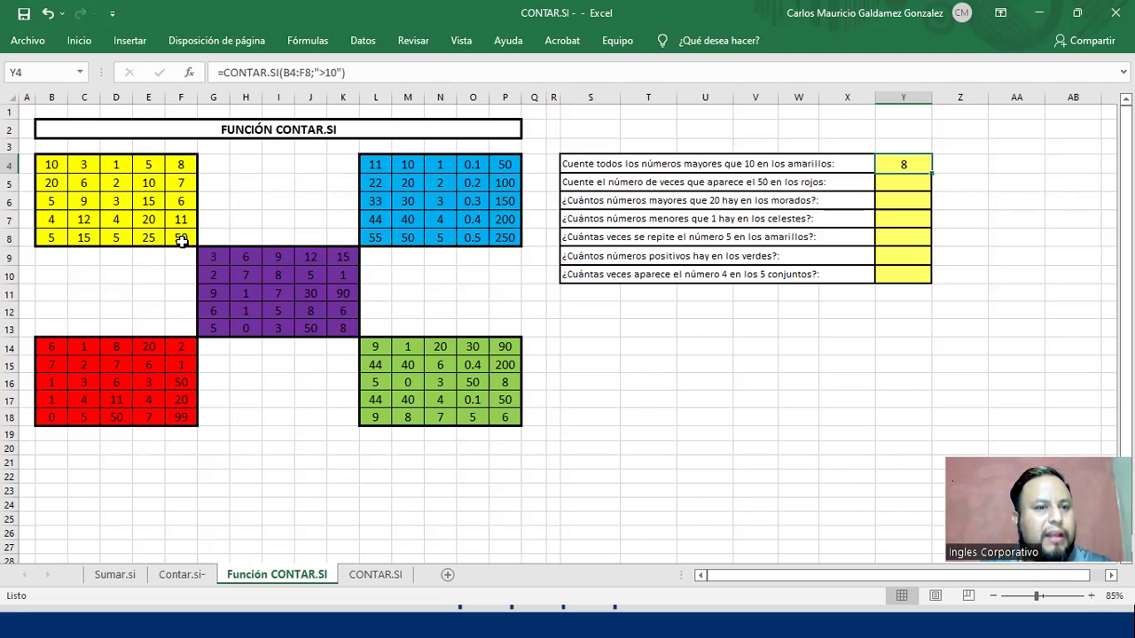
Count how many times 50 appears in the red block in Y5 with the formula =CONTAR.SI(B14:F18;"=50")
click(904, 180)
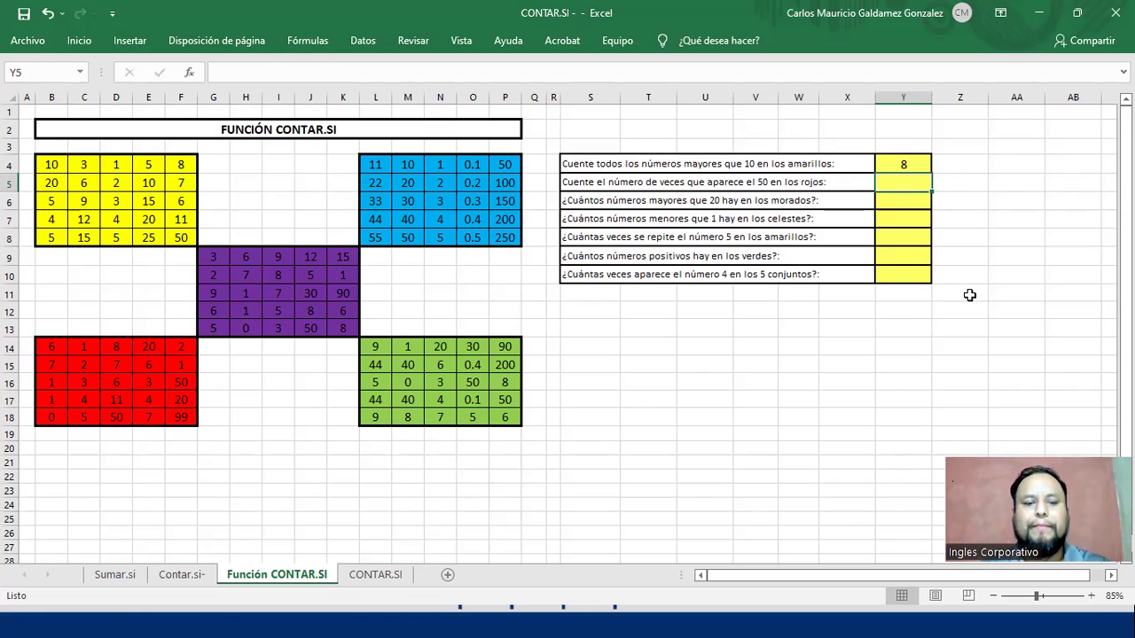
text(=)
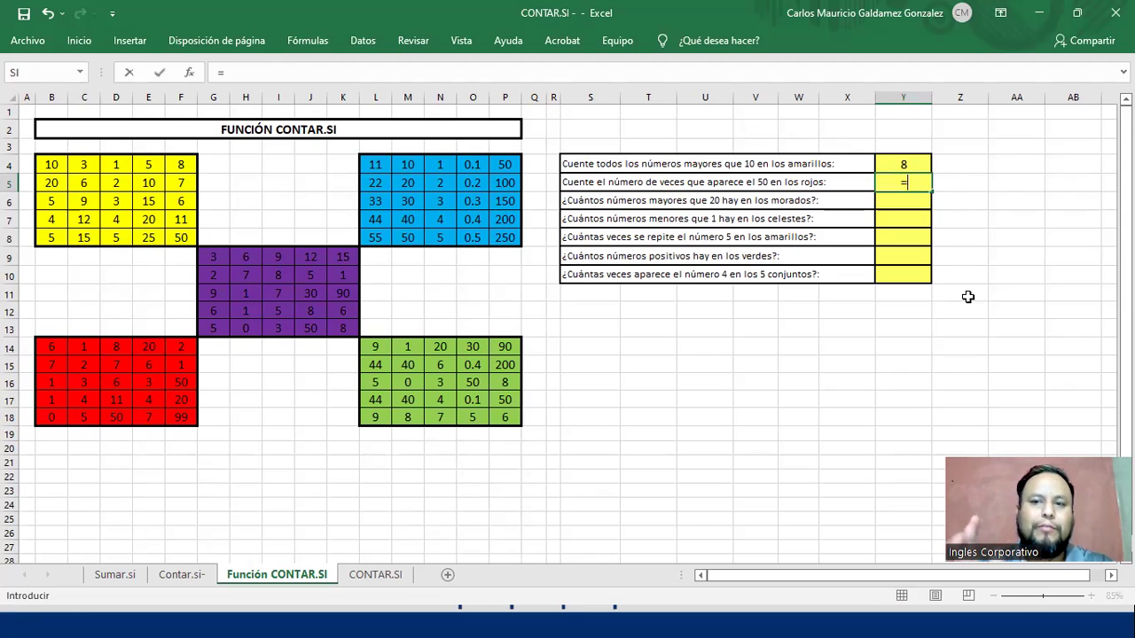
text(contar.si)
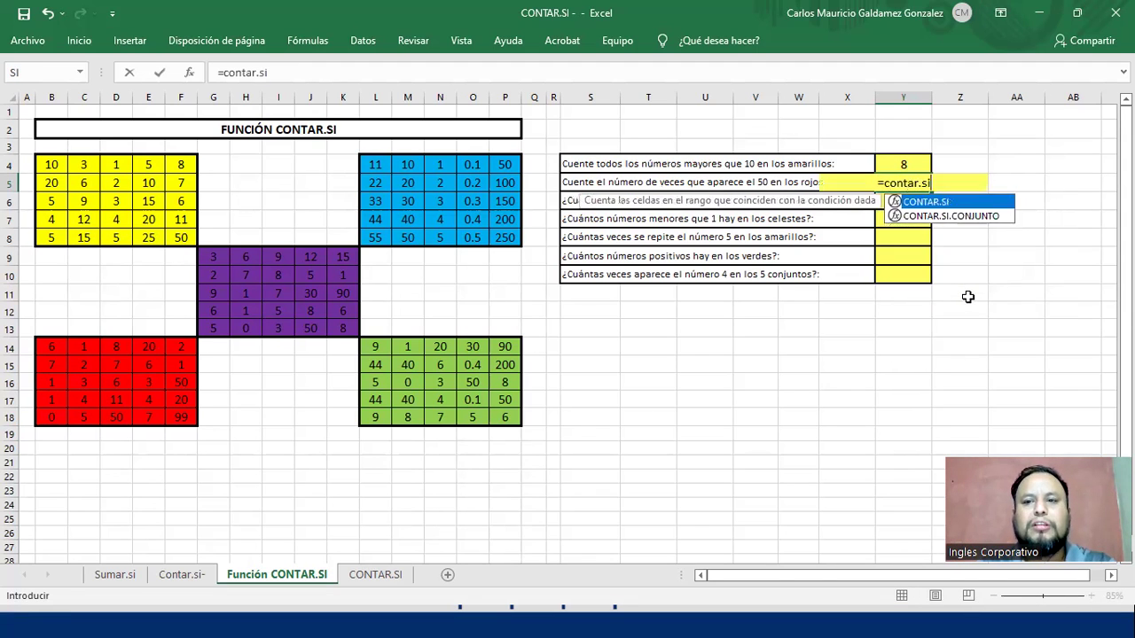
key(Tab)
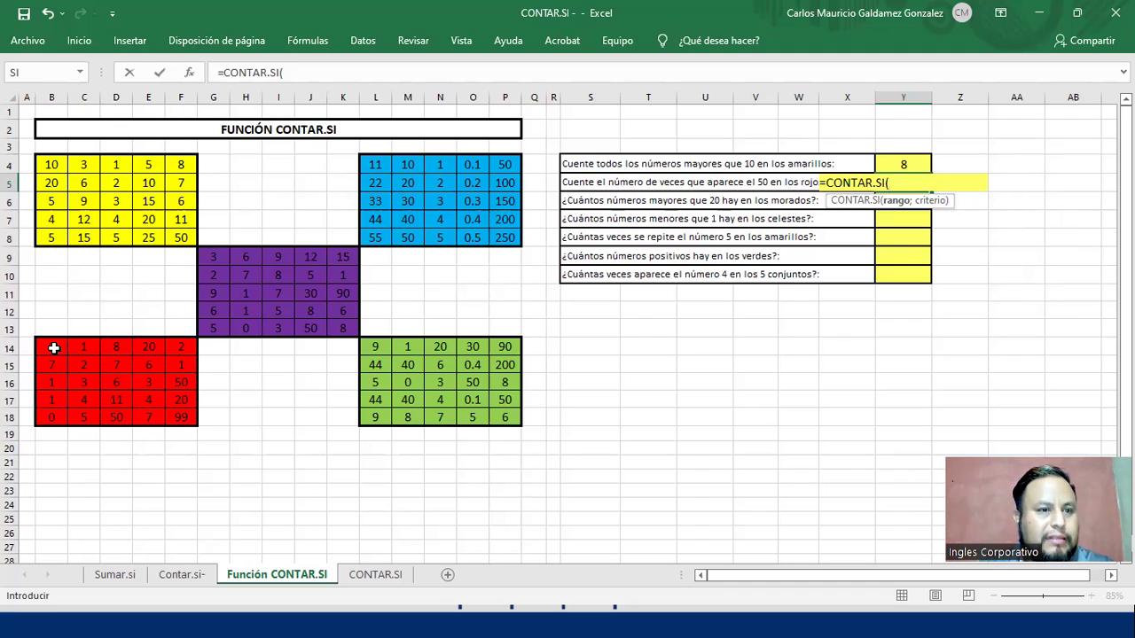
drag(54, 348, 172, 420)
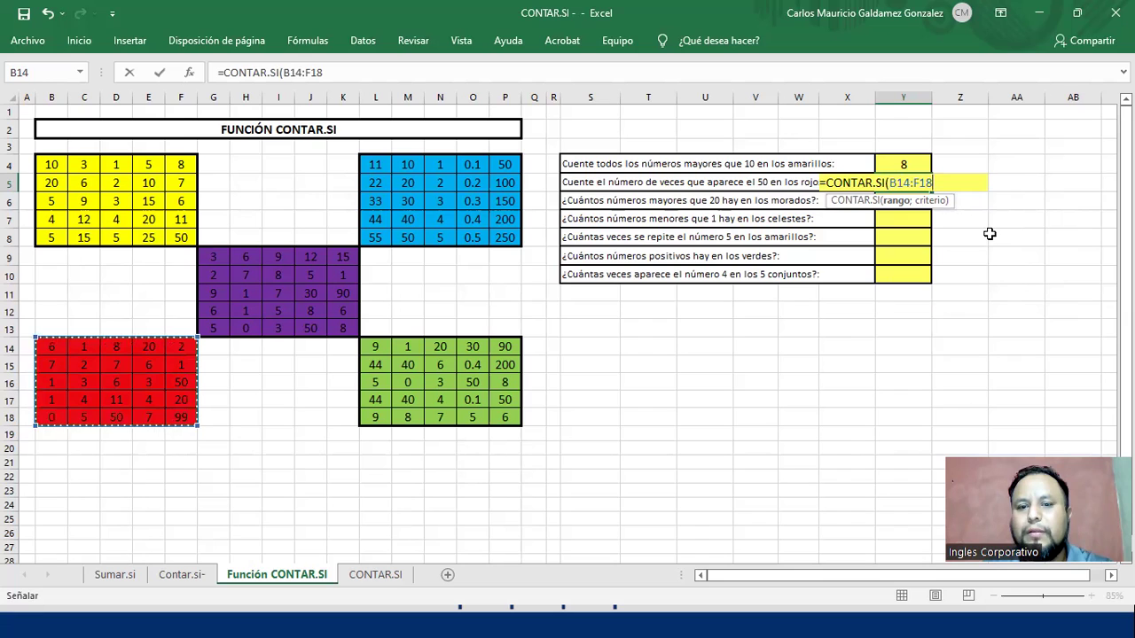
text(;)
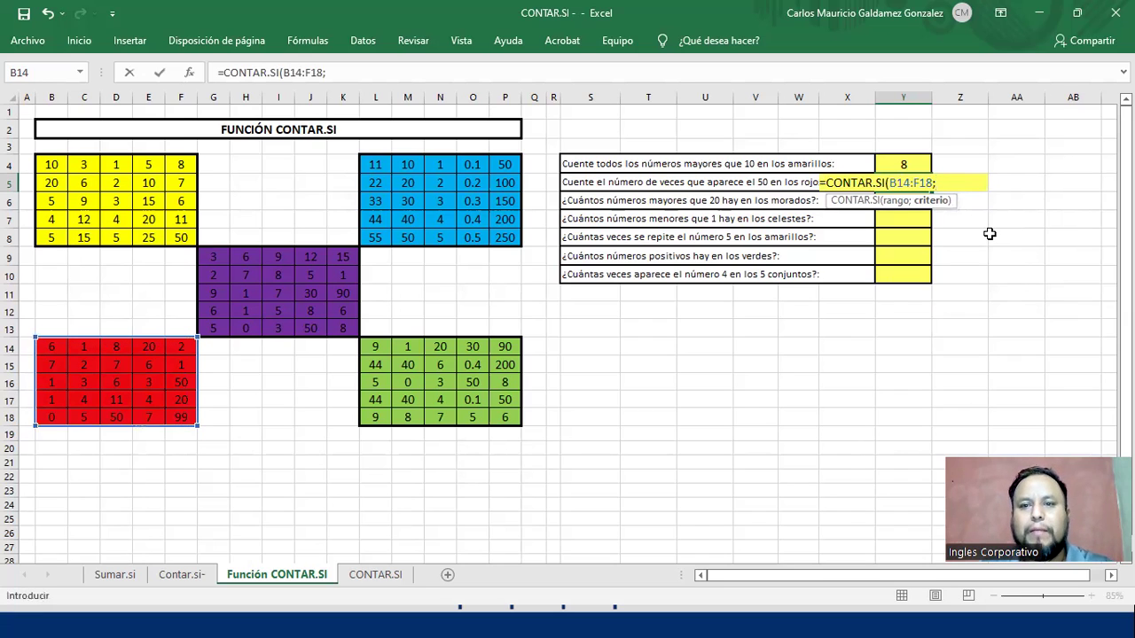
text(")
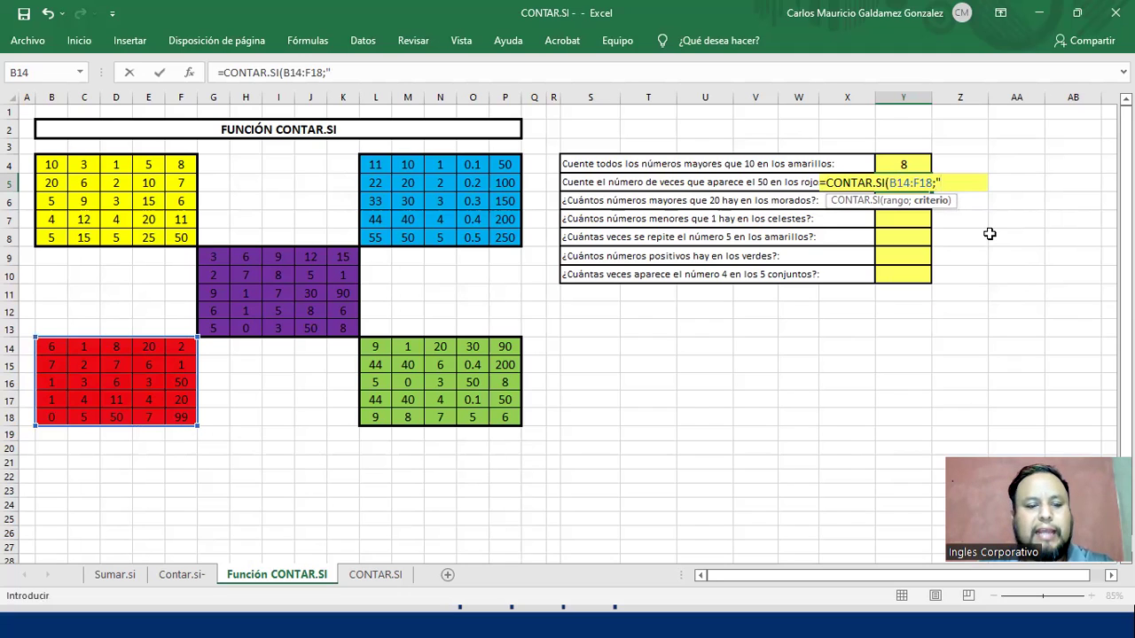
text(=)
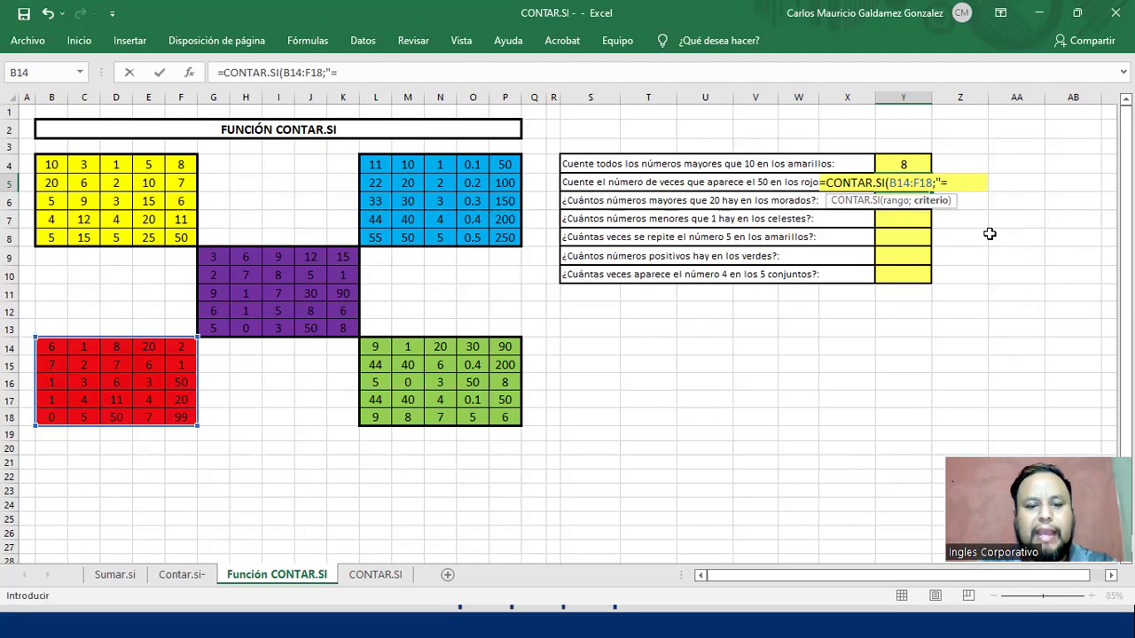
text(50)
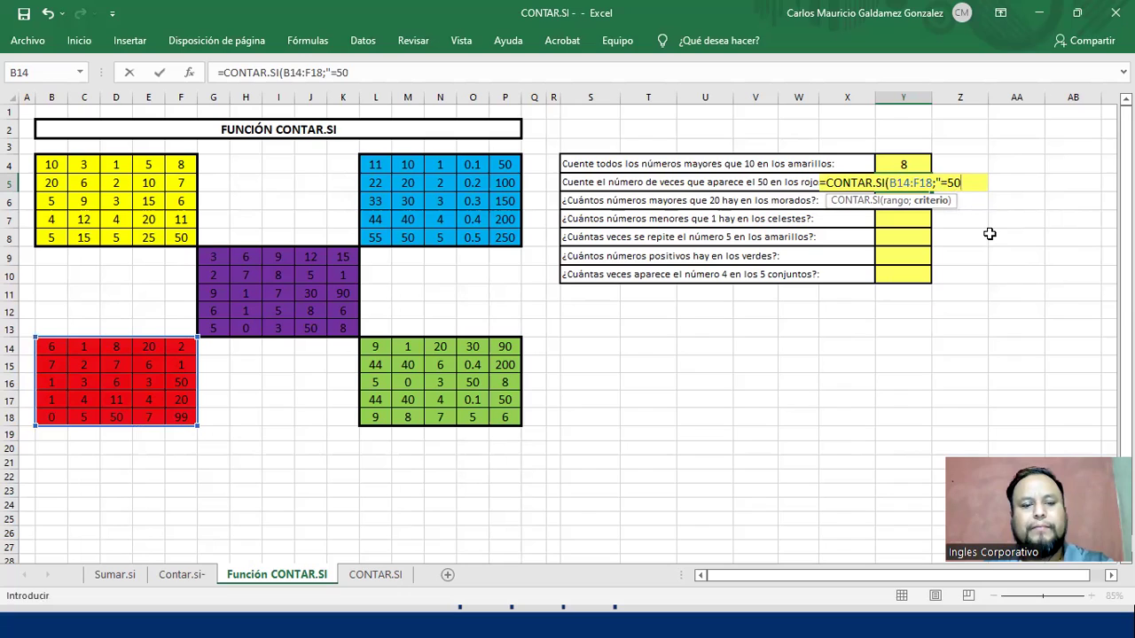
text(")
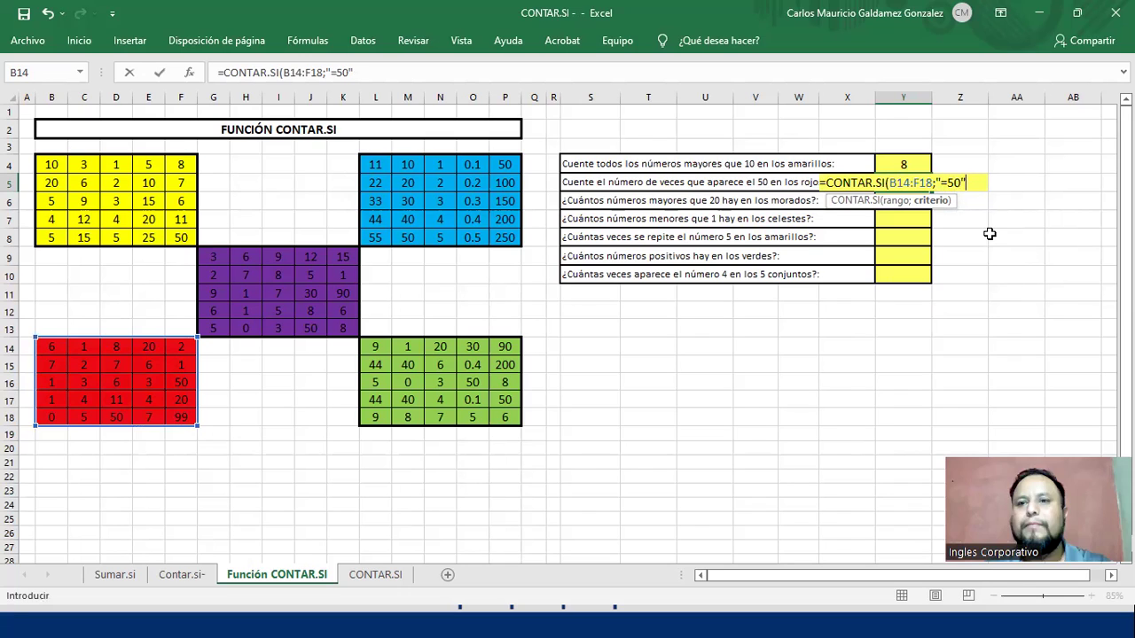
text())
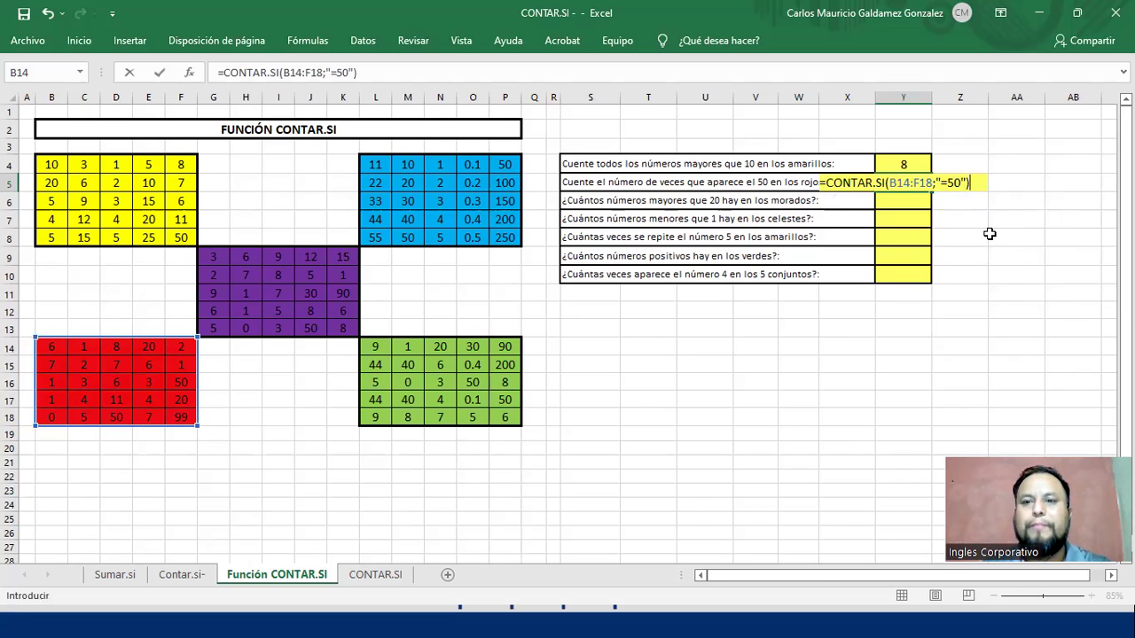
key(Return)
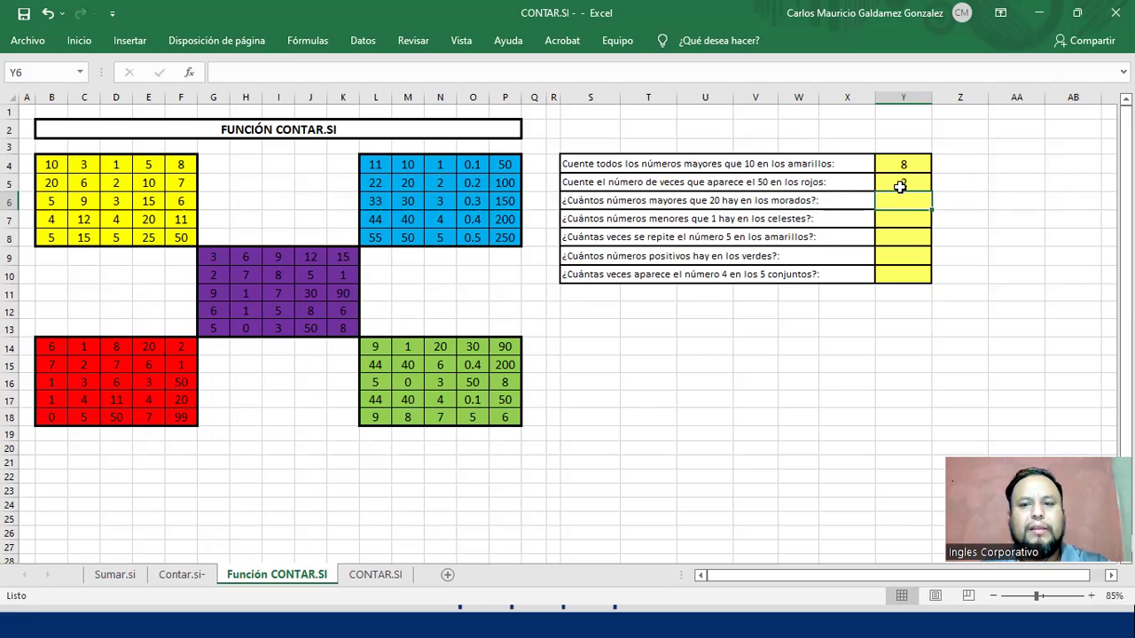
Check the CONTAR.SI formula in Y5 against the cells containing 50 in the red block, F16 and D18
key(super)
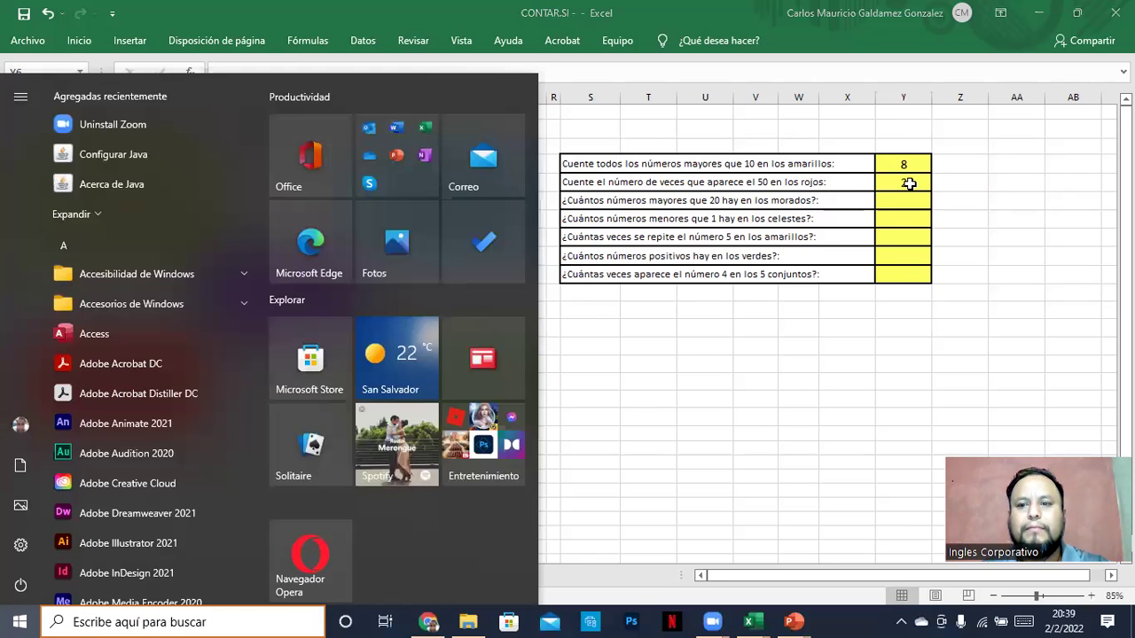
click(910, 184)
click(918, 183)
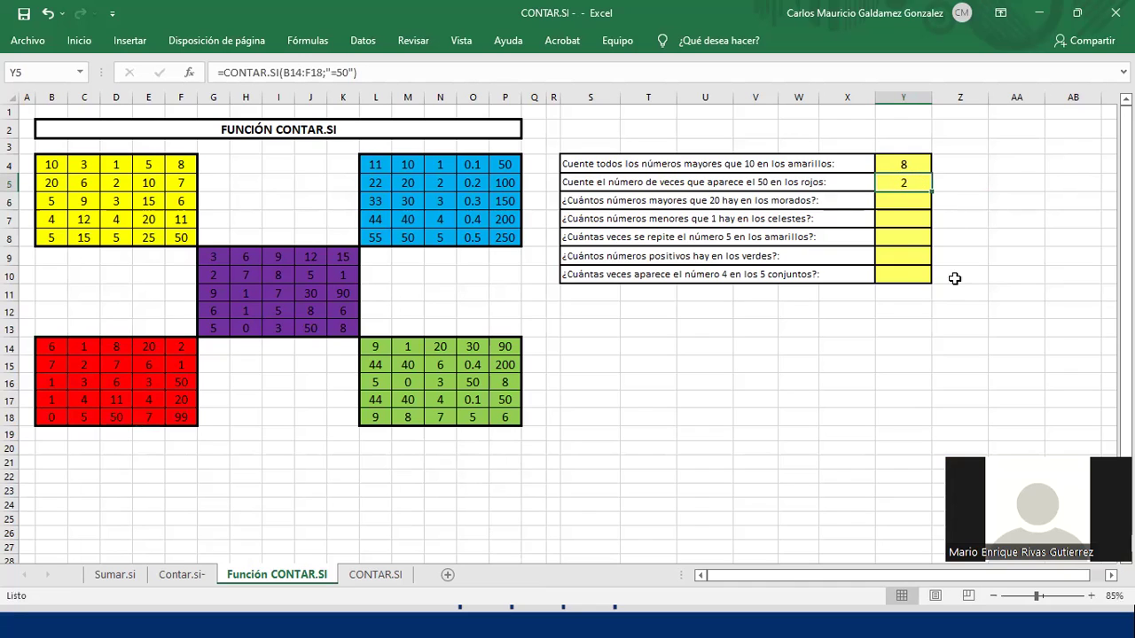
click(183, 383)
ctrl+click(114, 419)
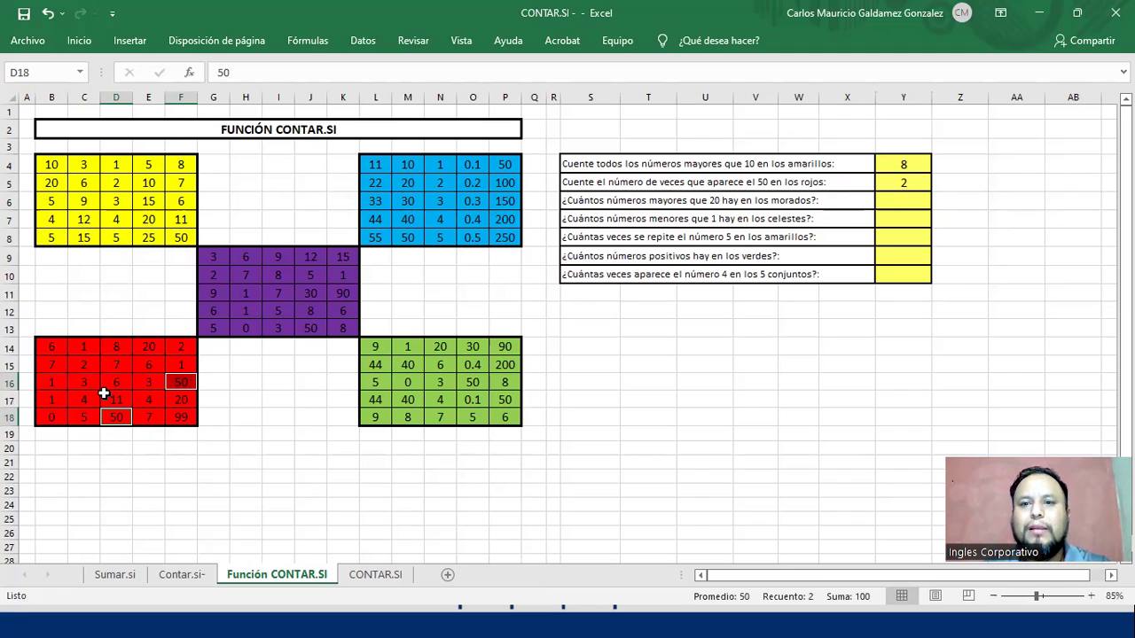
Count the purple-block numbers greater than 20 in Y6 with the formula =CONTAR.SI(G9:K13;">20")
click(898, 199)
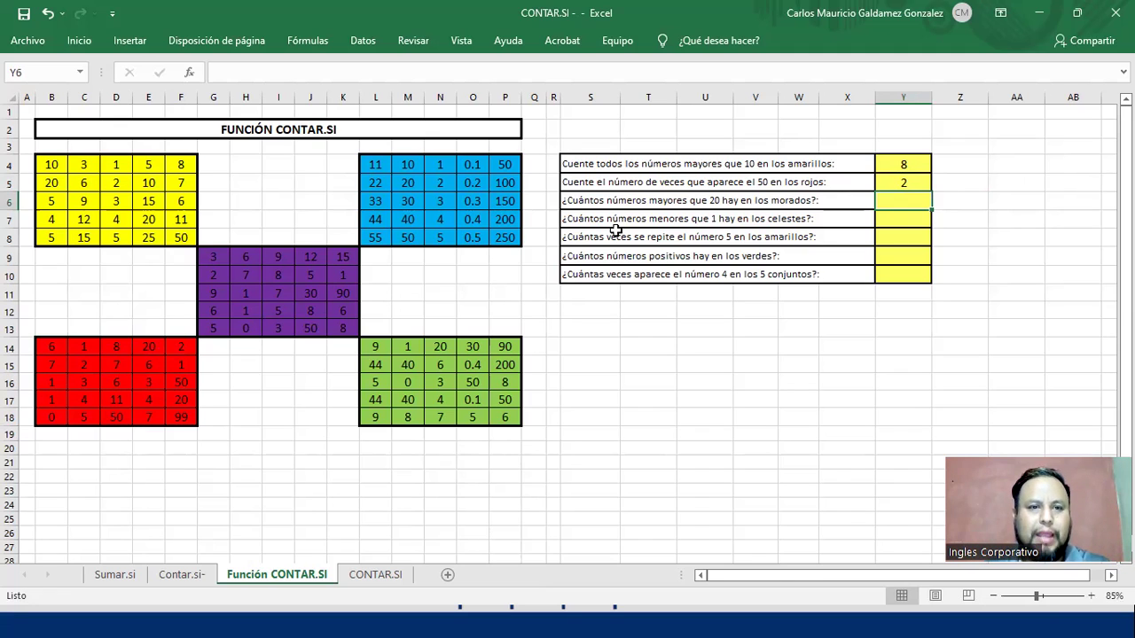
drag(210, 262, 342, 329)
click(910, 200)
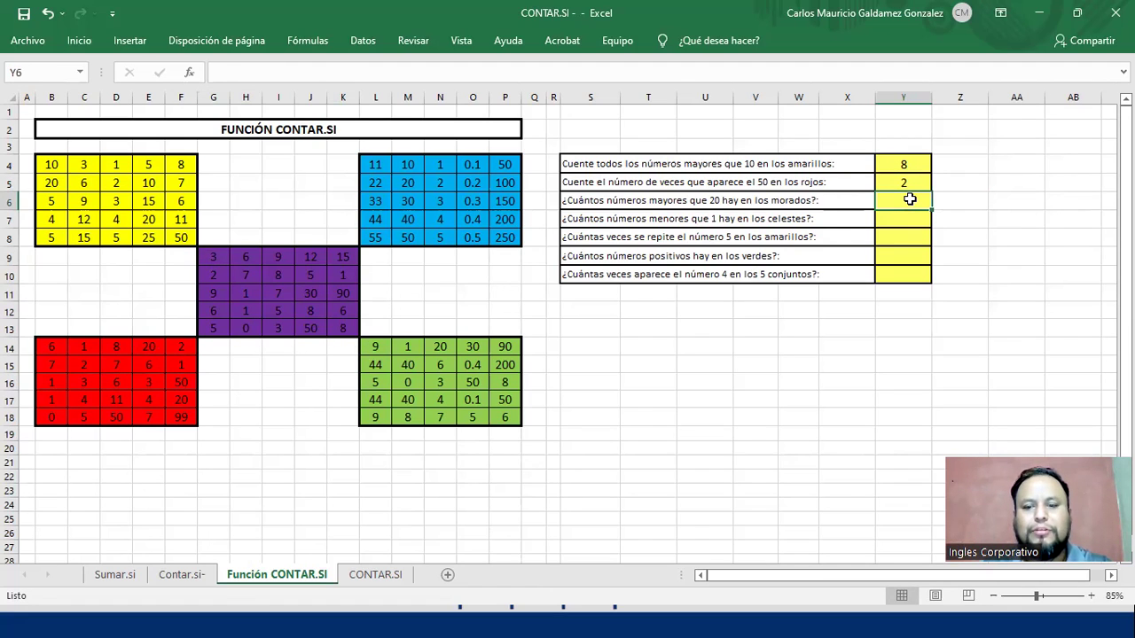
text(=contar.si)
key(Tab)
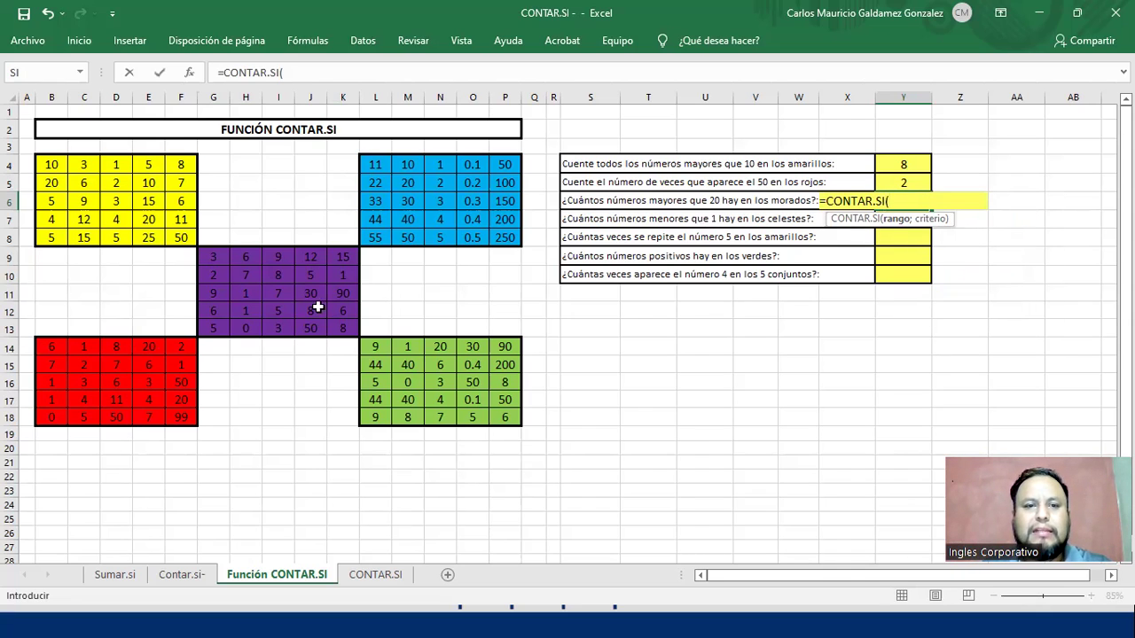
drag(213, 257, 342, 329)
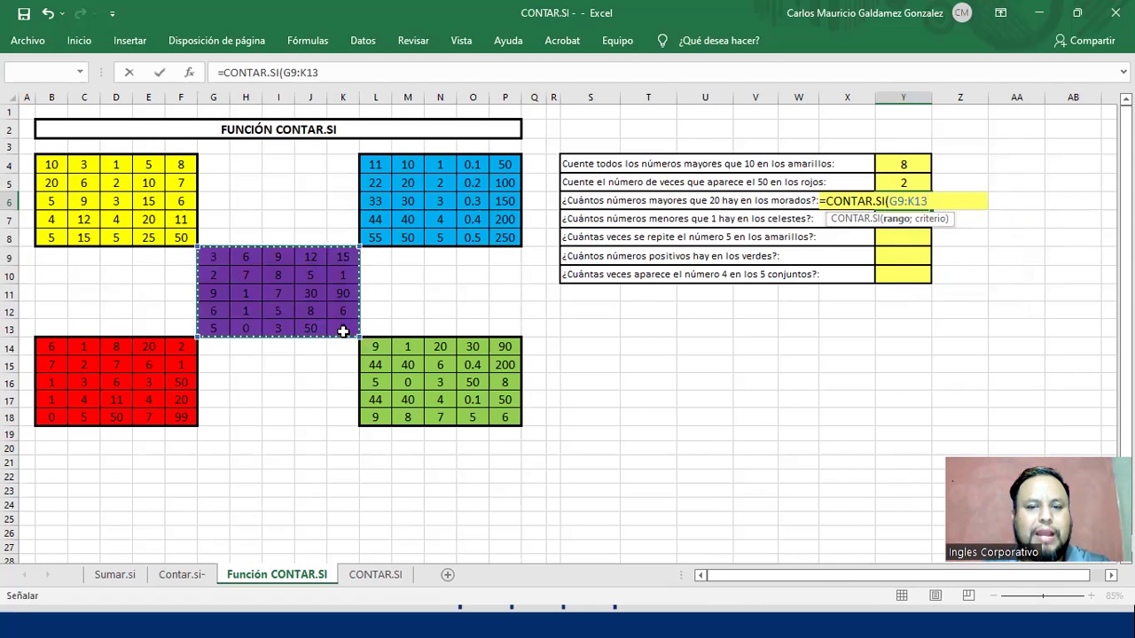
text(;")
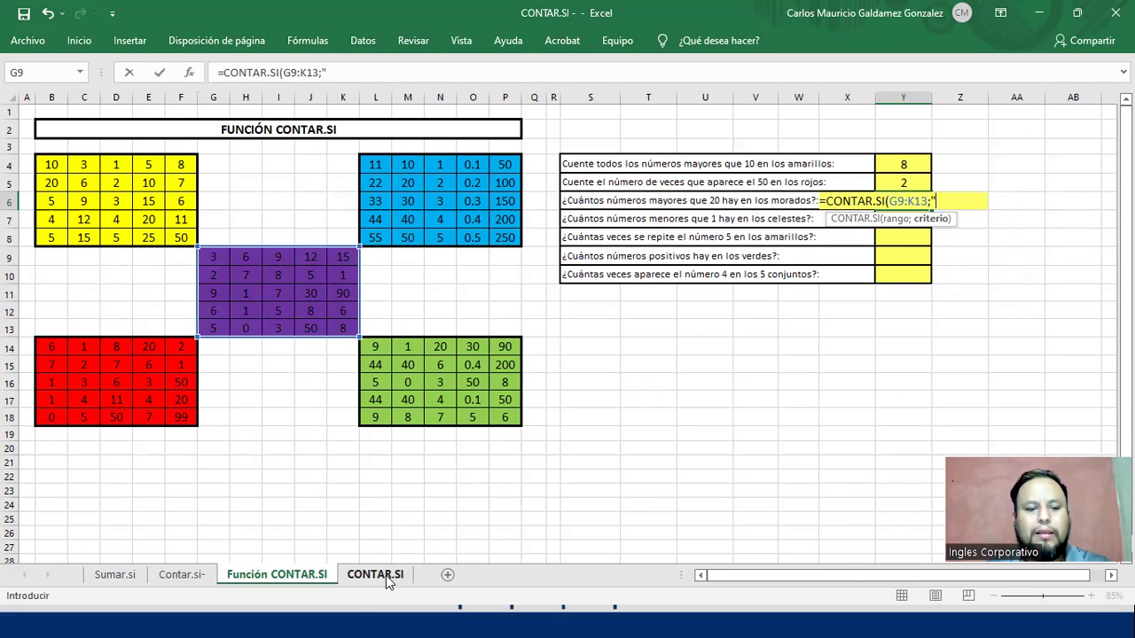
text(>20)
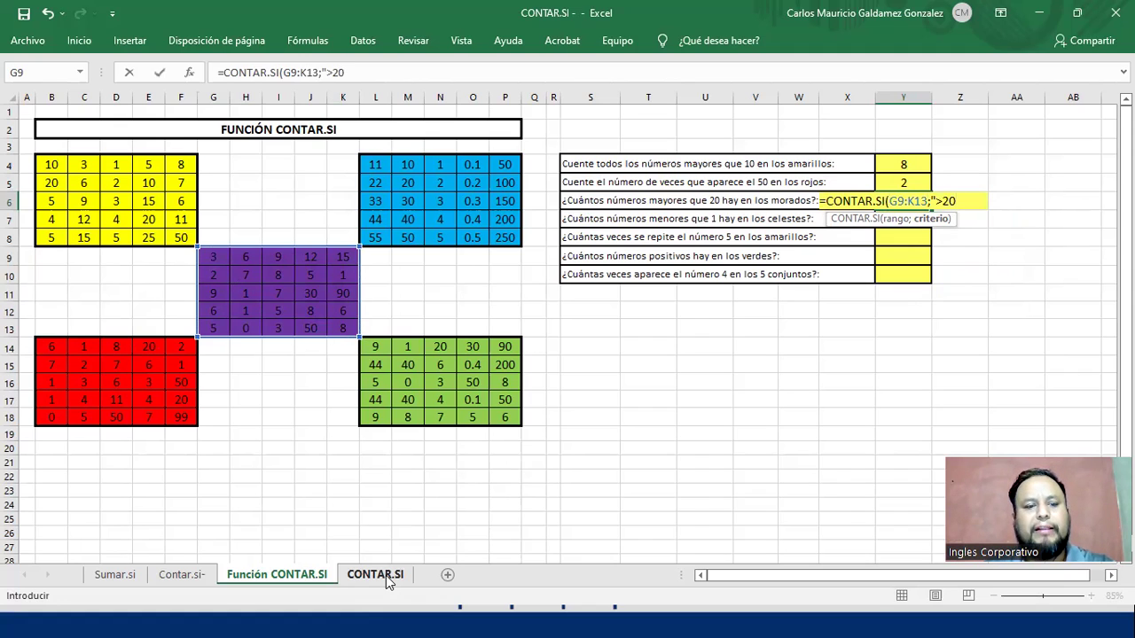
text(")
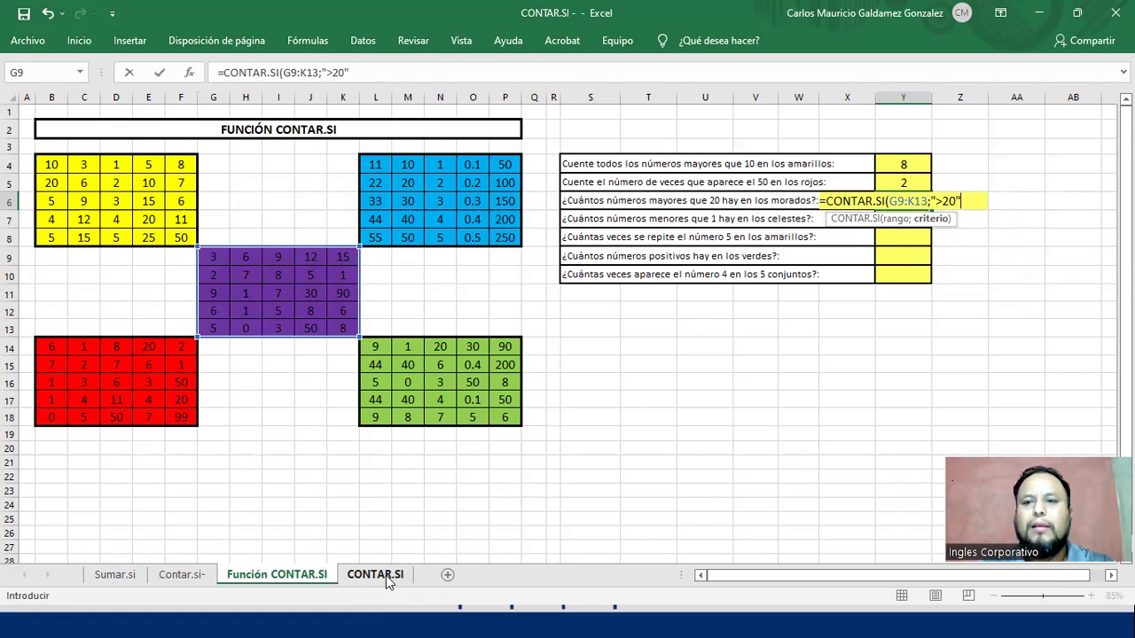
text())
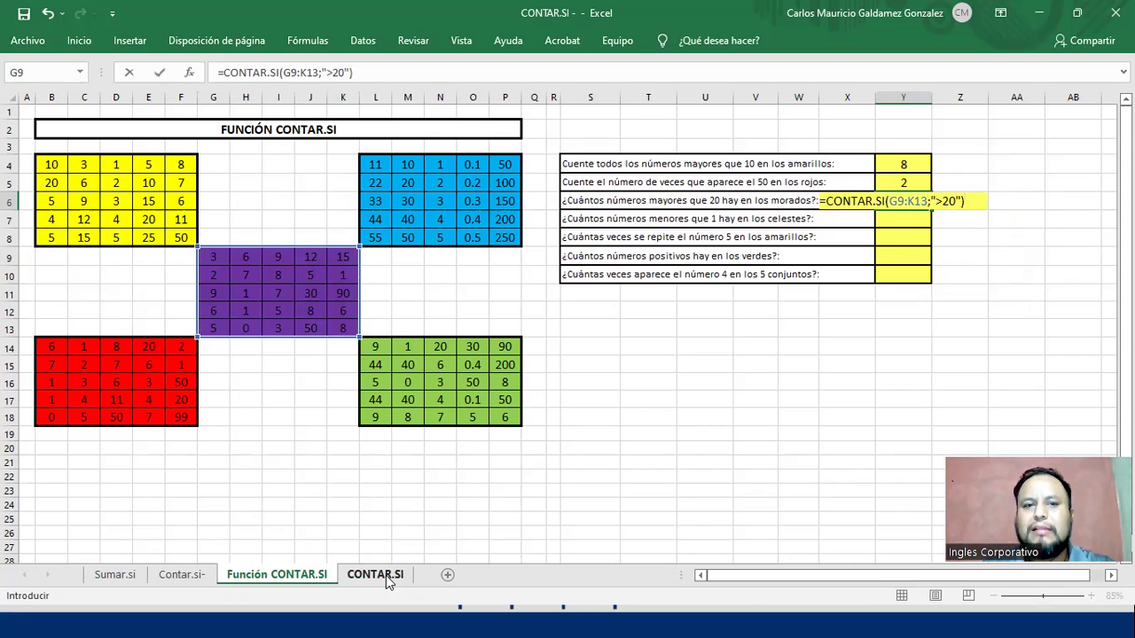
key(Return)
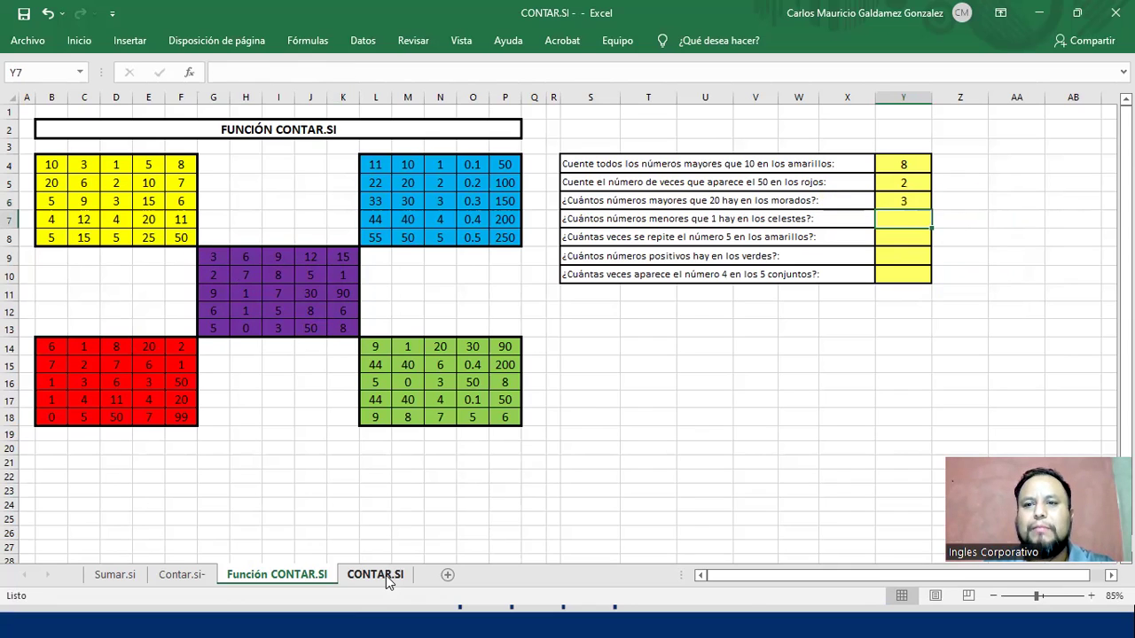
Check the formula in Y6 against the purple-block cells above 20, J11:K11 and J13
click(901, 201)
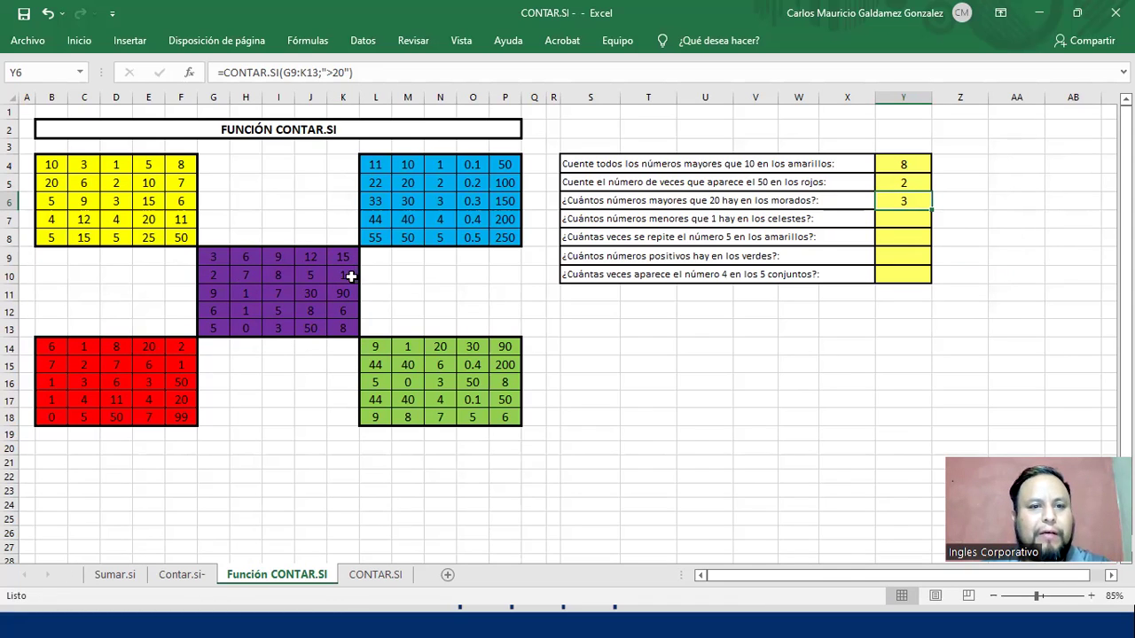
drag(316, 291, 342, 292)
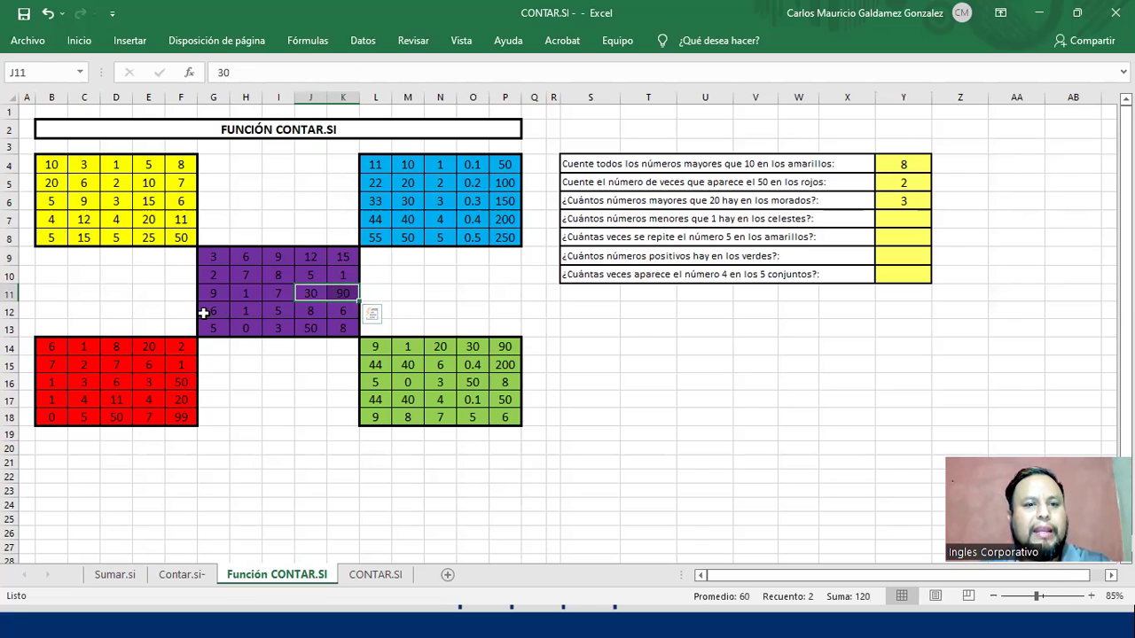
ctrl+click(309, 328)
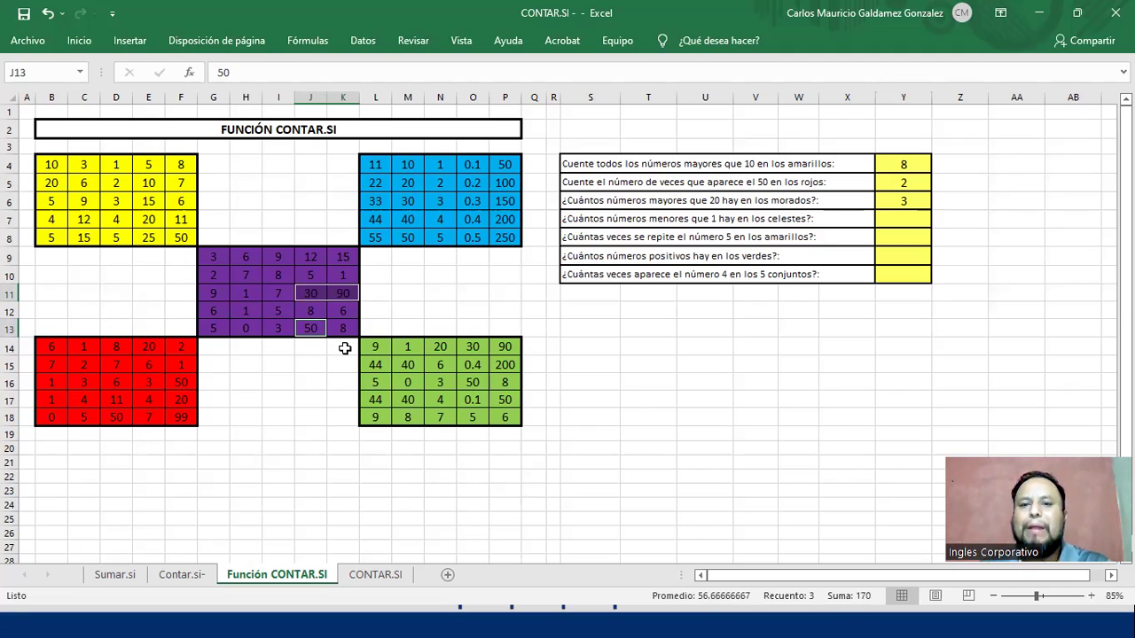
Review the unanswered questions from Y7 on, highlighting the yellow block B4:F8 and the green block L14:P18 they refer to
click(911, 219)
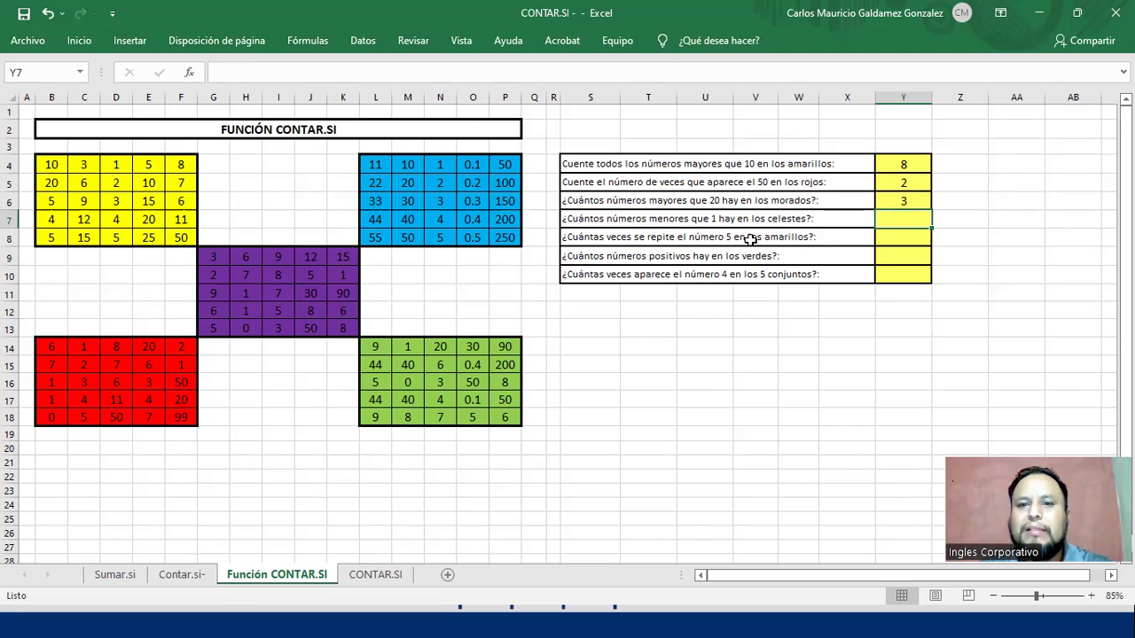
drag(51, 165, 185, 240)
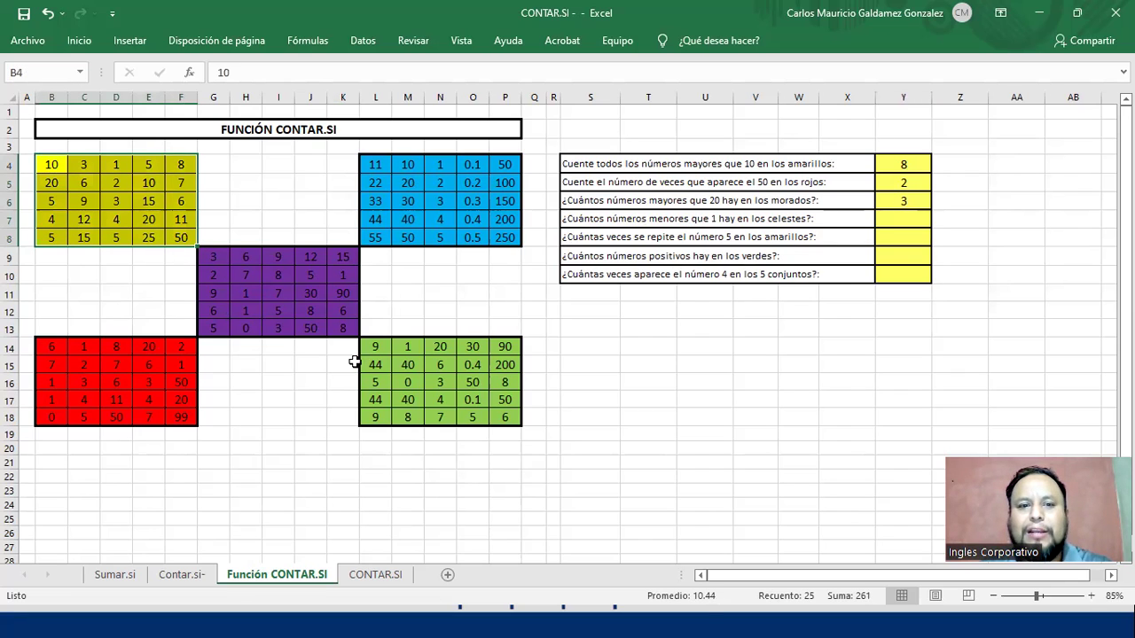
drag(372, 348, 505, 418)
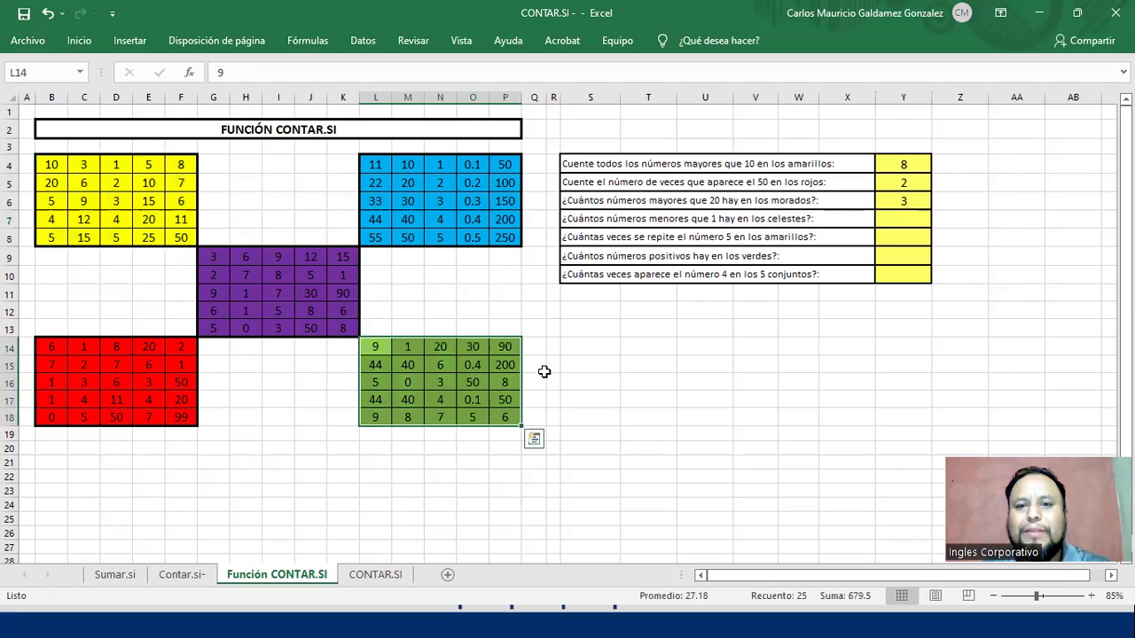
Examine the question in S10 about the number 4 and the full range B4:P18 spanning all five blocks
click(575, 278)
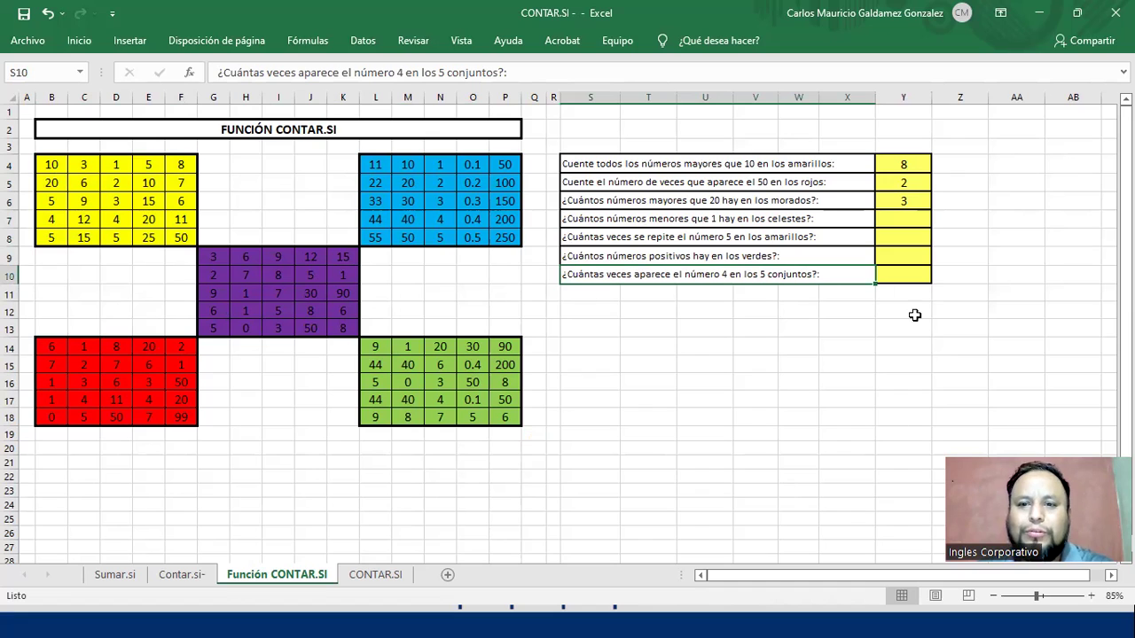
click(885, 276)
drag(46, 165, 509, 417)
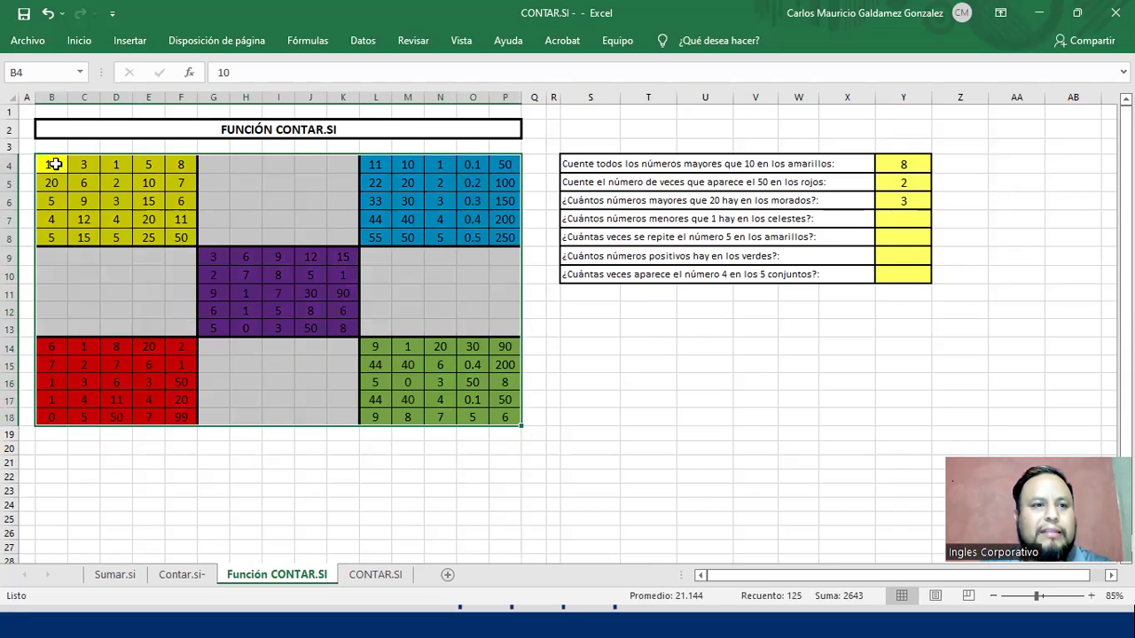
click(504, 418)
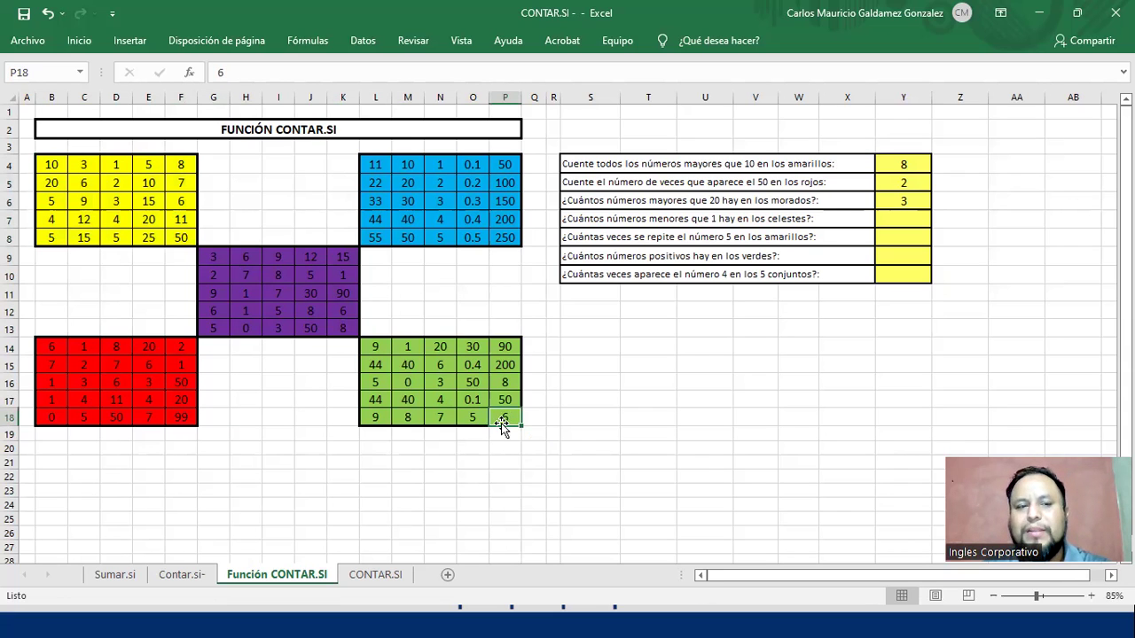
Highlight the five coloured blocks together as separate ranges: B4:F8, B14:F18, G9:K13, L4:P8 and L14:P18
drag(51, 165, 168, 236)
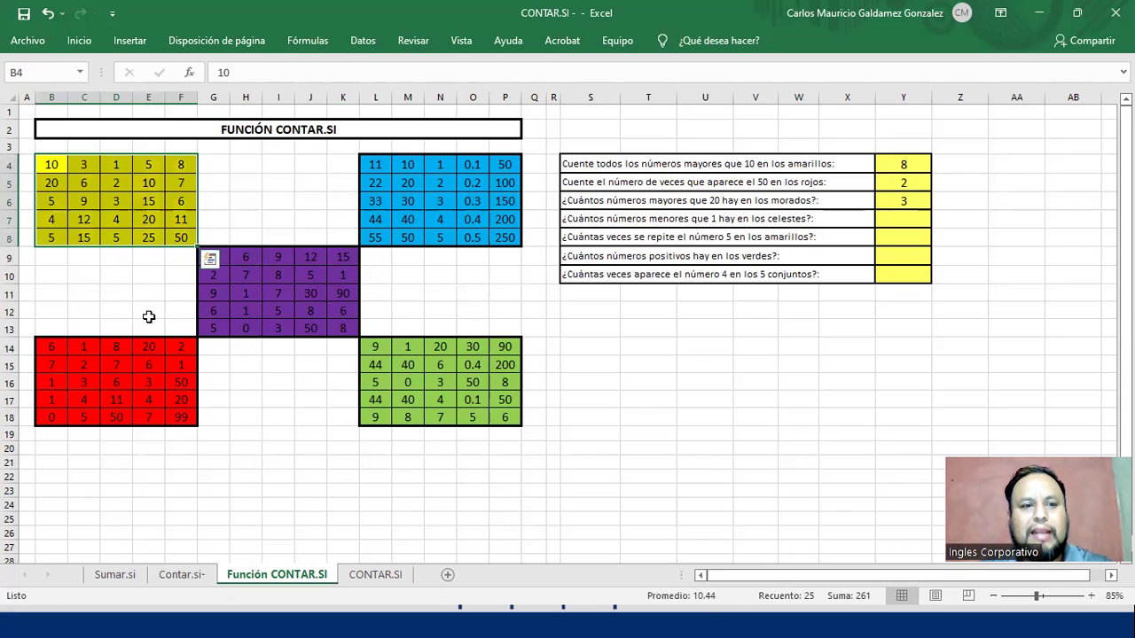
drag(41, 340, 182, 383)
drag(218, 257, 342, 328)
drag(379, 171, 506, 237)
drag(375, 347, 506, 414)
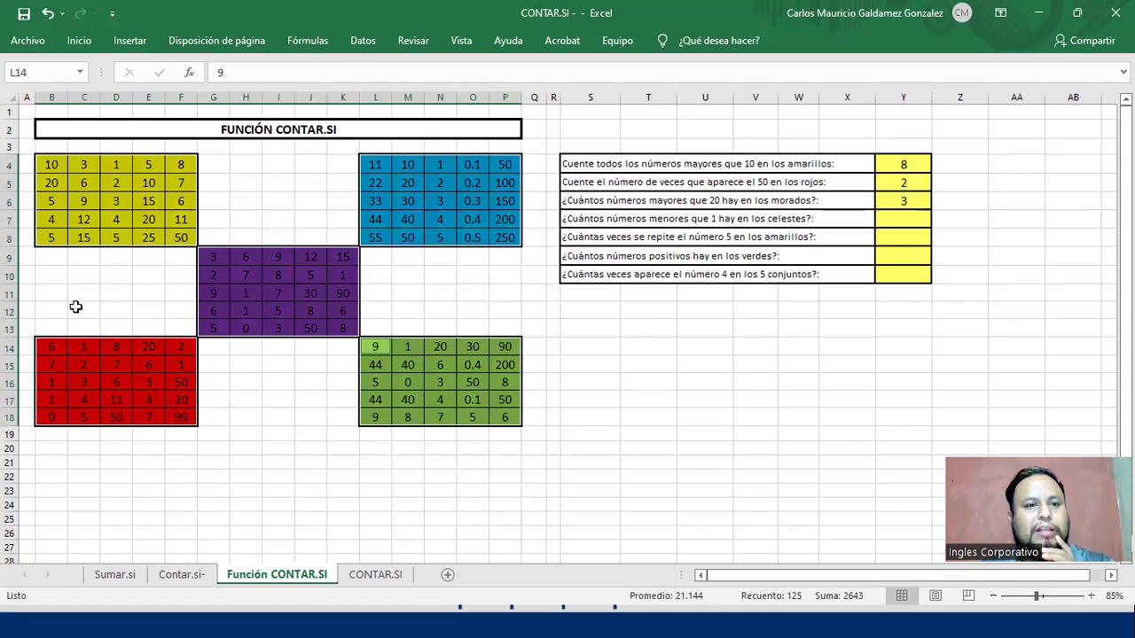
Highlight the full range B4:P18 covering all five coloured blocks, and clear the selection
click(318, 423)
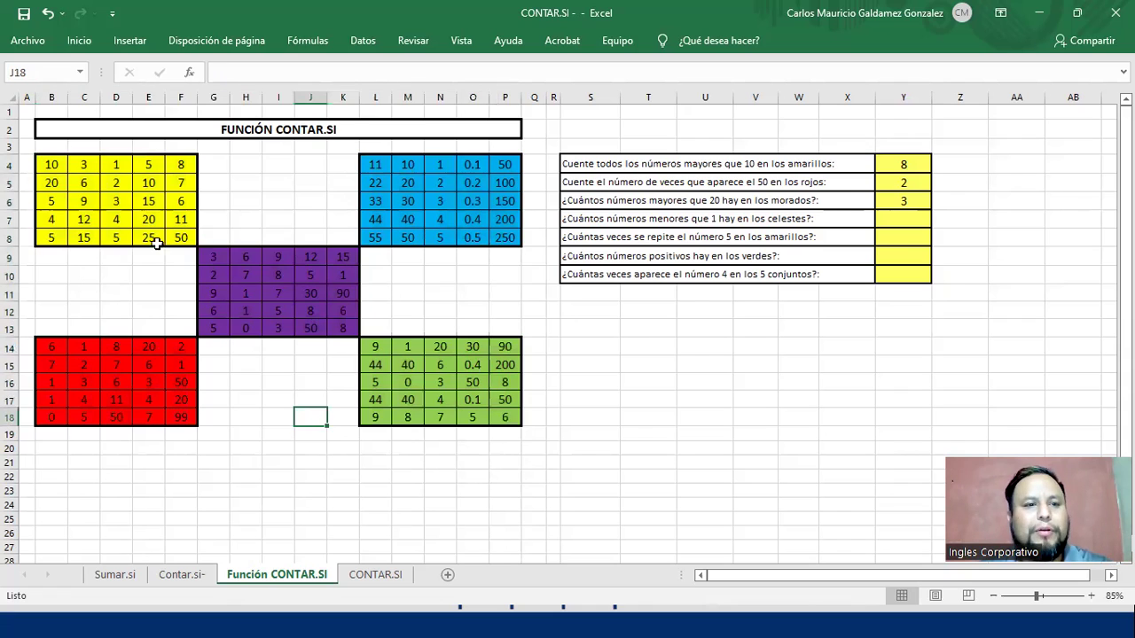
drag(48, 165, 510, 412)
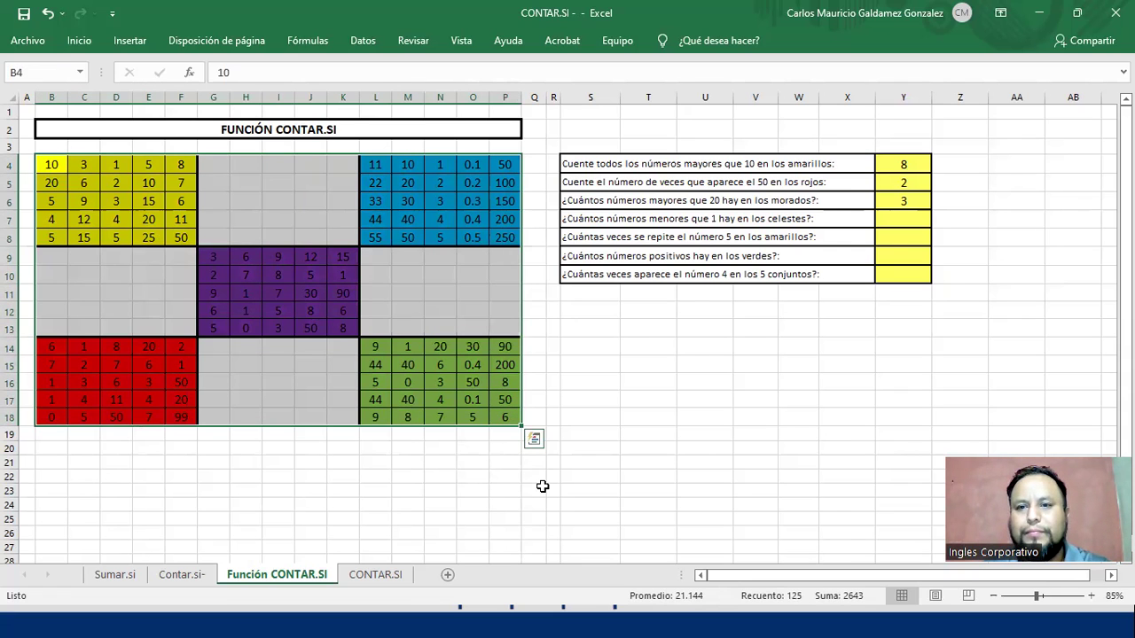
click(671, 297)
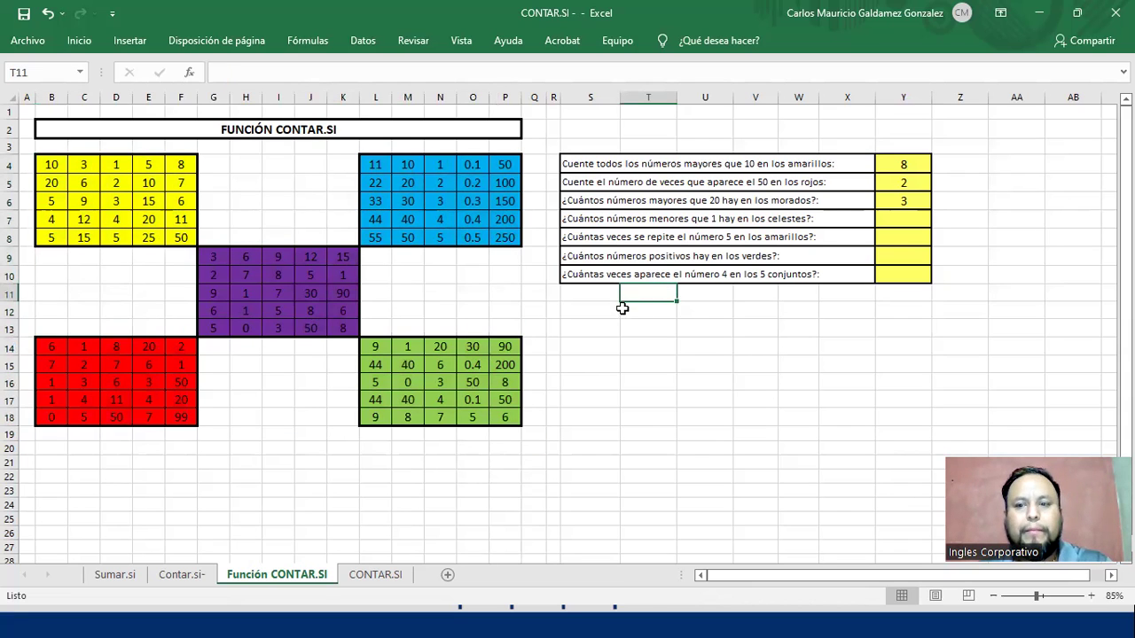
key(super)
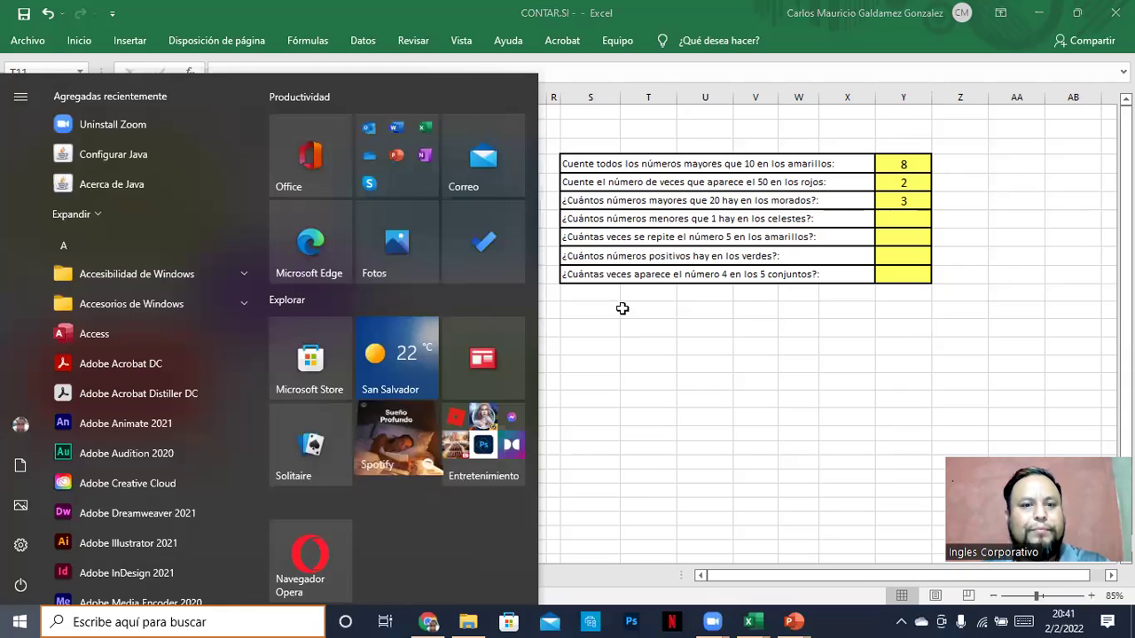
click(623, 308)
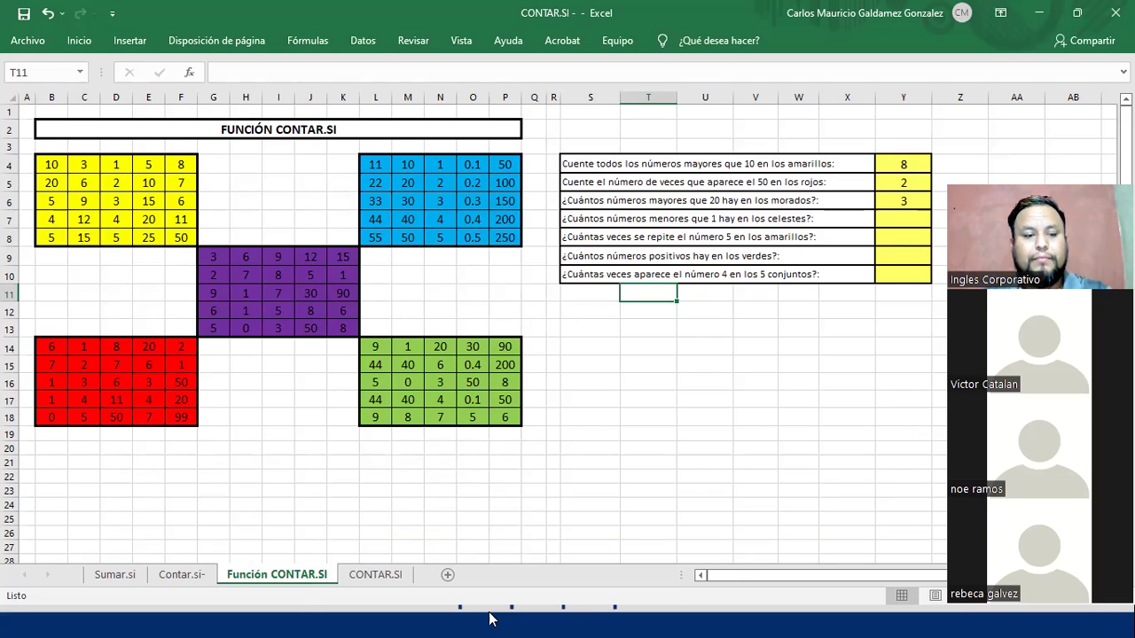
key(alt+Tab)
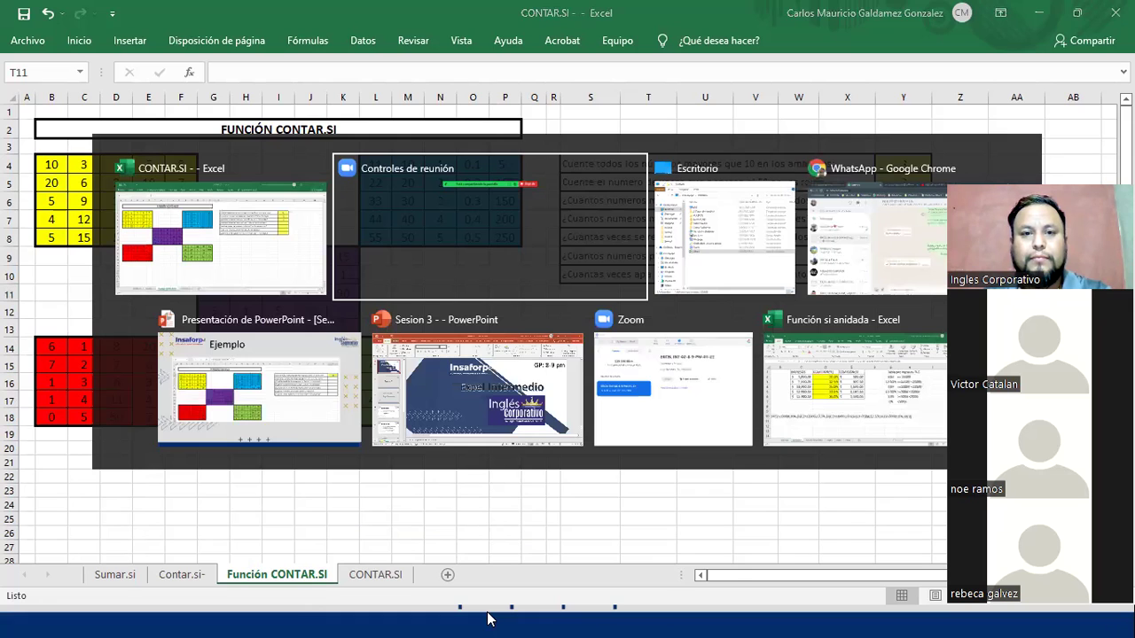
key(Escape)
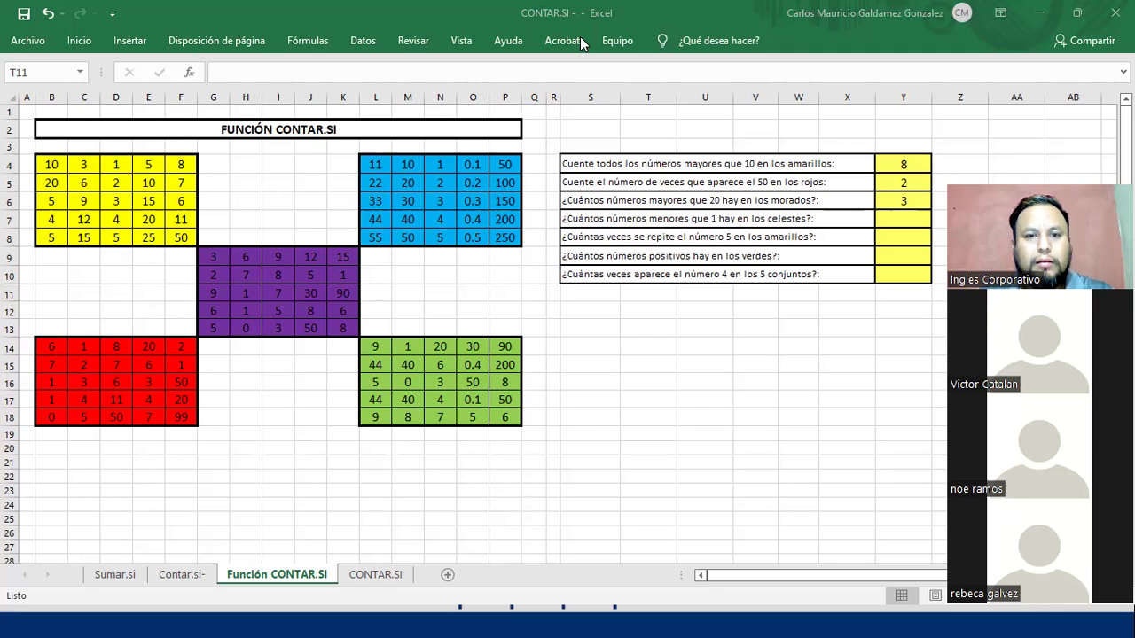
Switch to the PowerPoint slide show, advance to the "Preguntas o dudas" slide, and return to the Excel workbook
key(alt+Tab)
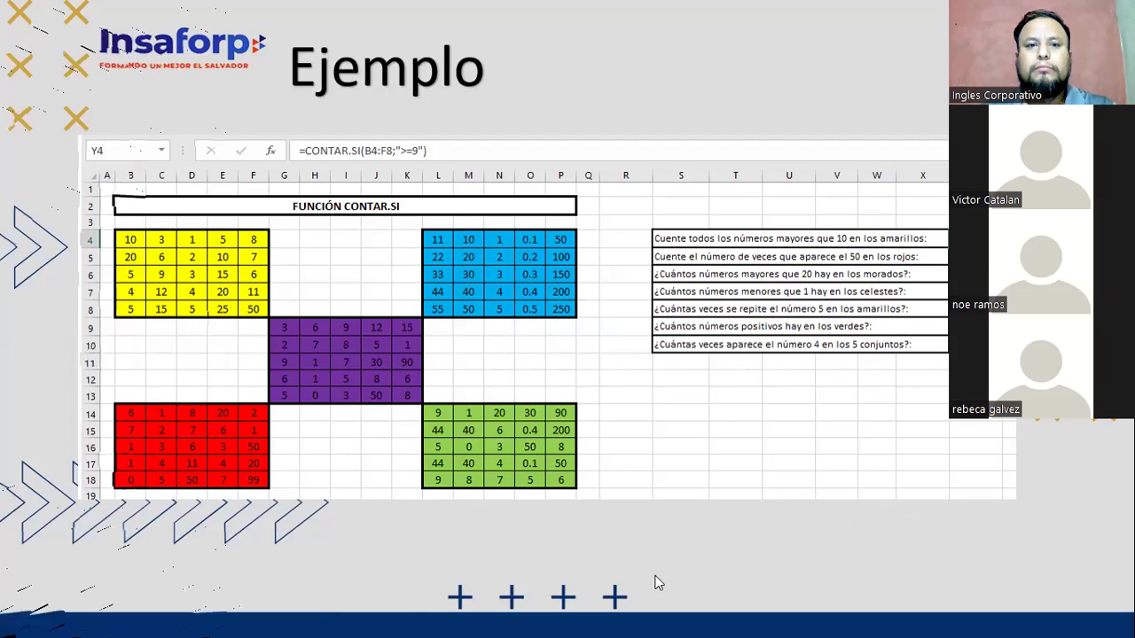
click(685, 442)
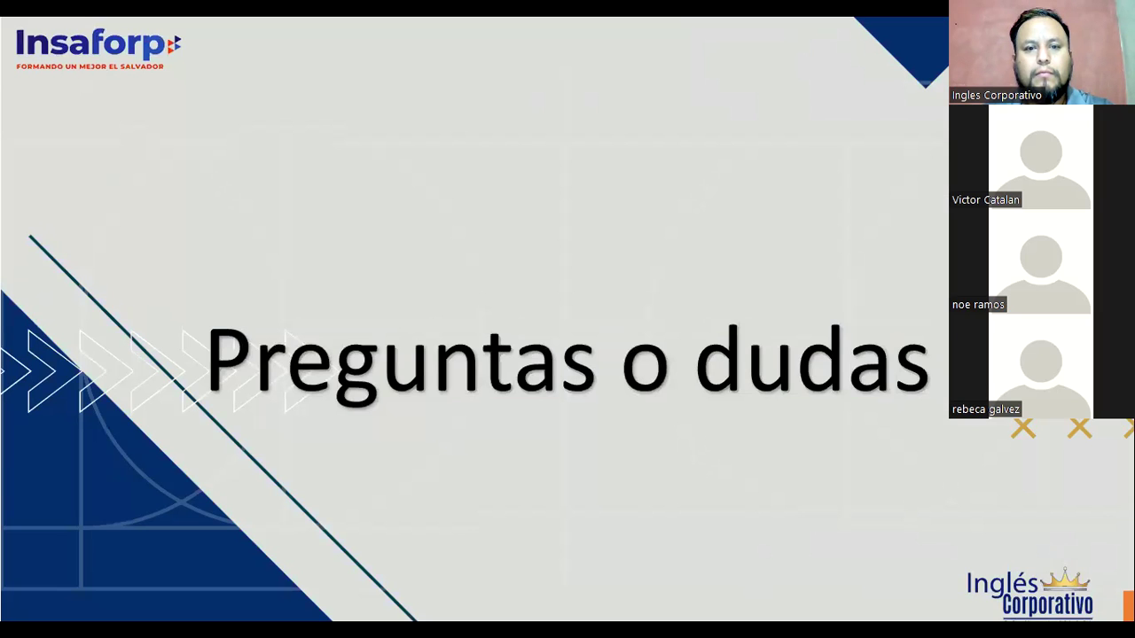
key(alt+Tab)
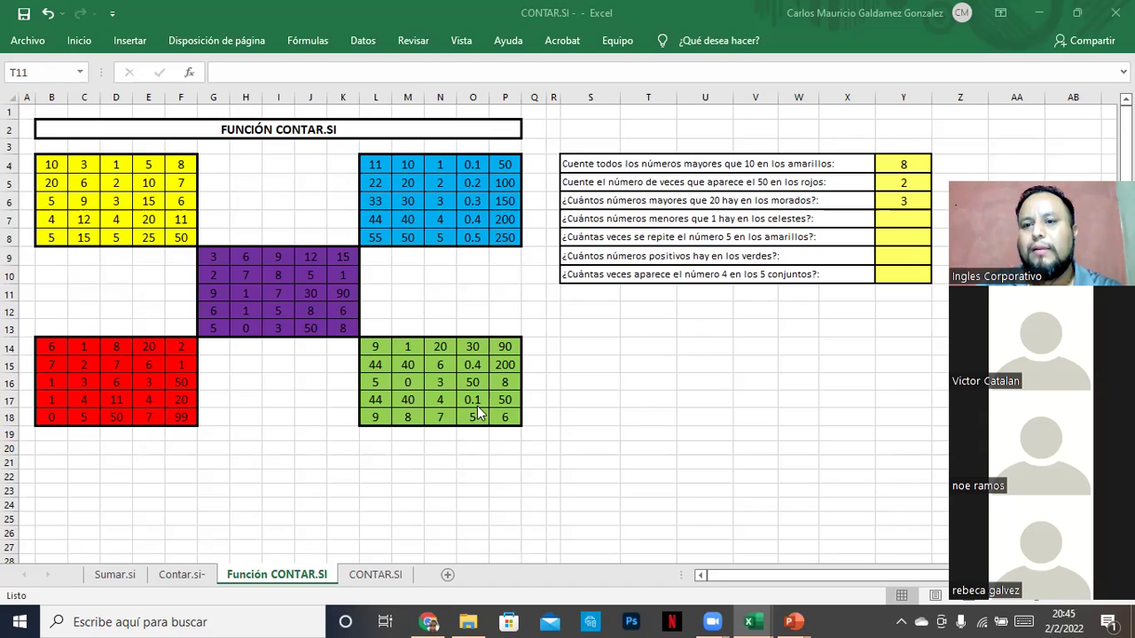
In T15, count the green-block numbers of at least 1 with =CONTAR.SI(L14:P18;">=1")
click(891, 254)
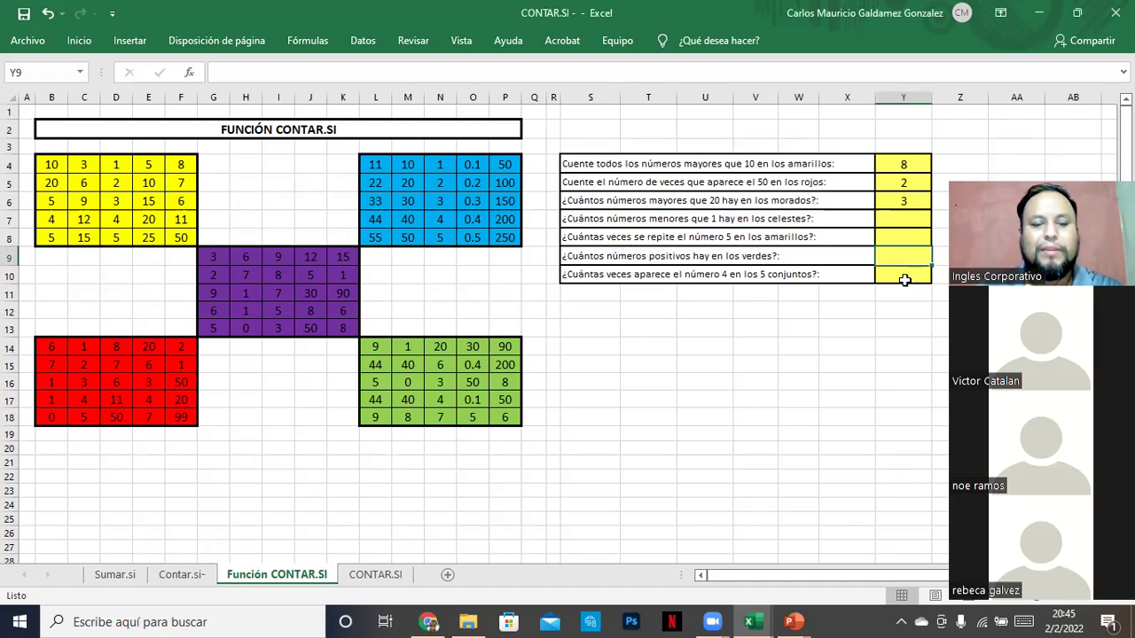
click(644, 364)
text(=)
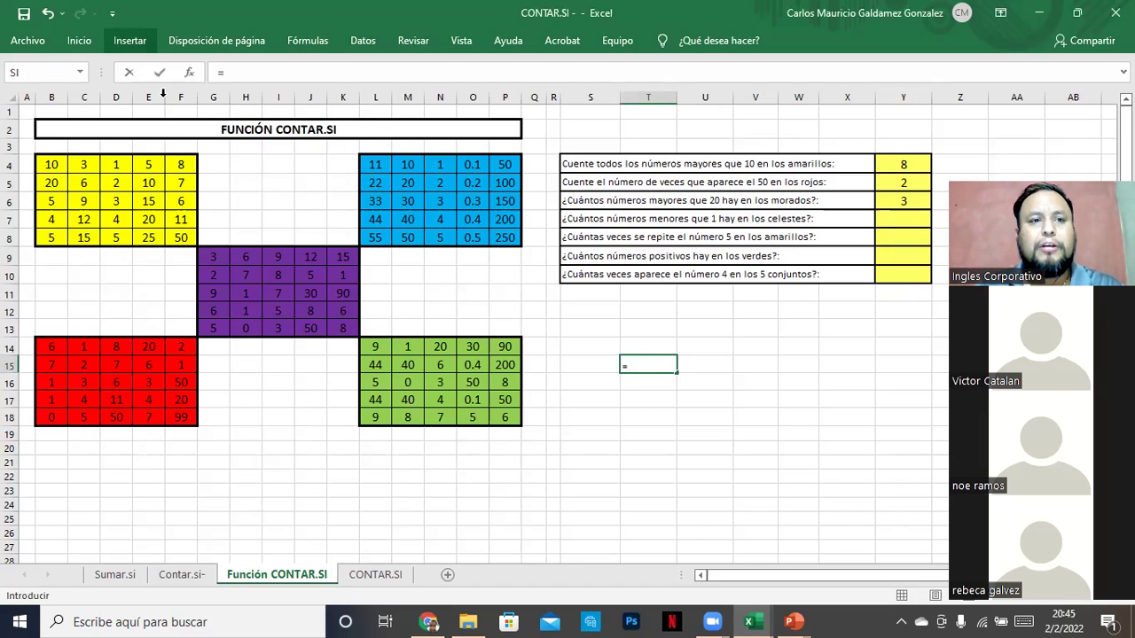
text(co)
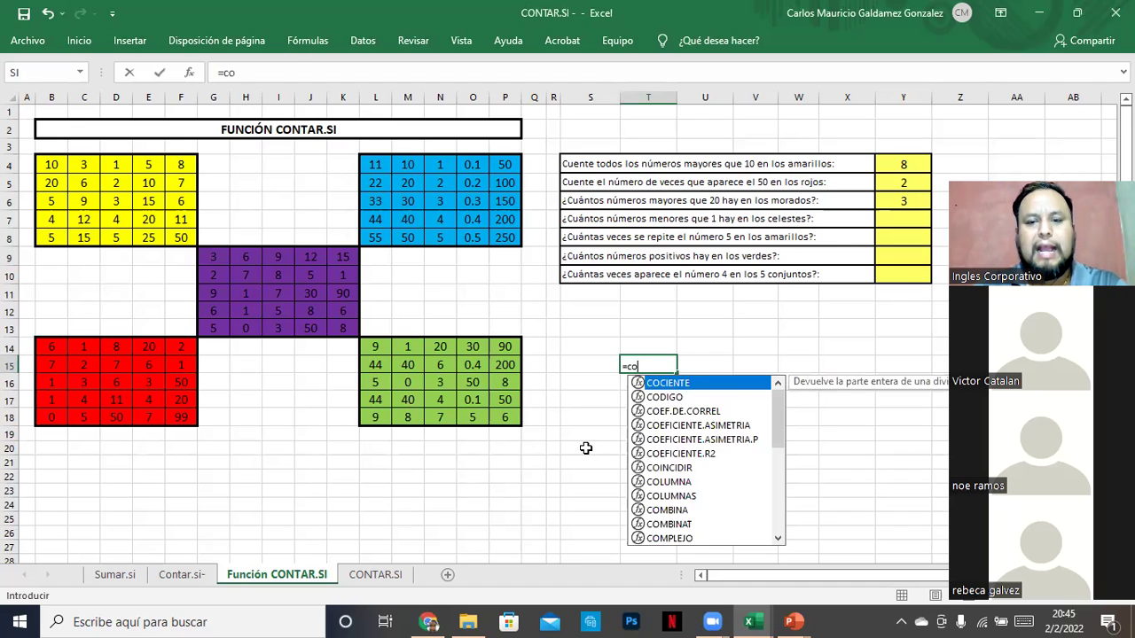
text(ntar.sio)
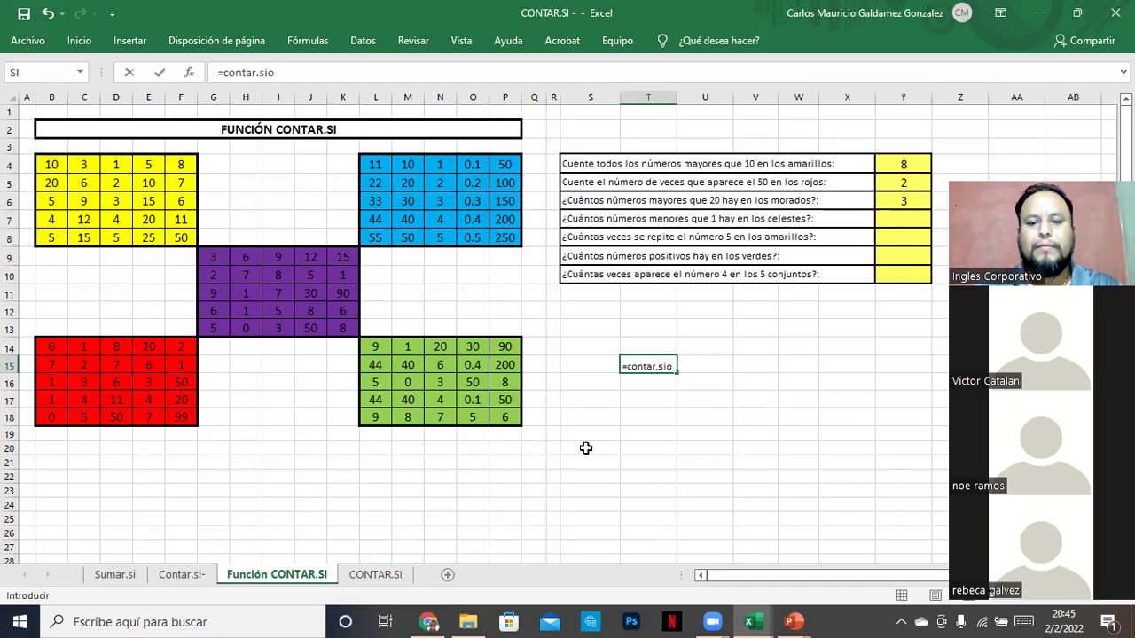
key(BackSpace)
text(()
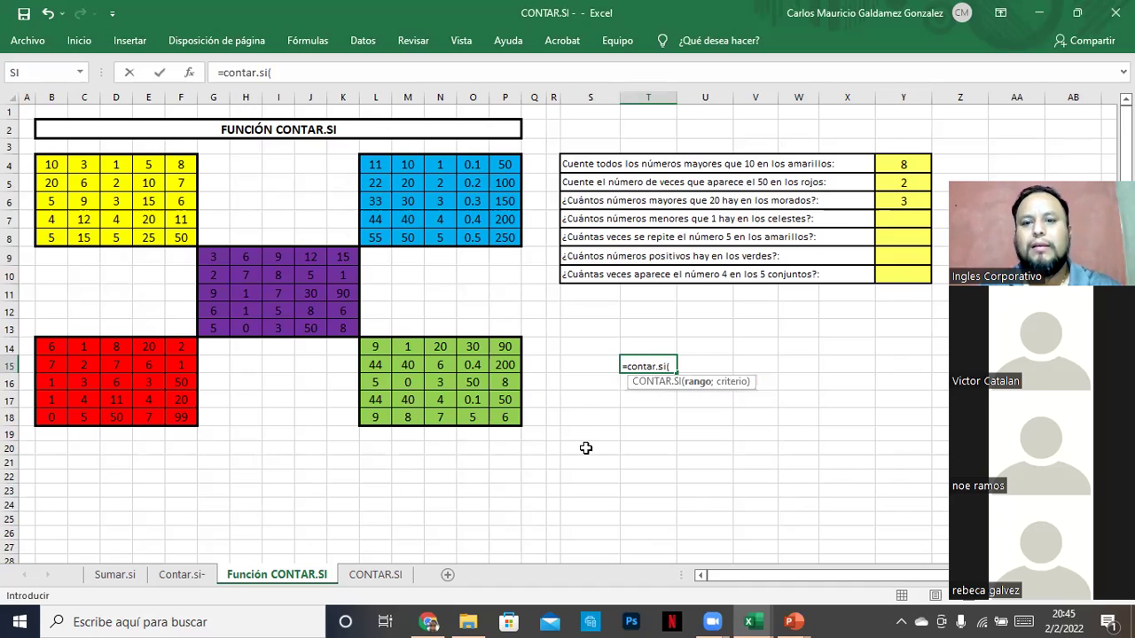
drag(376, 346, 504, 414)
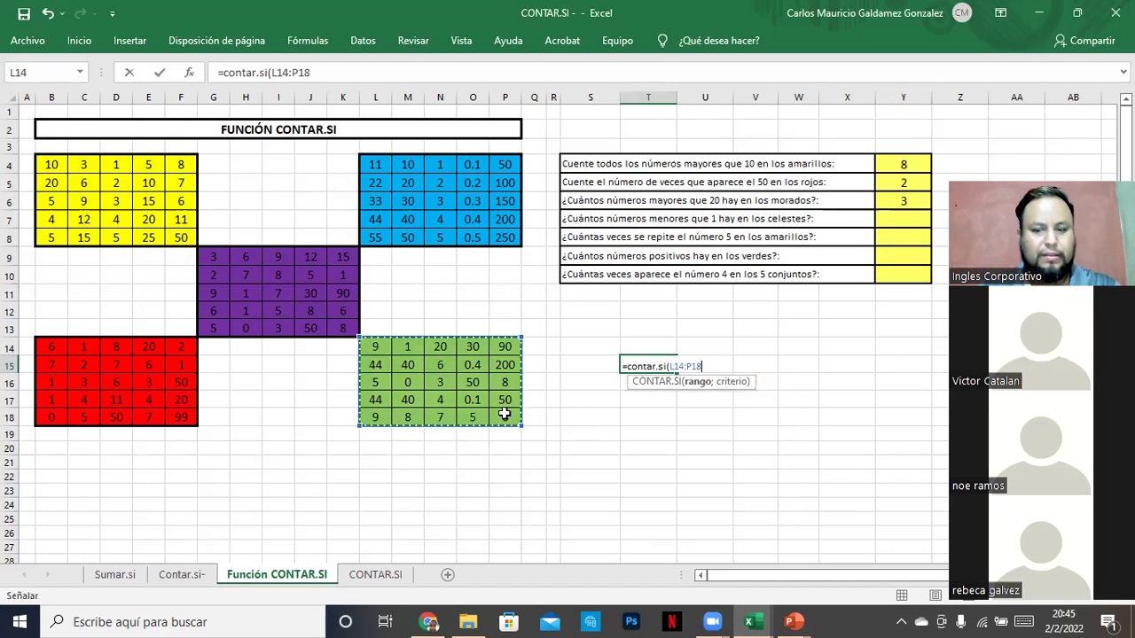
text(;")
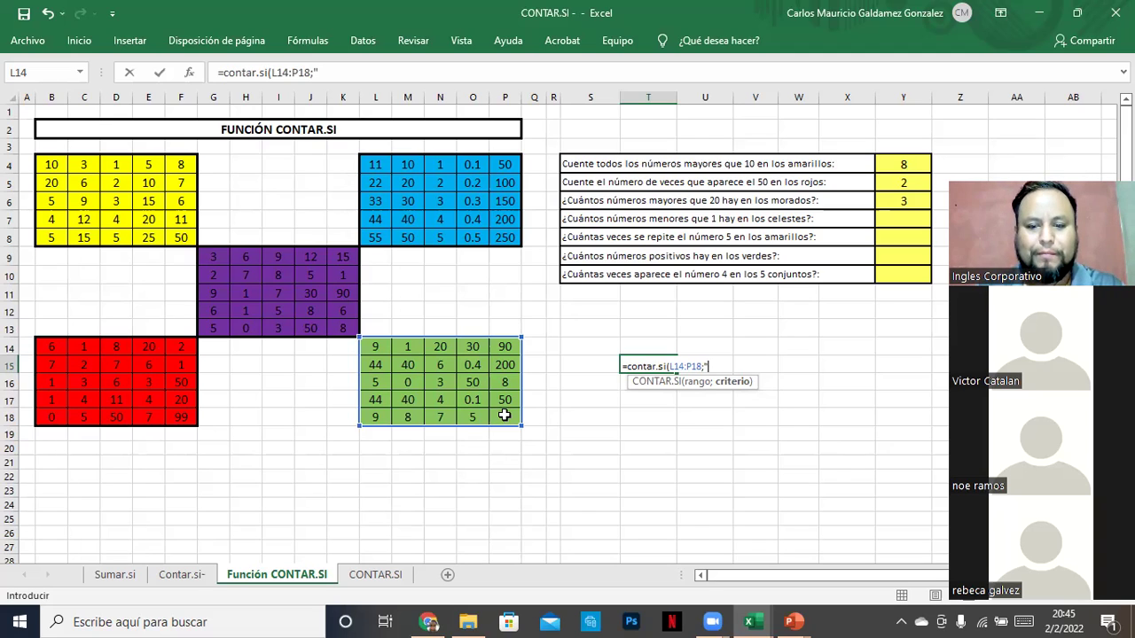
text(>=1)
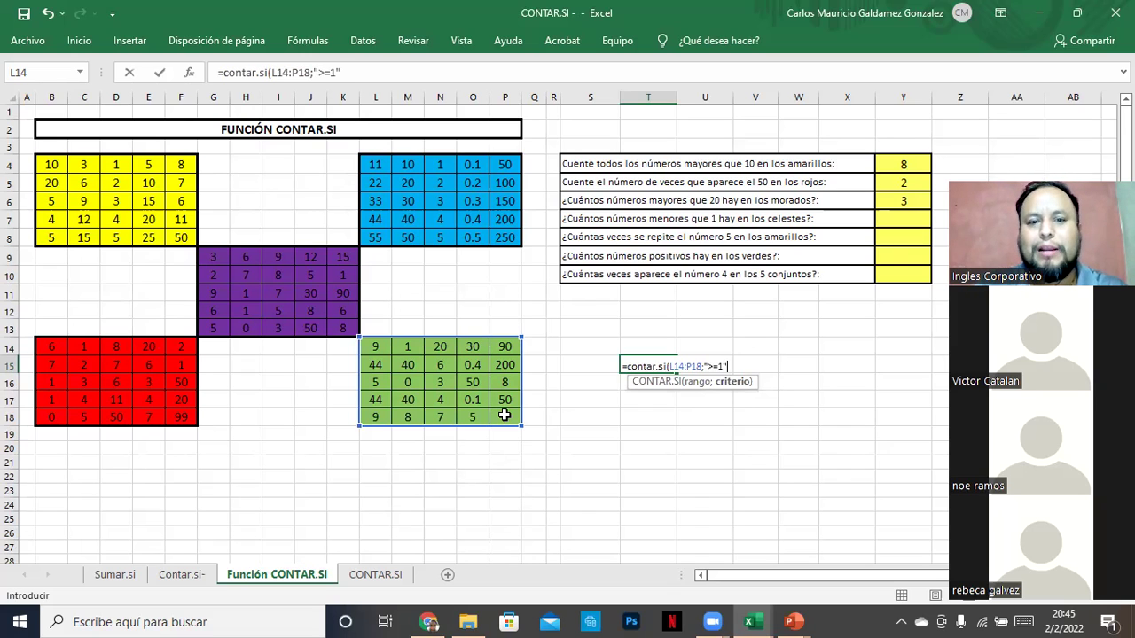
text("))
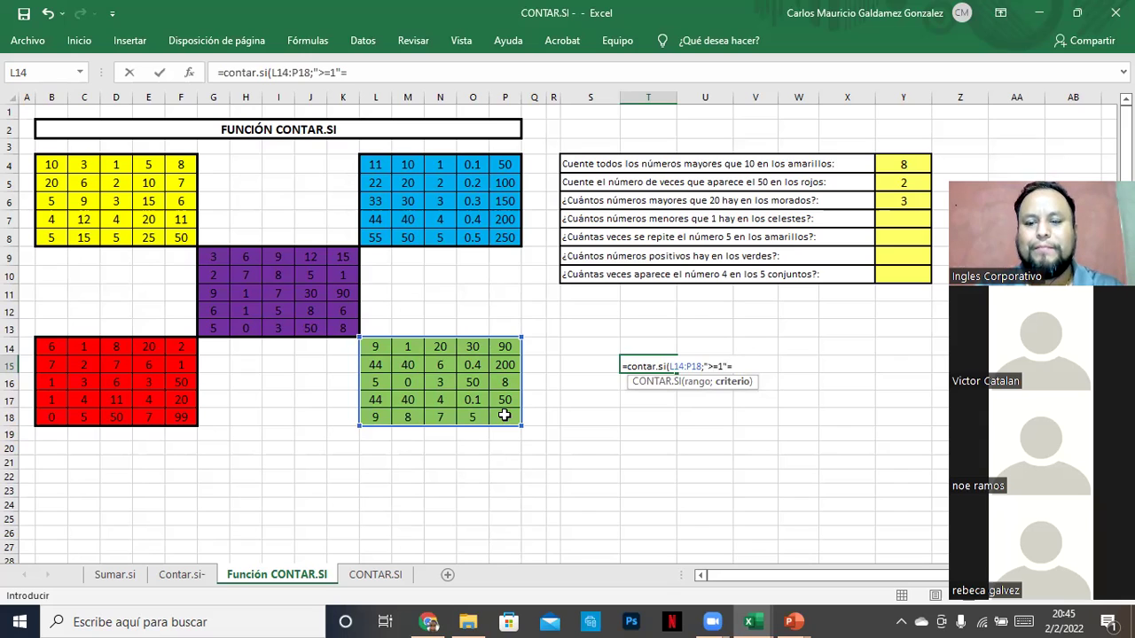
key(Return)
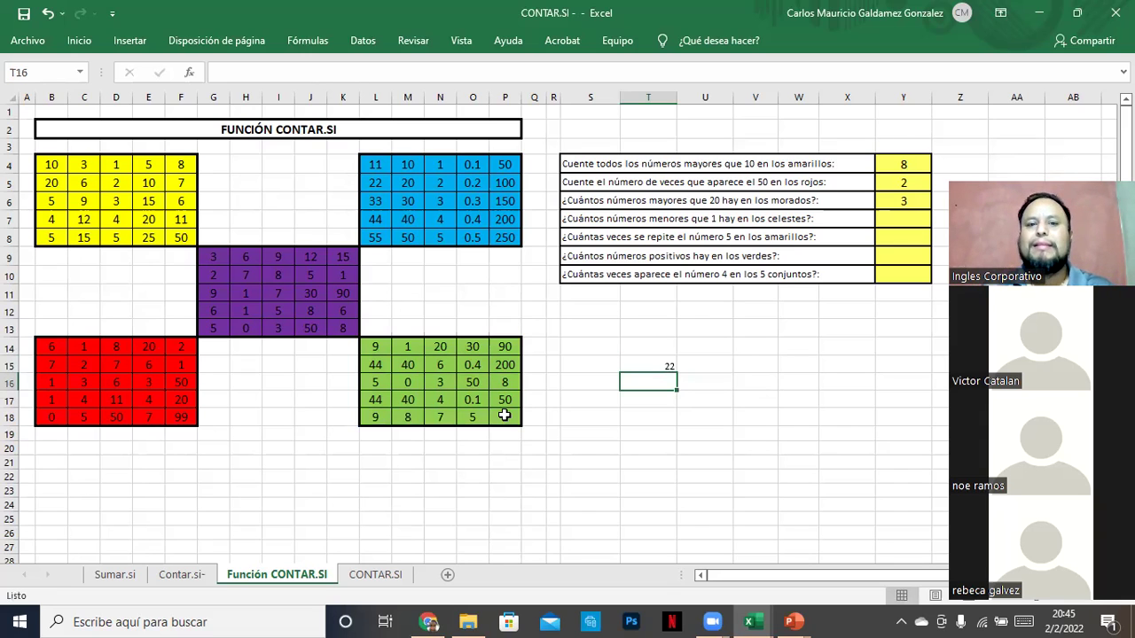
Review the green block L14:P18 and change the criterion of the T15 formula to ">0"
drag(372, 346, 500, 420)
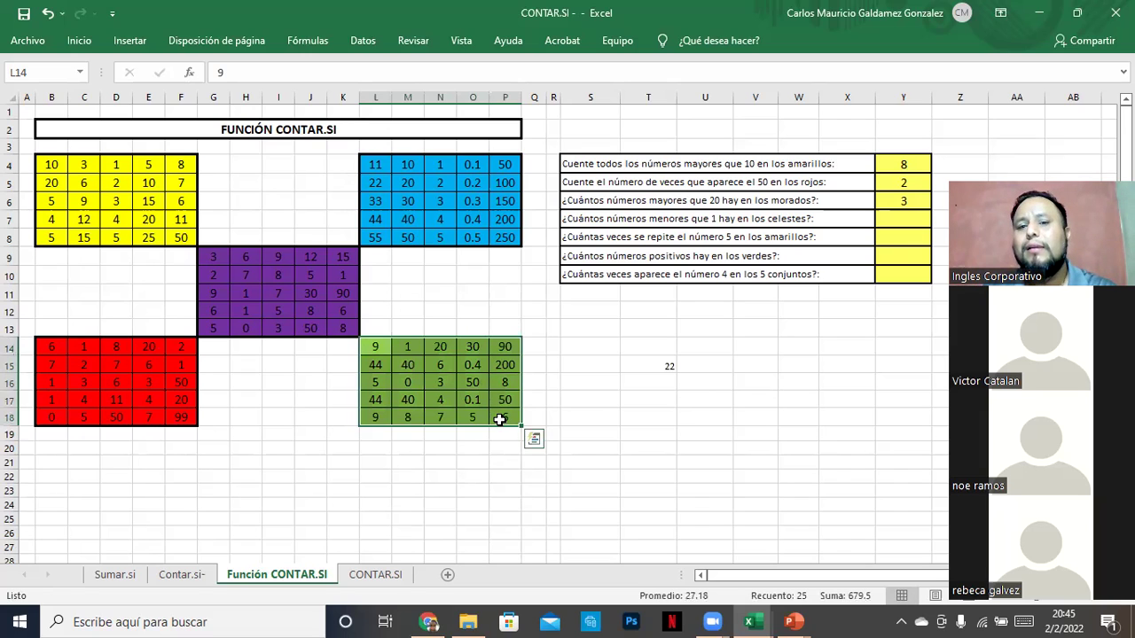
click(658, 366)
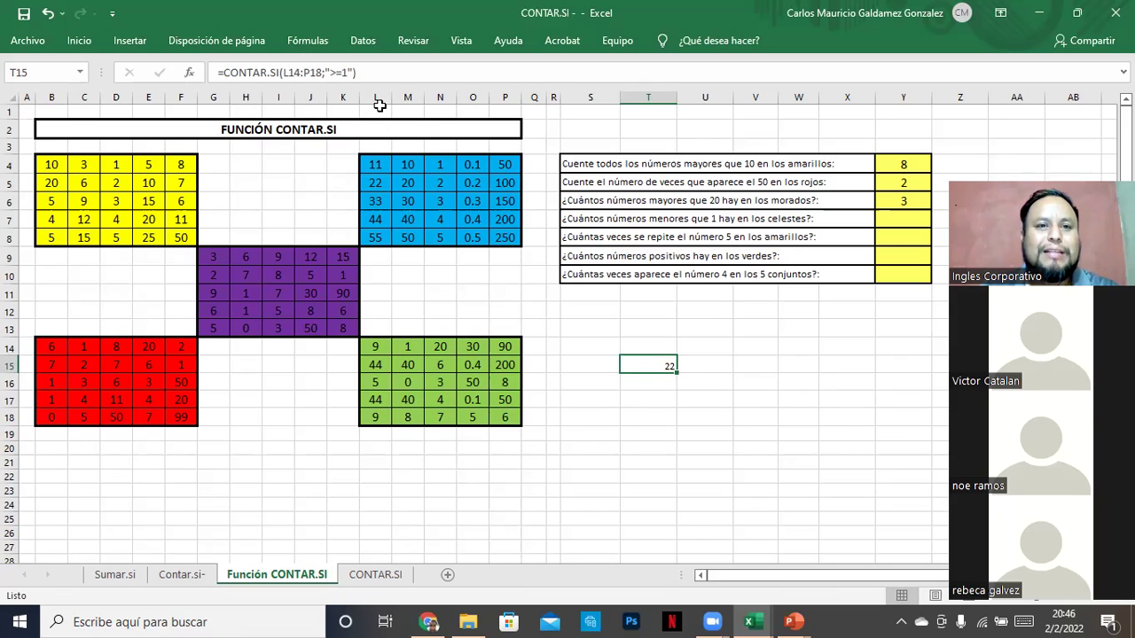
click(341, 71)
key(BackSpace)
key(Delete)
text(0)
key(Return)
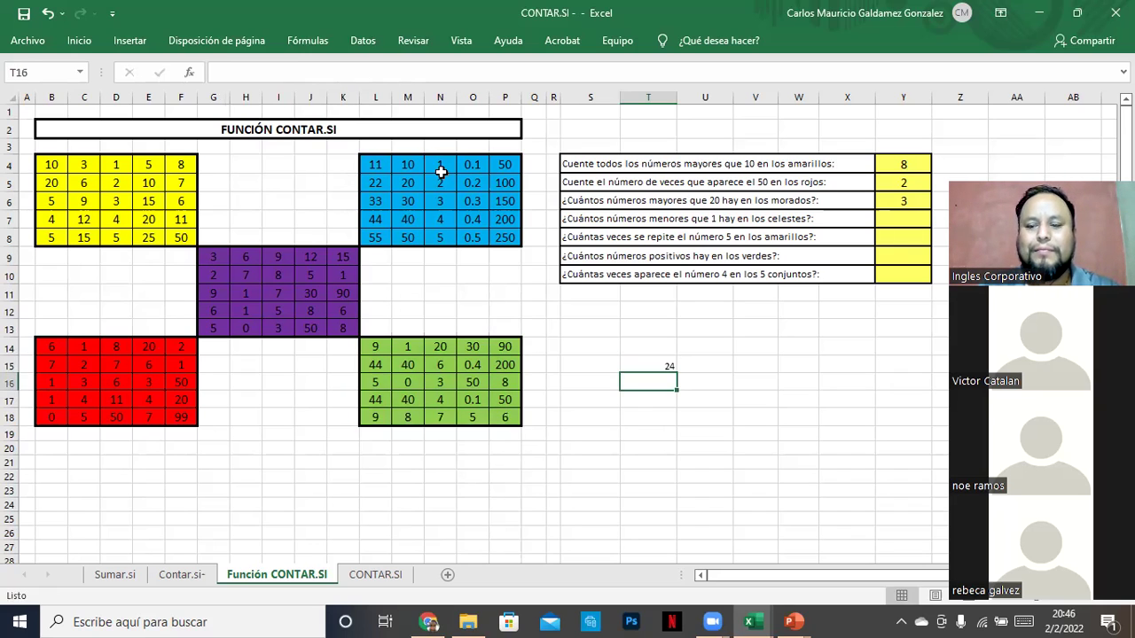
Check the T15 formula against the zero in M16 of the green block
key(Up)
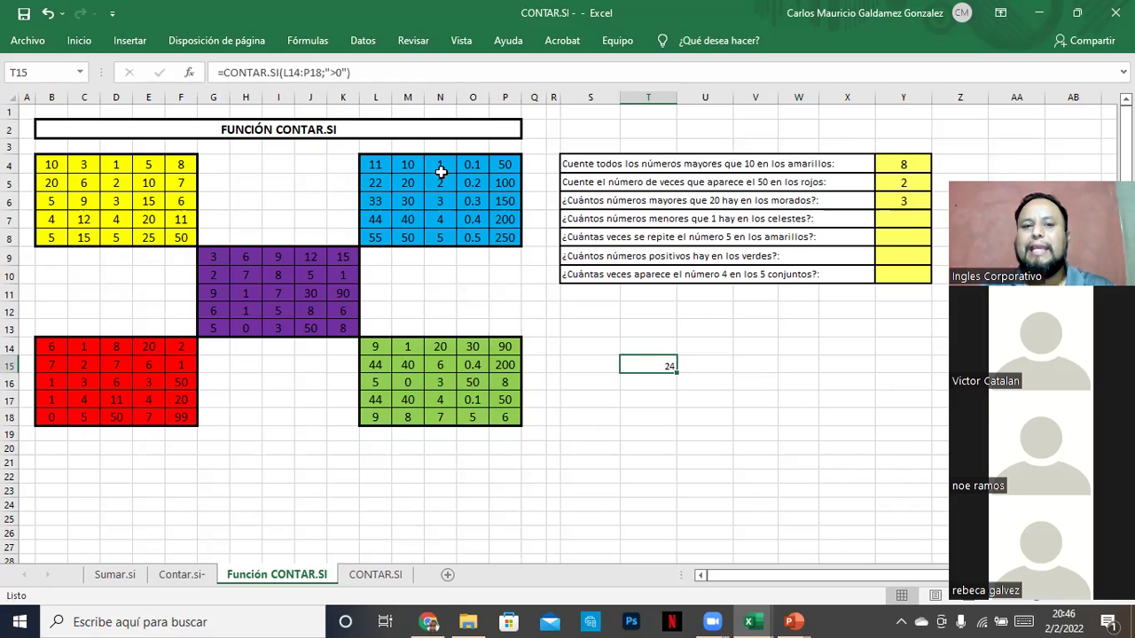
click(410, 383)
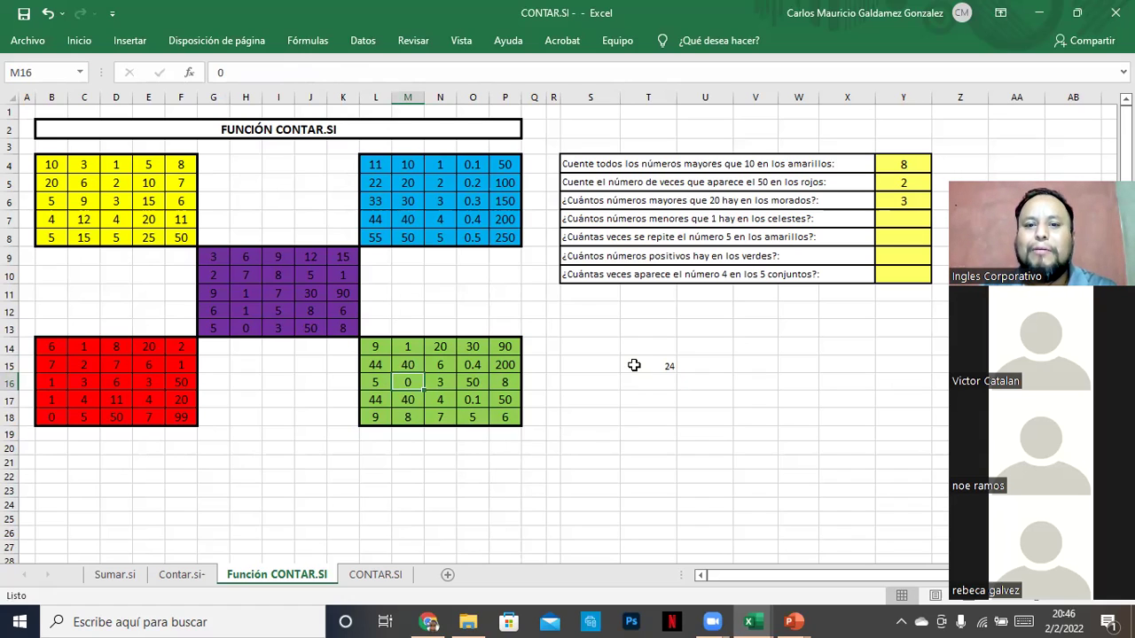
click(635, 366)
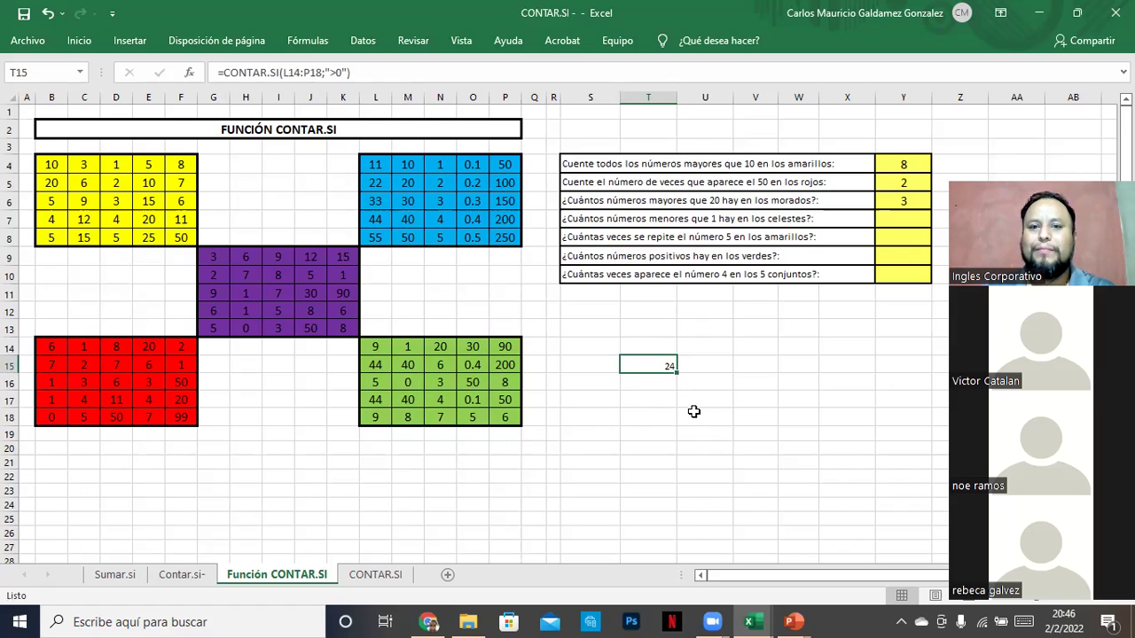
Change P18, the last cell of the green block, to -6
click(497, 417)
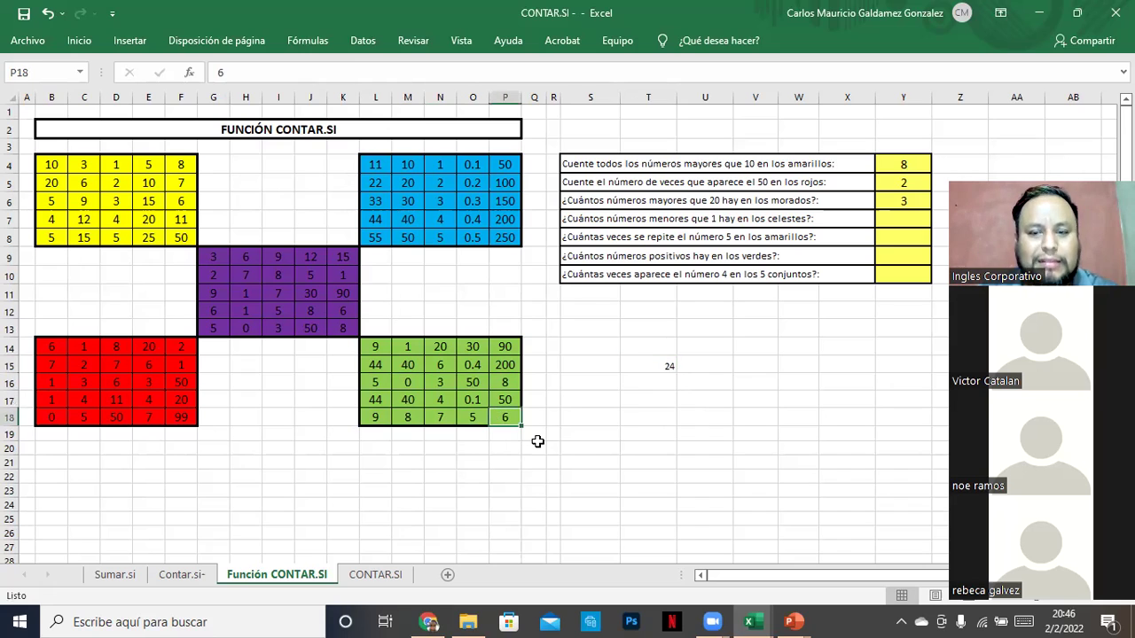
text(-6)
key(Return)
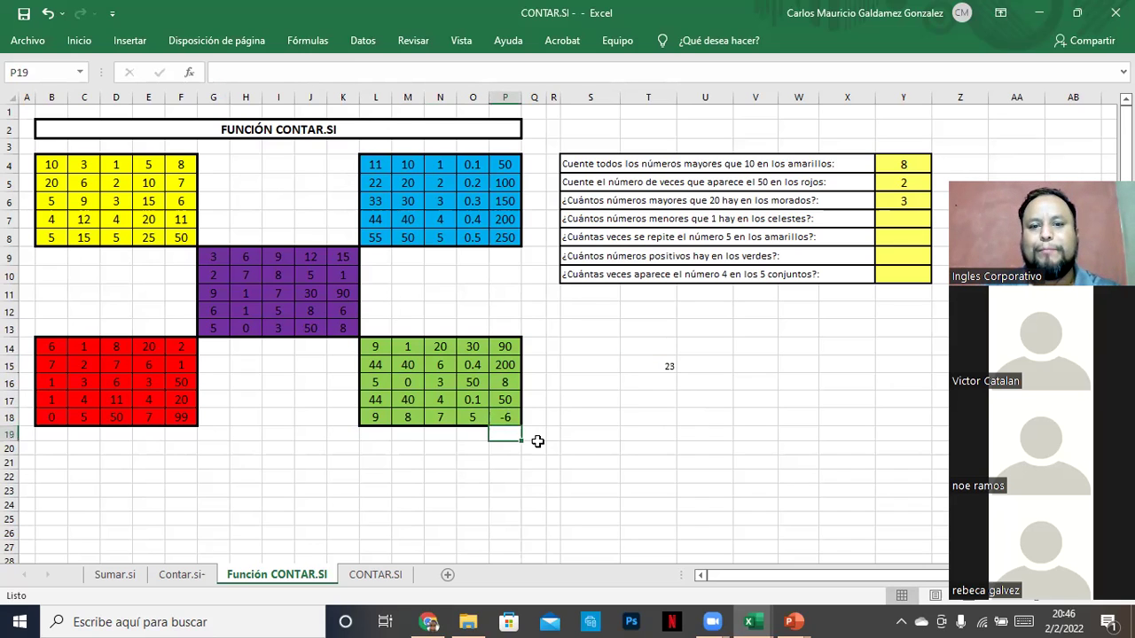
In T16, count the negative numbers of the green block with =CONTAR.SI(L14:P18;"<0")
click(653, 382)
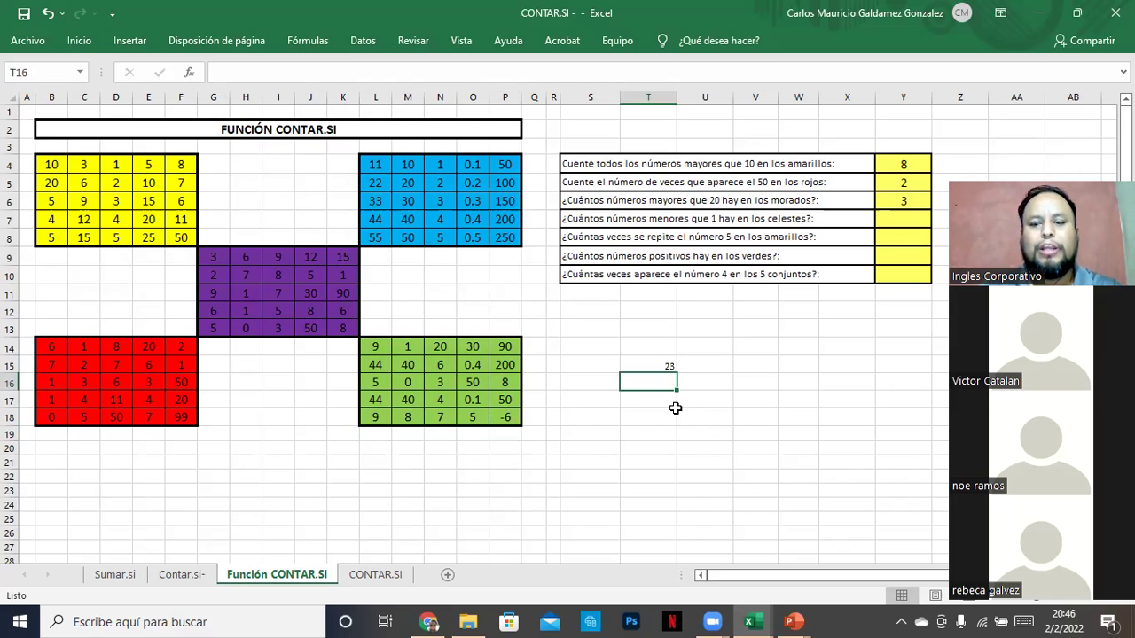
text(=)
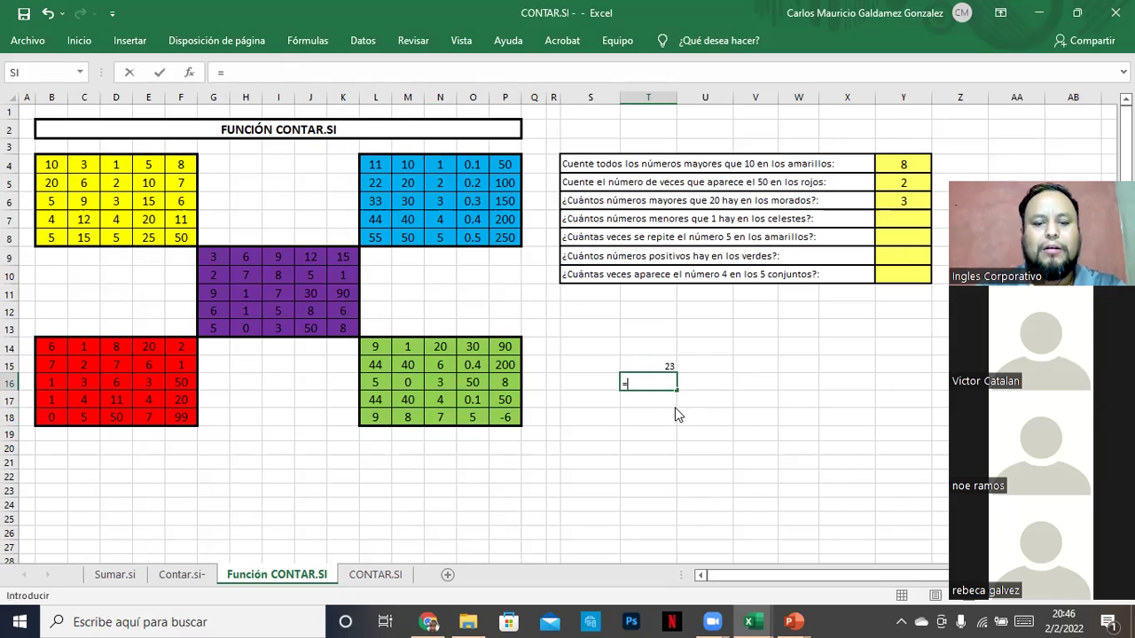
text(contar.si)
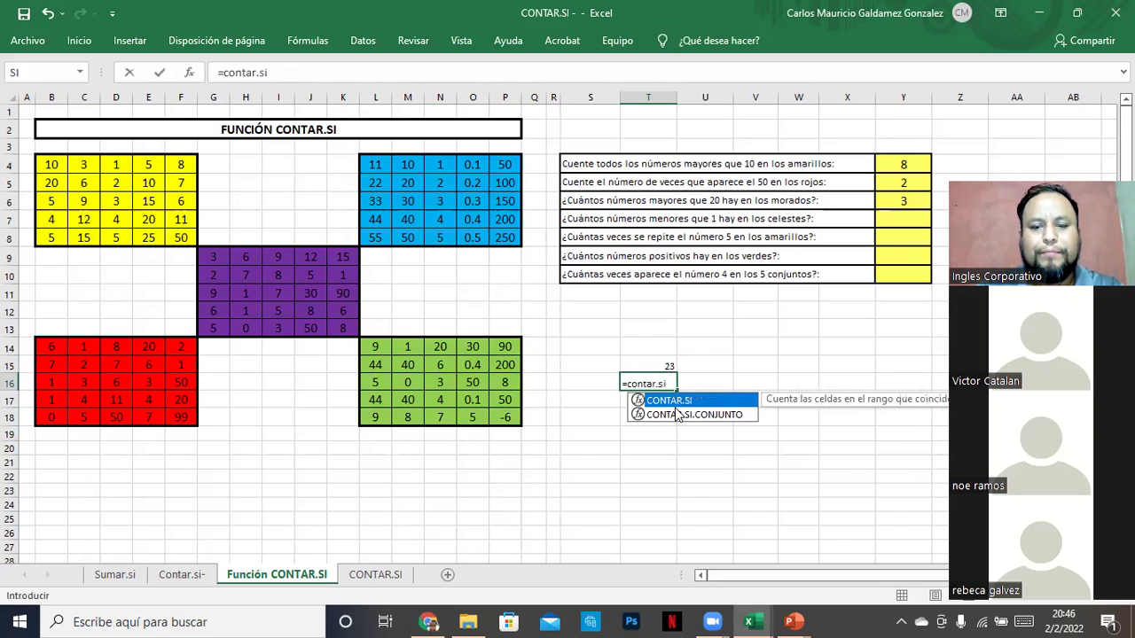
text(()
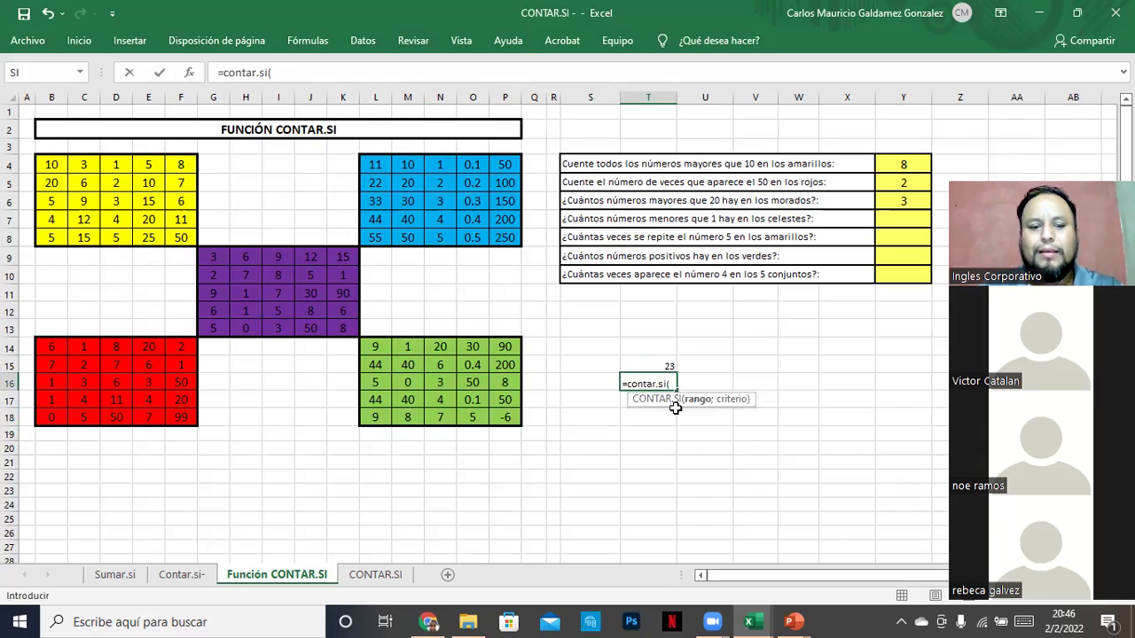
drag(375, 349, 495, 424)
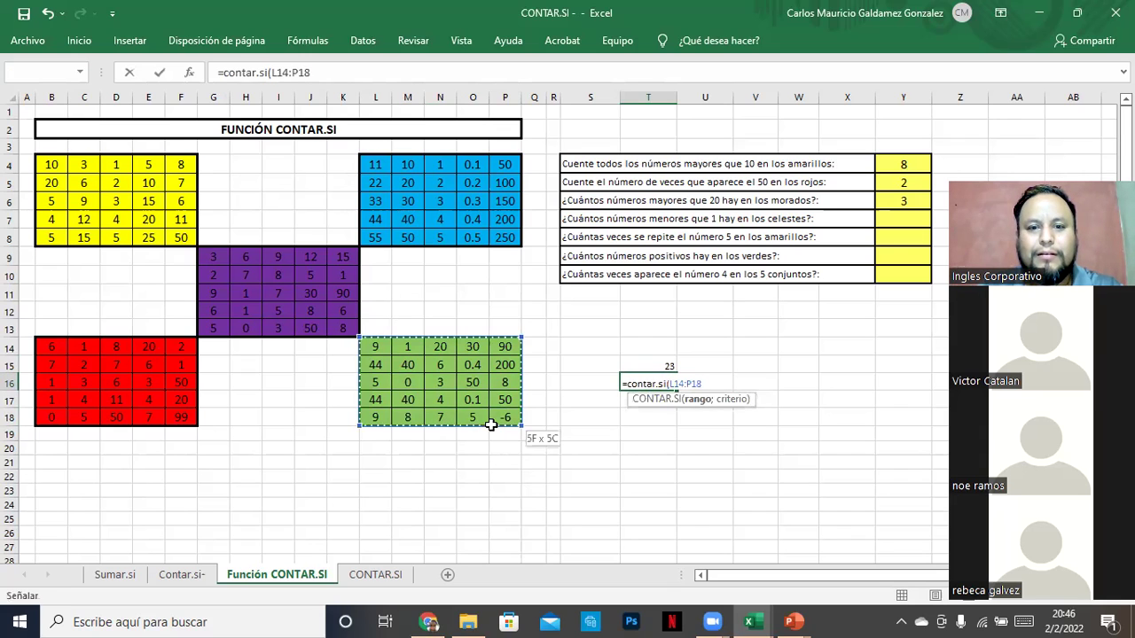
text(;)
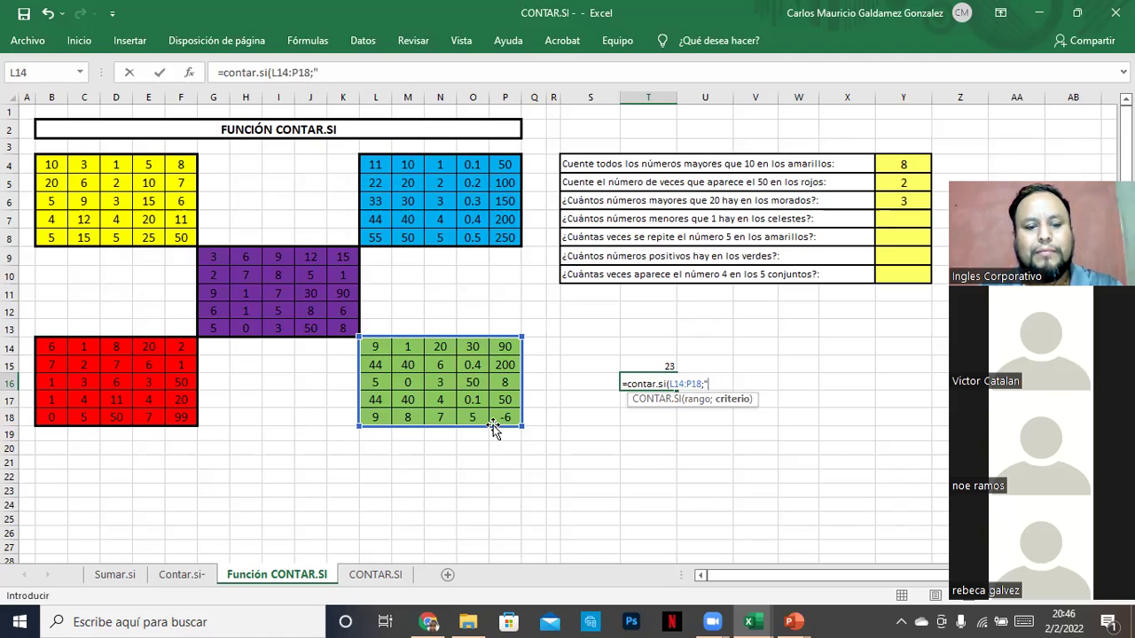
text(<0)
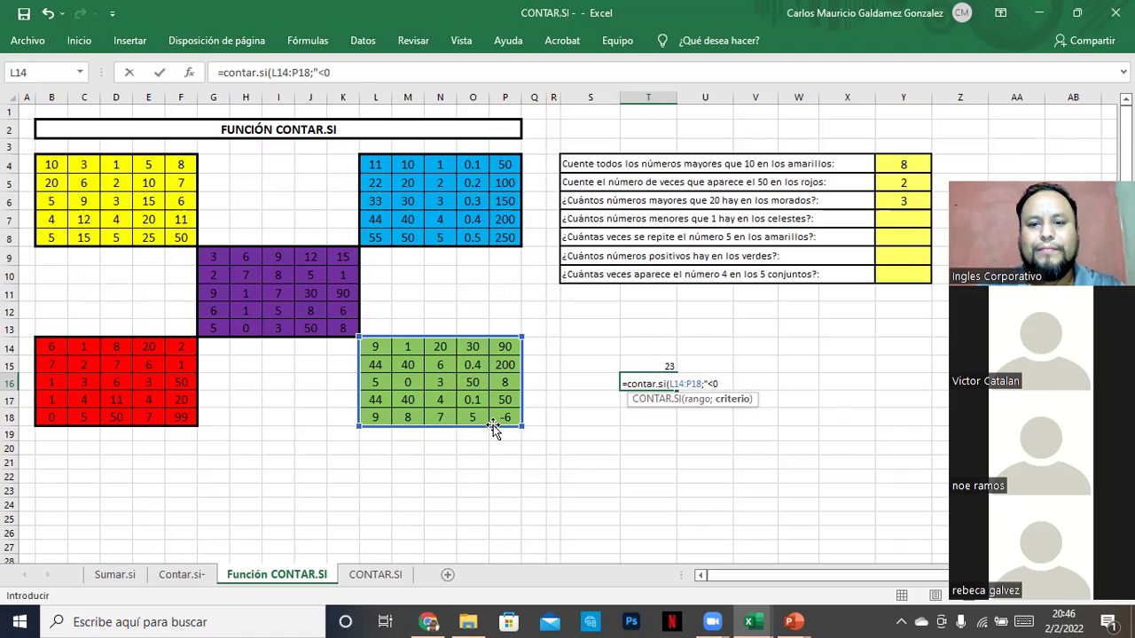
text(")
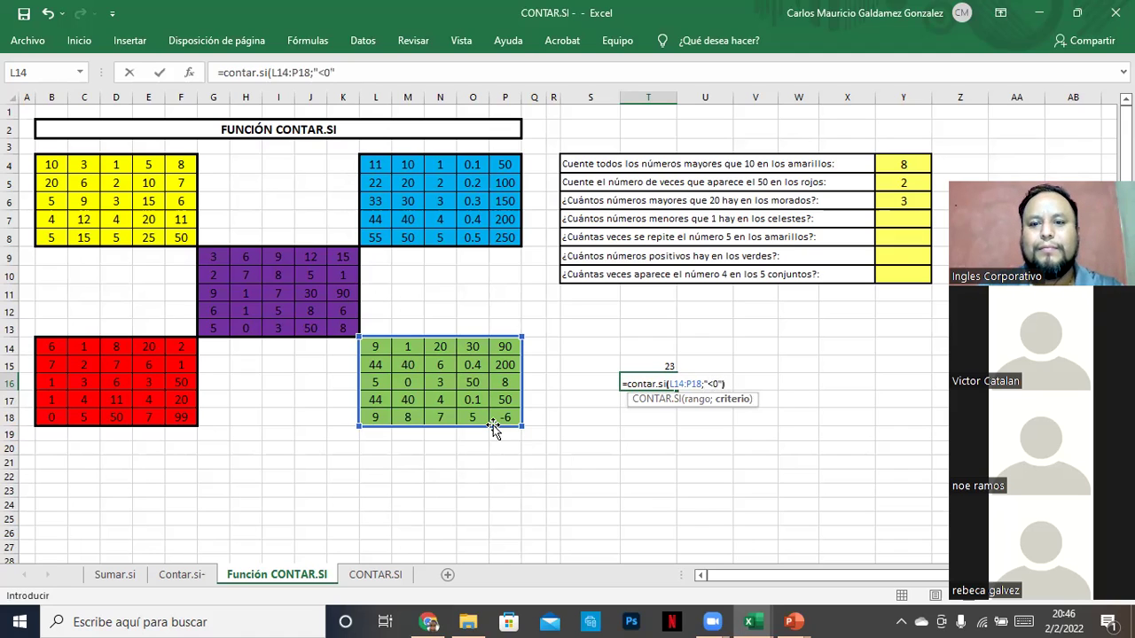
text())
key(Return)
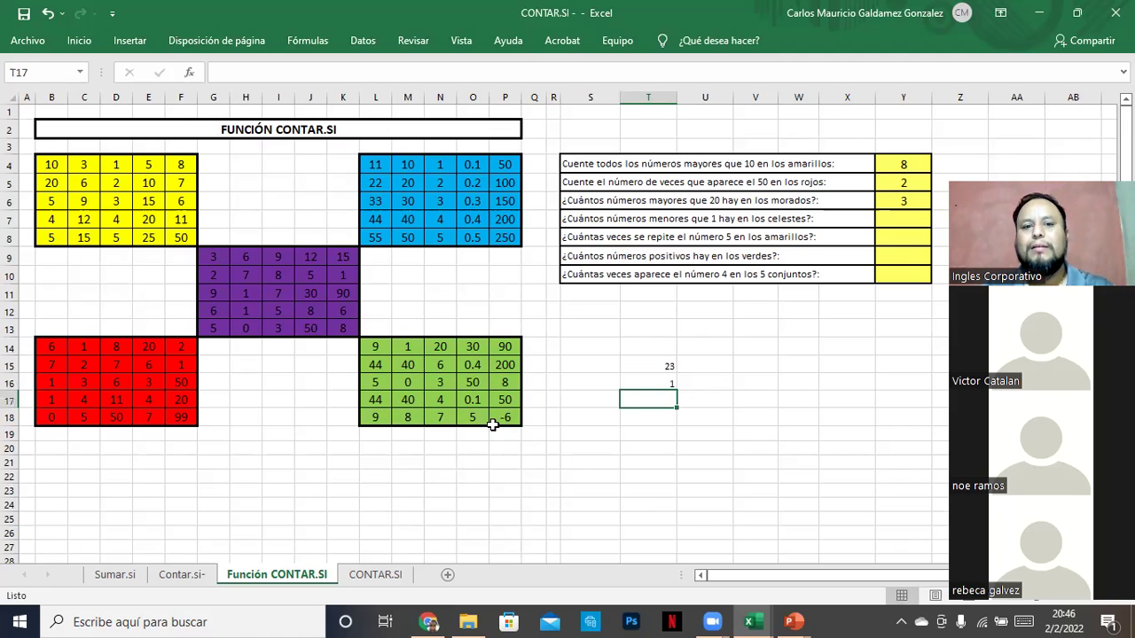
Check the T16 formula and delete the two demonstration counts in T15:T16
click(641, 381)
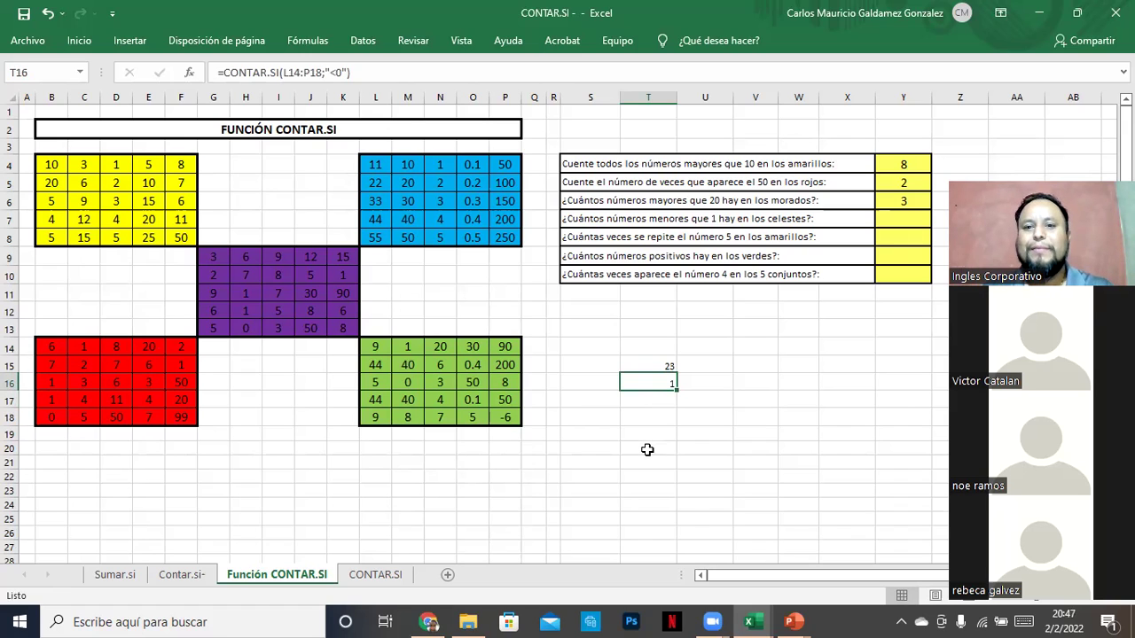
drag(654, 364, 650, 381)
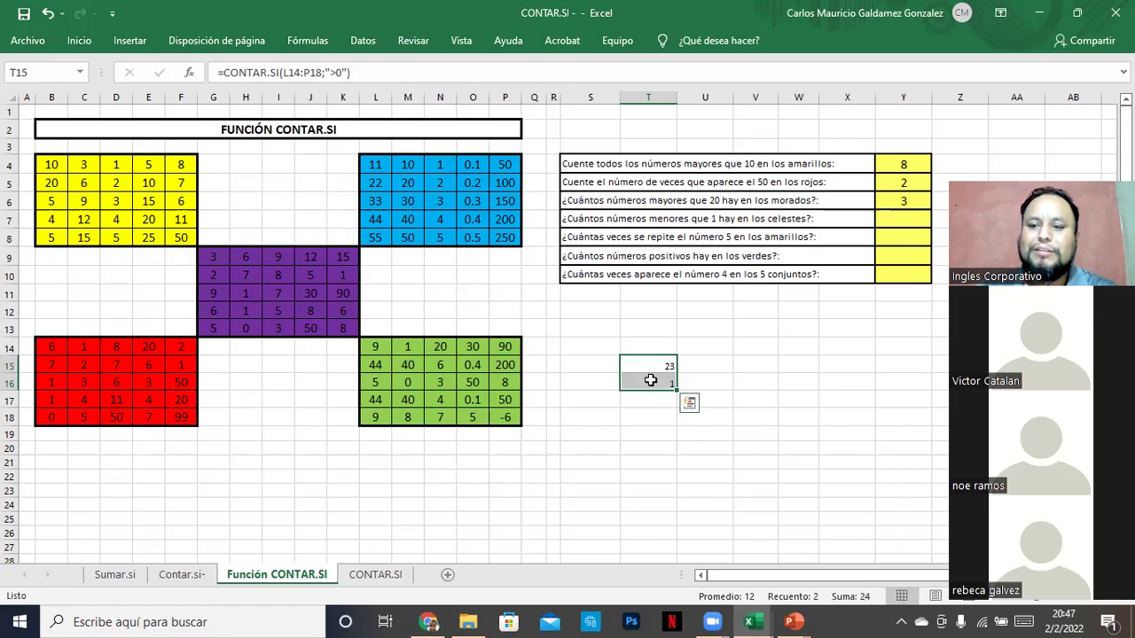
key(Delete)
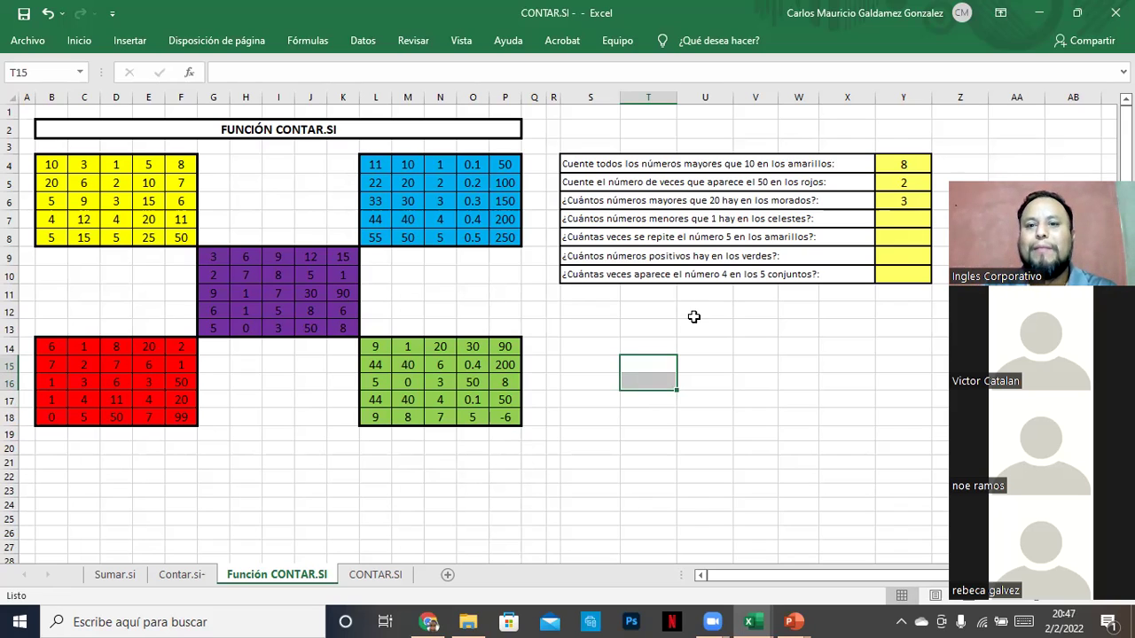
Review the unanswered cells Y7:Y10 and the first question of the counting table
click(902, 253)
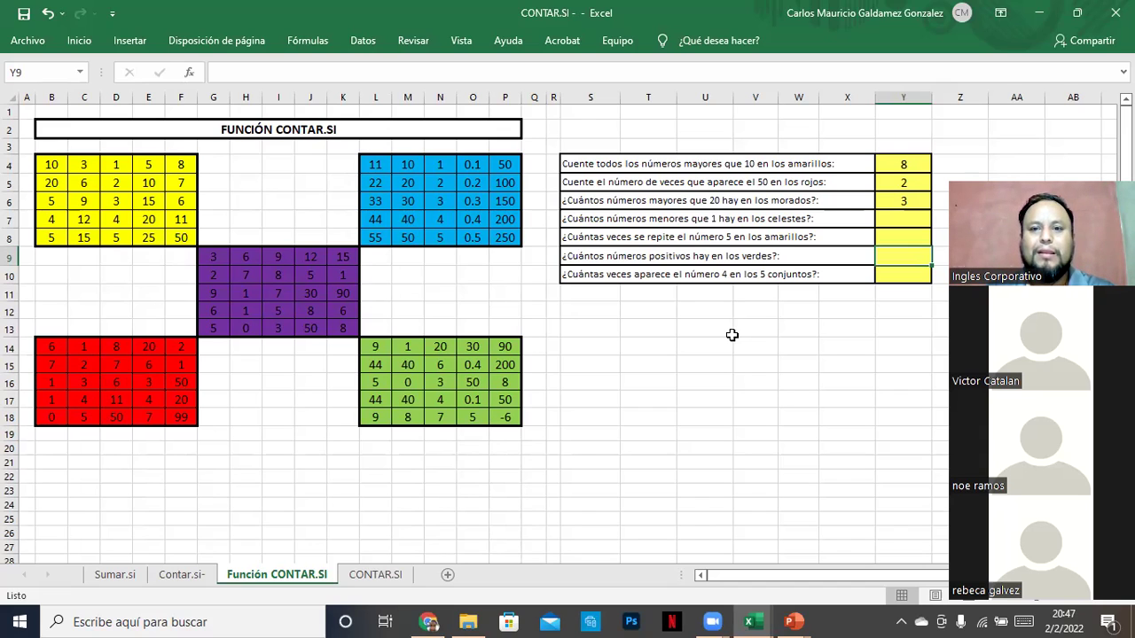
drag(897, 220, 903, 275)
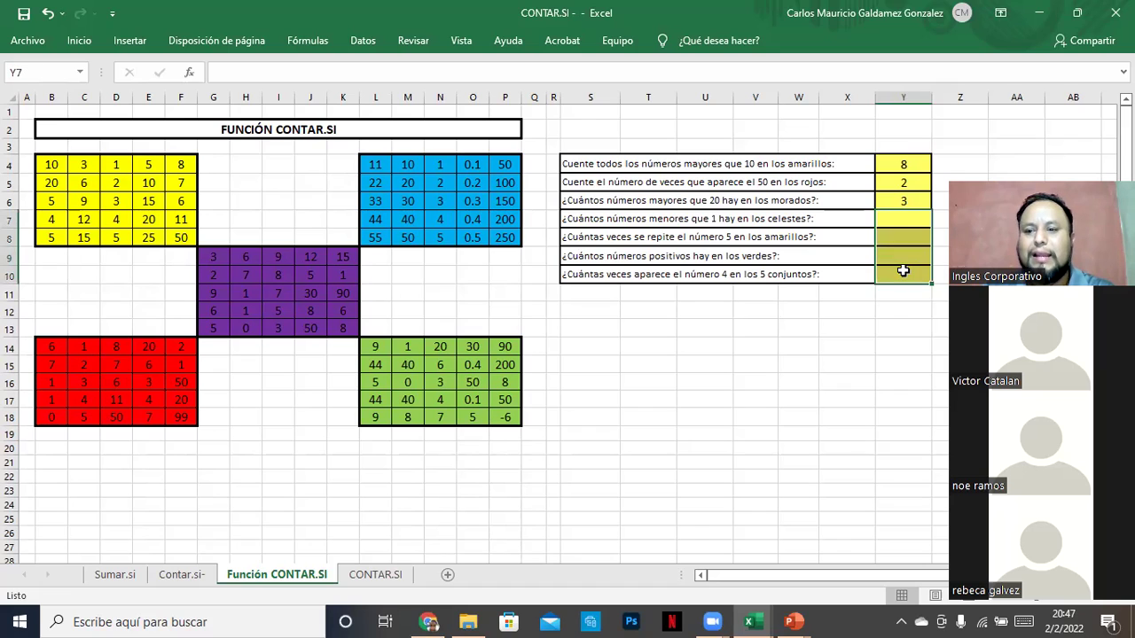
click(598, 164)
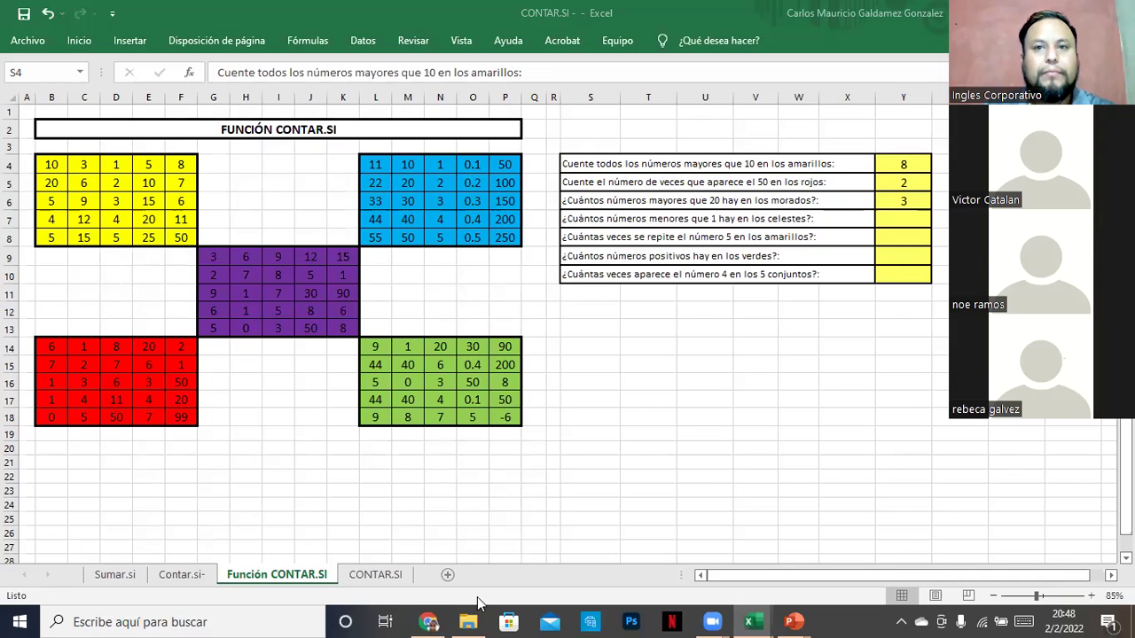
Switch to the course page in Chrome and open lesson 1.7 Funciones condicionales (Sumar.SI, Contar.SI)
key(alt+Tab)
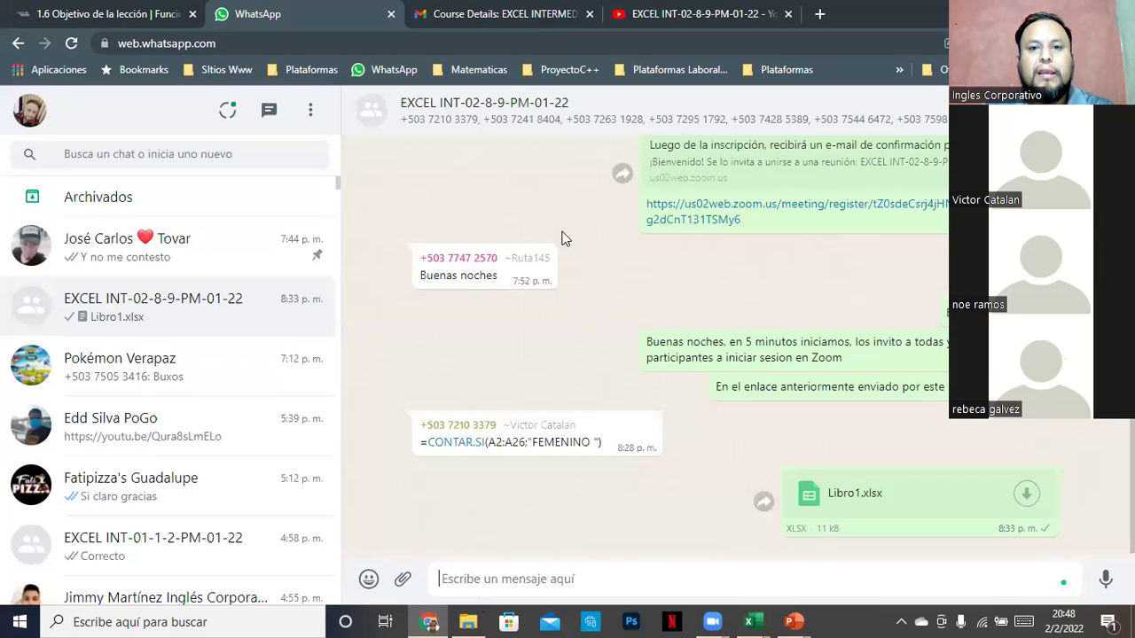
key(ctrl+shift+Tab)
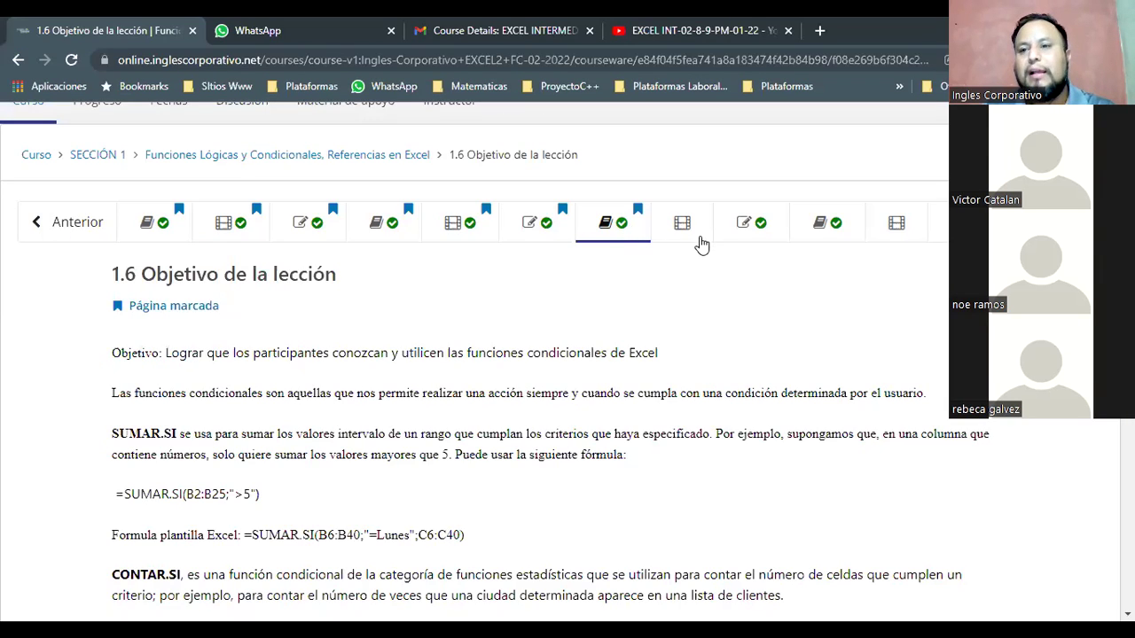
scroll(670, 315, down, 1)
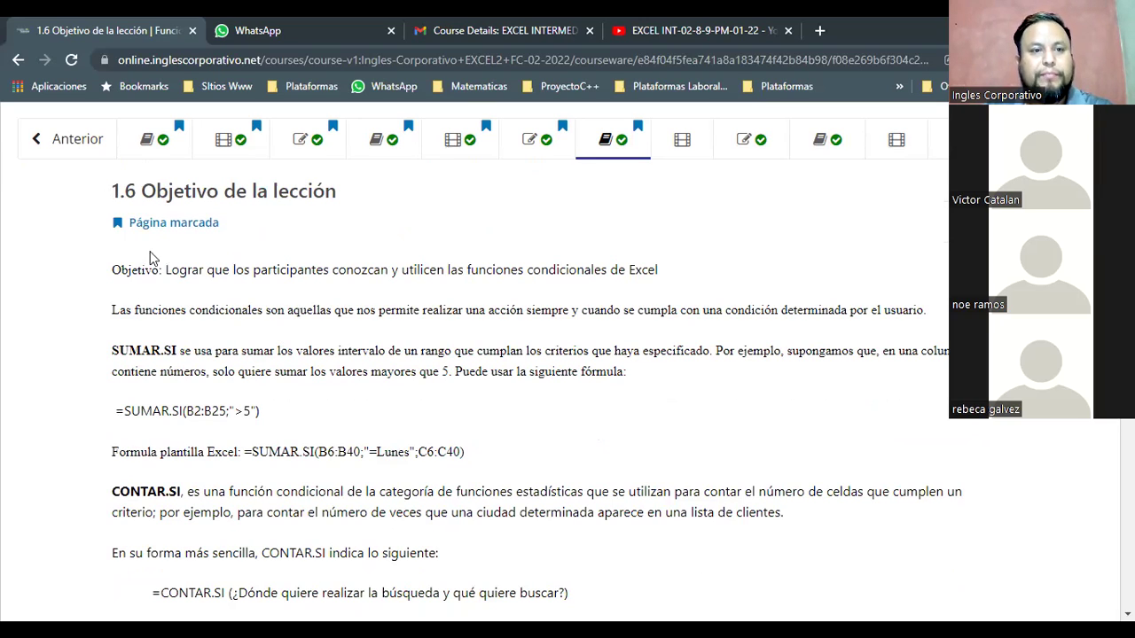
click(676, 158)
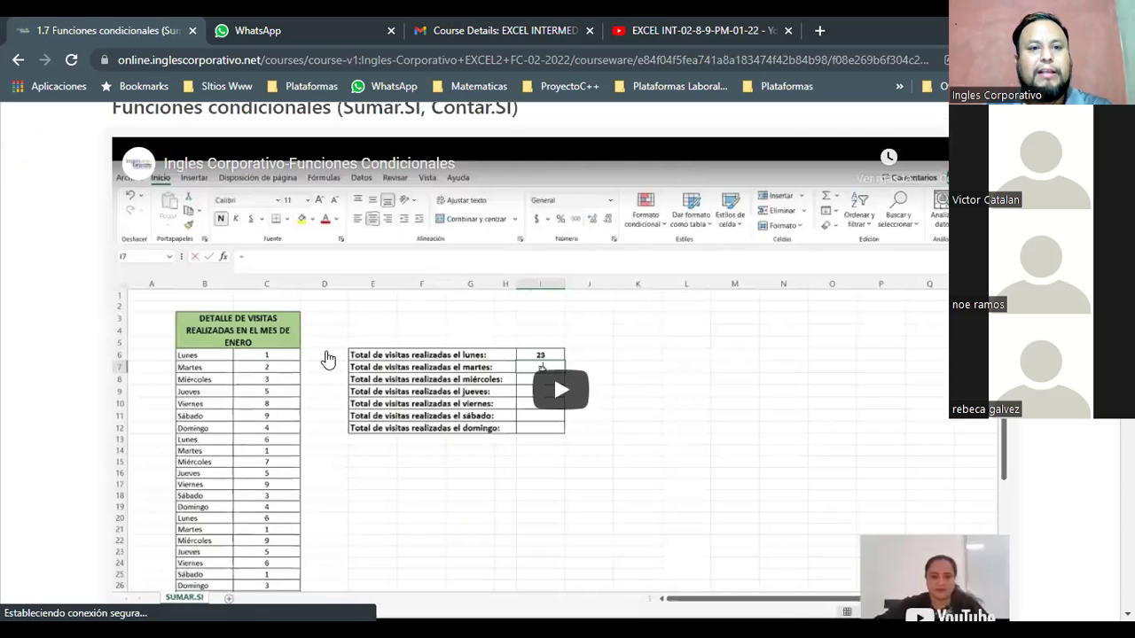
Download the CONTAR.SI practice workbook from the lesson and open it in Excel with editing enabled
scroll(328, 358, down, 1)
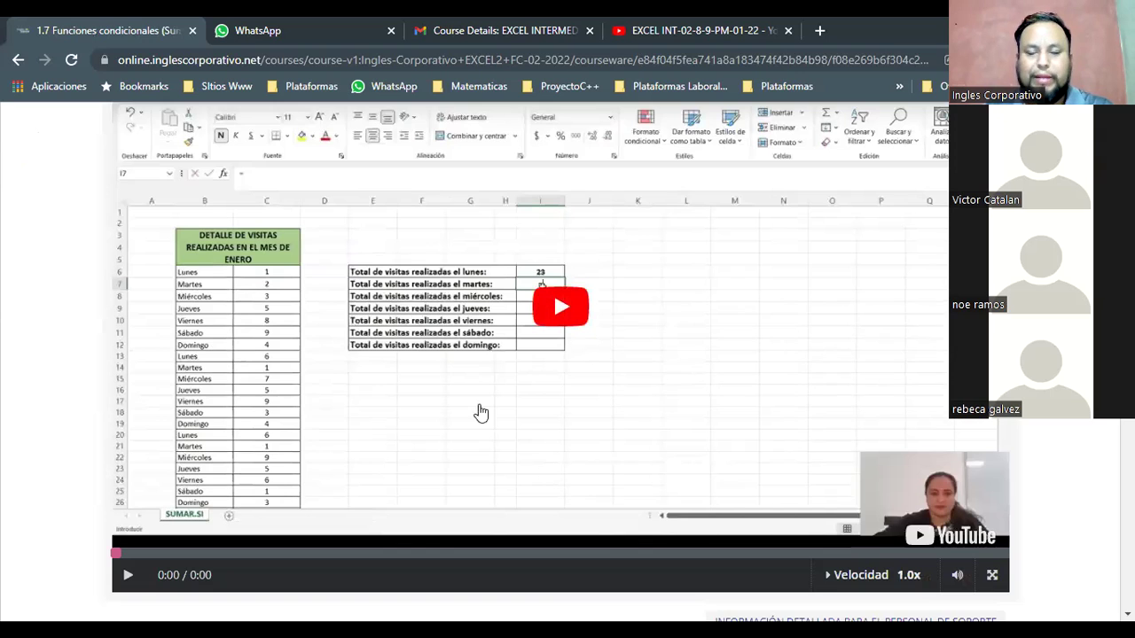
scroll(321, 328, down, 4)
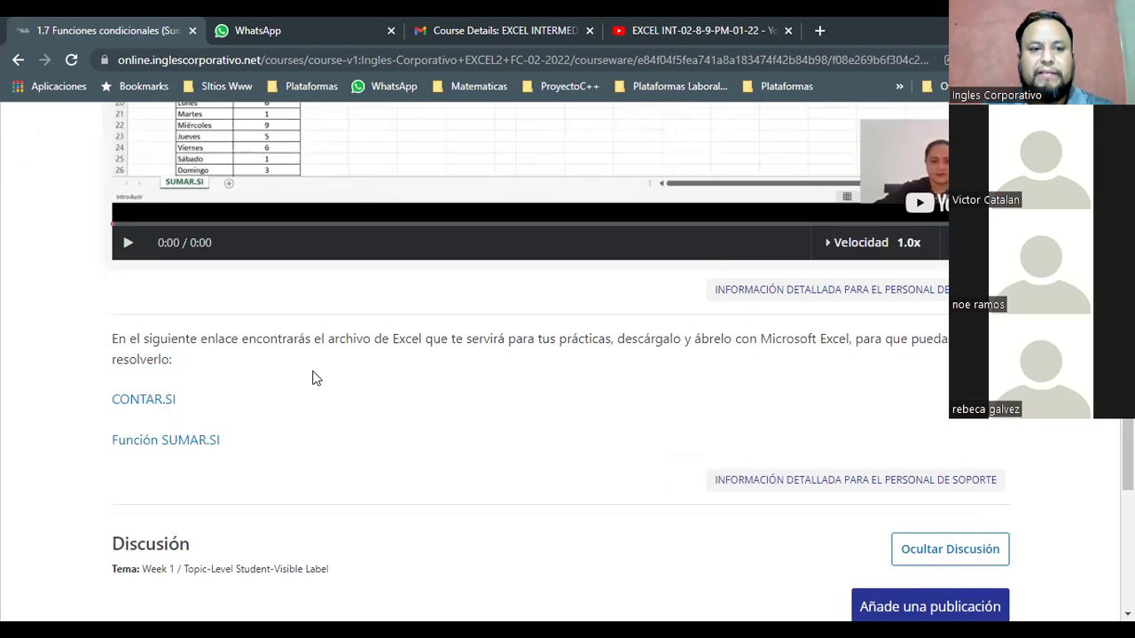
click(158, 402)
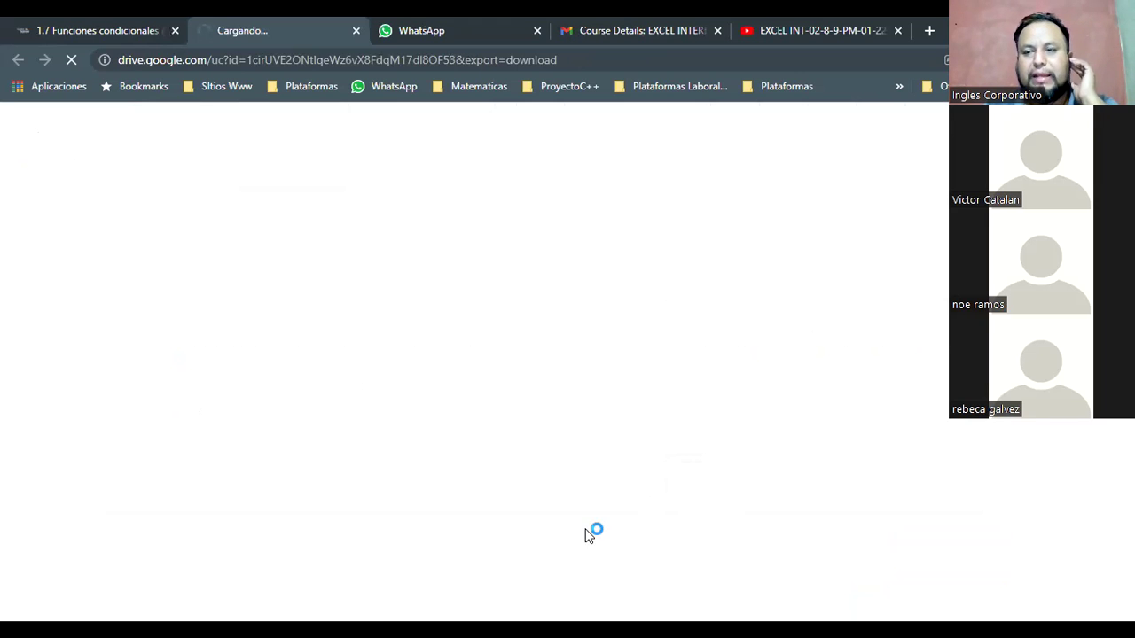
click(79, 599)
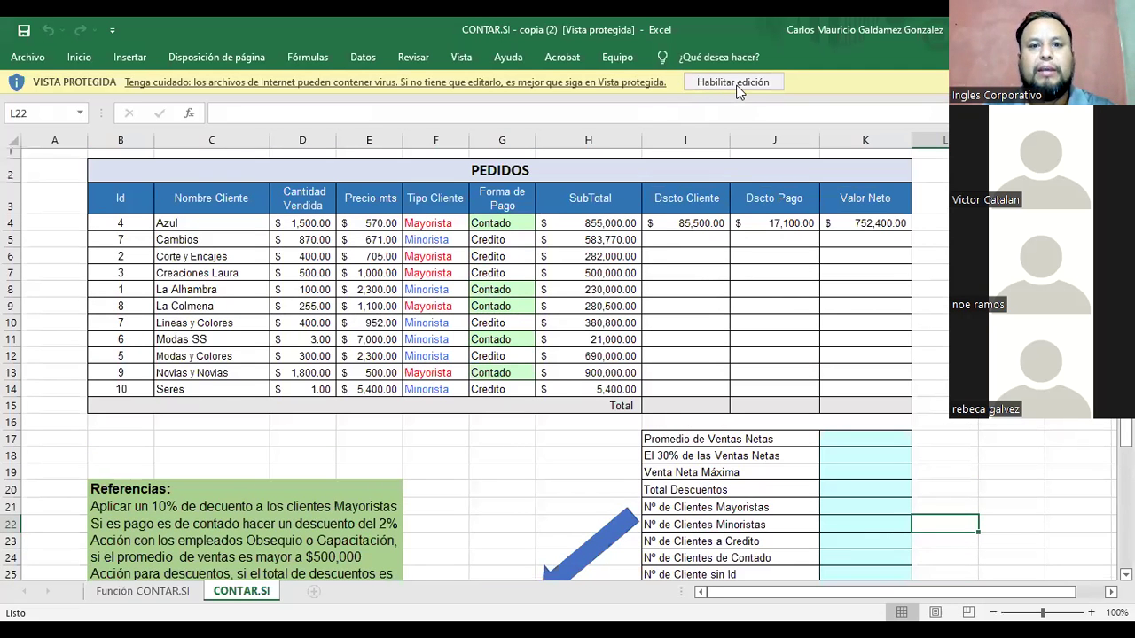
click(752, 305)
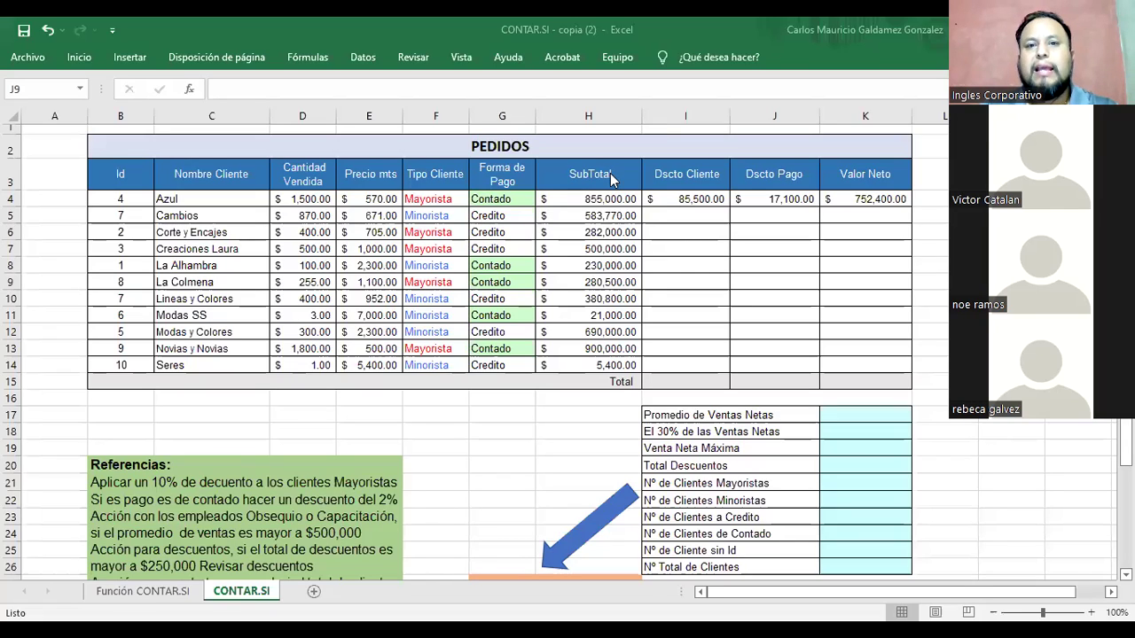
Enter placeholder text in cells I7, J8, K7, I12, J12 and K11 of the PEDIDOS table
click(676, 250)
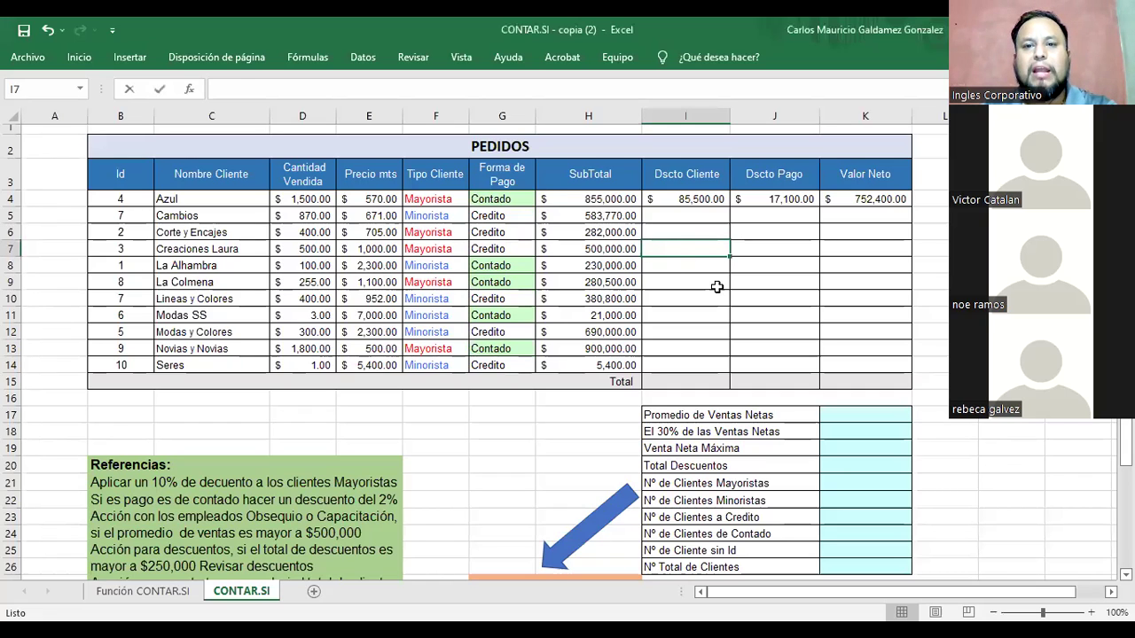
text(dsfsfds)
click(759, 259)
text(sdfdsf)
click(856, 245)
text(dsfsdf)
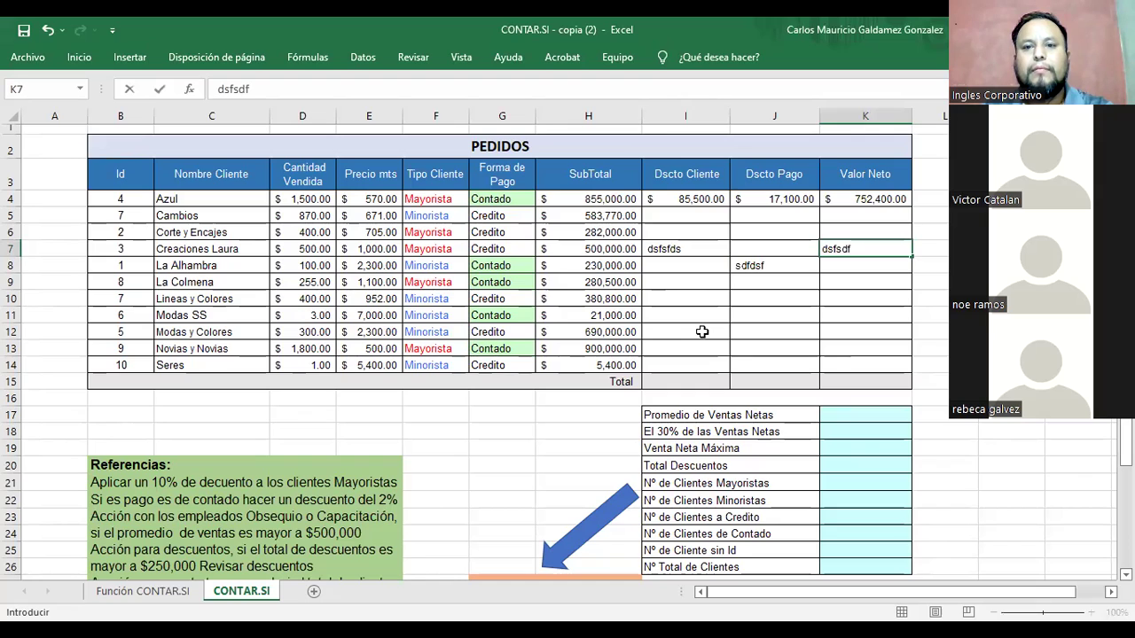
click(702, 331)
text(dsfds)
click(800, 332)
text(dsfsdf)
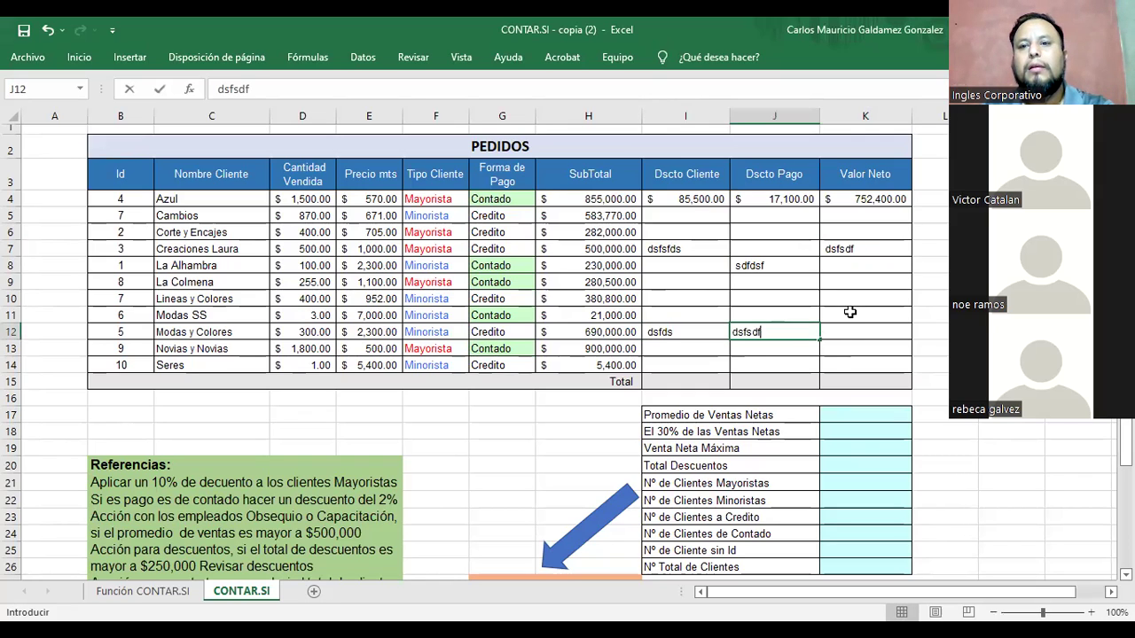
click(849, 312)
text(dsfsdf)
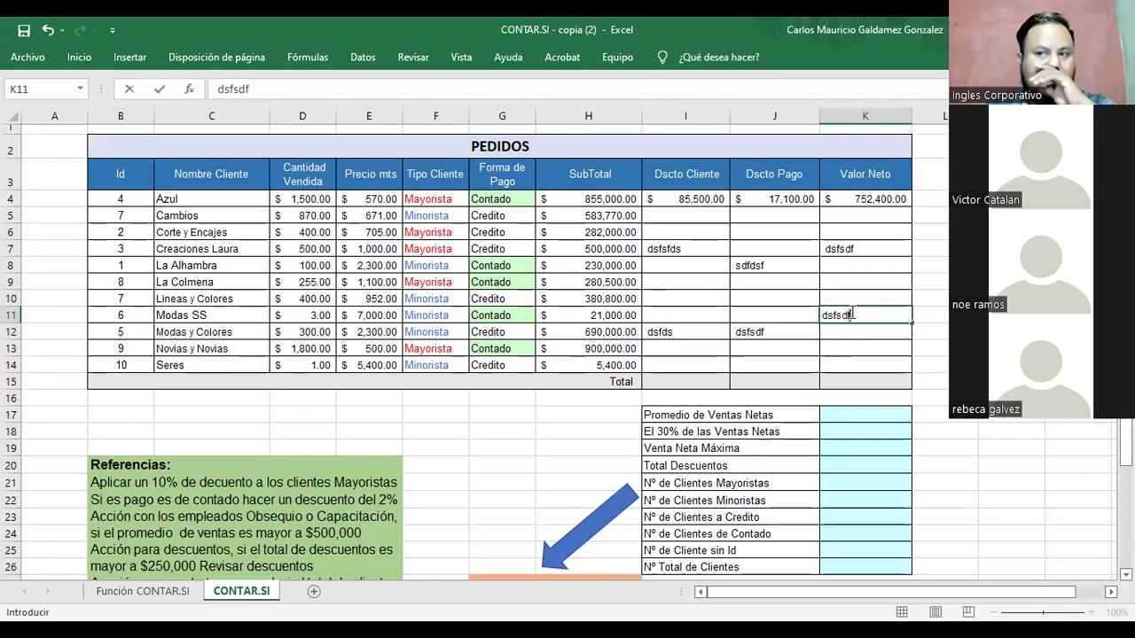
Clear the placeholder text from I6:K13 and select the whole PEDIDOS table, B2:K15
drag(693, 233, 849, 347)
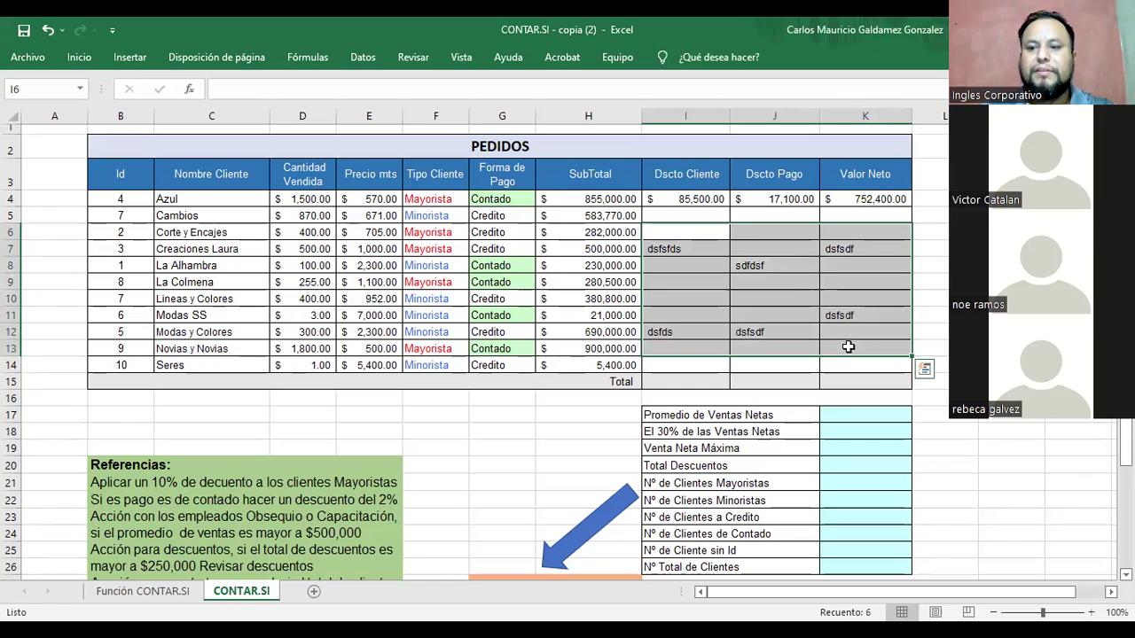
key(Delete)
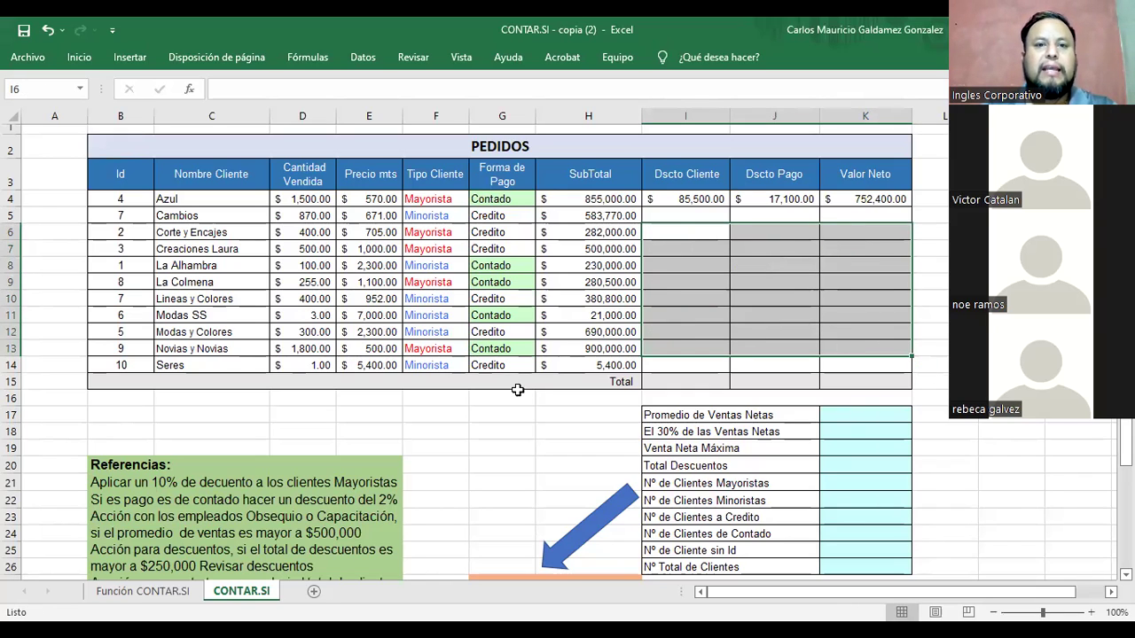
drag(223, 146, 552, 383)
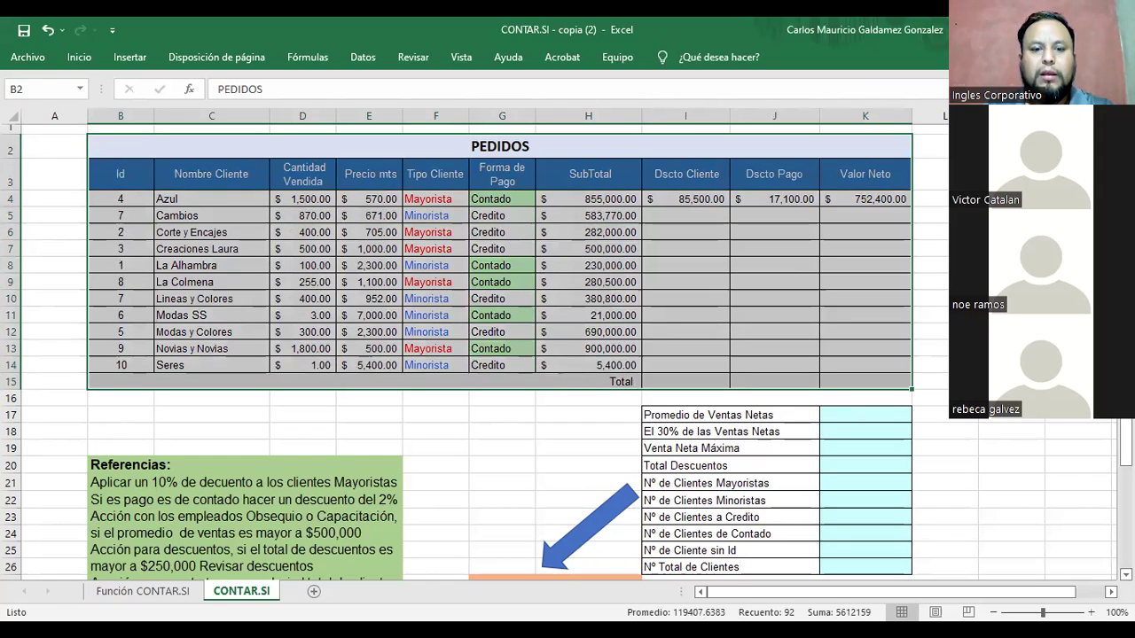
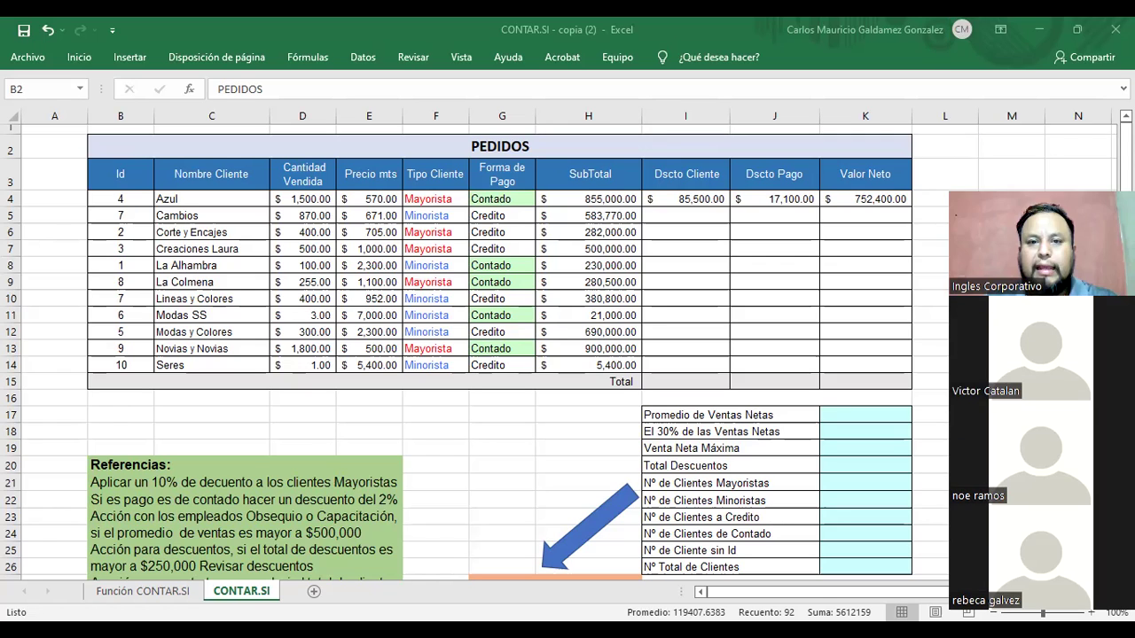
Switch back to the course page in Chrome and review lesson 1.7, including its video, practice files and discussion section
key(alt+Tab)
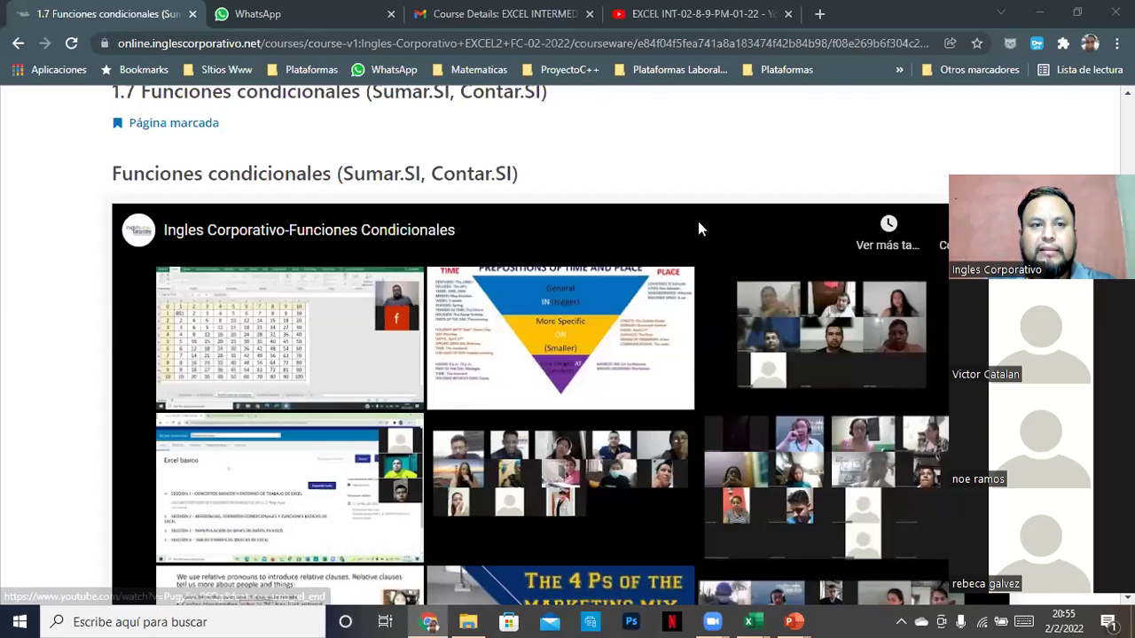
scroll(705, 258, up, 1)
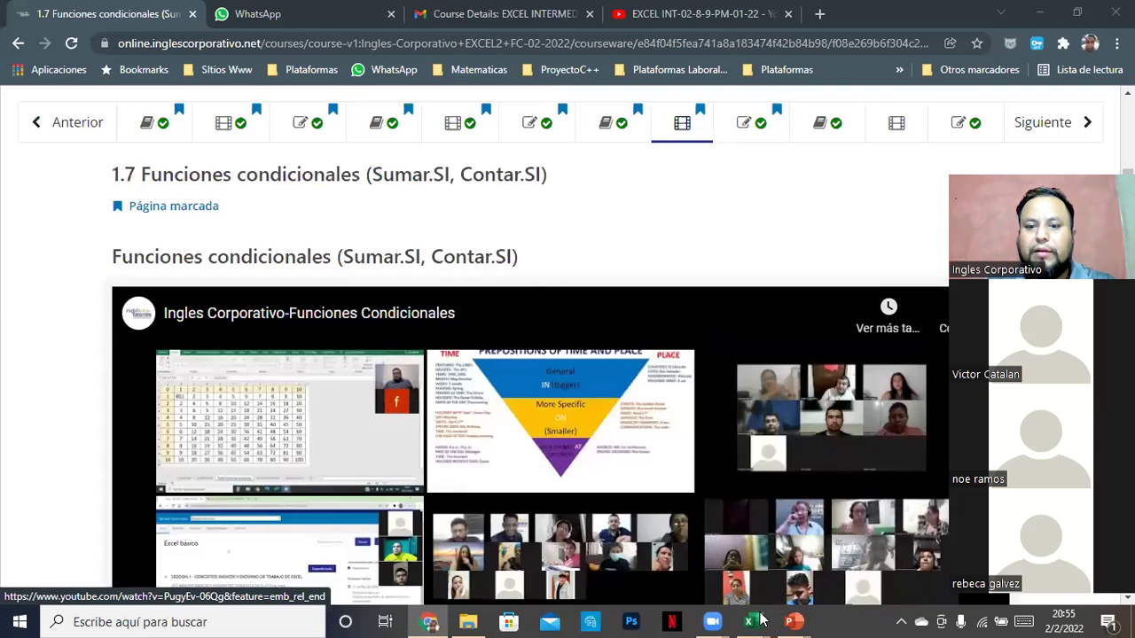
mouse_move(749, 621)
scroll(536, 263, down, 1)
scroll(537, 263, down, 5)
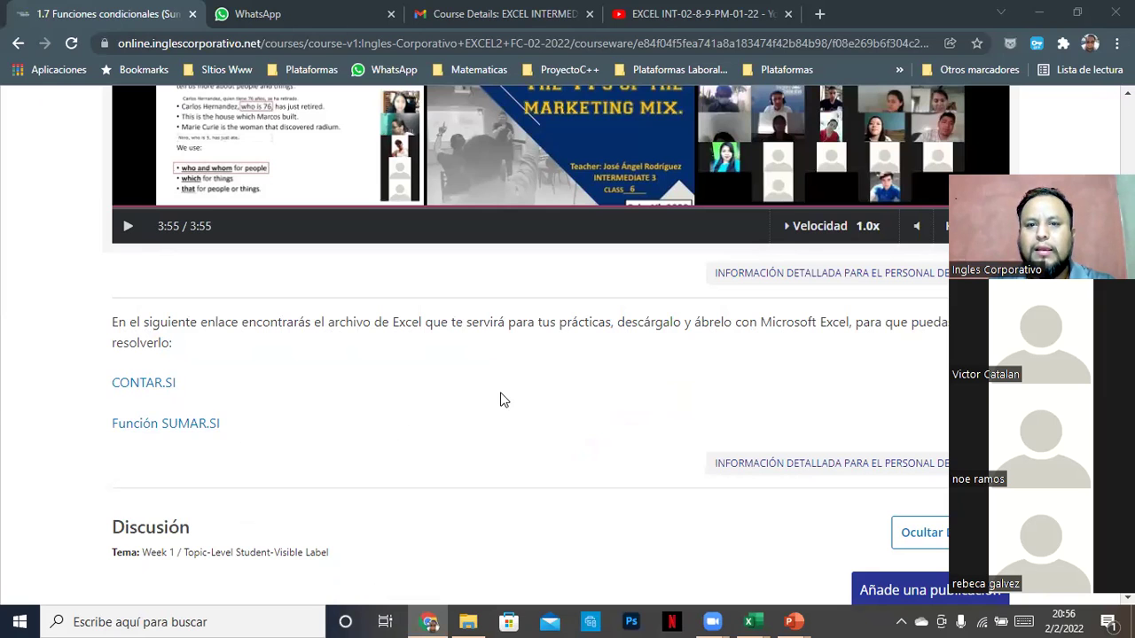
scroll(535, 411, down, 3)
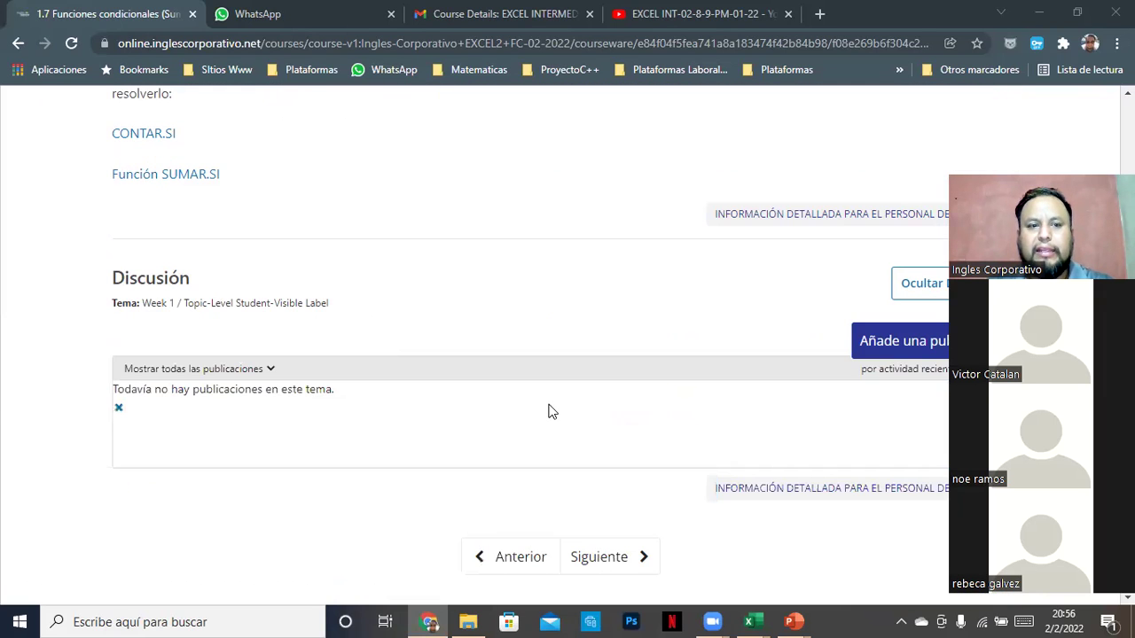
scroll(548, 410, up, 6)
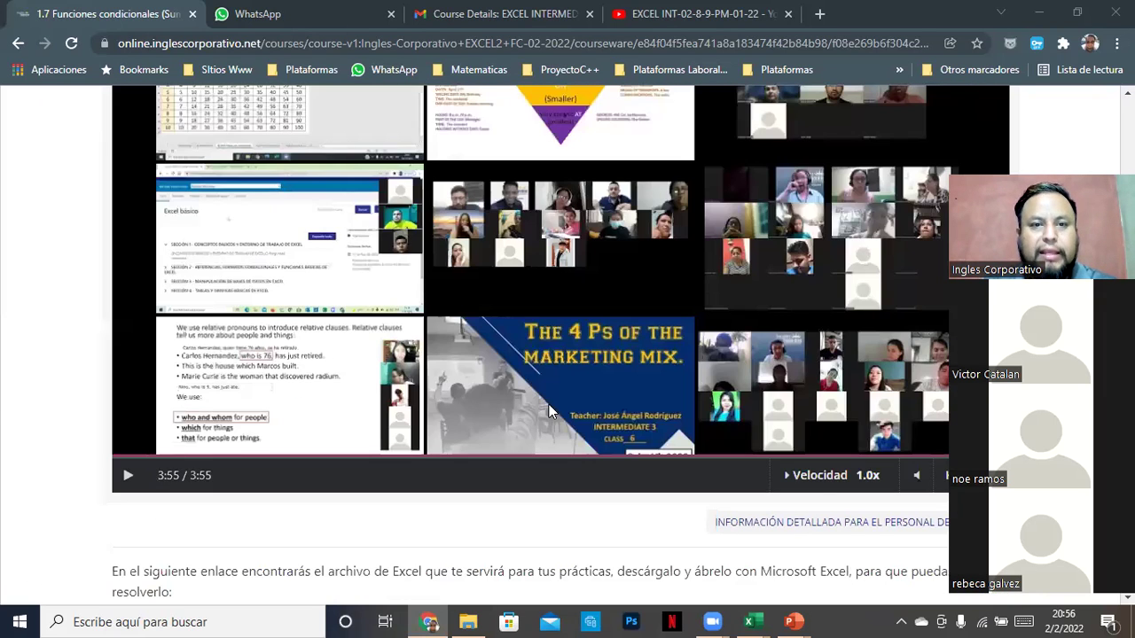
scroll(548, 409, up, 5)
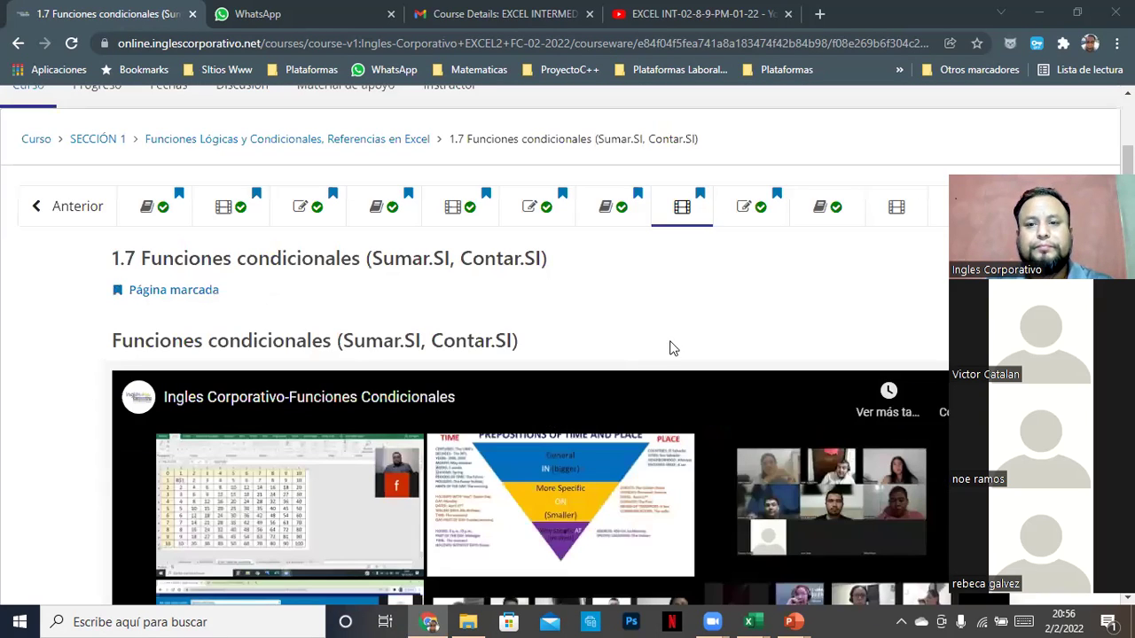